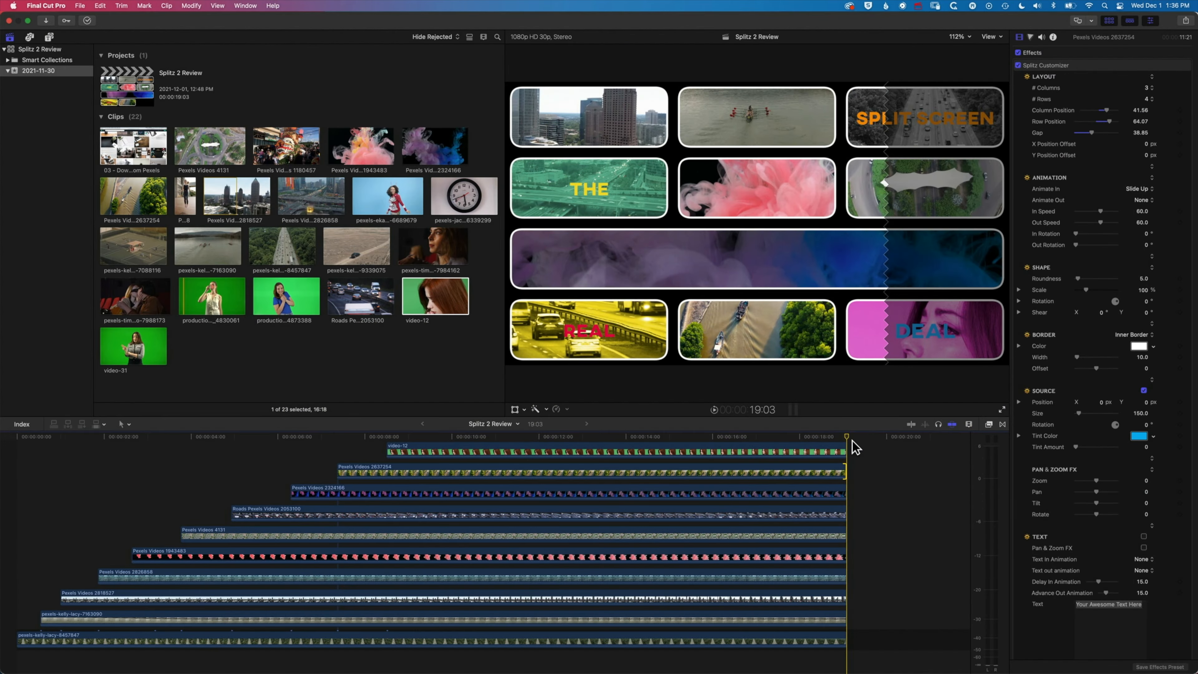
Create a project named Splitz Demo in the 2021-11-30 event, keeping the 1080p HD, 30p settings.
scroll(849, 446, "right", 2)
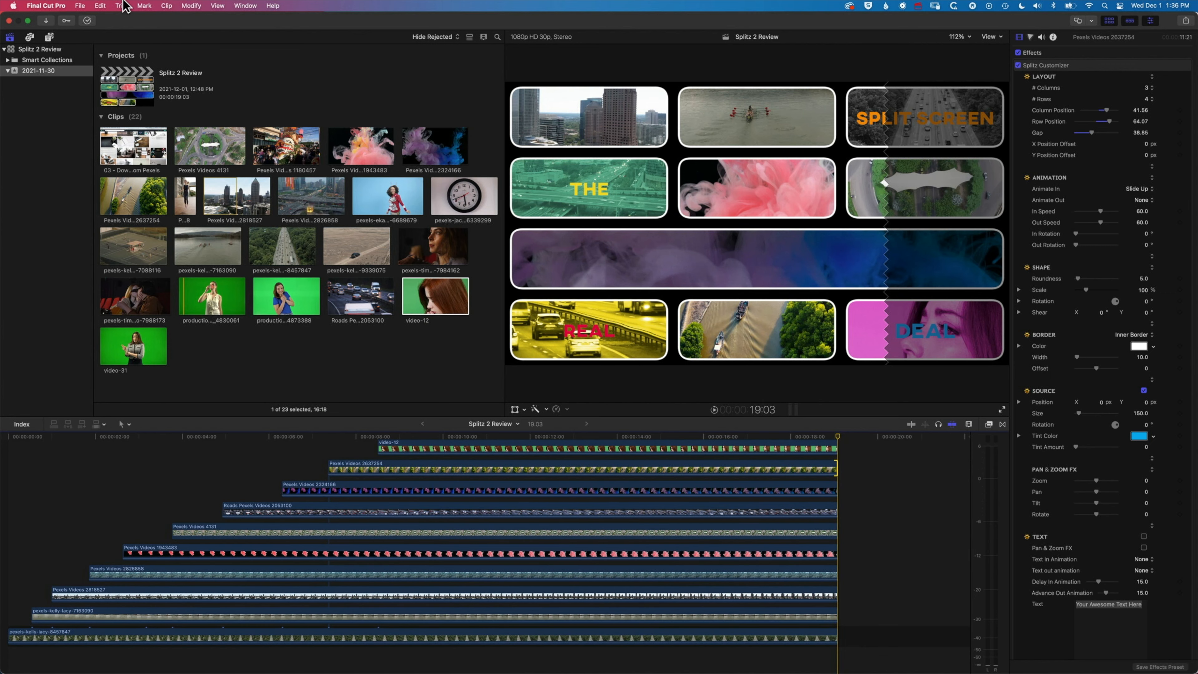
left_click(85, 6)
mouse_move(89, 14)
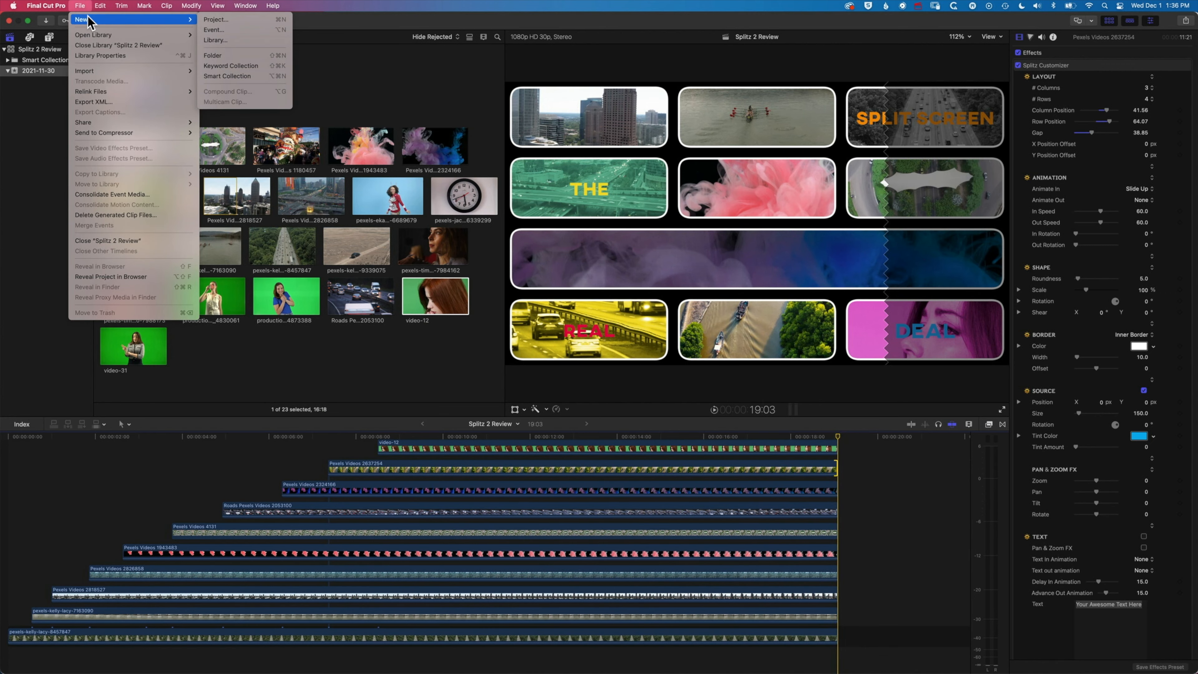
left_click(223, 30)
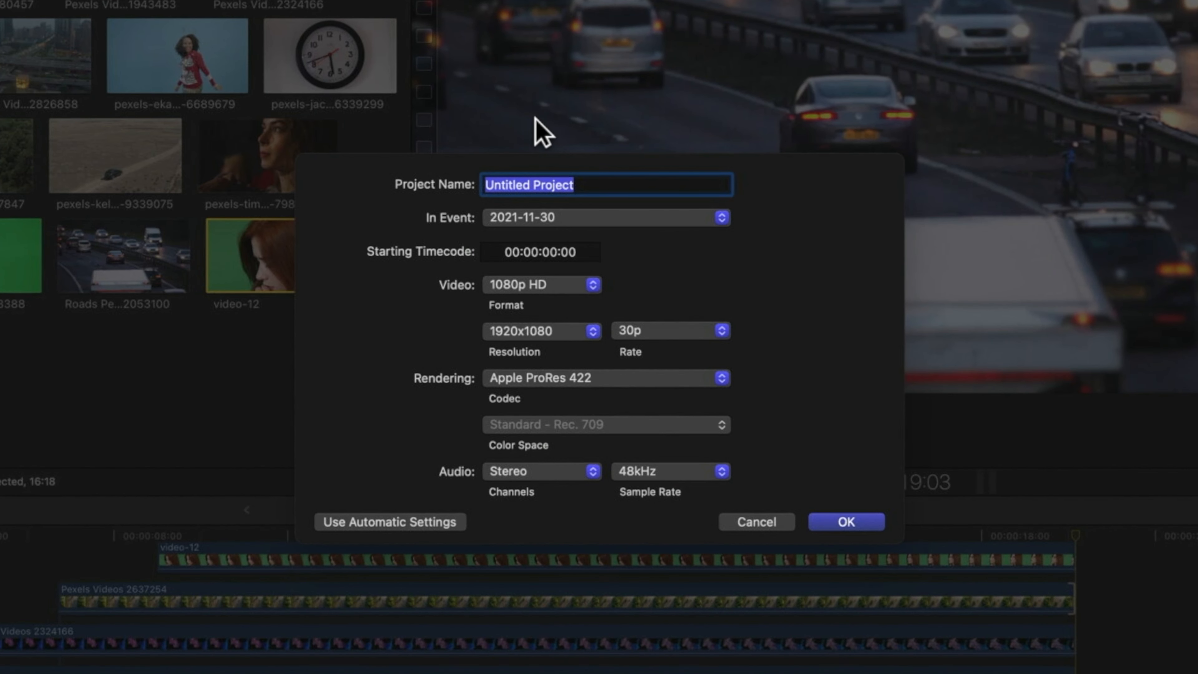
type("Splitz Demo")
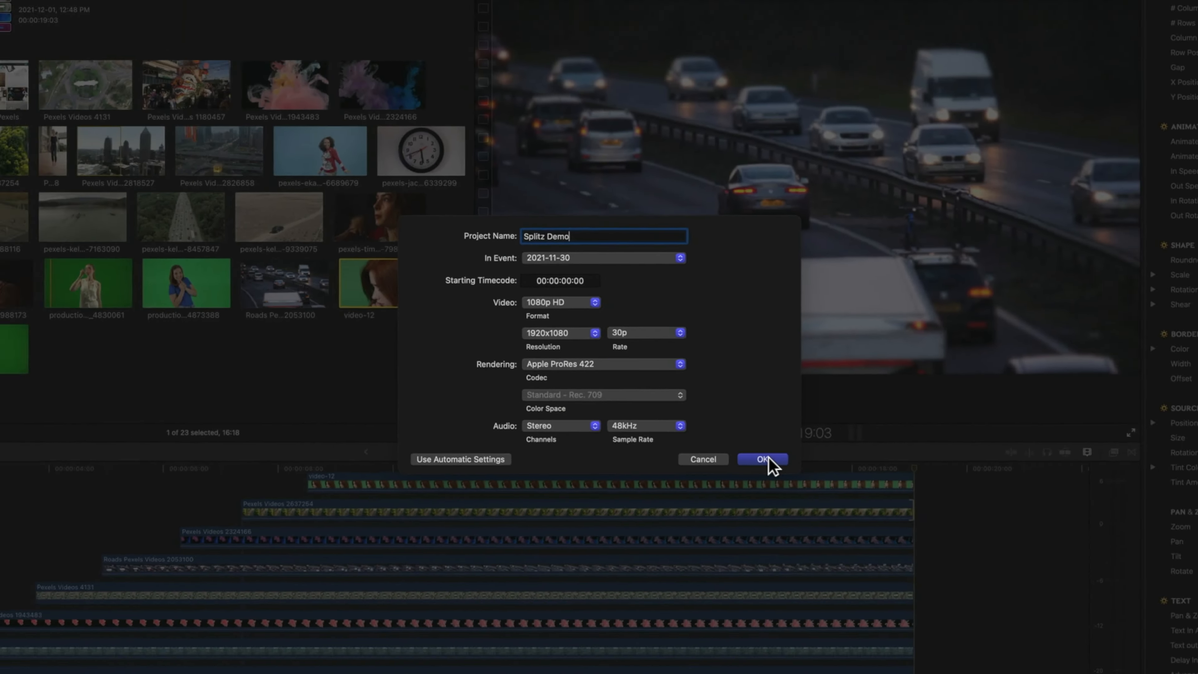
left_click(763, 460)
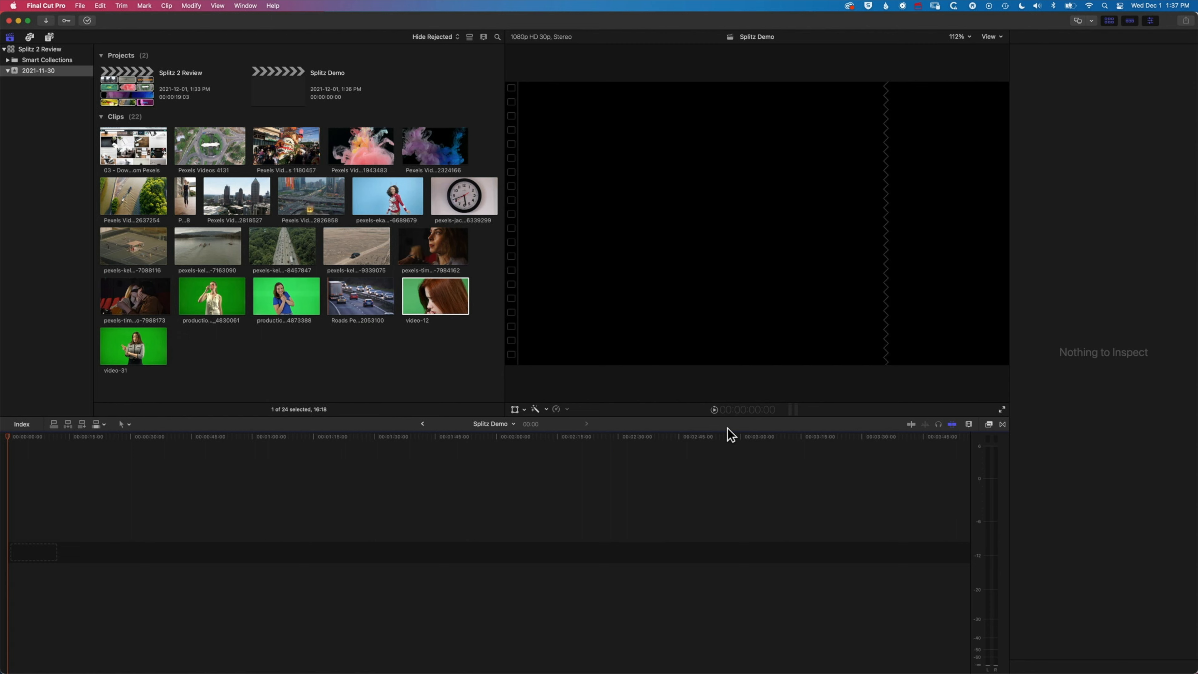
Stack the roundabout (Pexels Videos 4131), lake, wall clock and pink ink (Pexels Videos 1943483) clips upward from the timeline's start.
left_click_drag(211, 155, 5, 574)
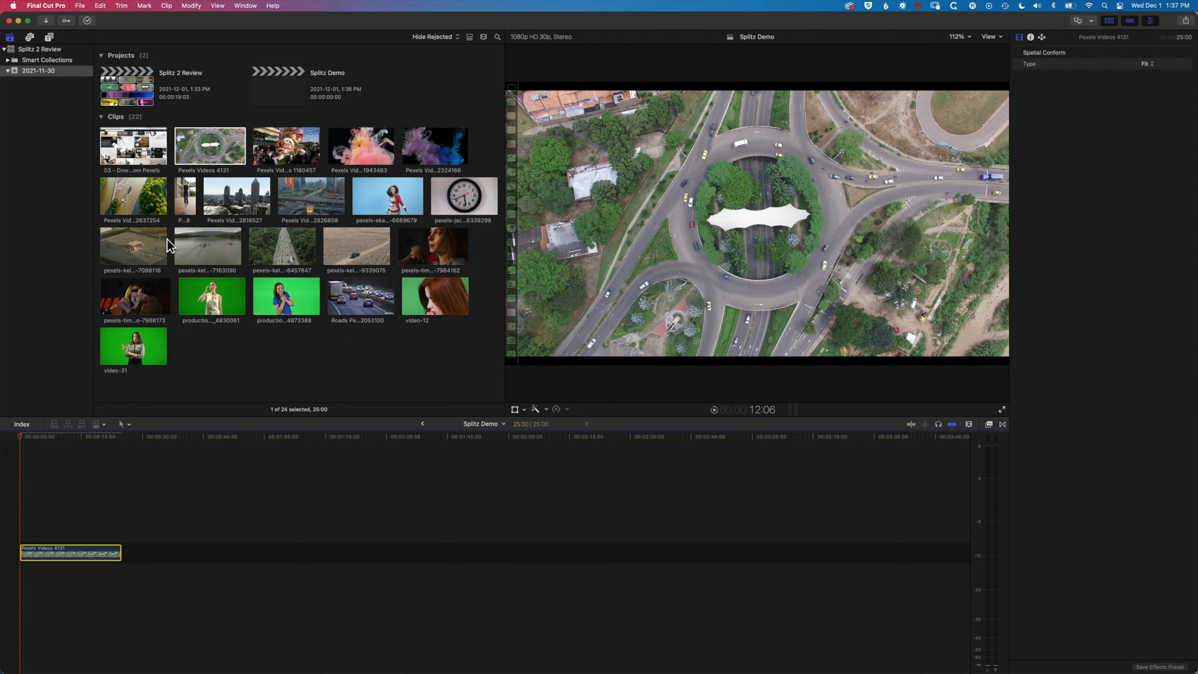
left_click_drag(208, 247, 11, 520)
left_click(462, 199)
left_click_drag(465, 227, 24, 504)
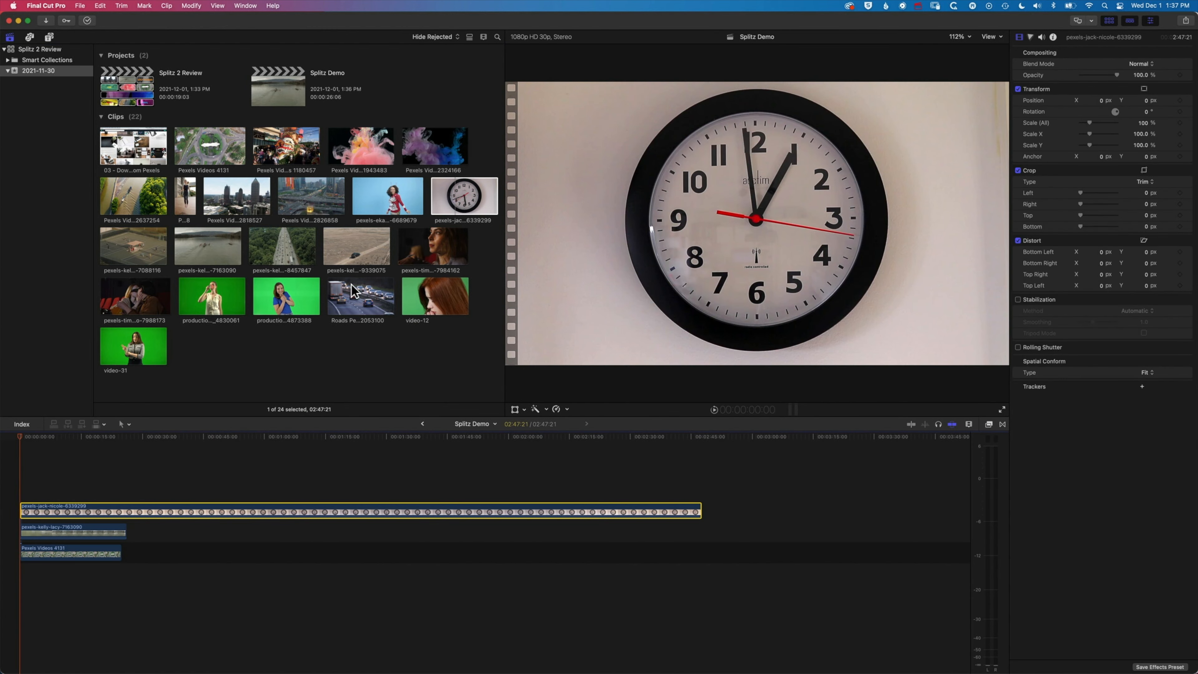
left_click(367, 147)
left_click_drag(357, 151, 21, 490)
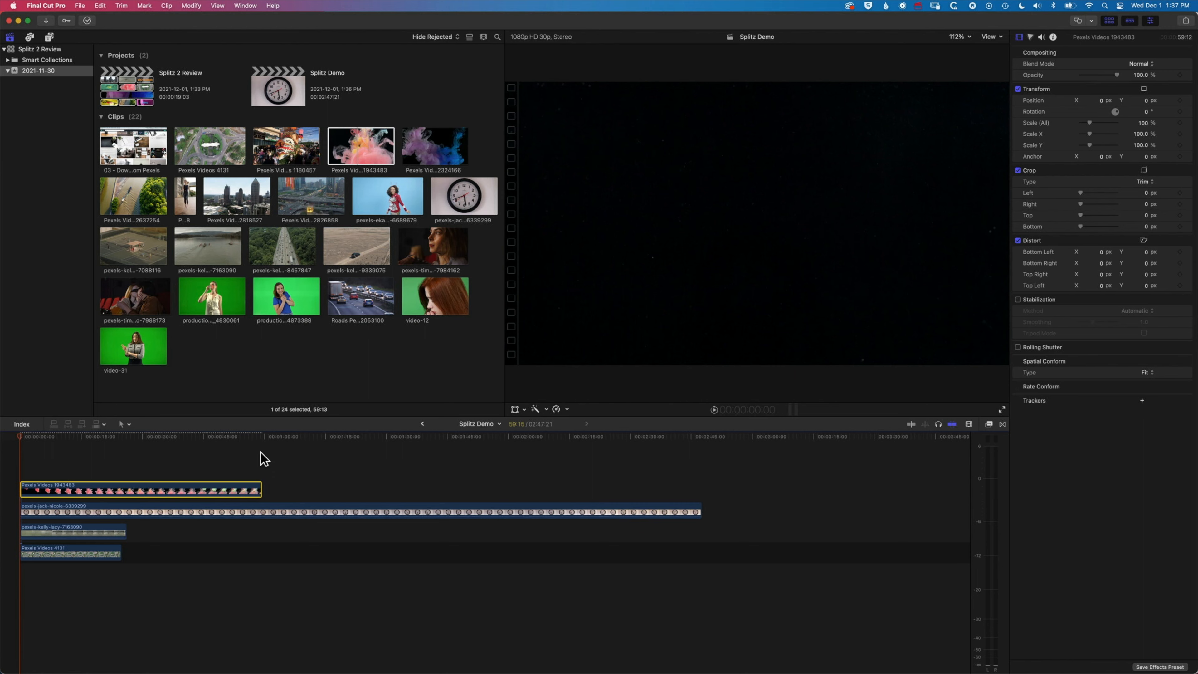
Trim the ends of all four stacked clips at about 23:04 and fit the whole project in the timeline.
left_click_drag(77, 435, 114, 438)
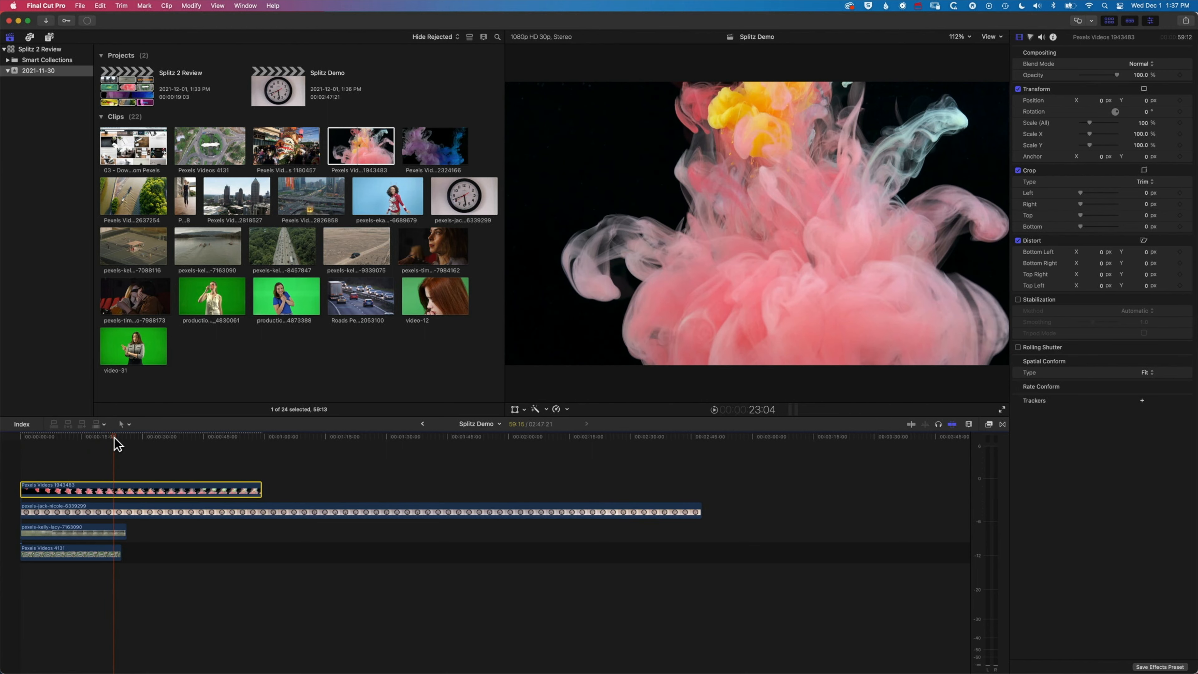
key("alt+bracketright")
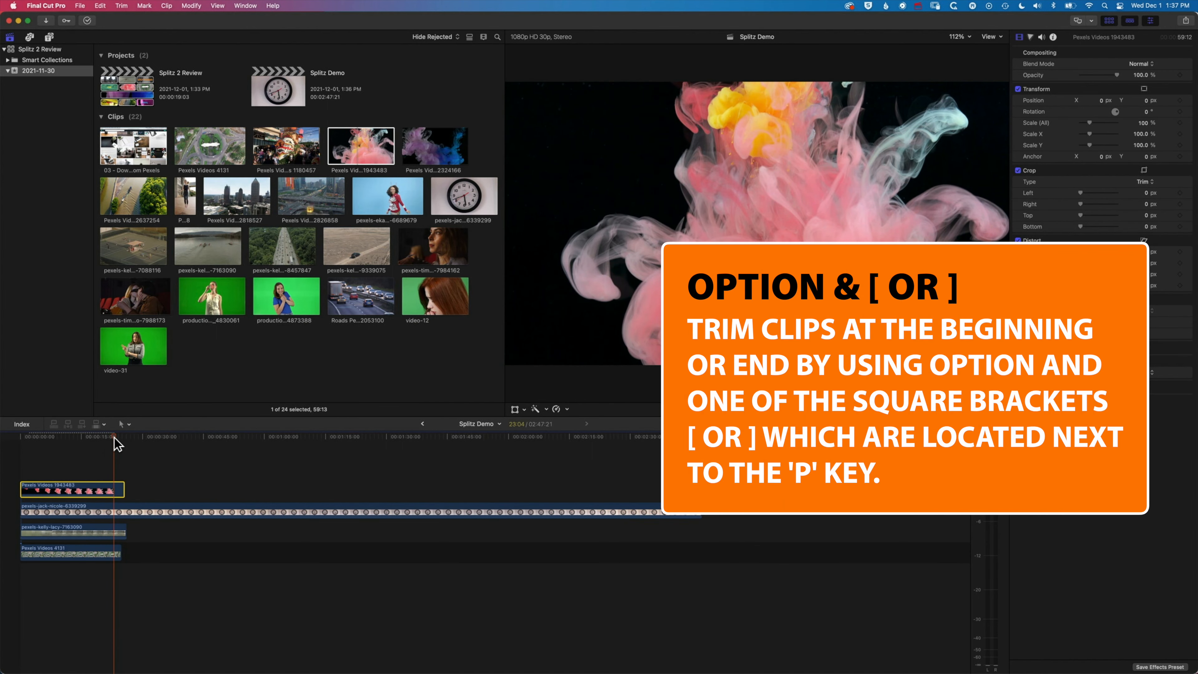
key("alt+bracketright")
key("alt+bracketright")
key("alt+bracketright")
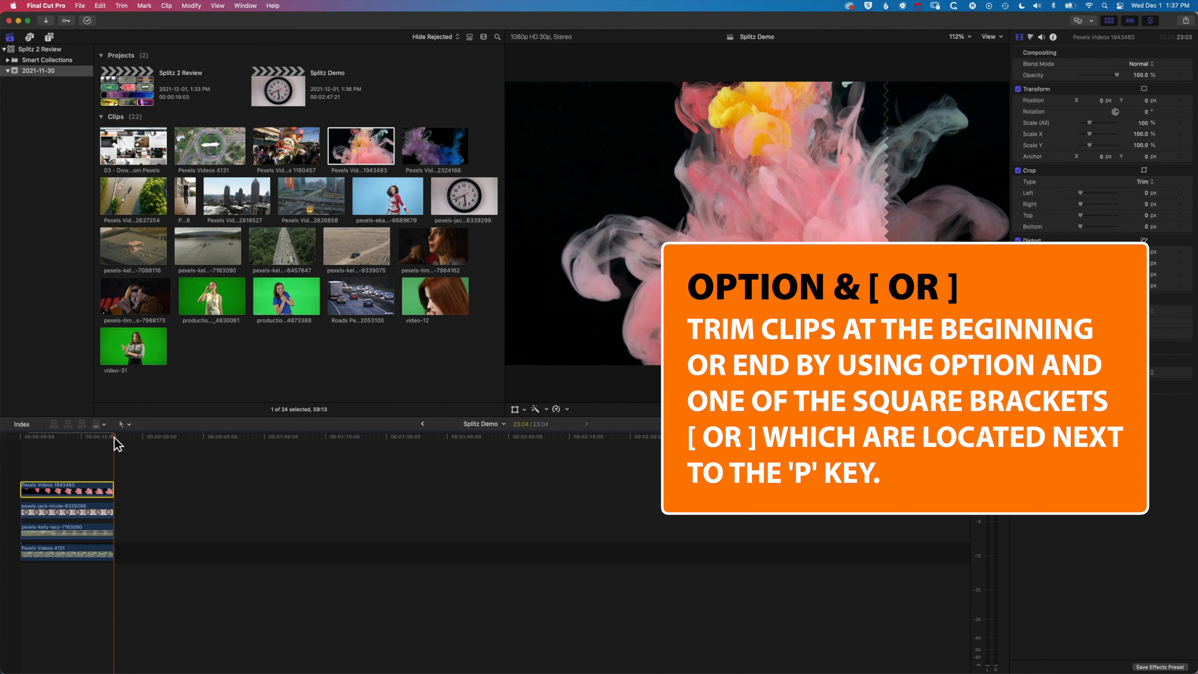
key("shift+z")
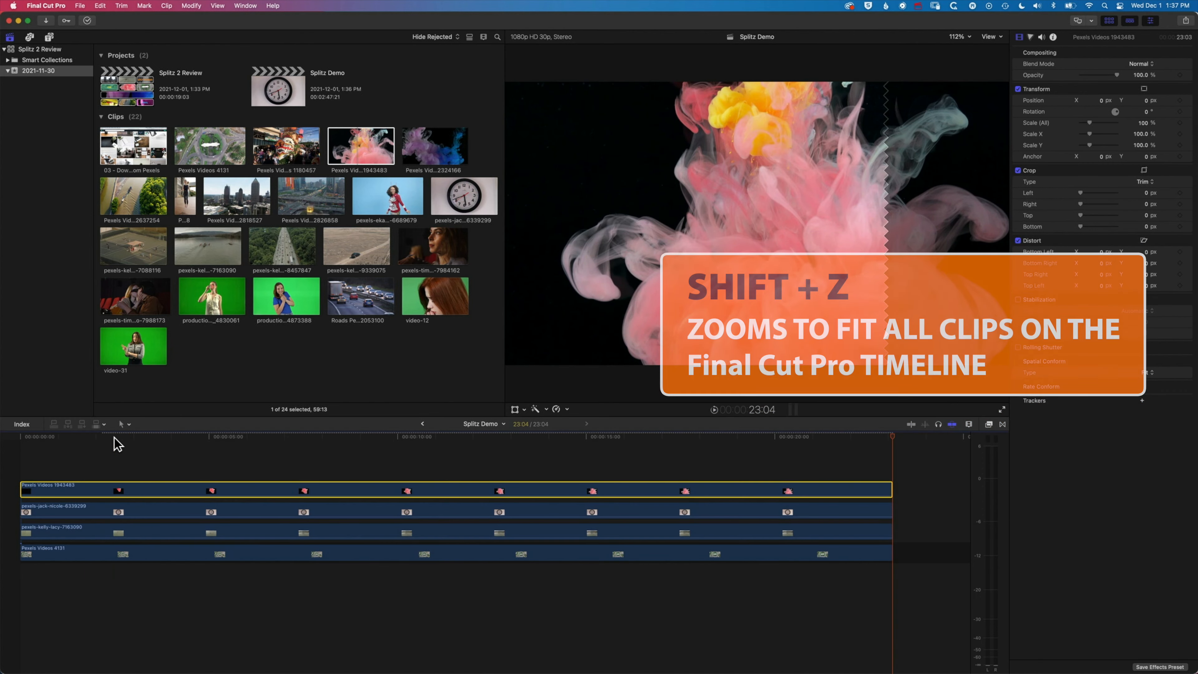
left_click(365, 438)
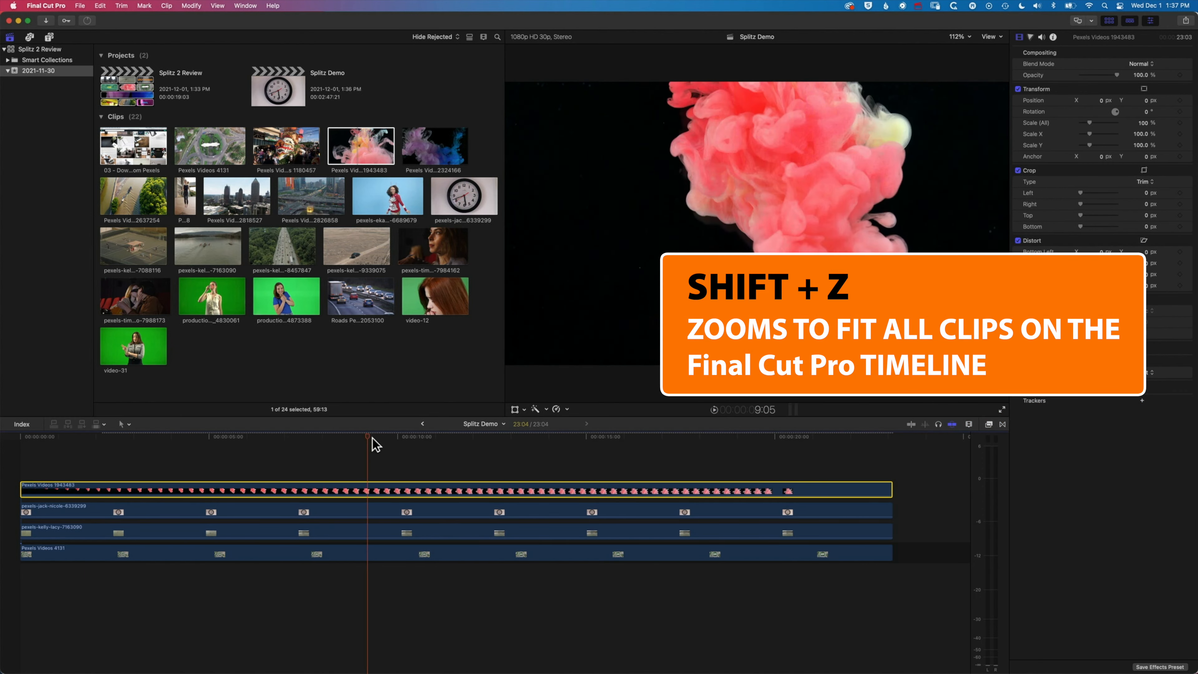
left_click(394, 438)
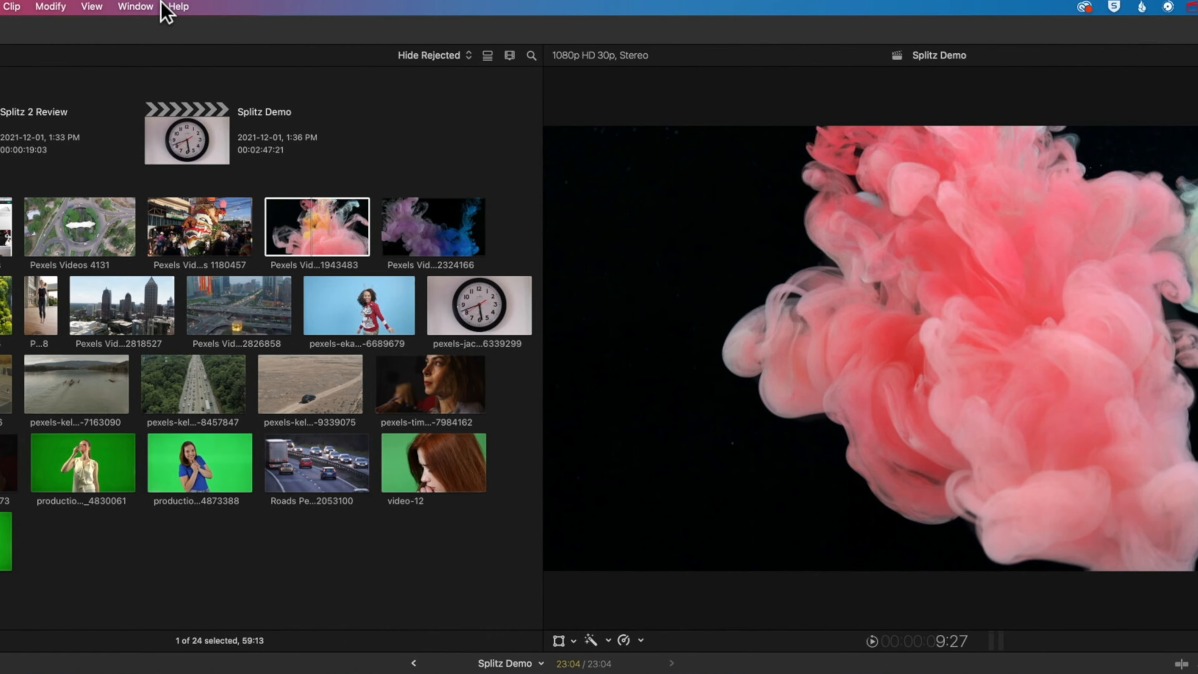
Reset the window layout to the Default workspace.
left_click(147, 6)
mouse_move(177, 208)
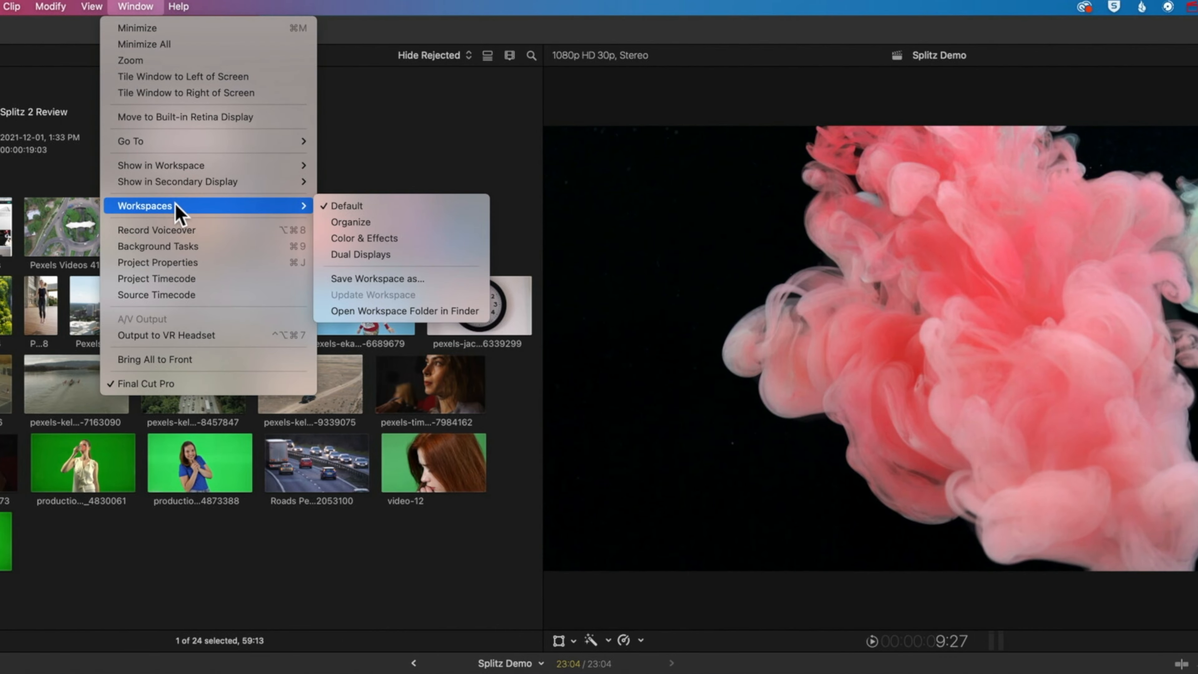
left_click(373, 210)
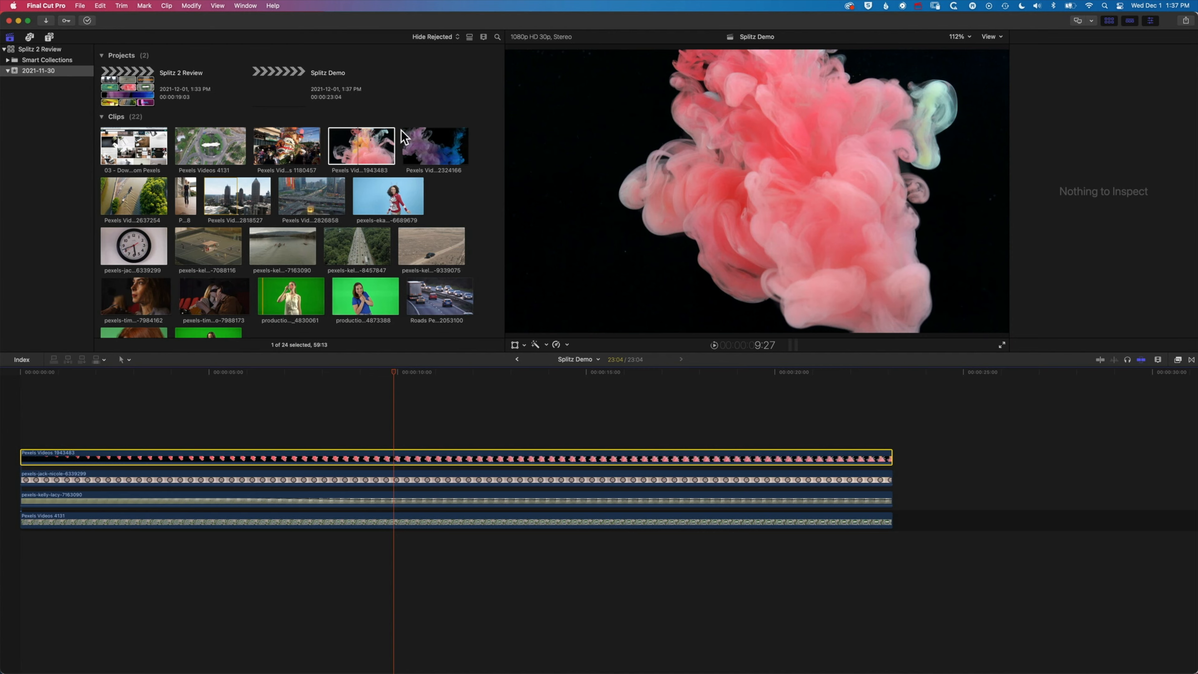
scroll(400, 130, "down", 2)
scroll(400, 130, "up", 2)
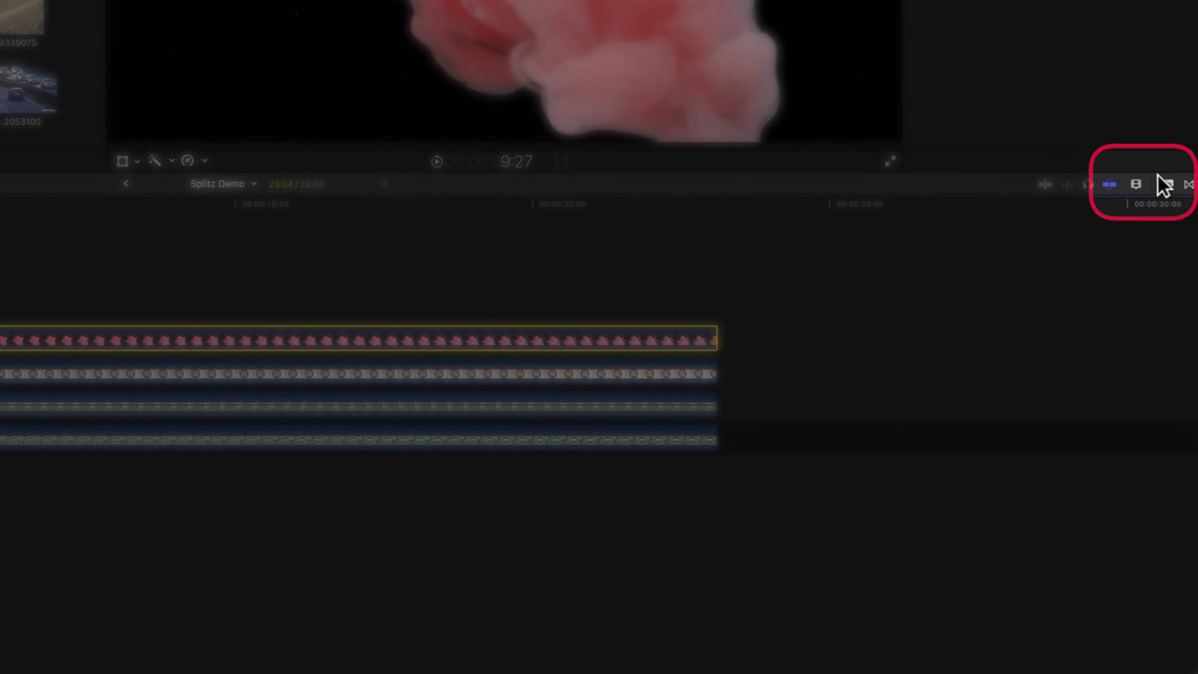
Show the installed video effects and list the BretFX Splitz 2 category.
left_click(1166, 163)
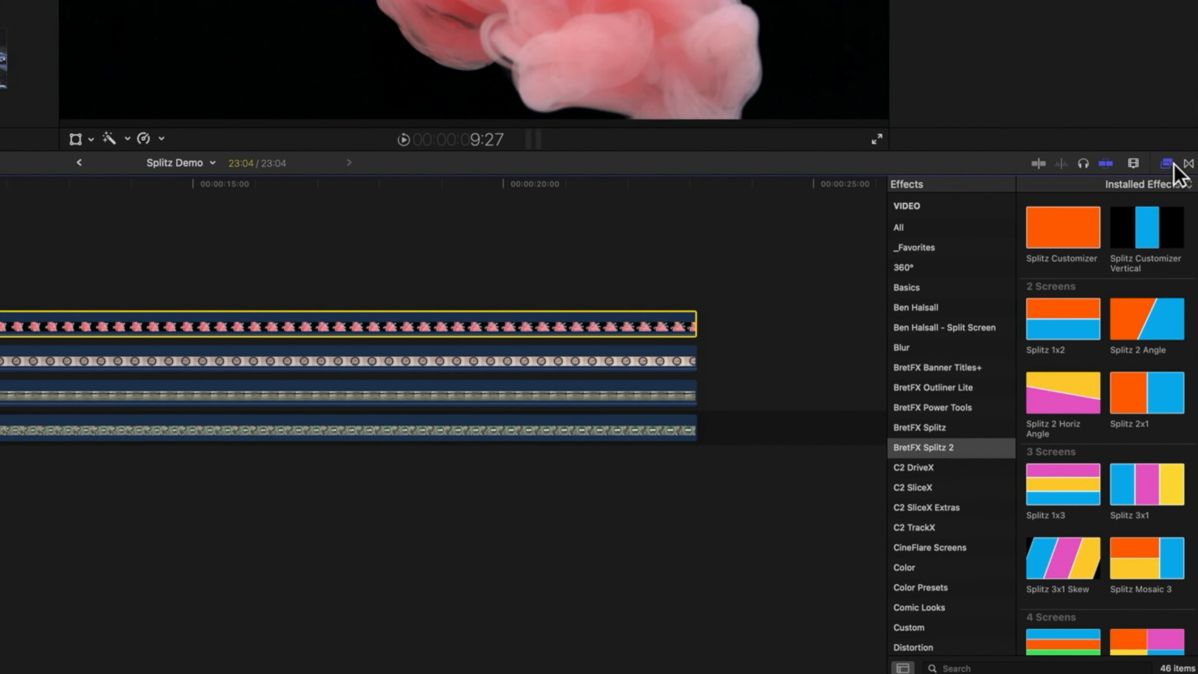
left_click(914, 208)
left_click(911, 228)
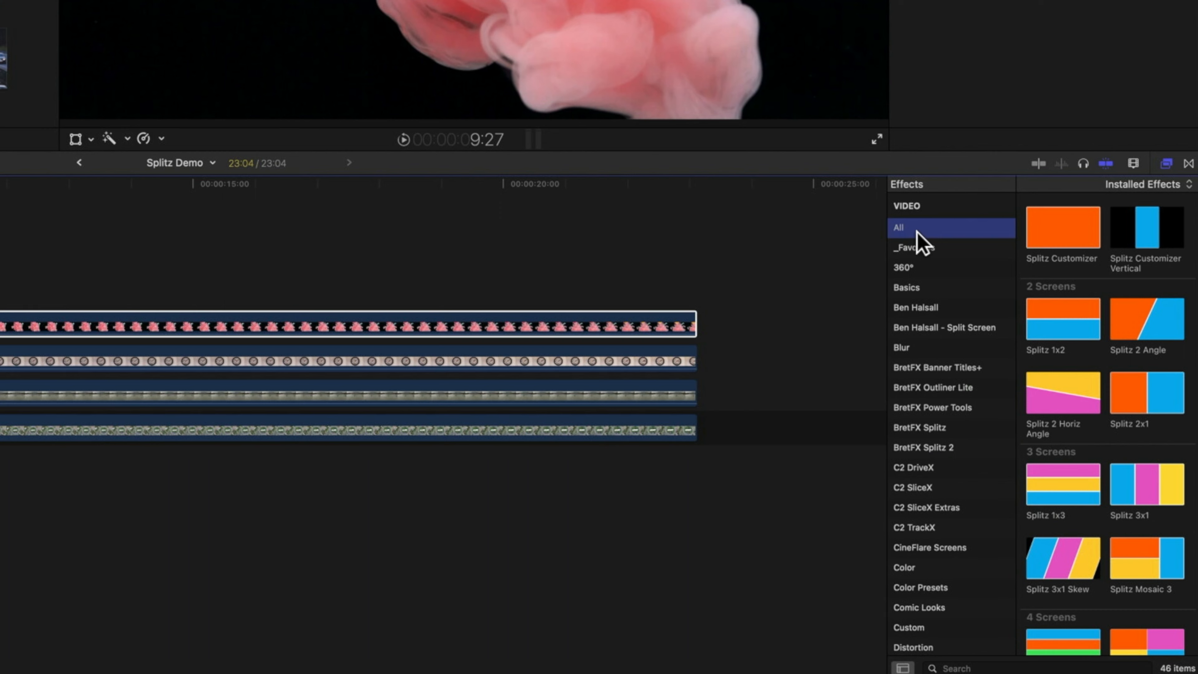
left_click(915, 449)
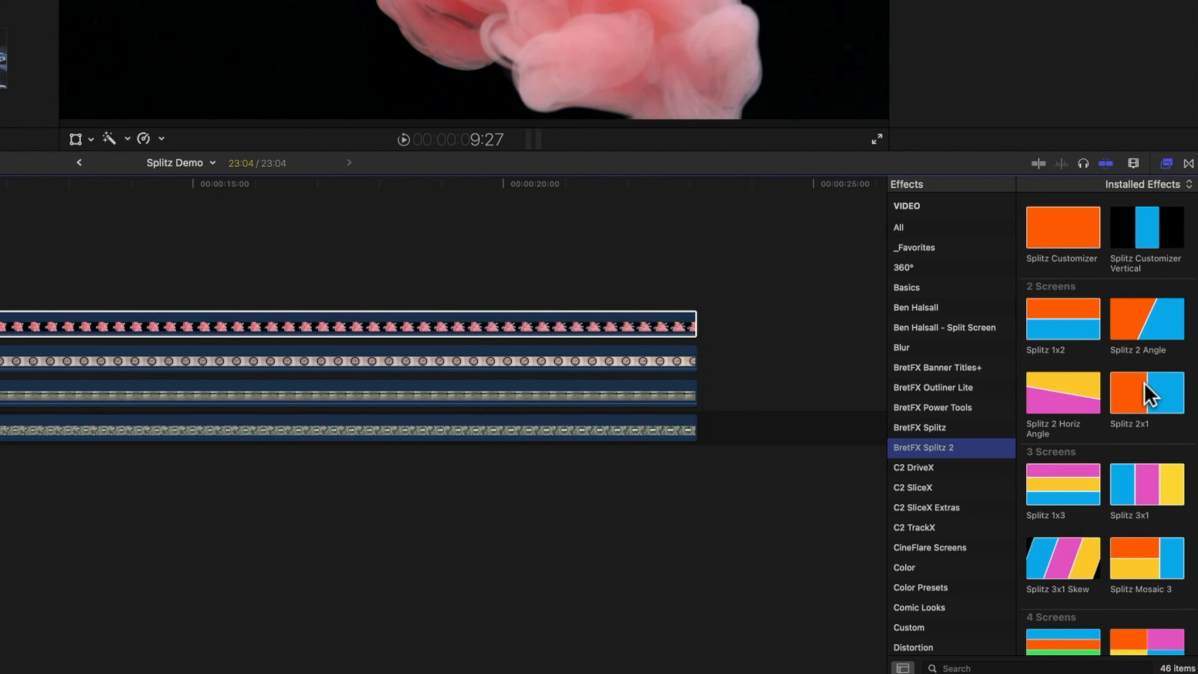
Apply the four-screen Splitz 2x2 effect to the pink ink clip on the uppermost timeline layer.
scroll(1148, 394, "down", 3)
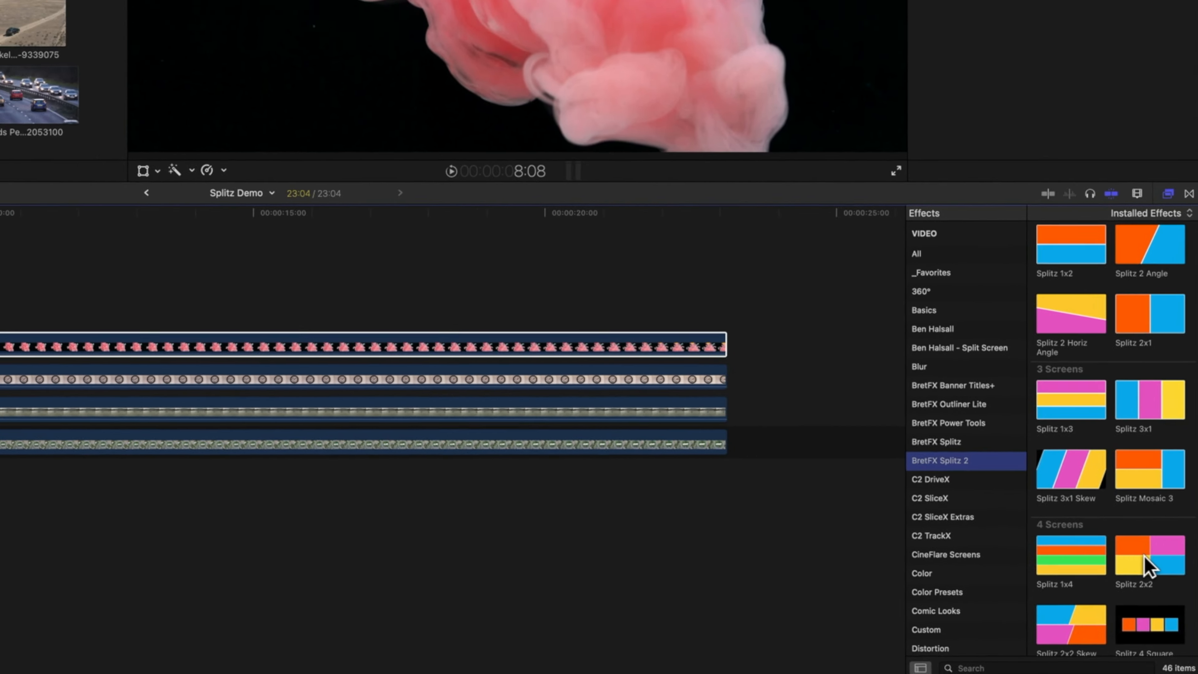
left_click_drag(1145, 557, 385, 337)
left_click_drag(702, 460, 701, 459)
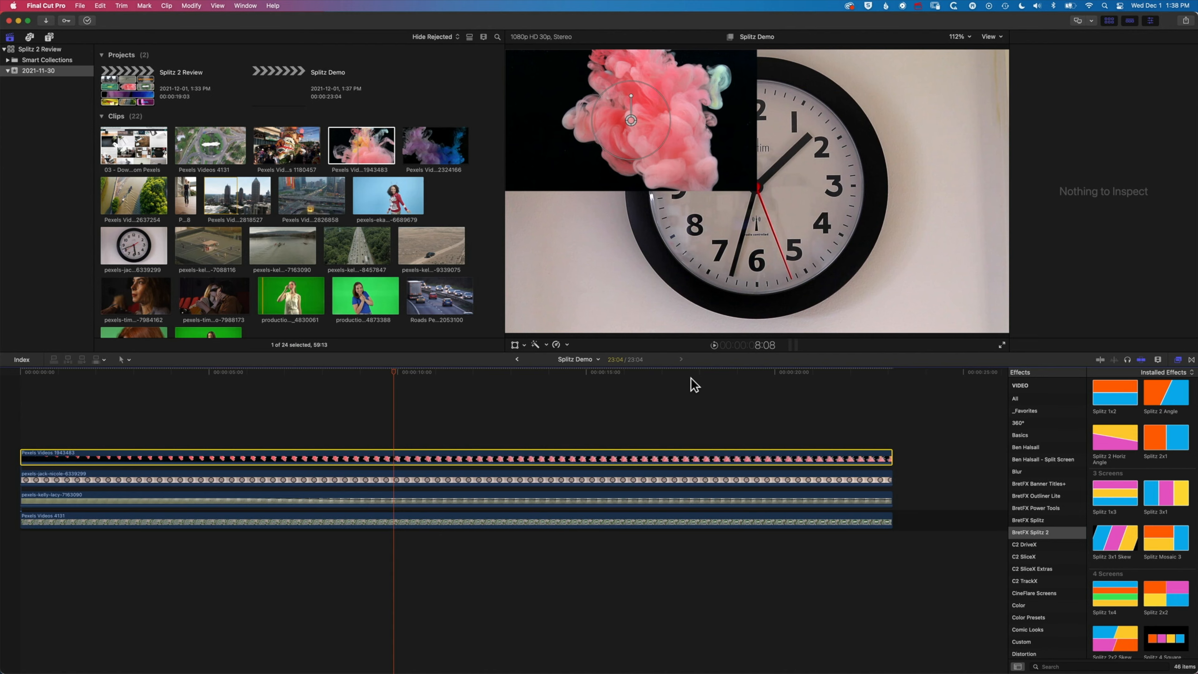
left_click(618, 372)
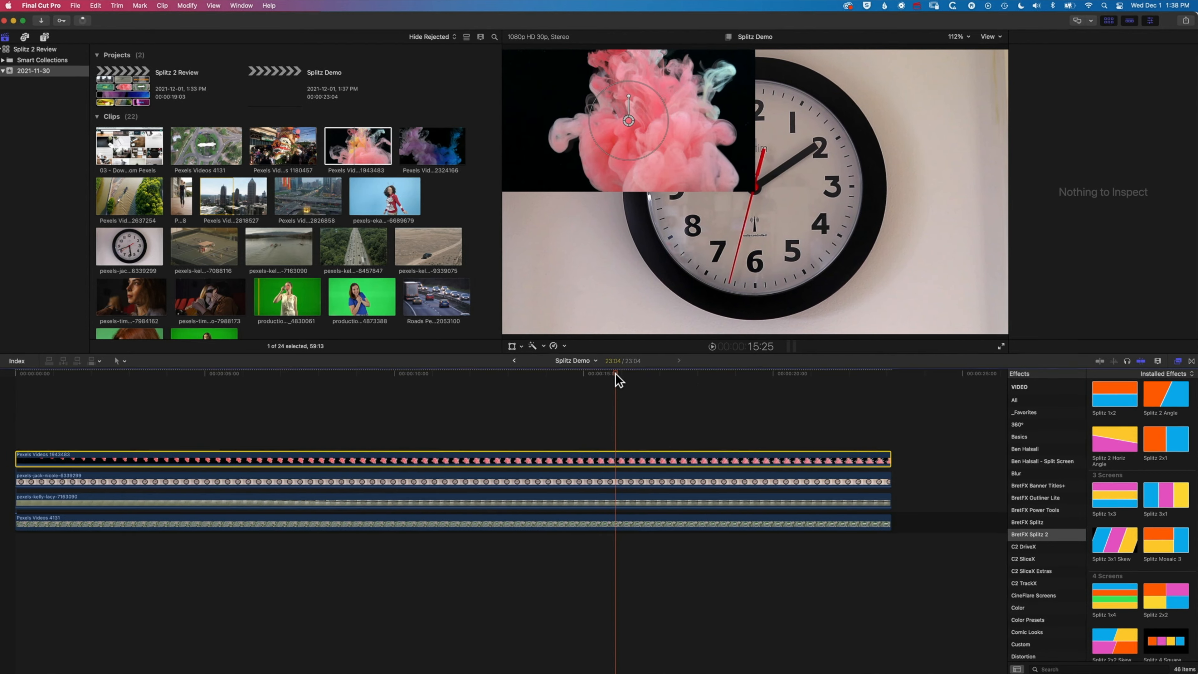
Review the pink ink clip's Splitz 2x2 parameters and set its layout Gap to about 56.16.
left_click(616, 459)
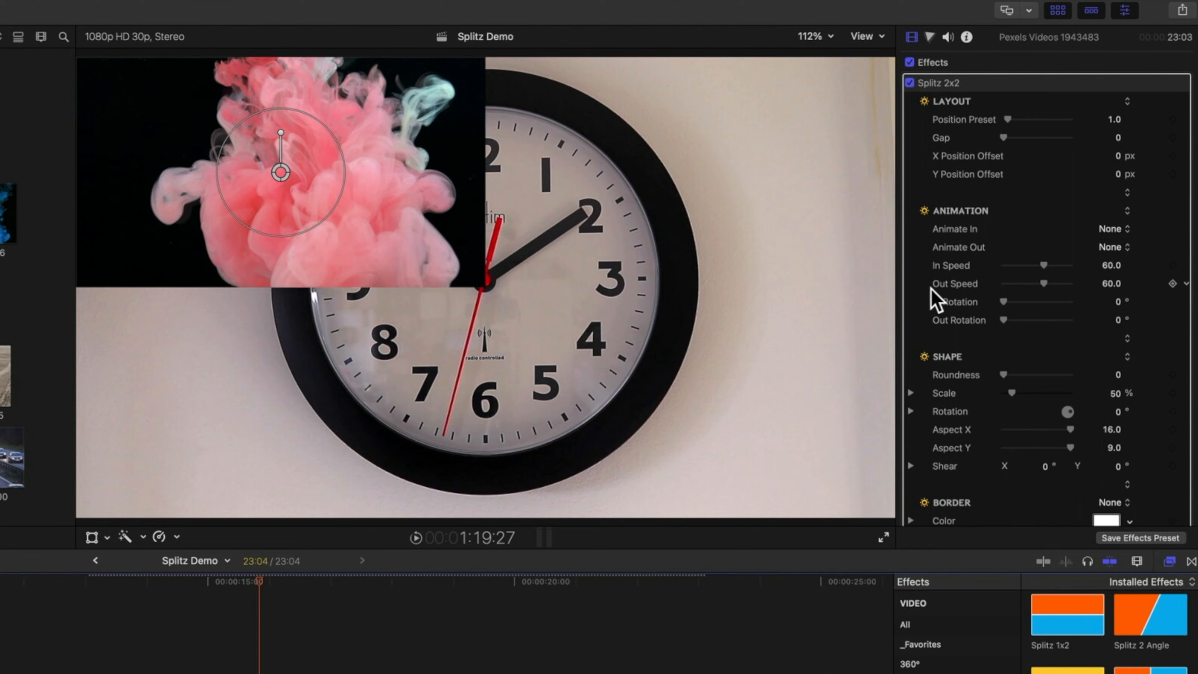
scroll(958, 247, "down", 4)
scroll(954, 243, "down", 10)
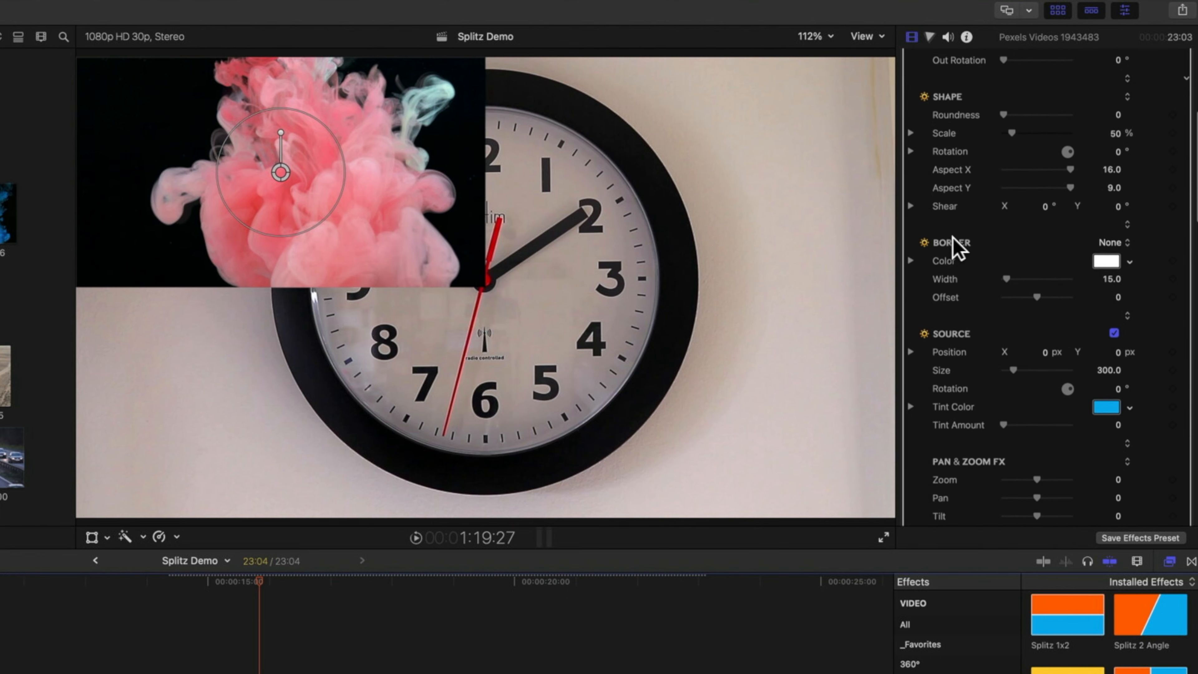
scroll(1057, 229, "up", 14)
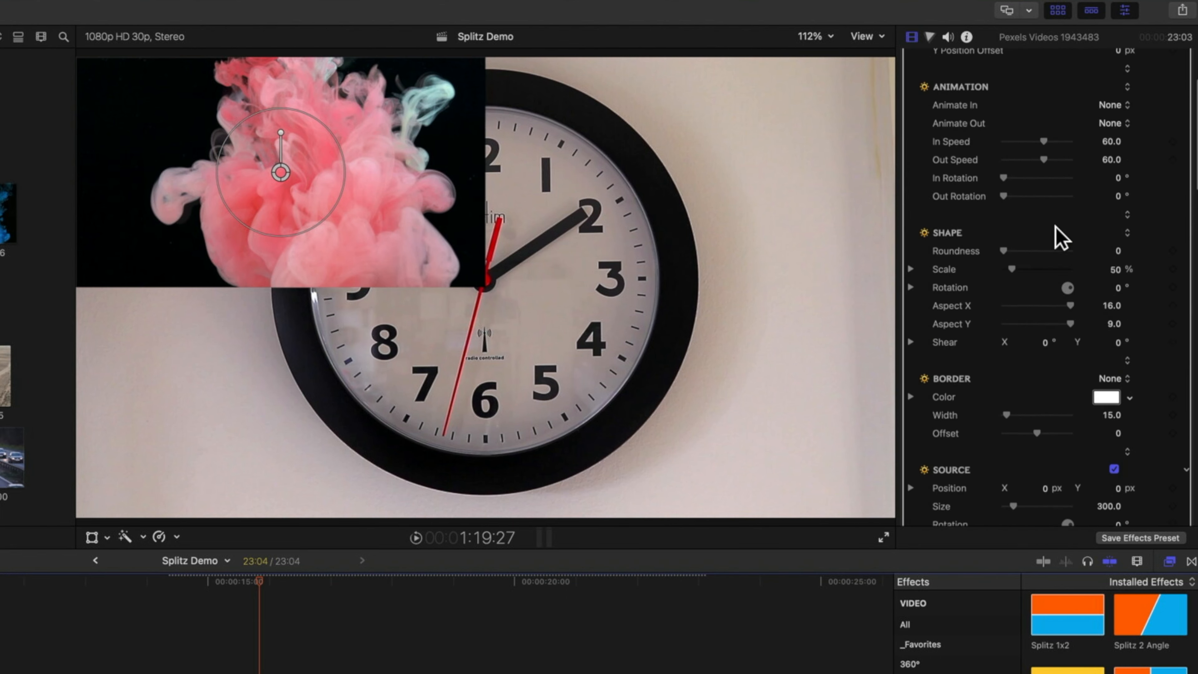
left_click_drag(1011, 119, 1047, 154)
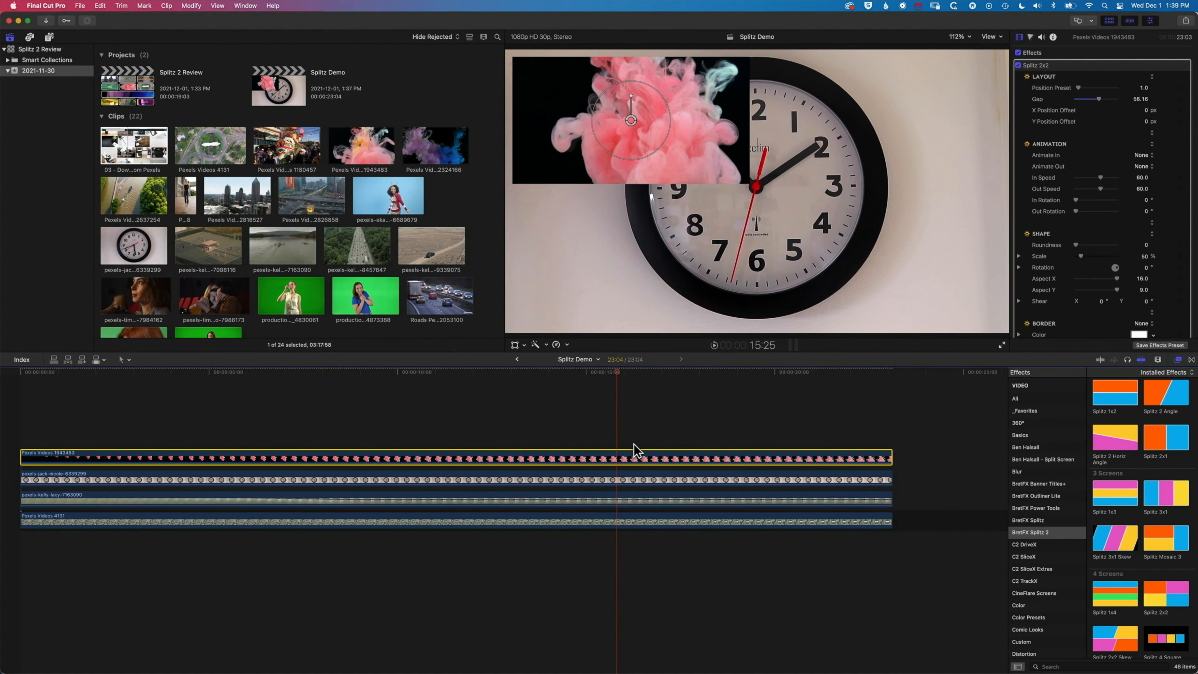
Copy the pink ink clip and paste only its Splitz 2x2 effect attributes onto the three clips beneath it.
left_click(625, 455)
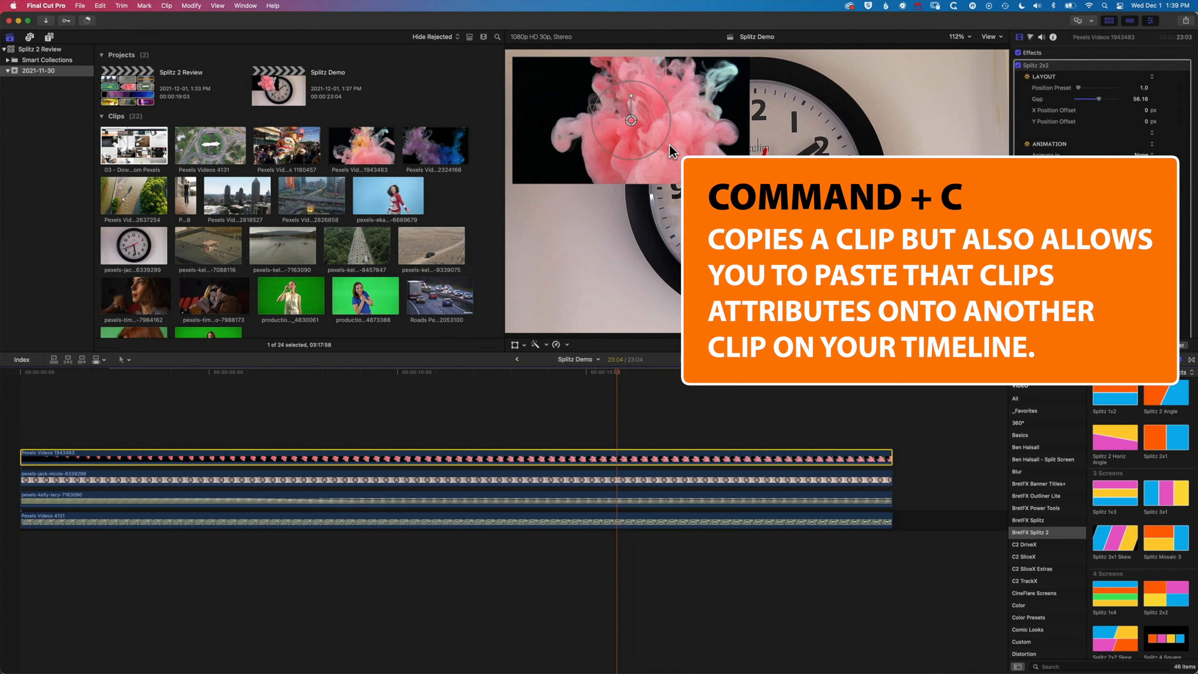
left_click(79, 5)
mouse_move(100, 6)
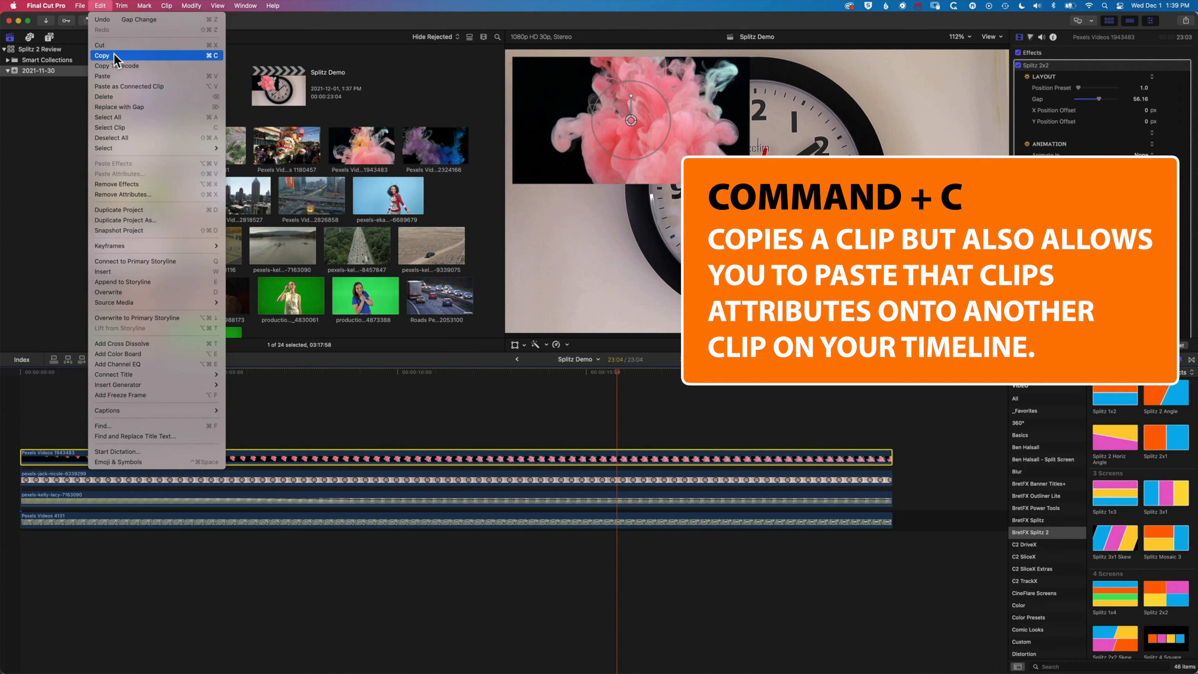
left_click(115, 57)
left_click(494, 482)
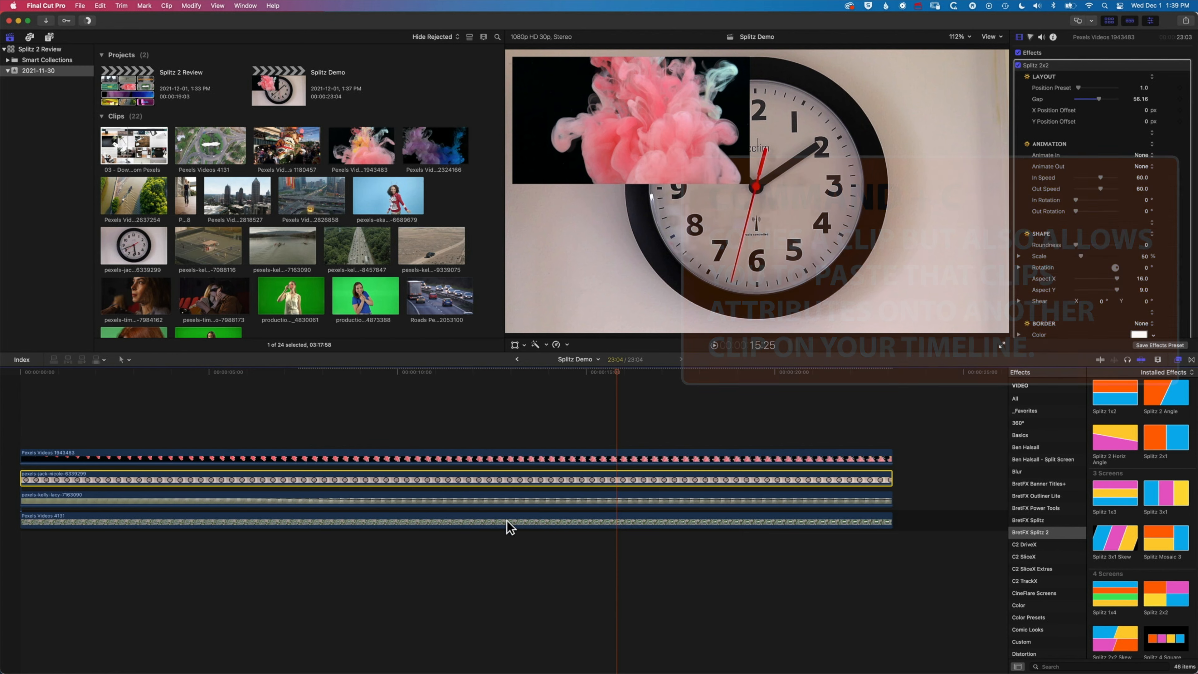
left_click(506, 520, "shift")
left_click(100, 6)
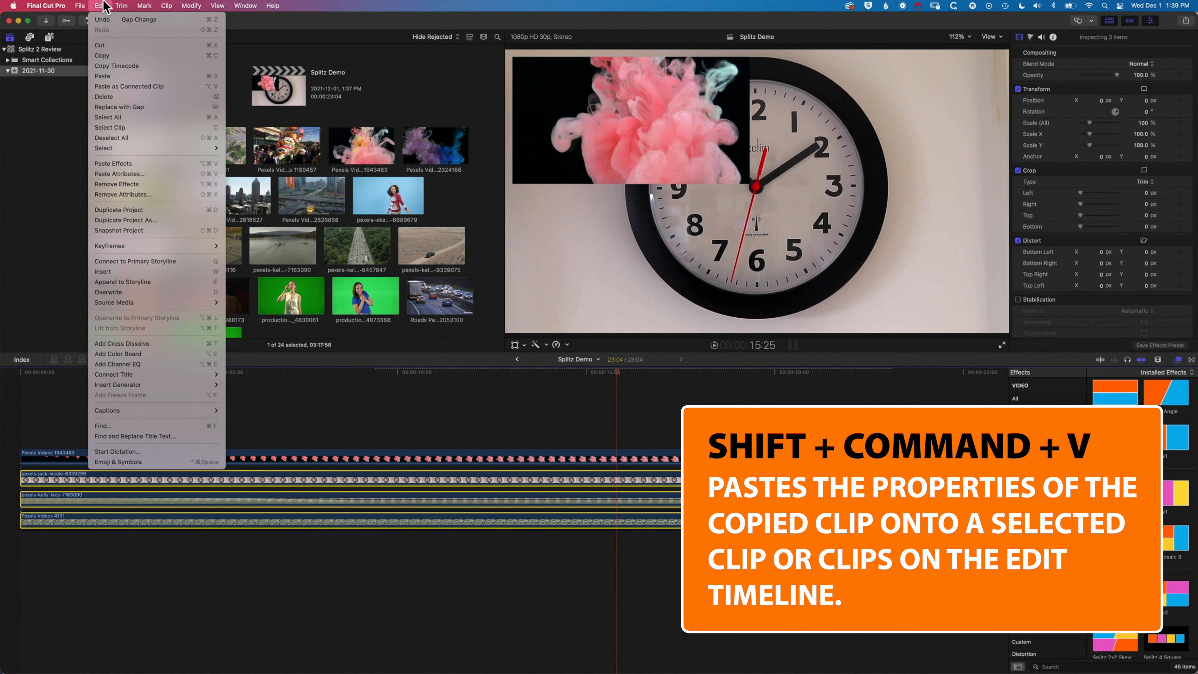
left_click(127, 175)
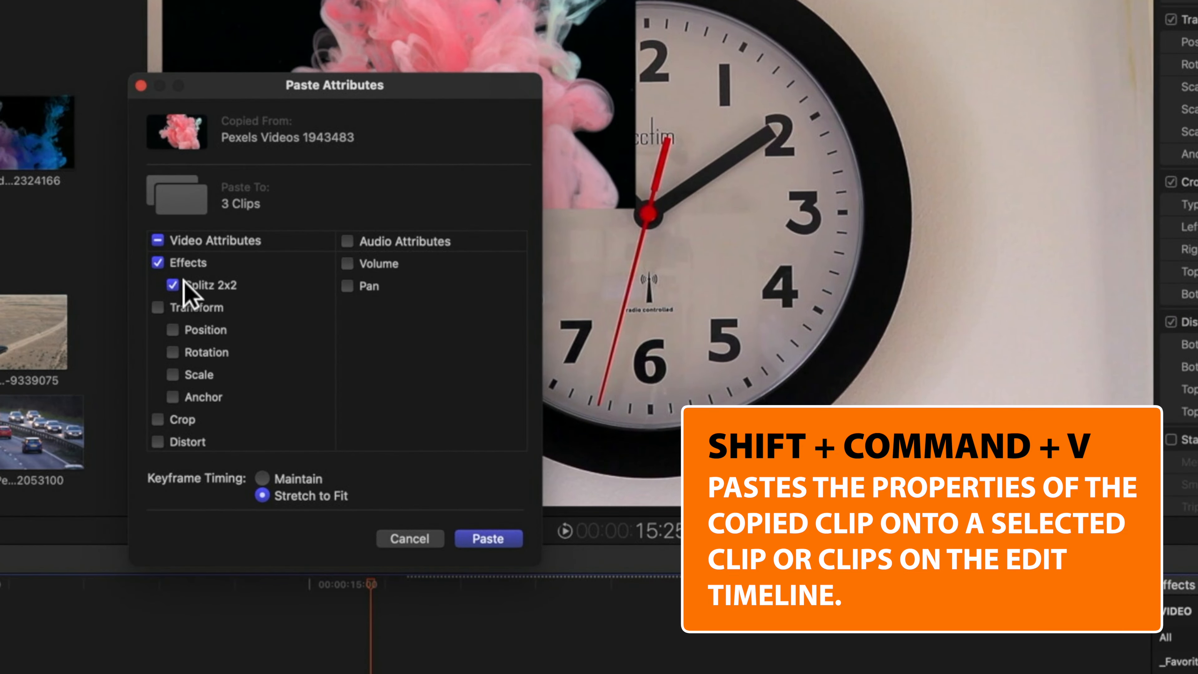
left_click(495, 541)
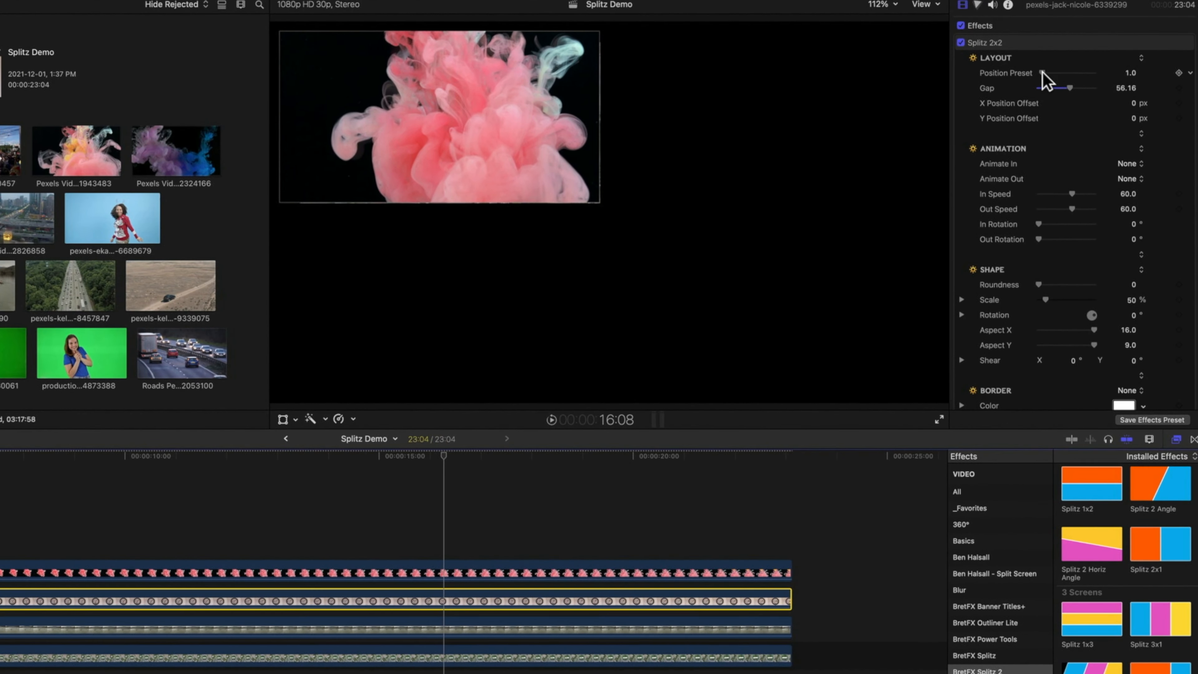
Place the clock clip upper right, rowing clip lower left and roundabout clip lower right, using Position Preset about 2.21 for the clock and 4.0 for the roundabout.
left_click_drag(1079, 87, 1064, 73)
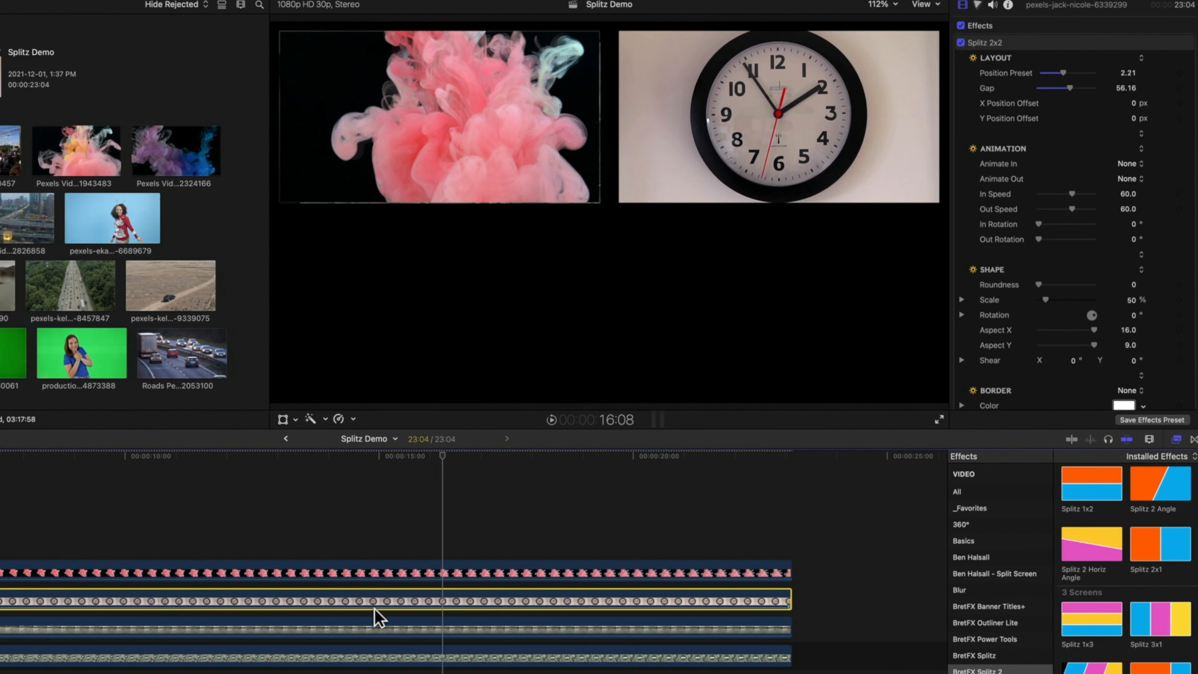
left_click(378, 631)
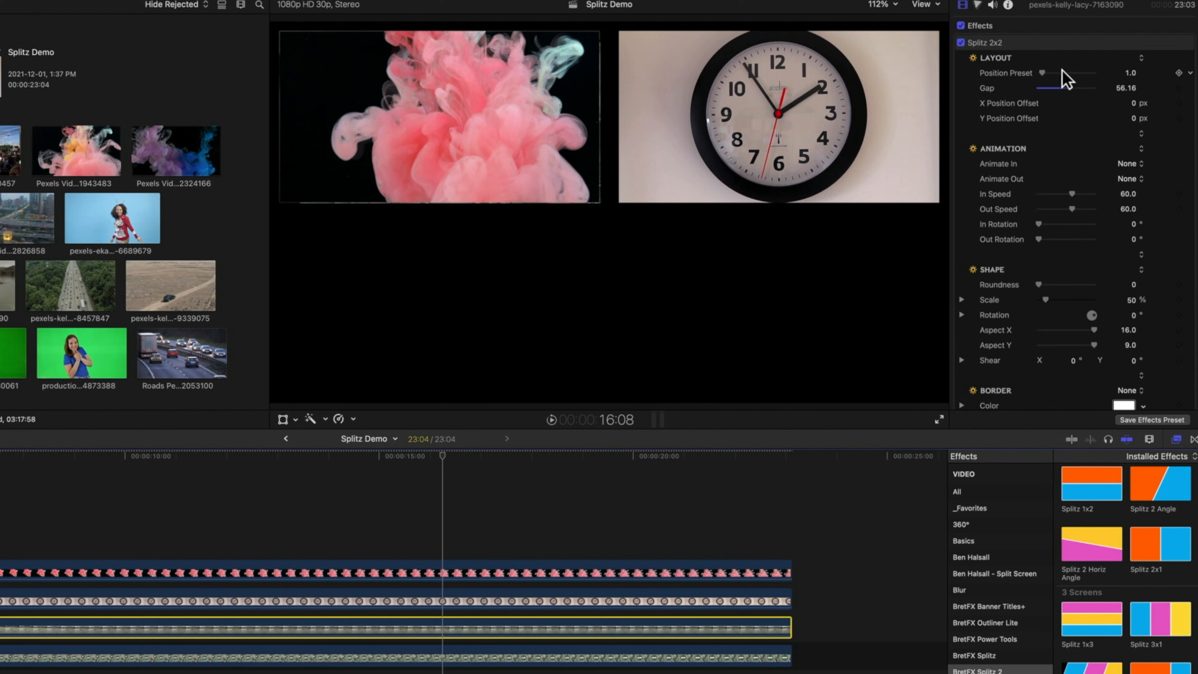
left_click_drag(1043, 72, 1086, 75)
left_click(428, 658)
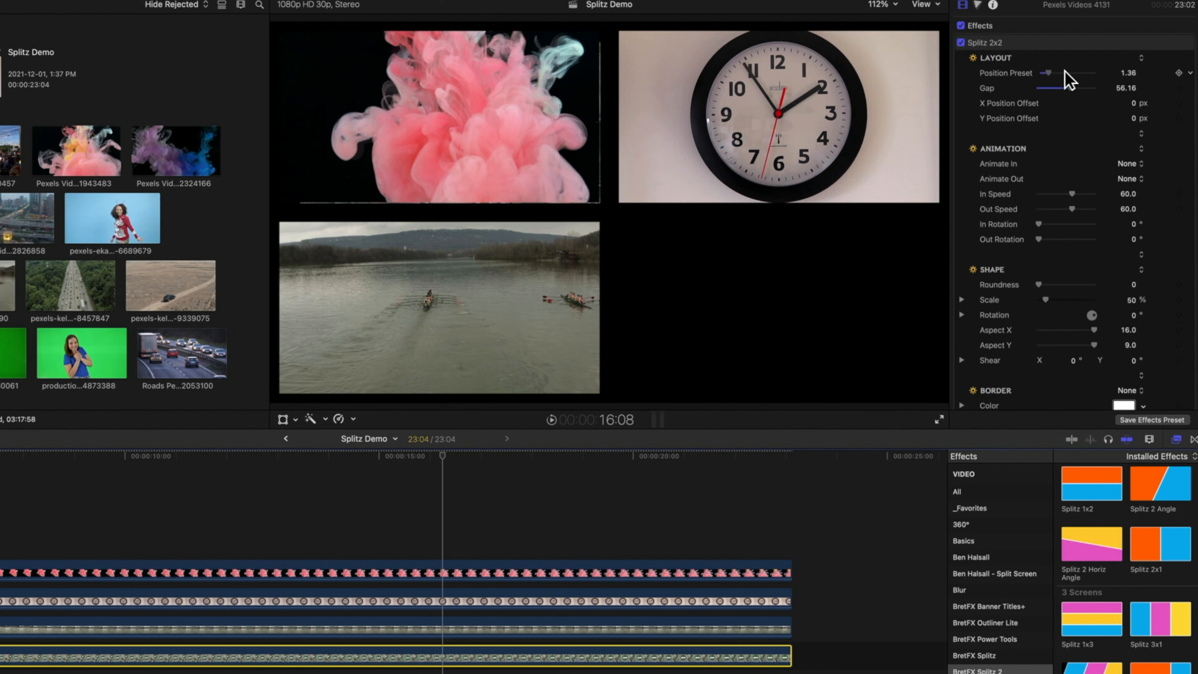
left_click_drag(1051, 71, 1109, 75)
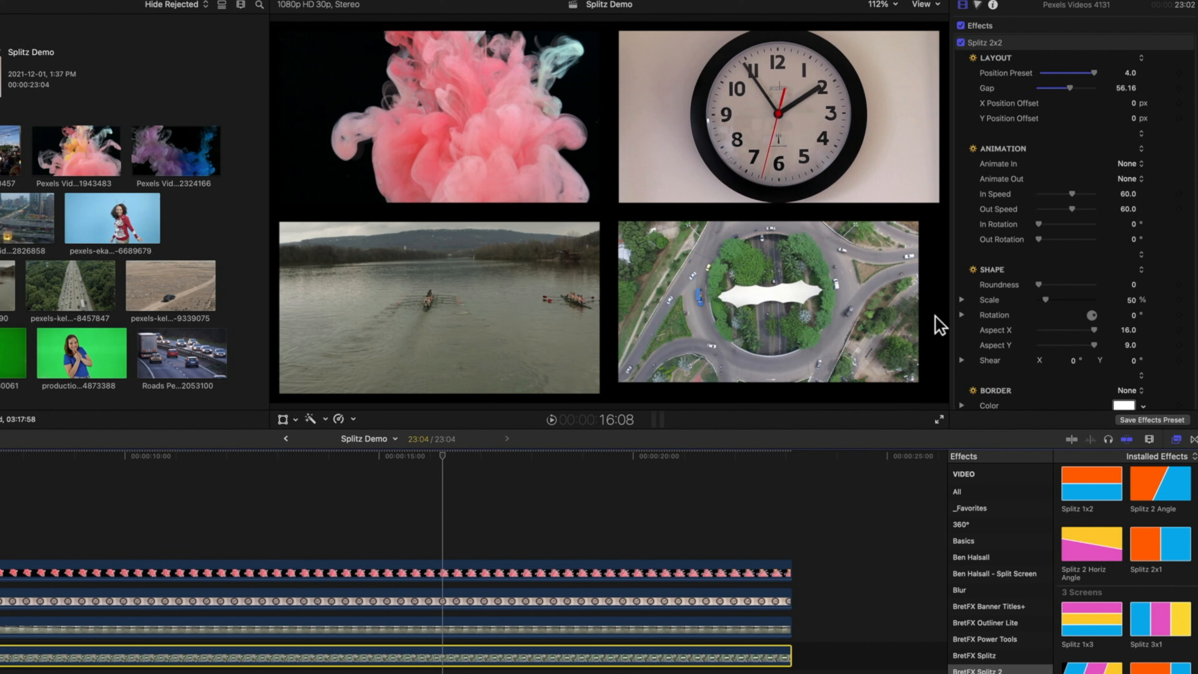
Set the roundabout clip's Spatial Conform type to Fill.
scroll(1005, 302, "down", 15)
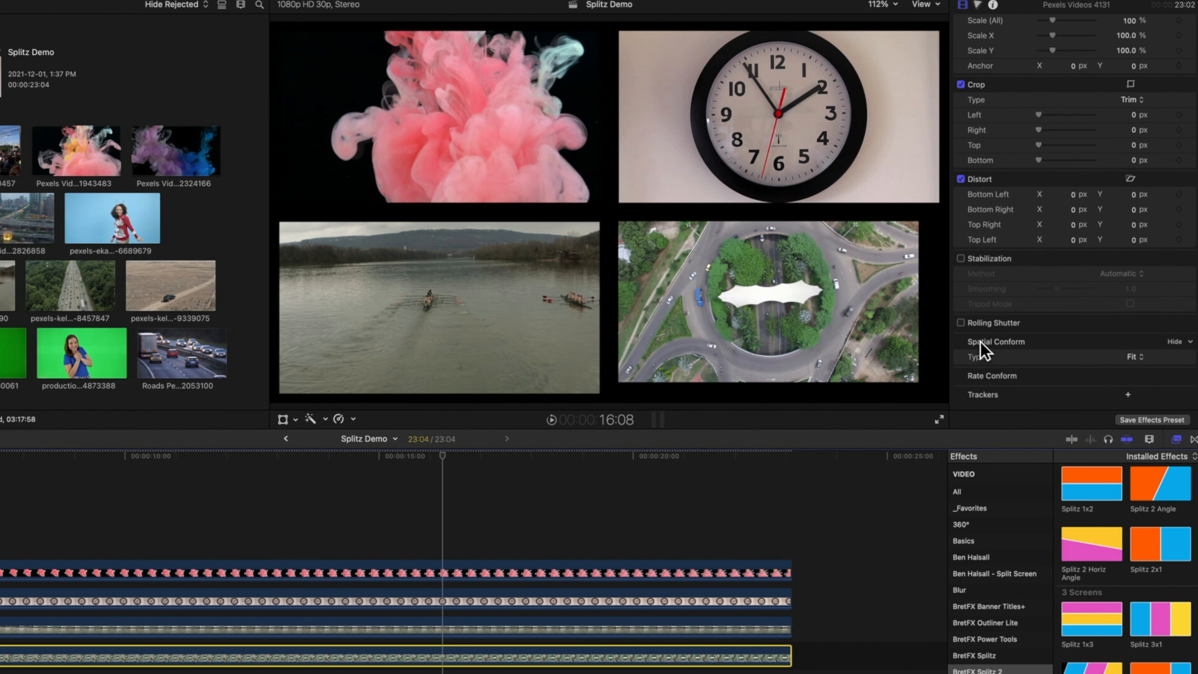
left_click(1137, 358)
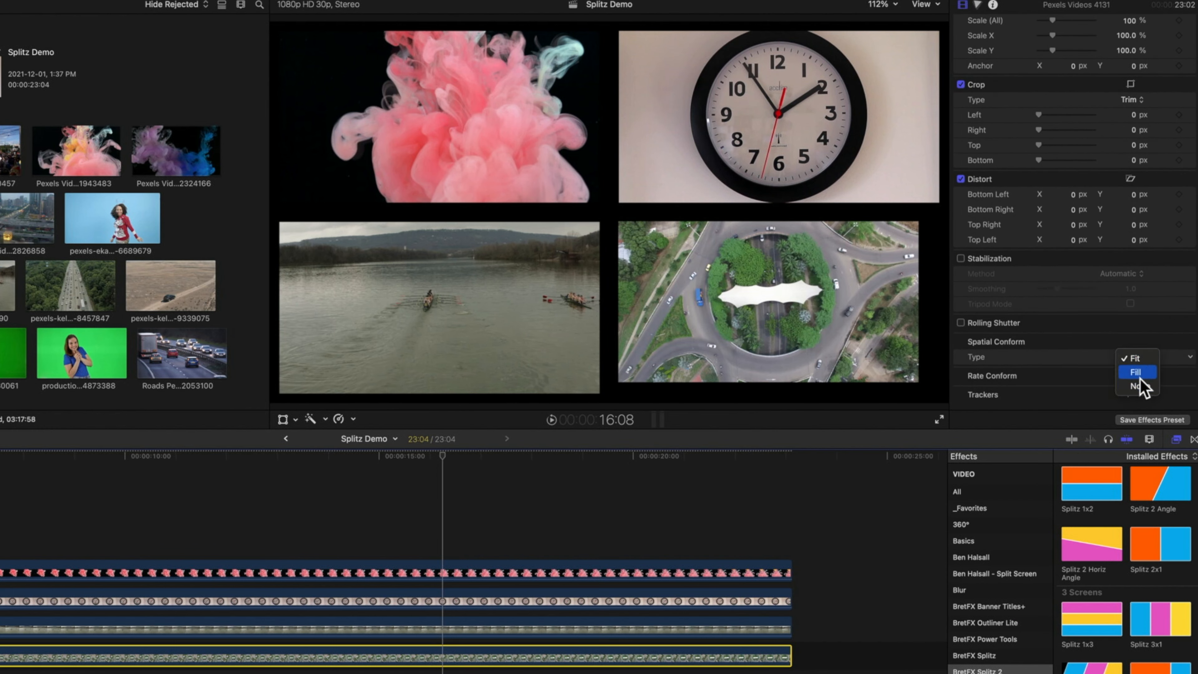
left_click(1140, 378)
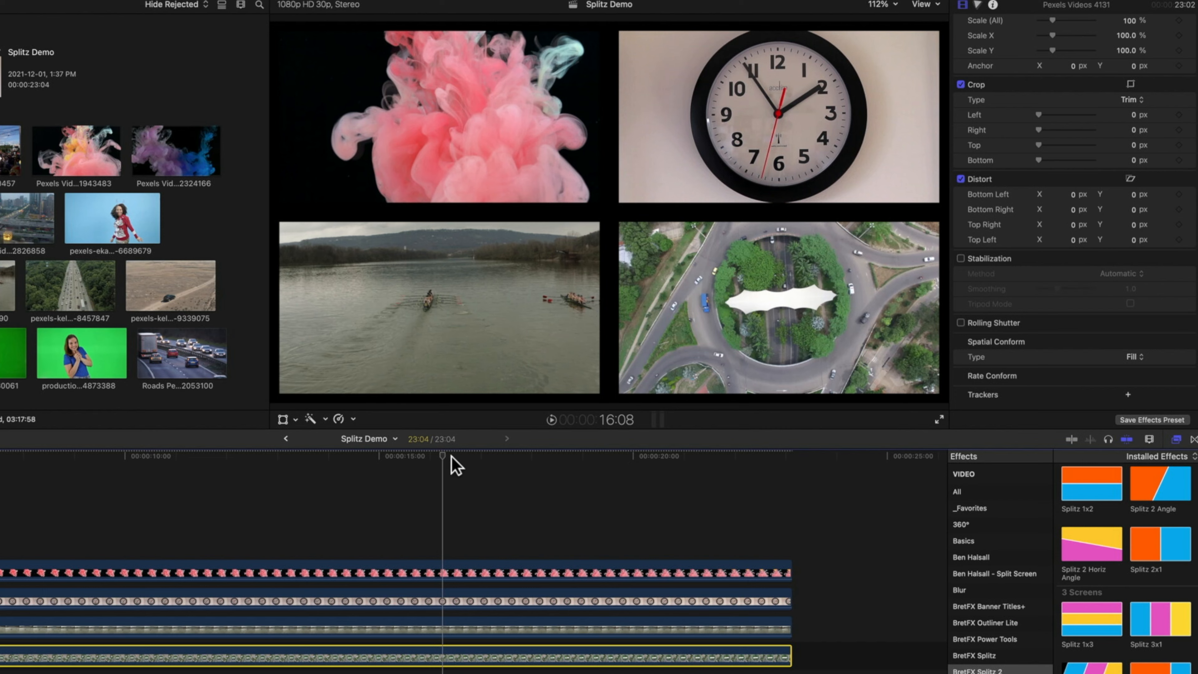
Move the playhead to about 13:14 and review the pink ink clip's Animation, Shape, Border and Source parameters.
left_click(303, 469)
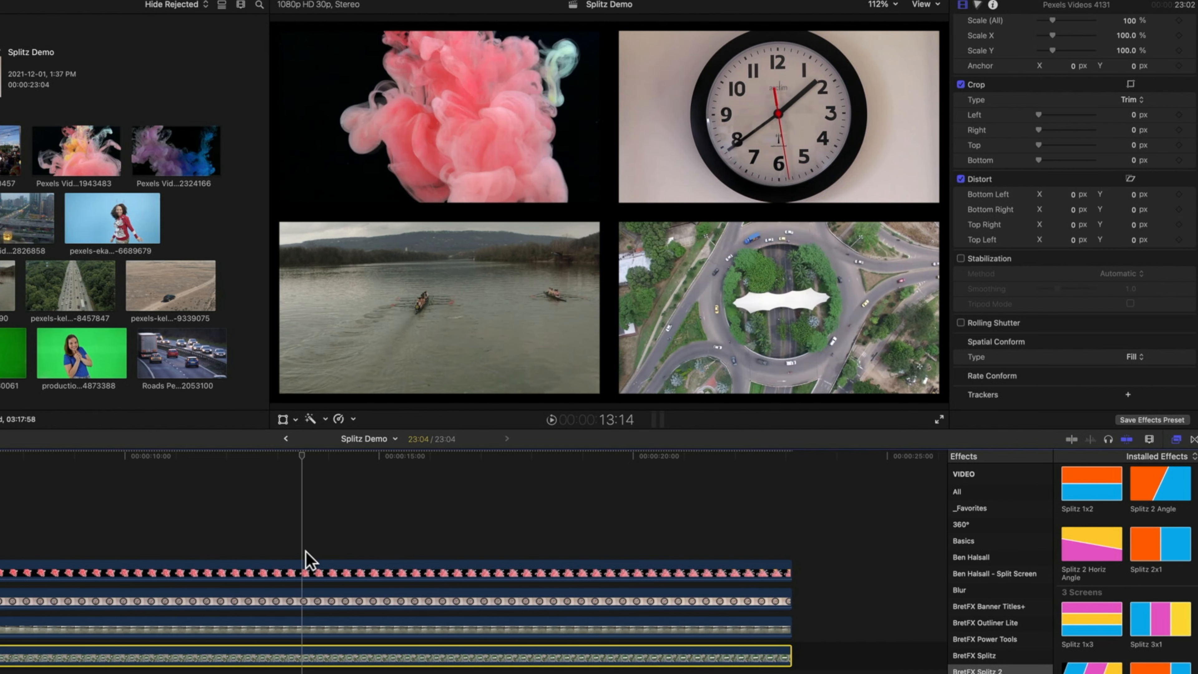
left_click(304, 569)
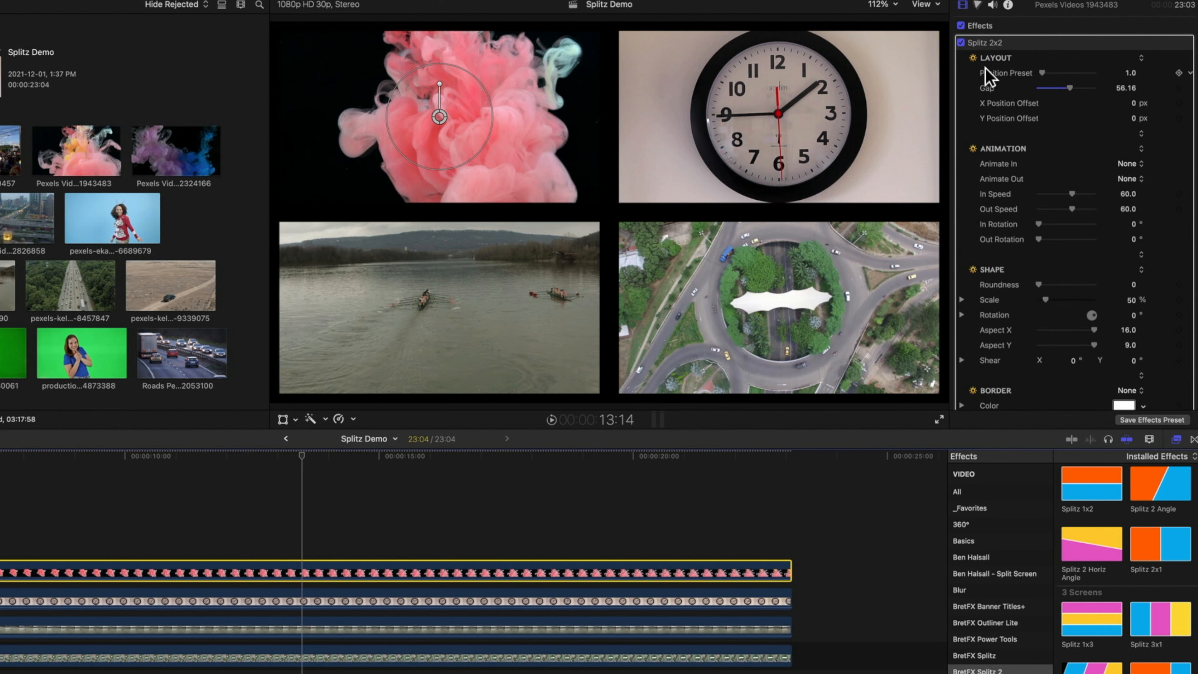
scroll(1072, 211, "down", 3)
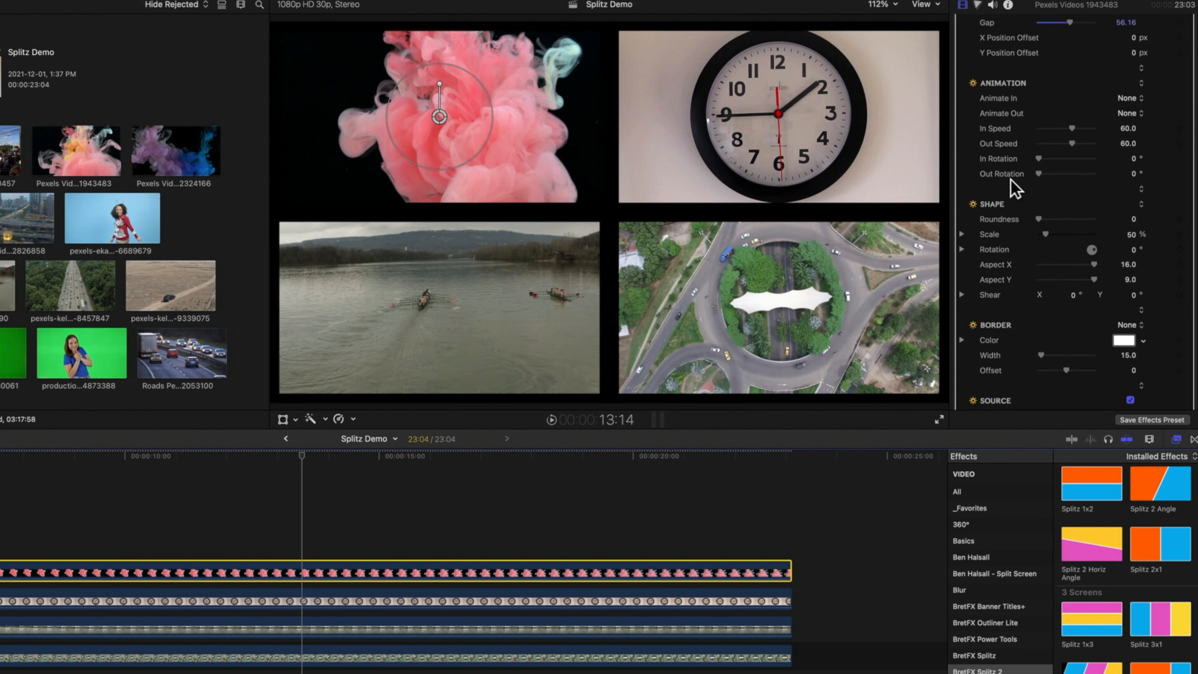
scroll(1008, 290, "down", 3)
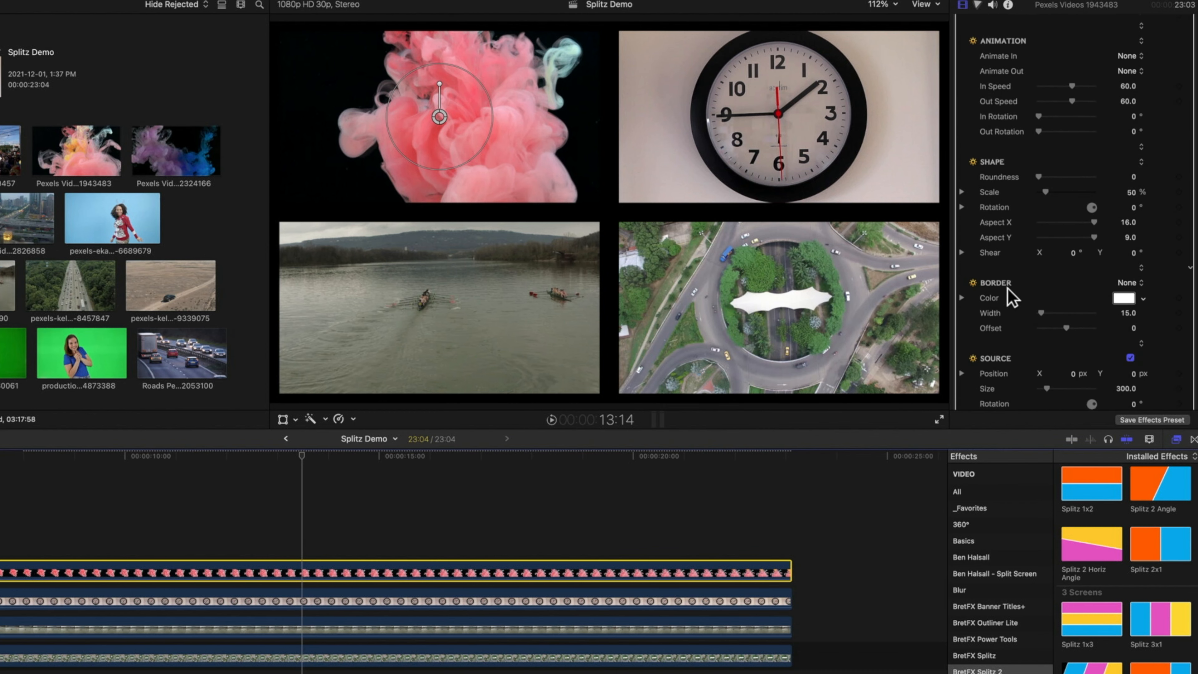
mouse_move(1037, 158)
left_mouse_down()
mouse_move(1070, 163)
mouse_move(1053, 154)
left_mouse_up()
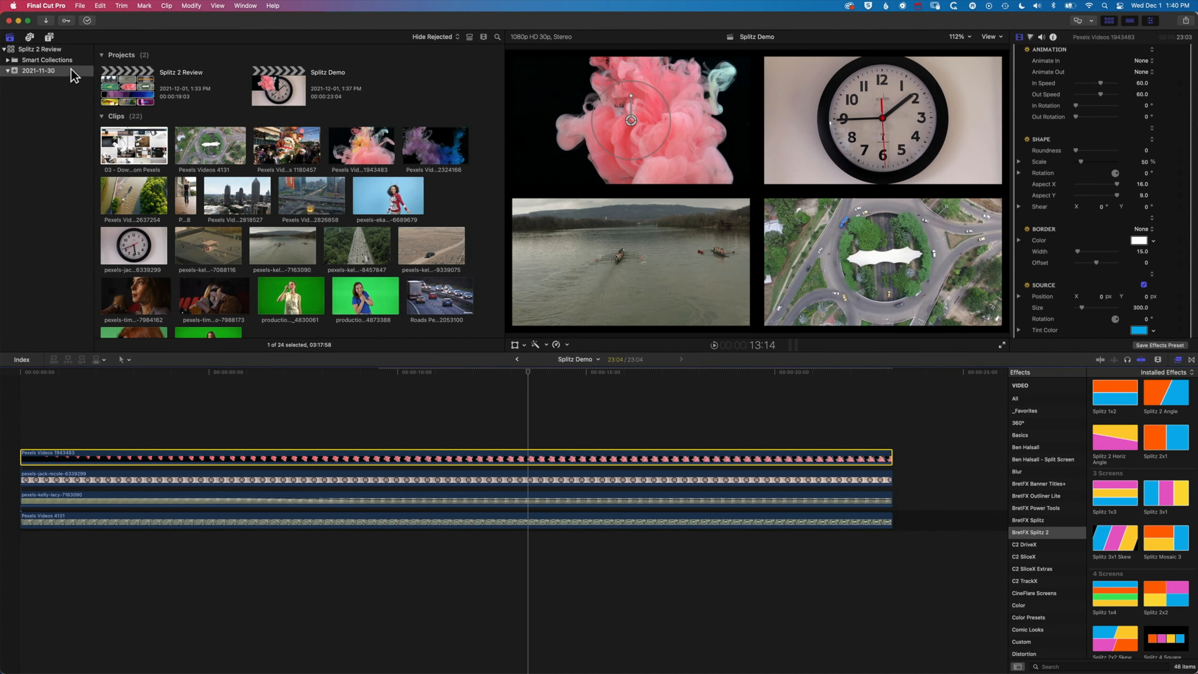
Add a Custom solid generator as a background beneath the four clips and extend it to match their length.
left_click(49, 37)
scroll(80, 220, "down", 10)
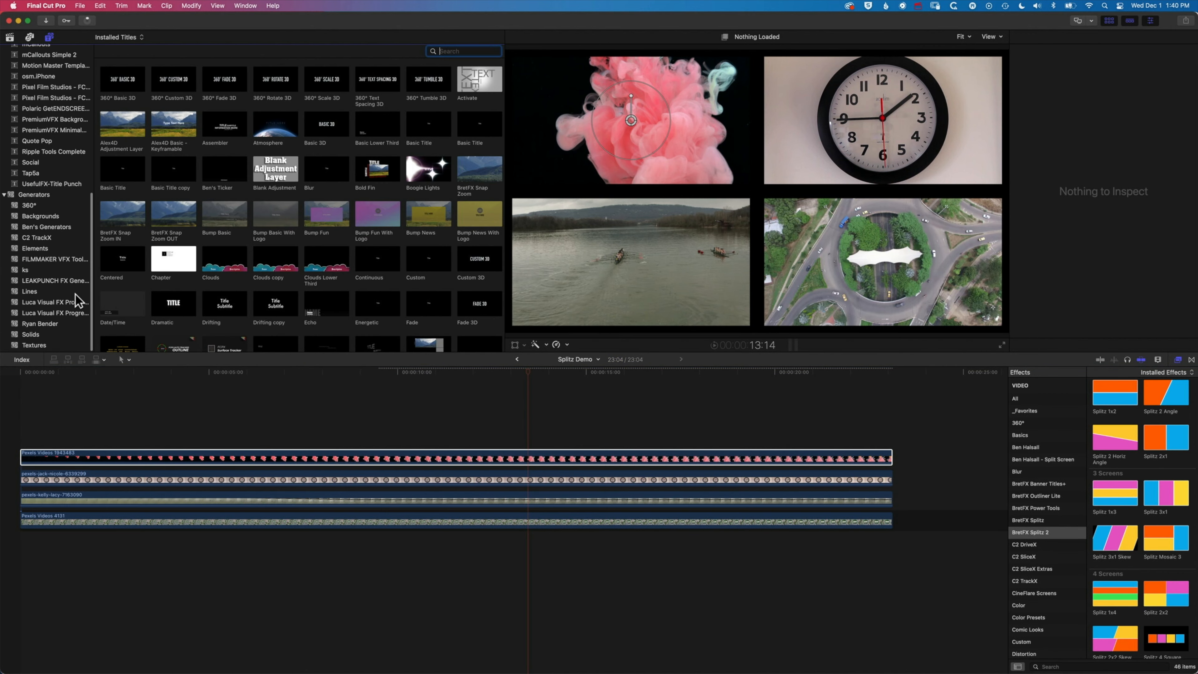
left_click(43, 334)
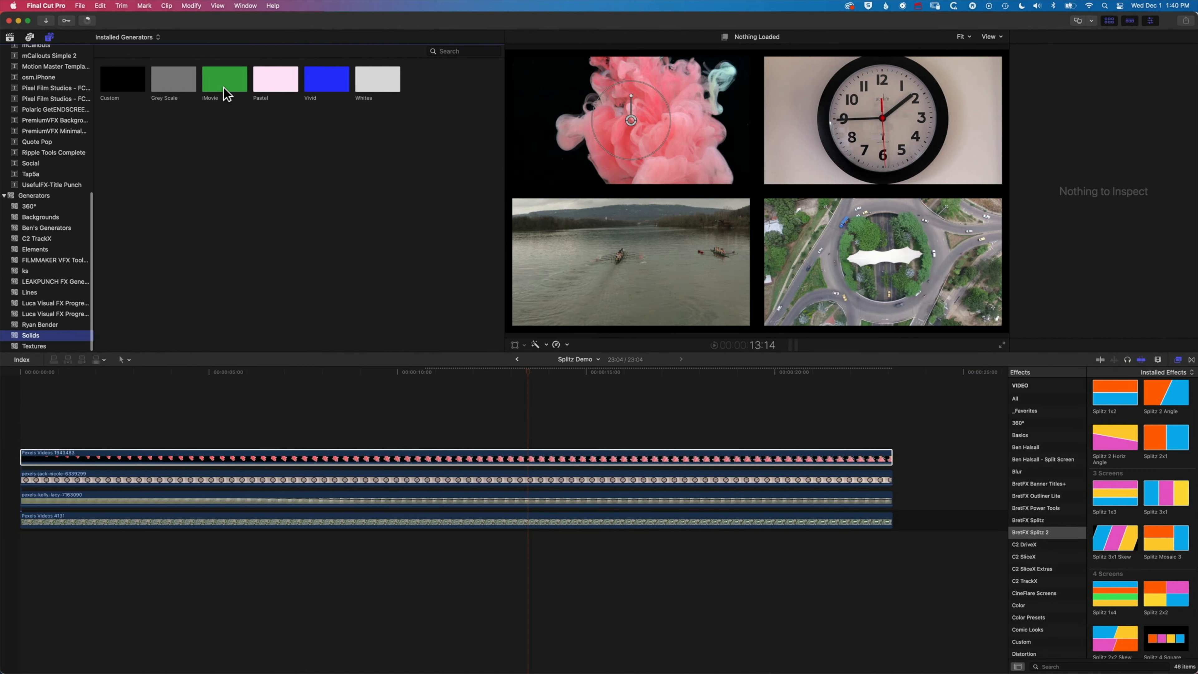
left_click_drag(122, 81, 5, 558)
left_click_drag(395, 547, 891, 546)
Change the Custom background generator's color to orange-yellow.
left_click(830, 547)
left_click(1020, 37)
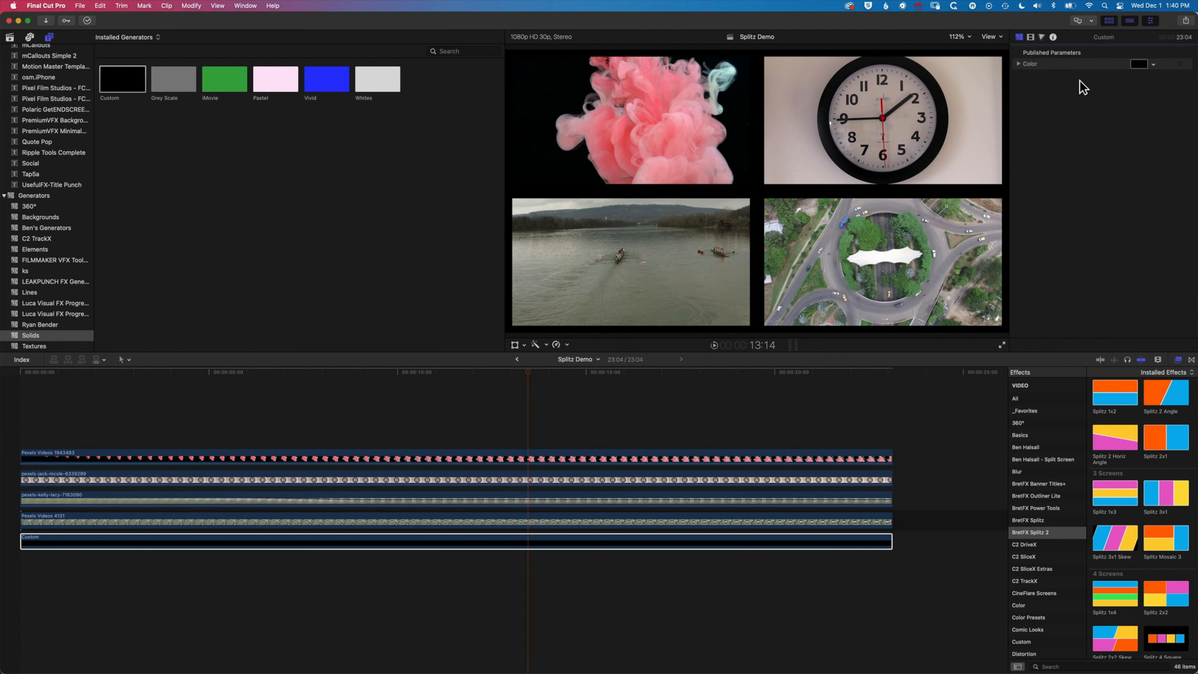
left_click(1155, 64)
left_click_drag(1132, 86, 1123, 80)
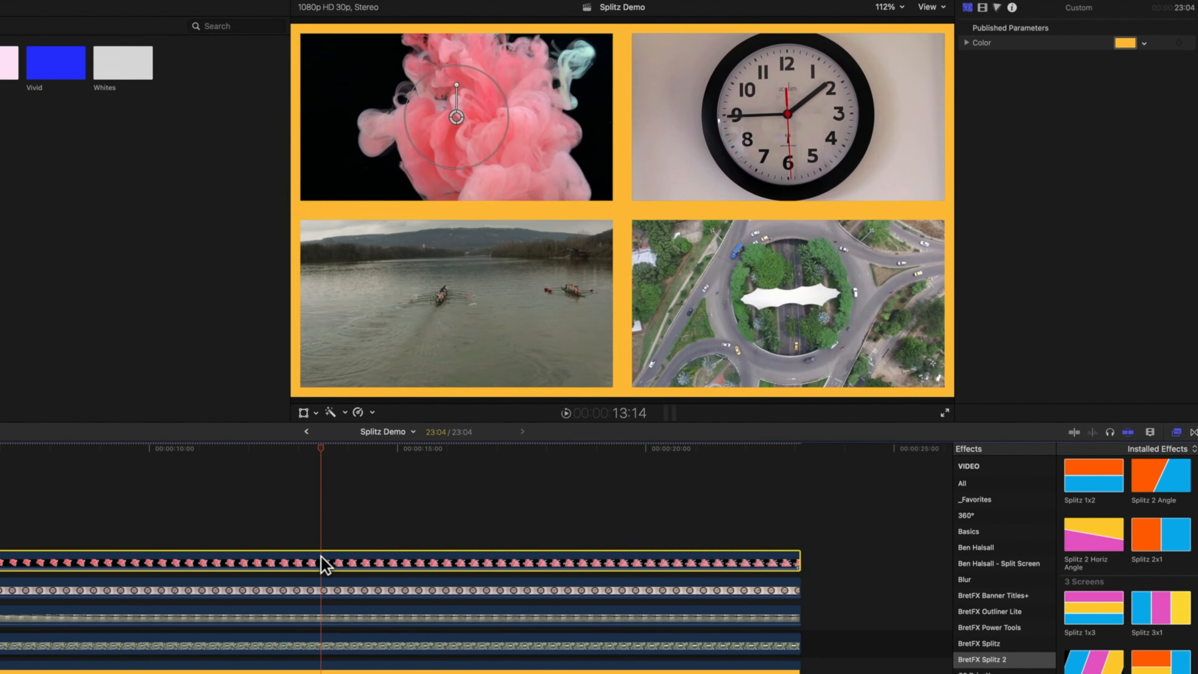
Set the pink ink clip's Roundness to about 28.5 and give it an Inner Border with a Width of about 27.78.
left_click(521, 460)
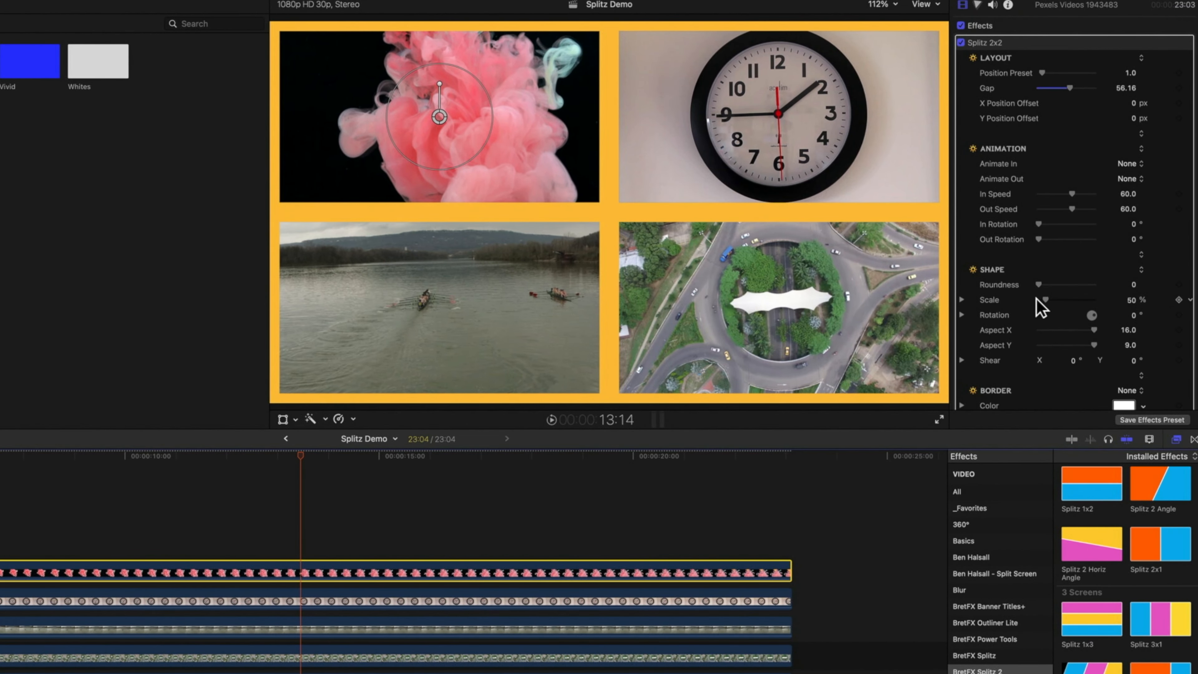
mouse_move(1039, 285)
left_mouse_down()
mouse_move(1057, 285)
mouse_move(1046, 300)
left_mouse_up()
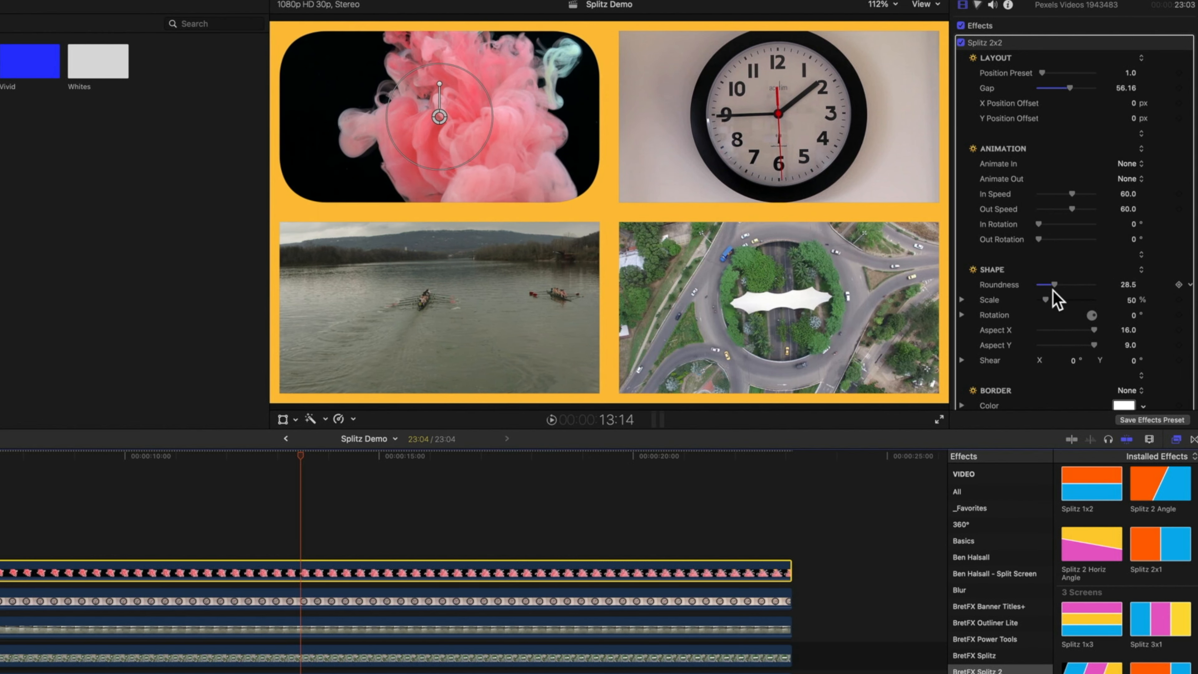
scroll(1052, 302, "down", 3)
left_click(1129, 336)
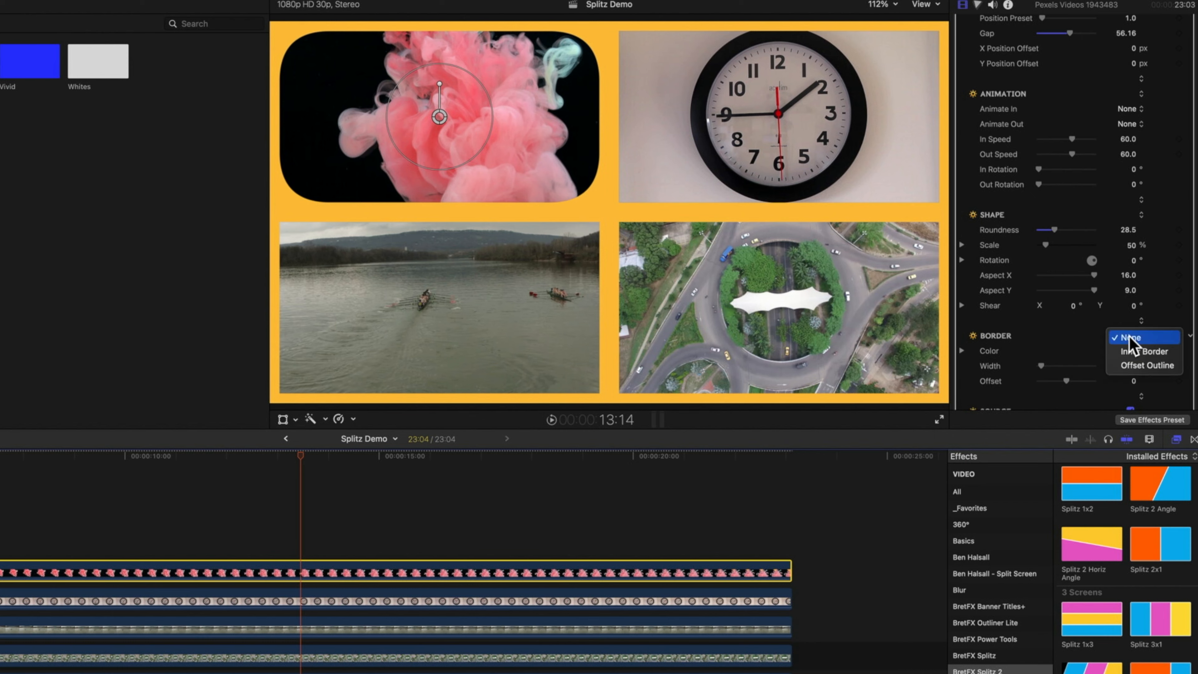
left_click(1138, 351)
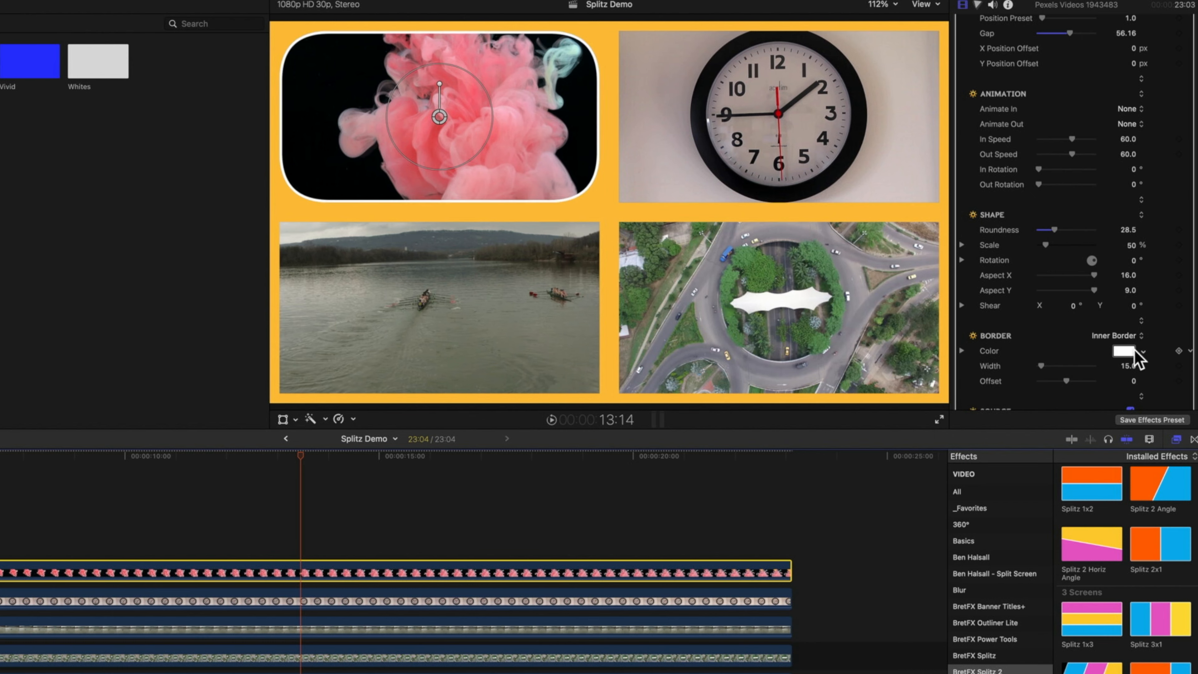
left_click_drag(1041, 366, 1044, 367)
Tint the pink ink clip blue by raising its Source Tint Amount.
scroll(1045, 302, "down", 5)
scroll(1045, 300, "down", 3)
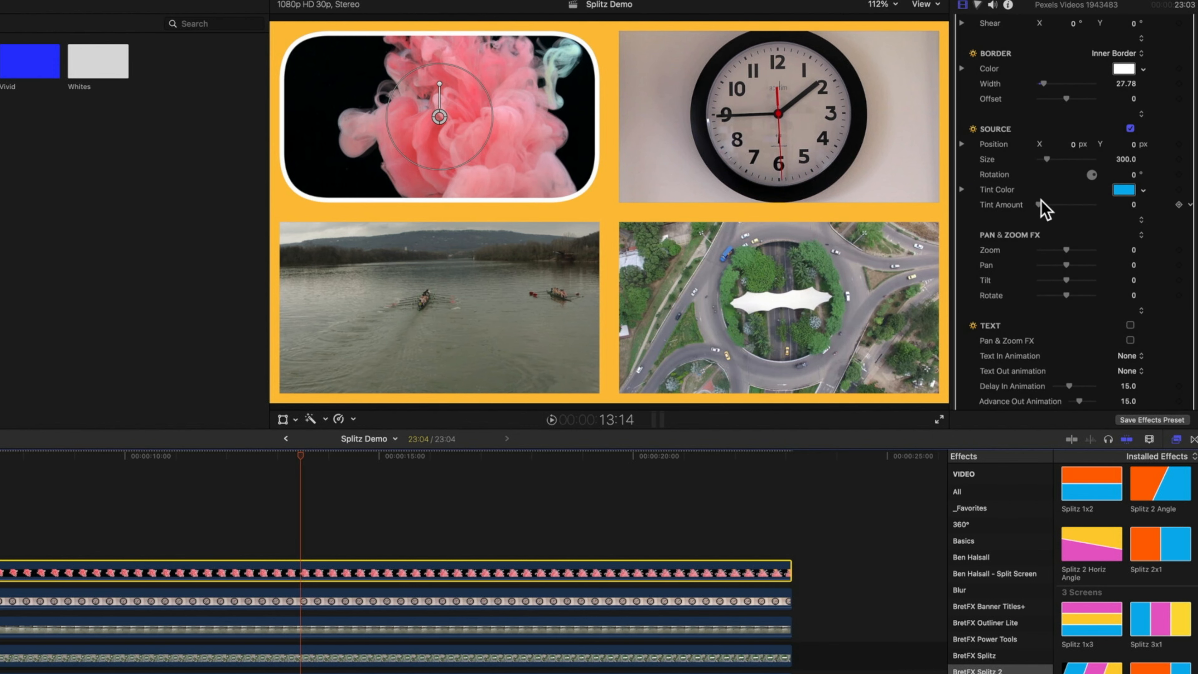
left_click_drag(1038, 204, 1084, 205)
scroll(1038, 265, "down", 2)
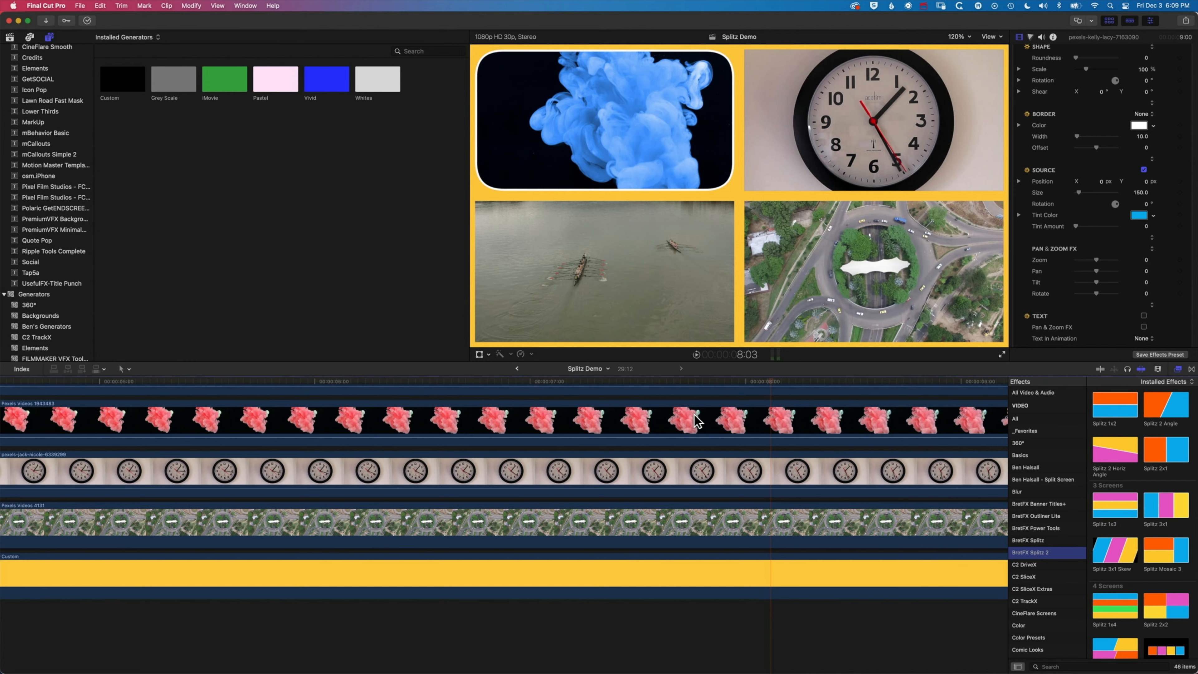
Enlarge the clock inside its cell and shift it toward the cell's left side with the Splitz Customizer on-screen control.
scroll(703, 425, "up", 1)
left_click(697, 469)
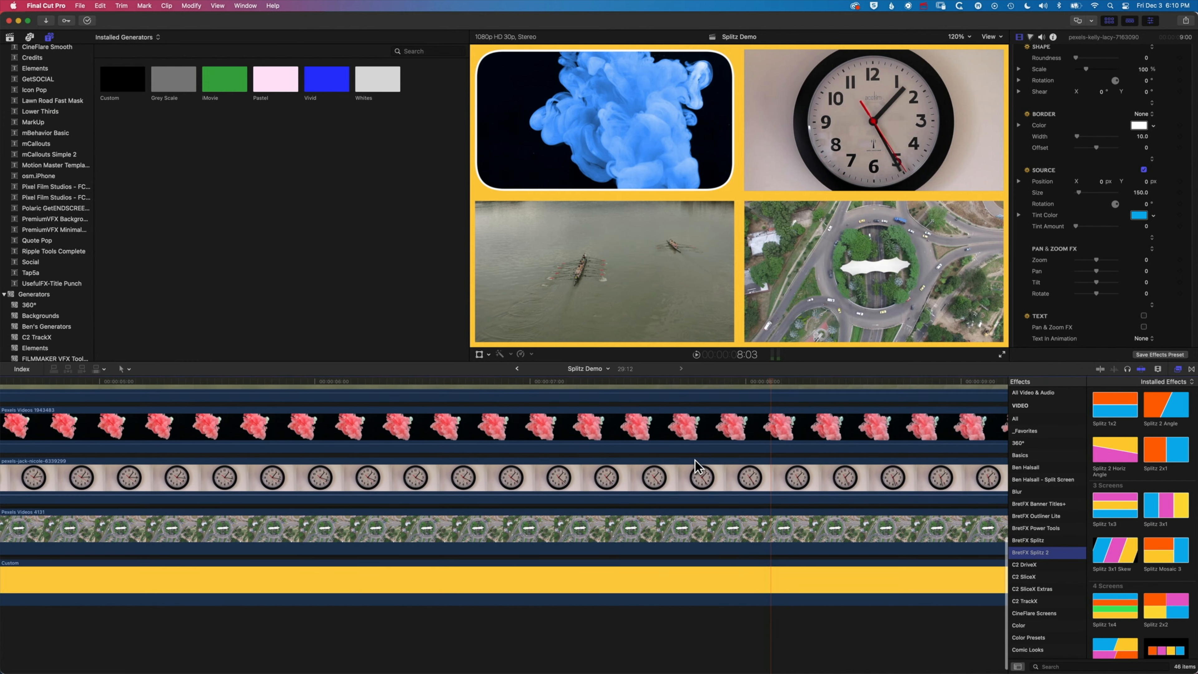
scroll(693, 477, "down", 1)
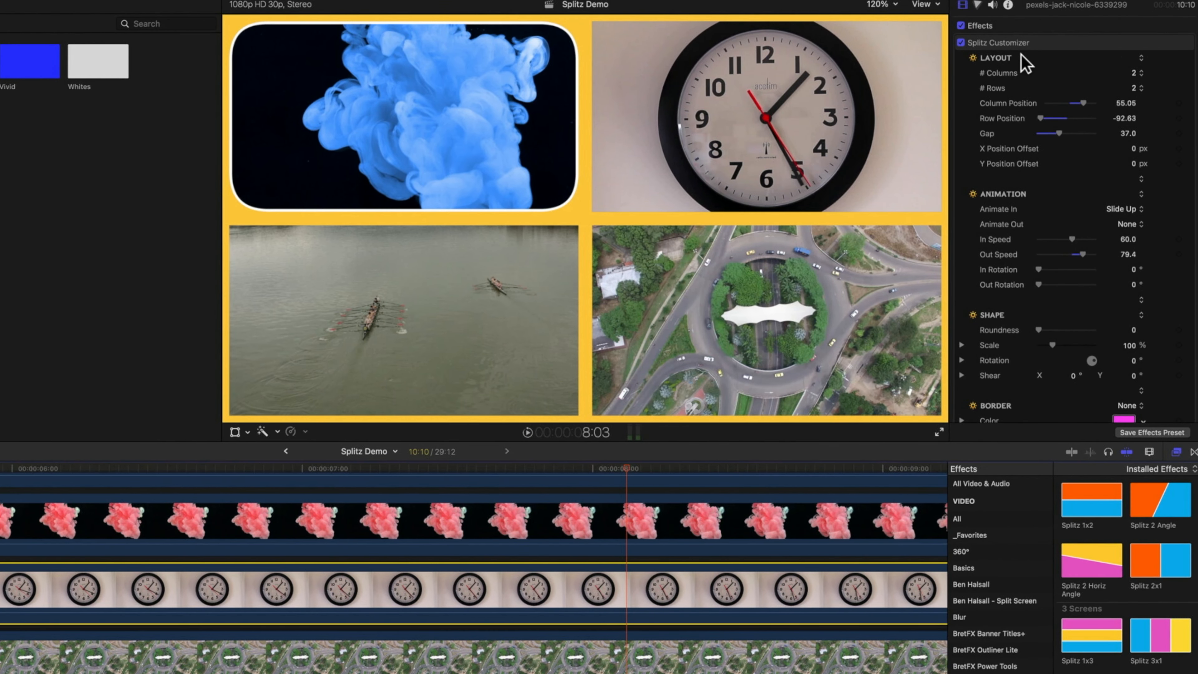
left_click(1070, 41)
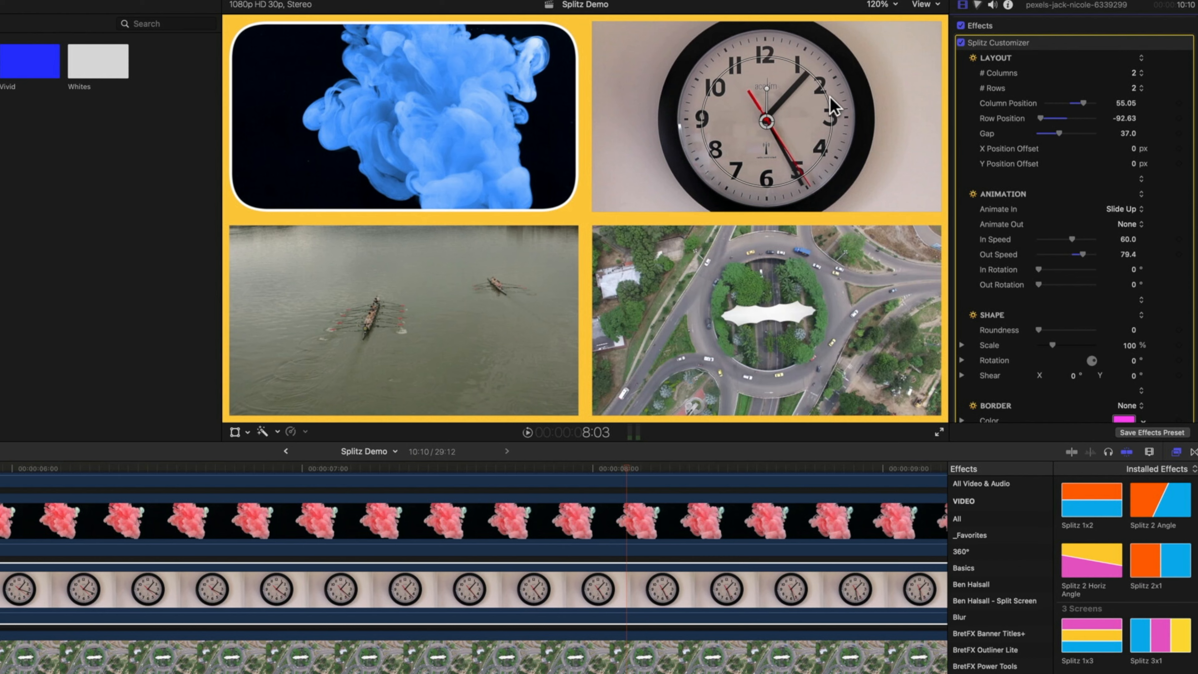
mouse_move(767, 119)
left_mouse_down()
mouse_move(718, 118)
mouse_move(826, 130)
mouse_move(775, 128)
left_mouse_up()
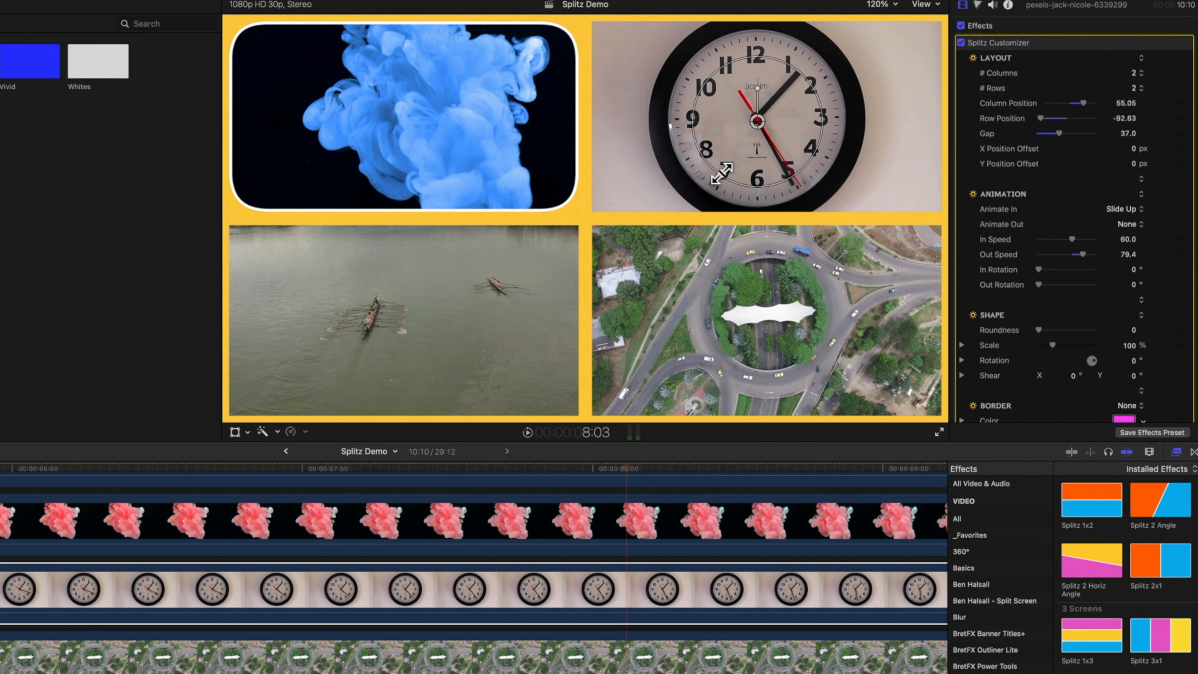
left_click_drag(722, 173, 687, 205)
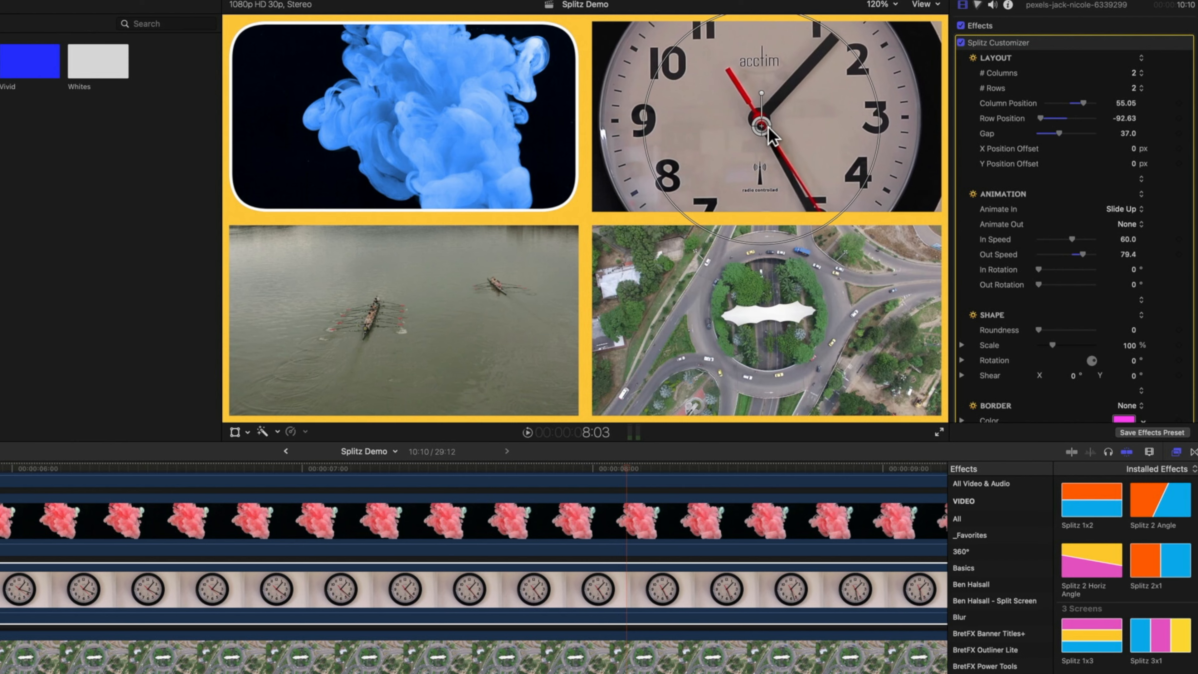
left_click_drag(767, 127, 674, 136)
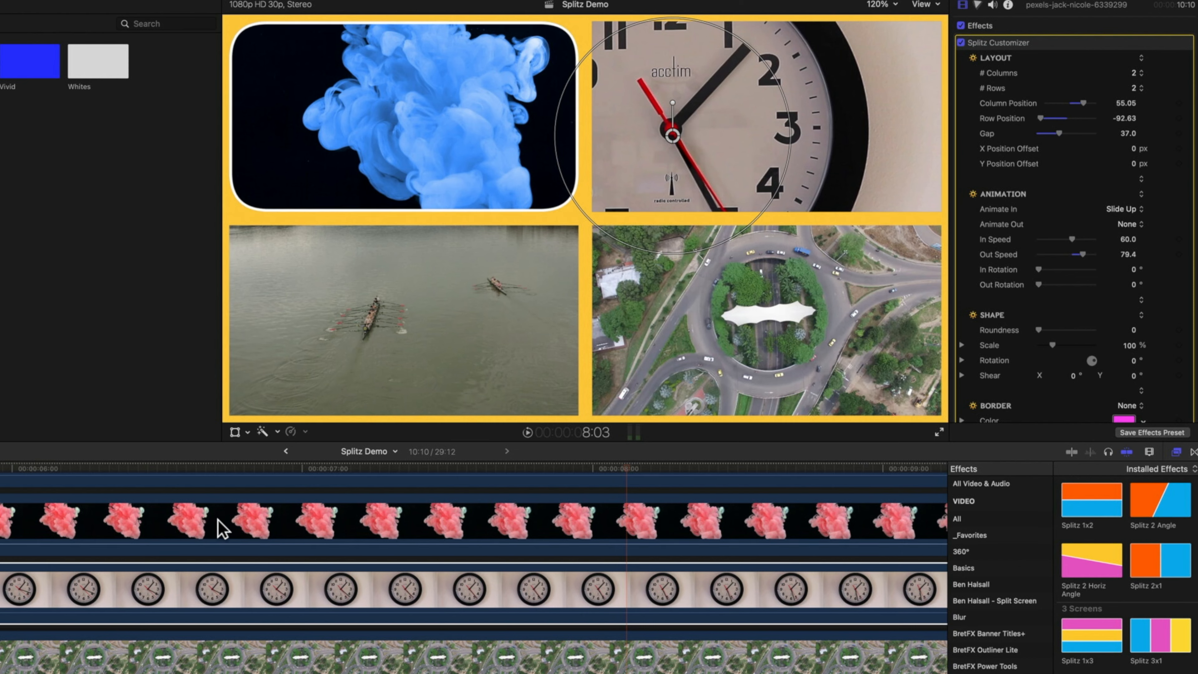
Enlarge the blue-tinted ink inside its cell, rotate it counterclockwise and shift it right with the Splitz Customizer on-screen control.
left_click(222, 529)
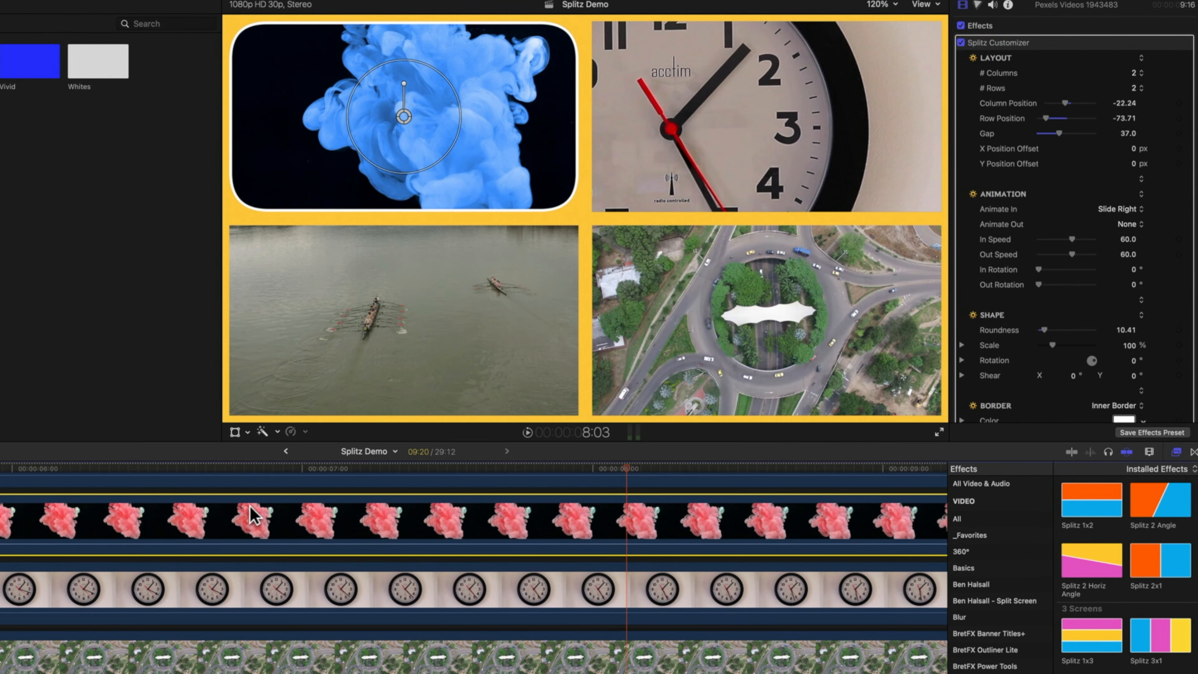
left_click(1020, 42)
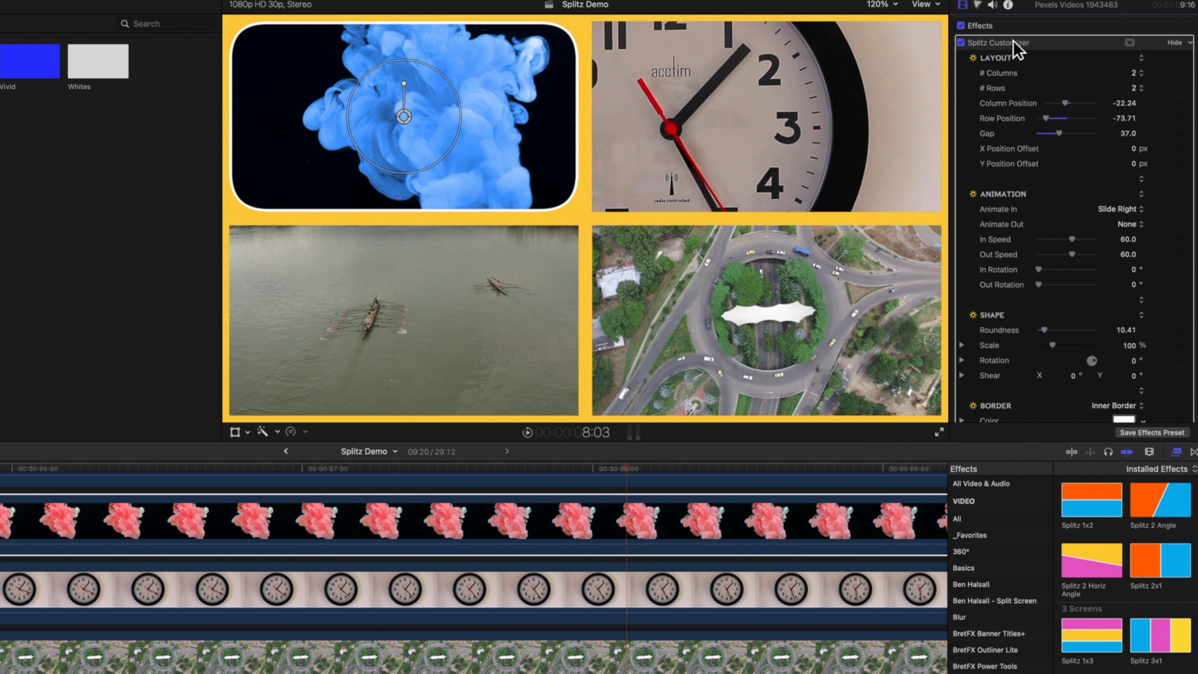
left_click(1017, 24)
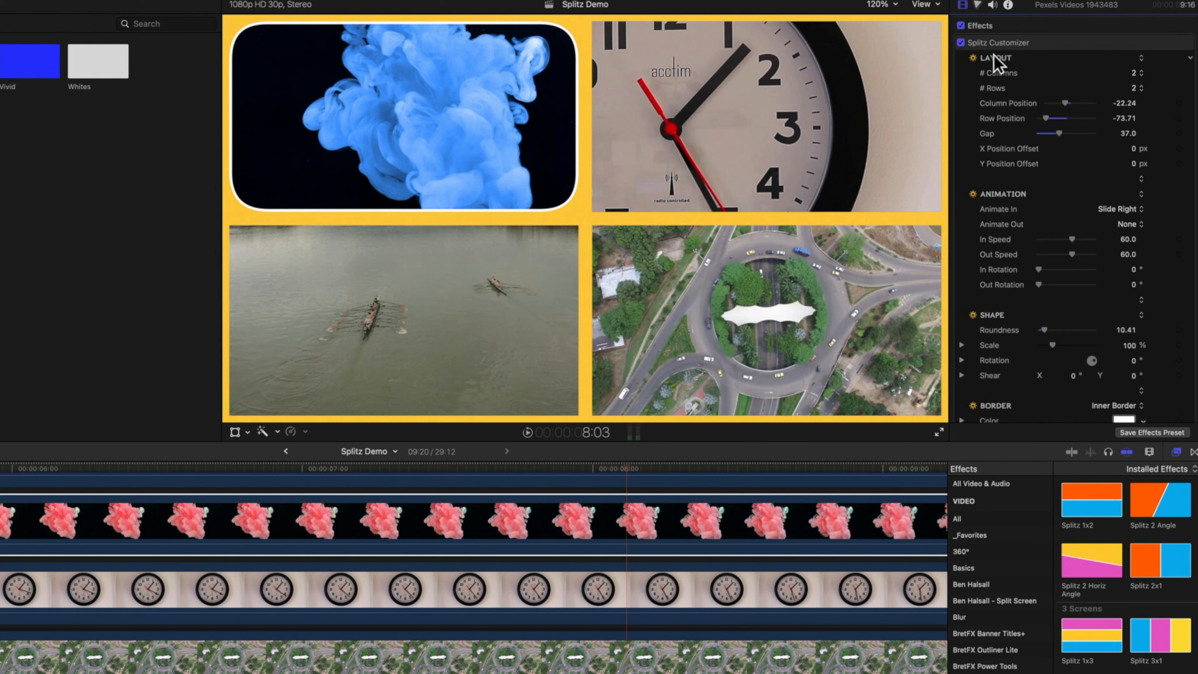
left_click(1025, 43)
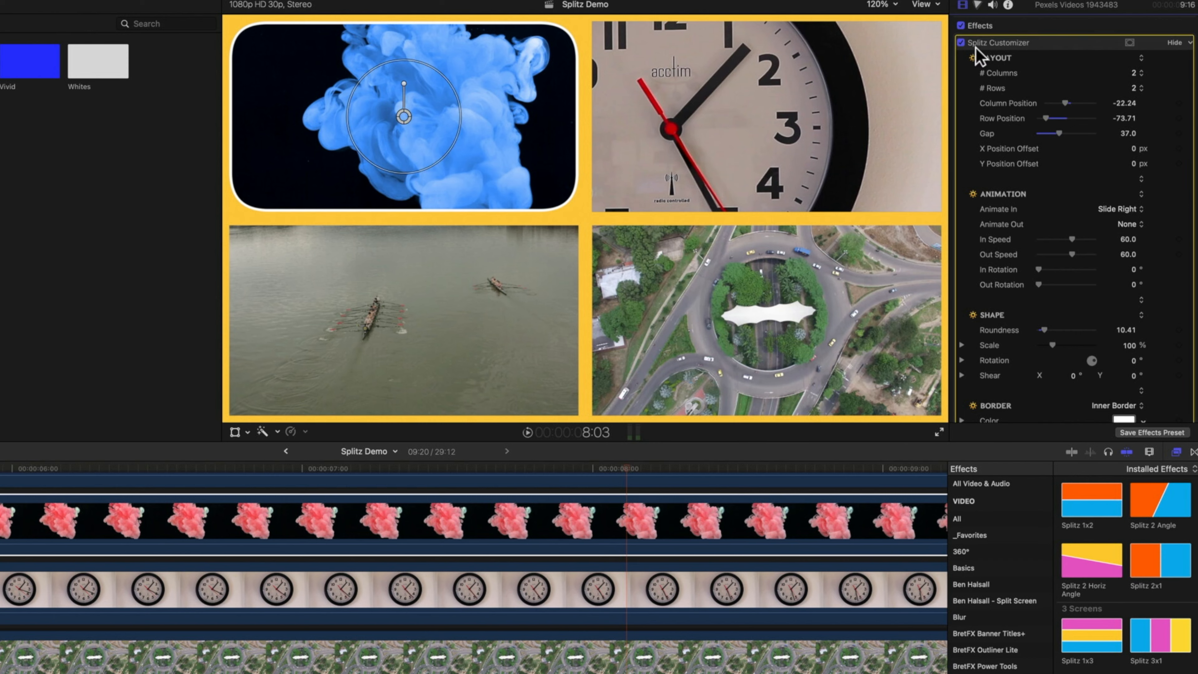
left_click_drag(454, 128, 503, 129)
left_click_drag(407, 120, 417, 96)
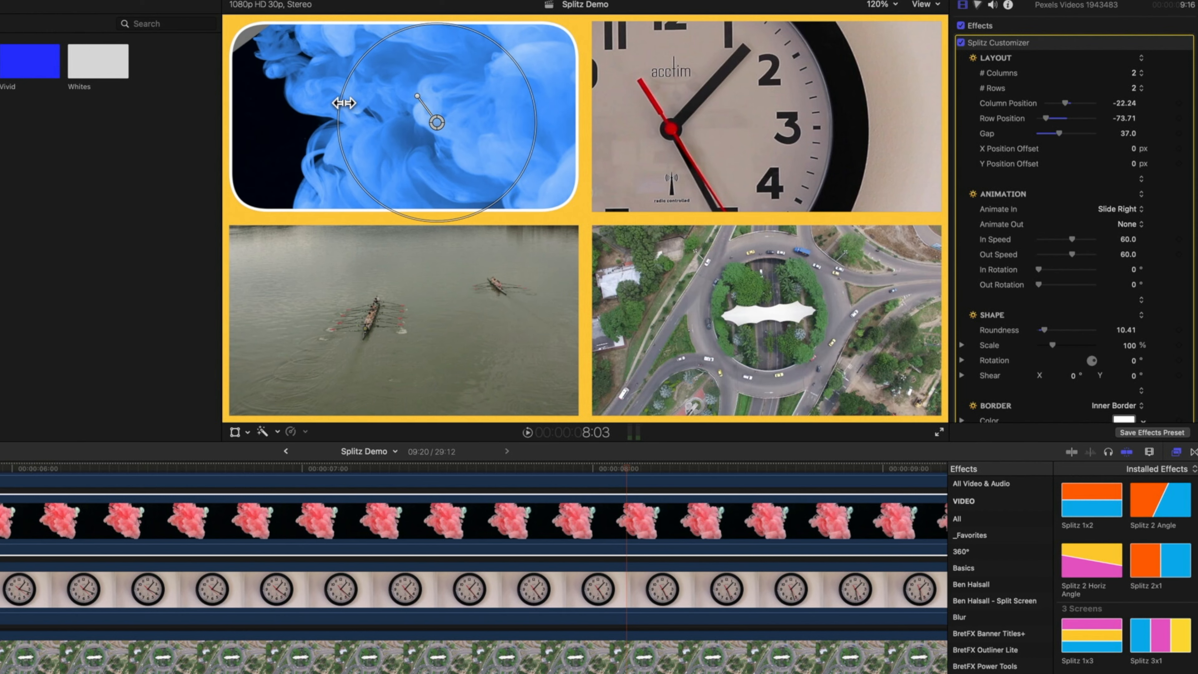
left_click_drag(344, 103, 320, 107)
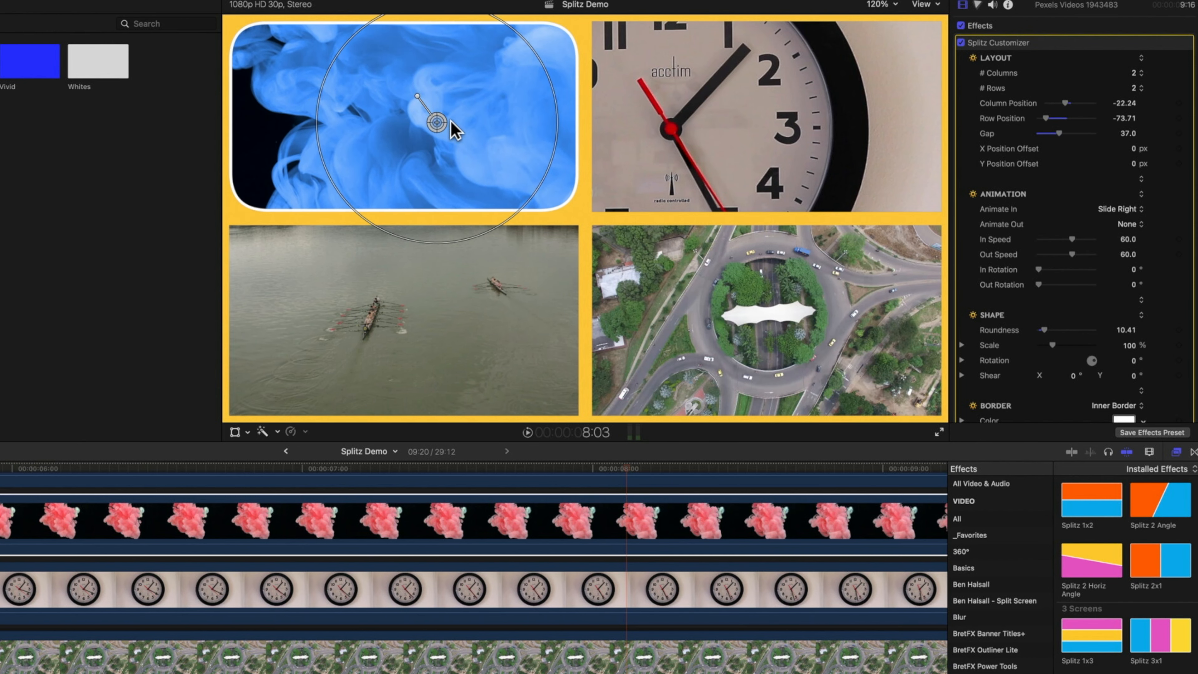
left_click_drag(451, 120, 470, 124)
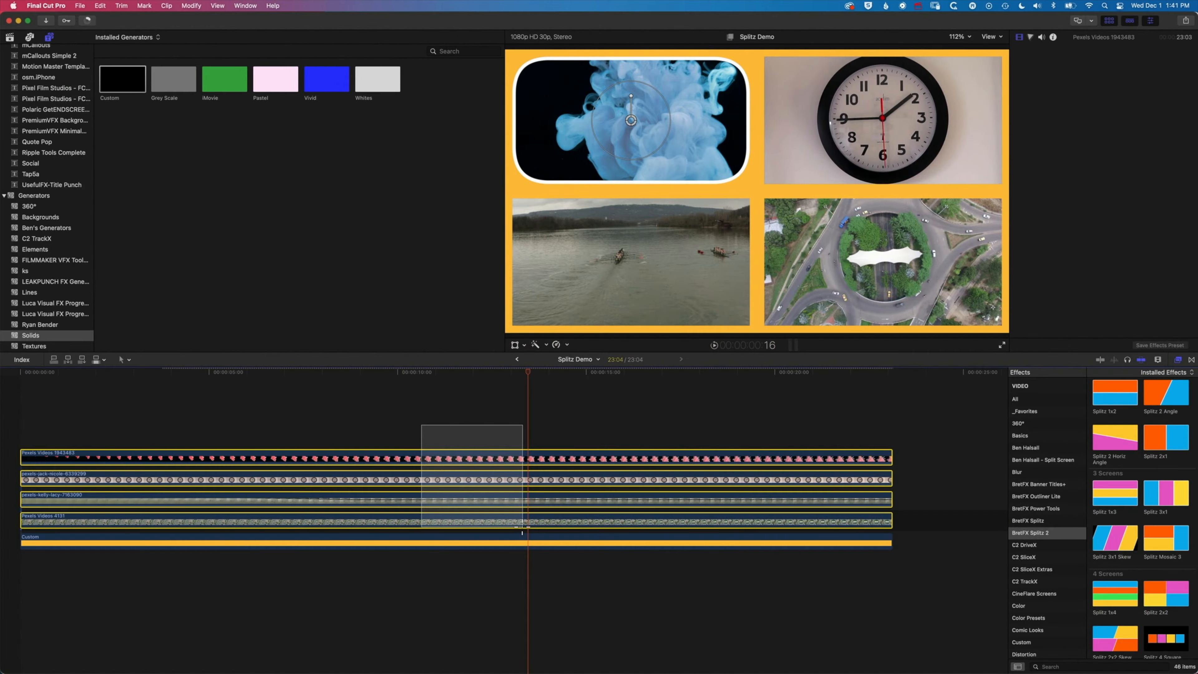
Remove all effects from the four stacked video clips.
left_click(97, 5)
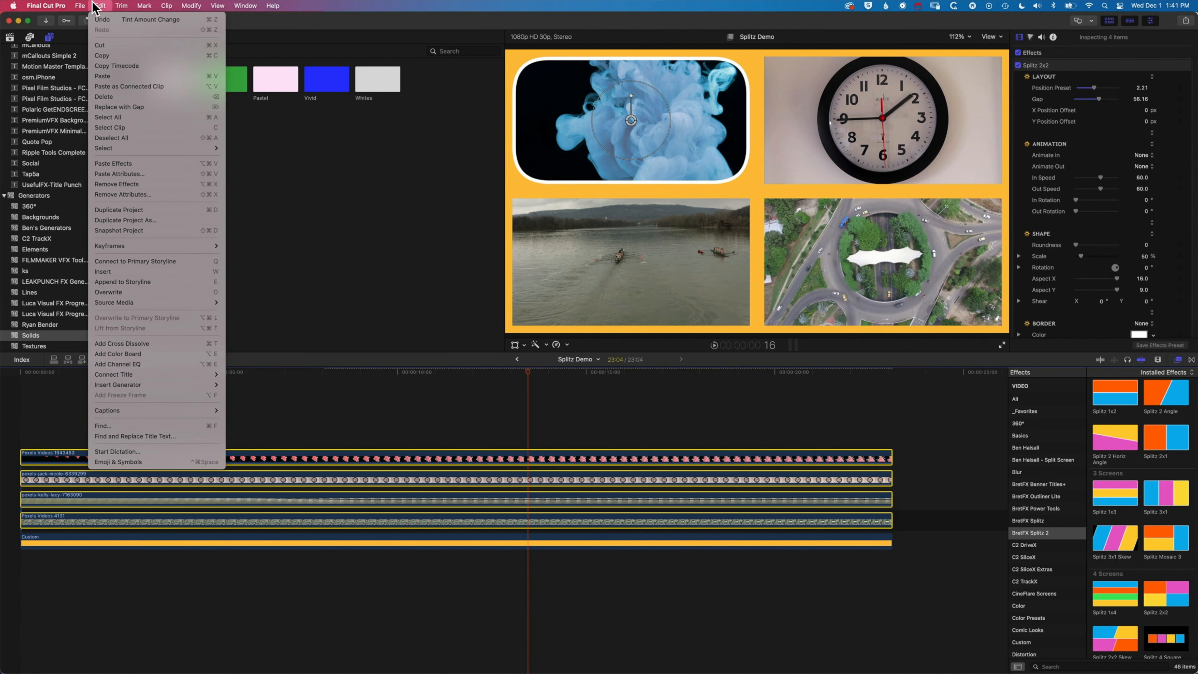
left_click(133, 185)
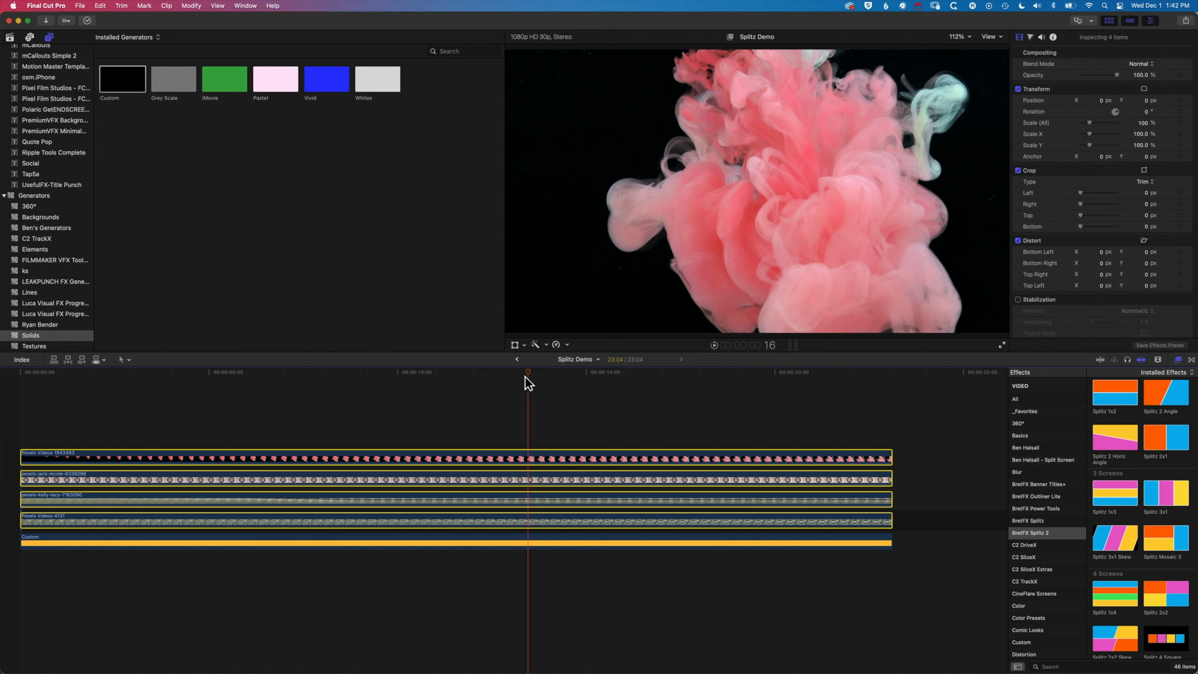
left_click_drag(530, 377, 439, 380)
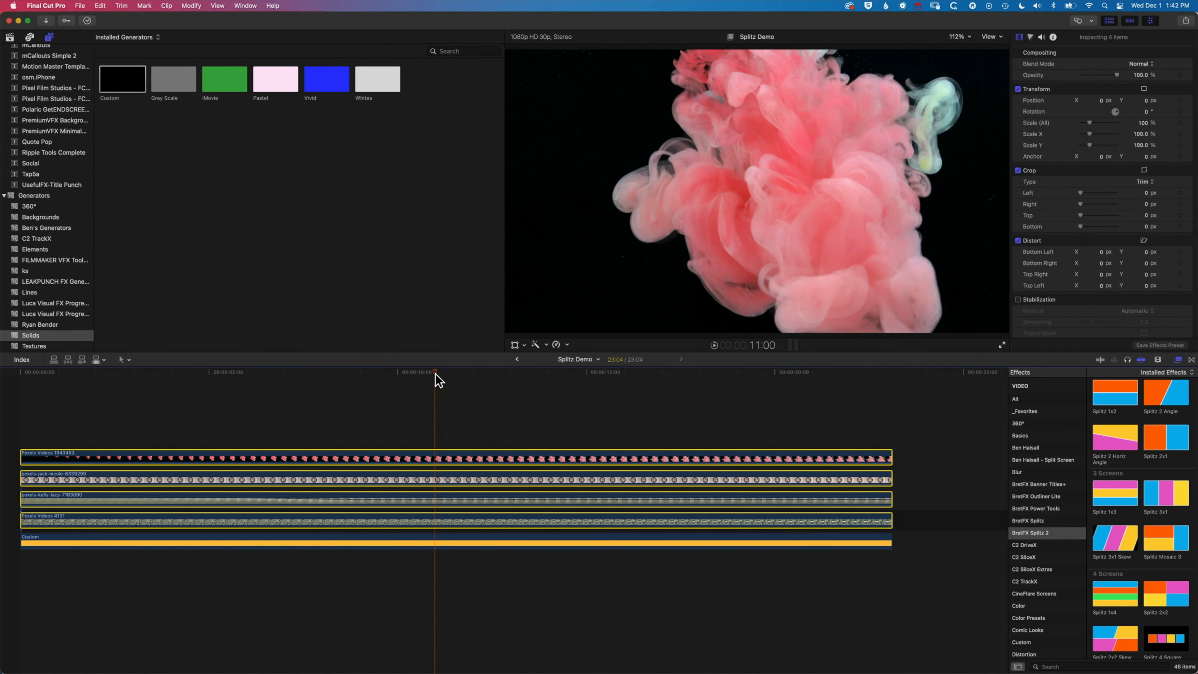
left_click(406, 411)
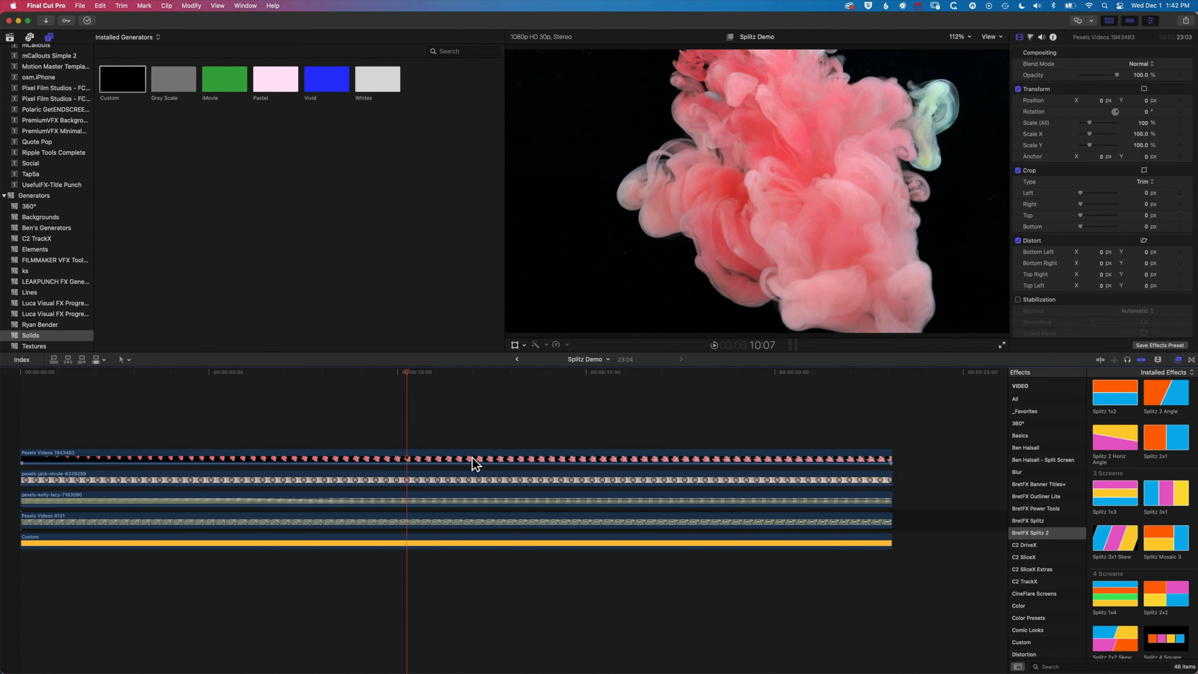
Apply the Splitz Customizer effect from BretFX Splitz 2 to the pink ink clip on the uppermost layer.
left_click(458, 456)
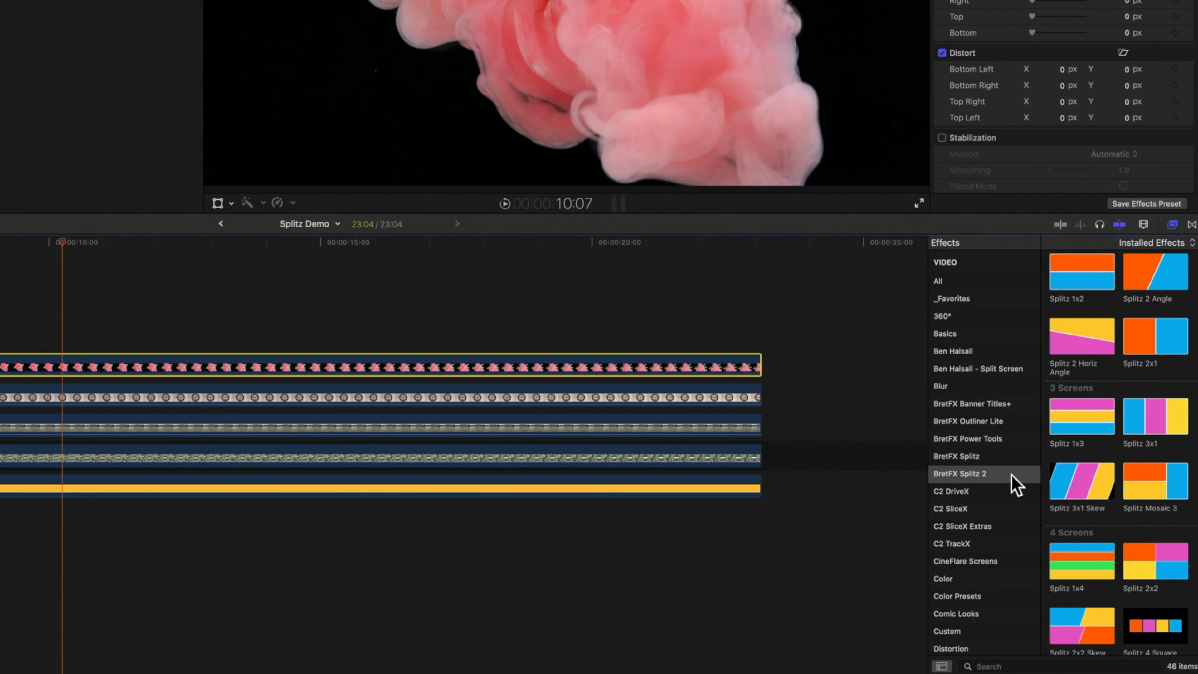
scroll(1111, 323, "up", 3)
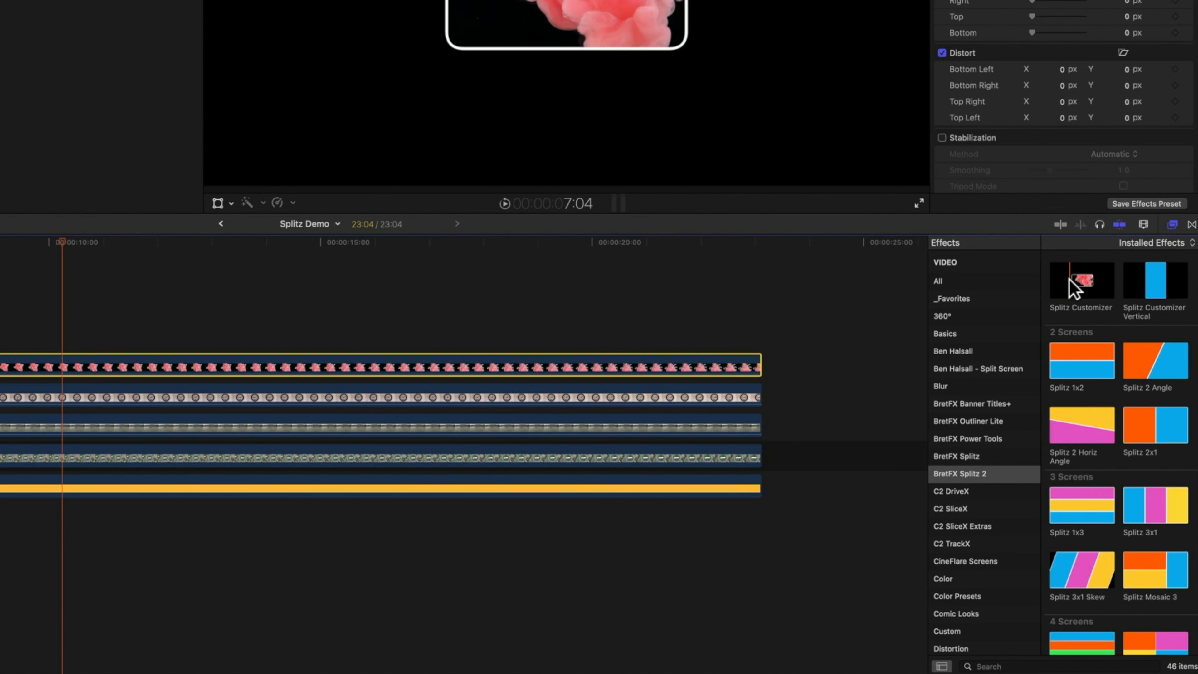
left_click_drag(1078, 286, 146, 370)
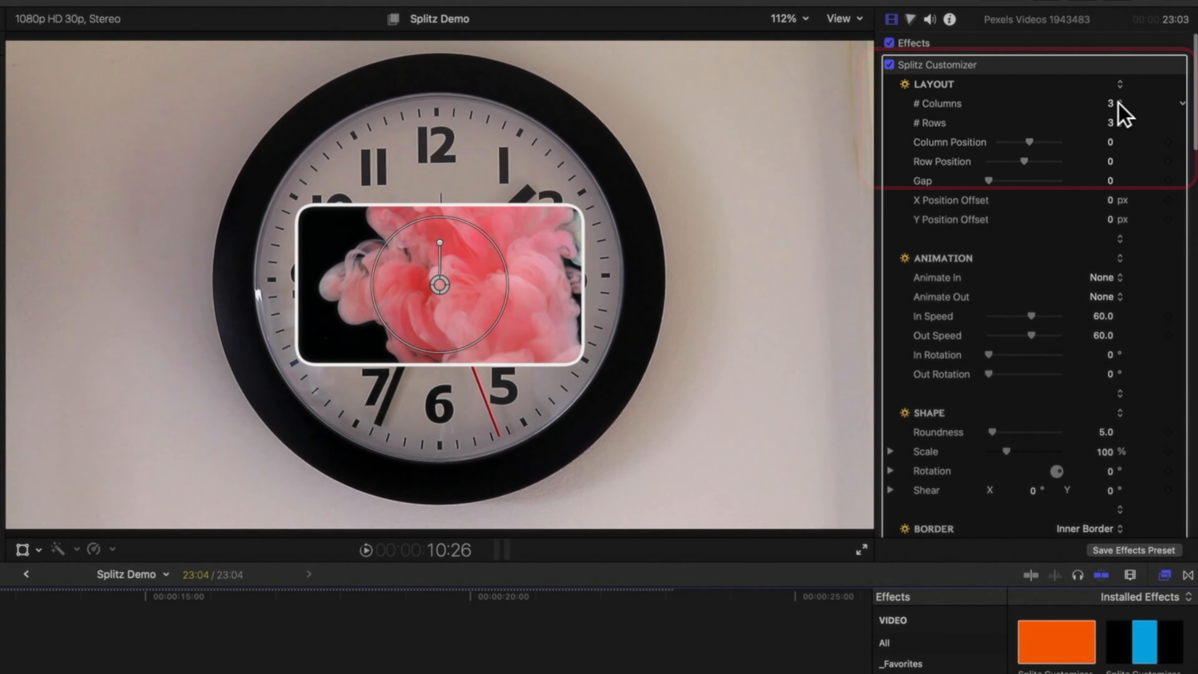
Set the Splitz Customizer layout to 2 columns and 2 rows, with Column Position about 53.19 and Row Position about -15.98.
left_click(1122, 105)
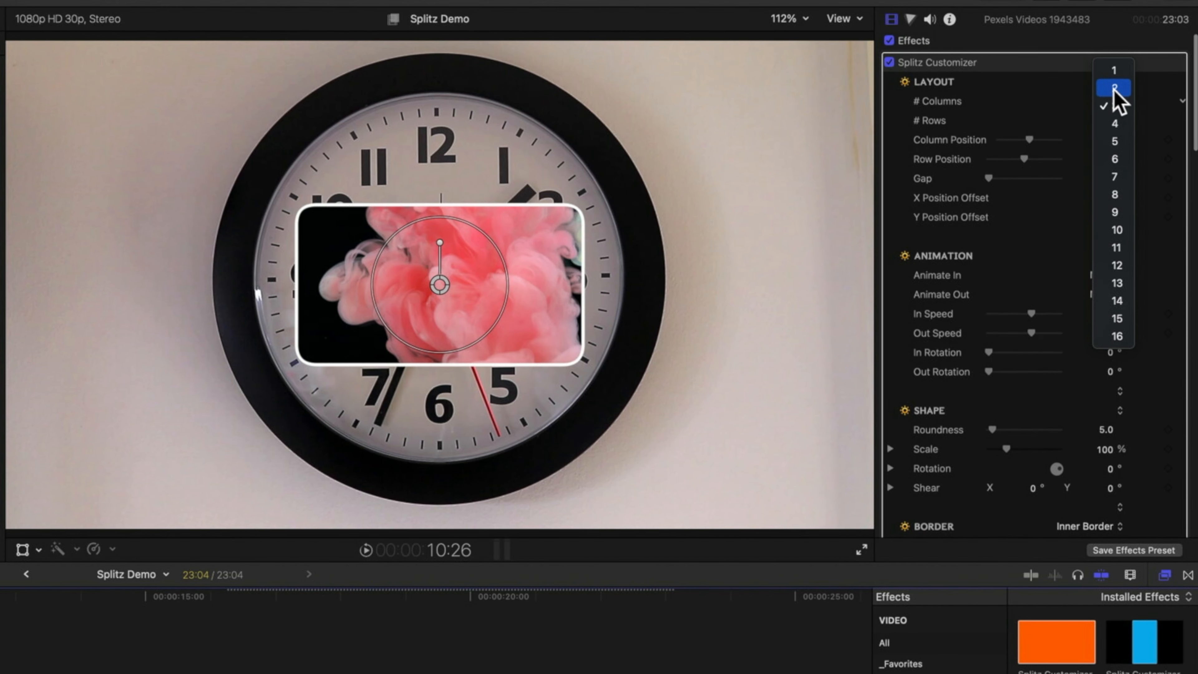
left_click(1115, 91)
left_click(1116, 123)
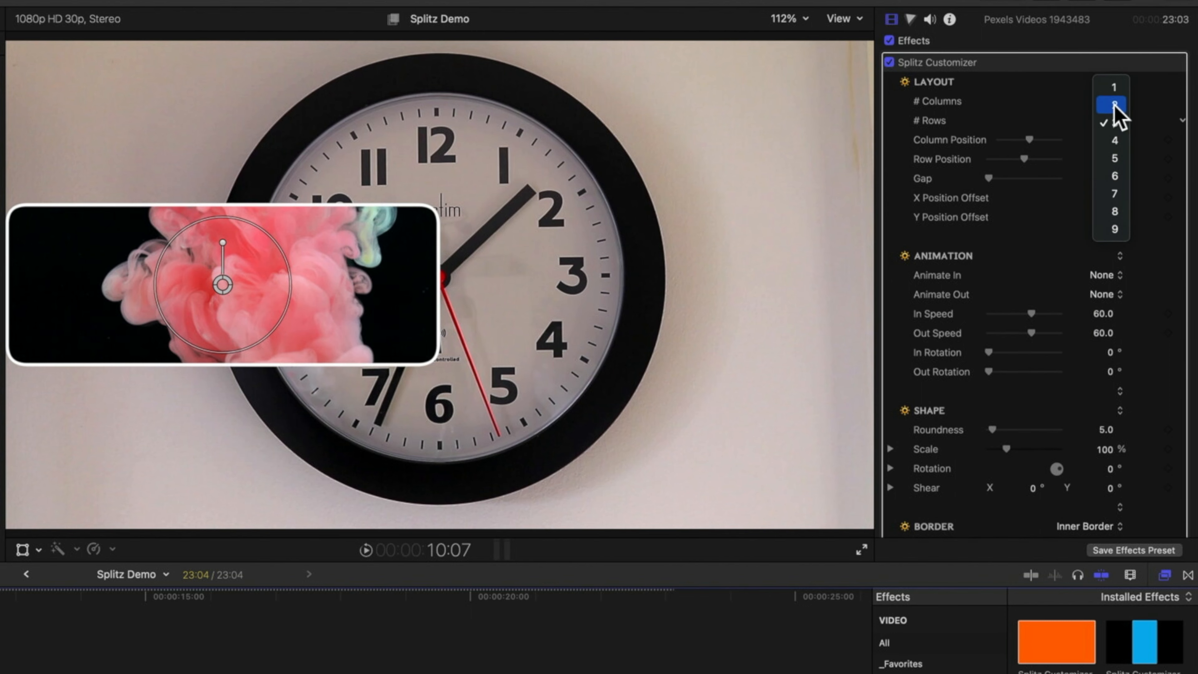
left_click(1115, 105)
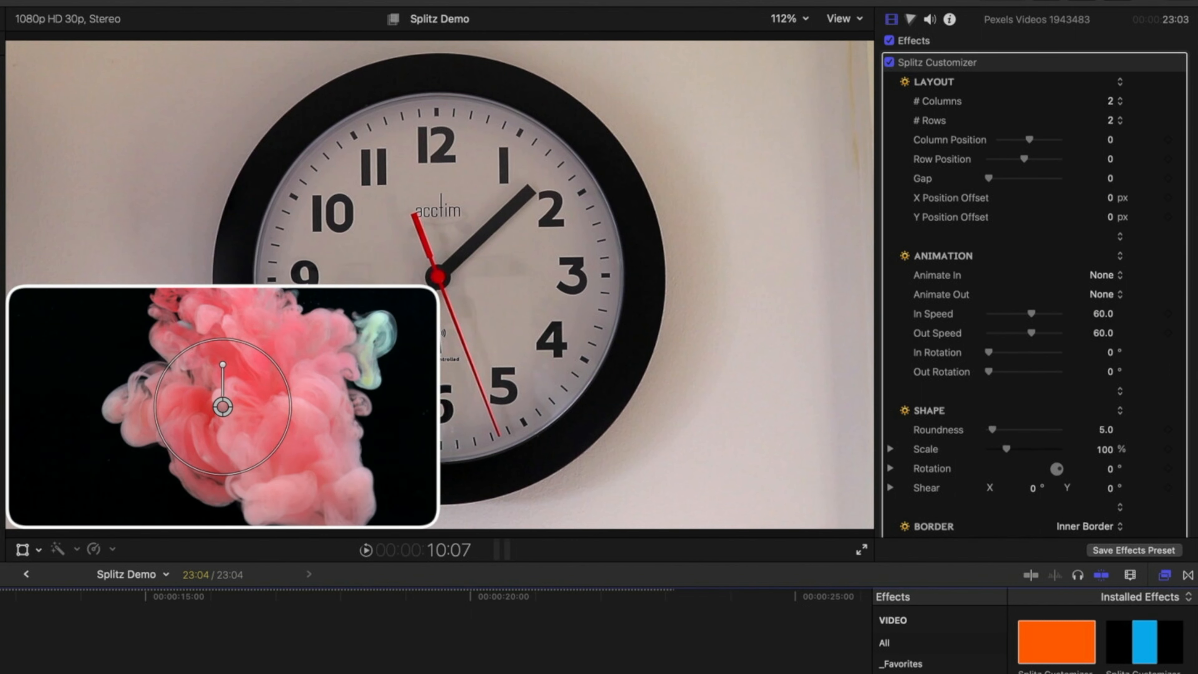
left_click(1030, 140)
left_click_drag(1031, 138, 1018, 159)
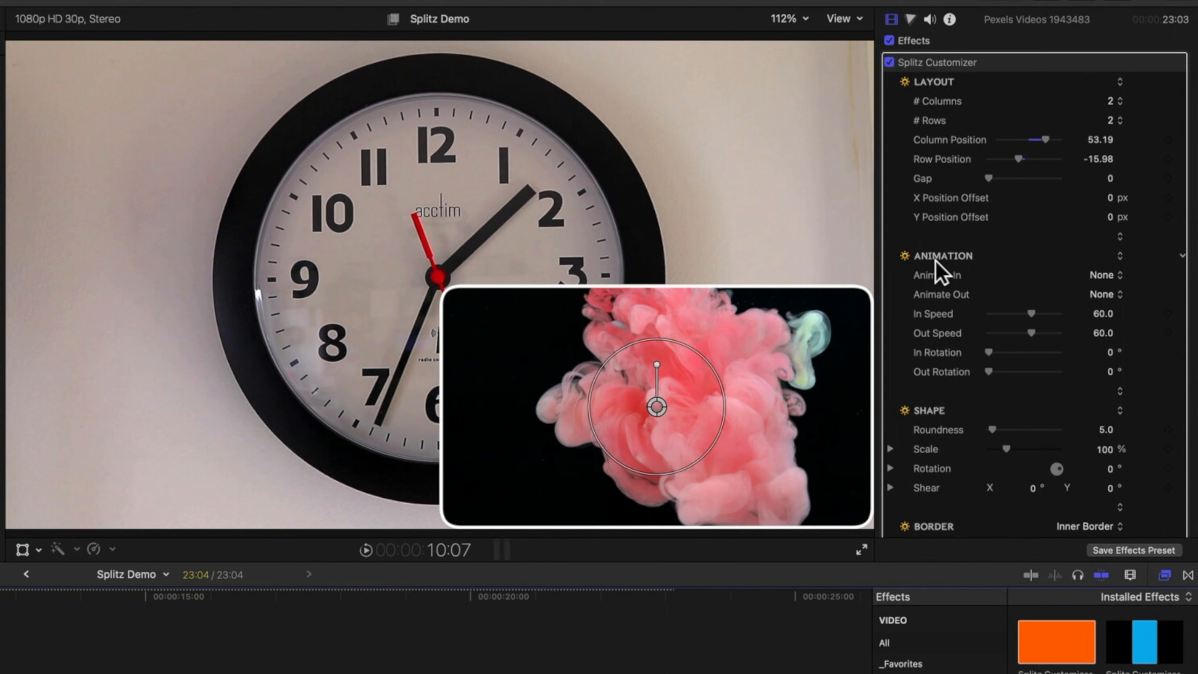
Round the ink cell's corners to a Roundness of about 15.41 and change its border color to magenta.
scroll(948, 277, "down", 5)
scroll(944, 264, "down", 2)
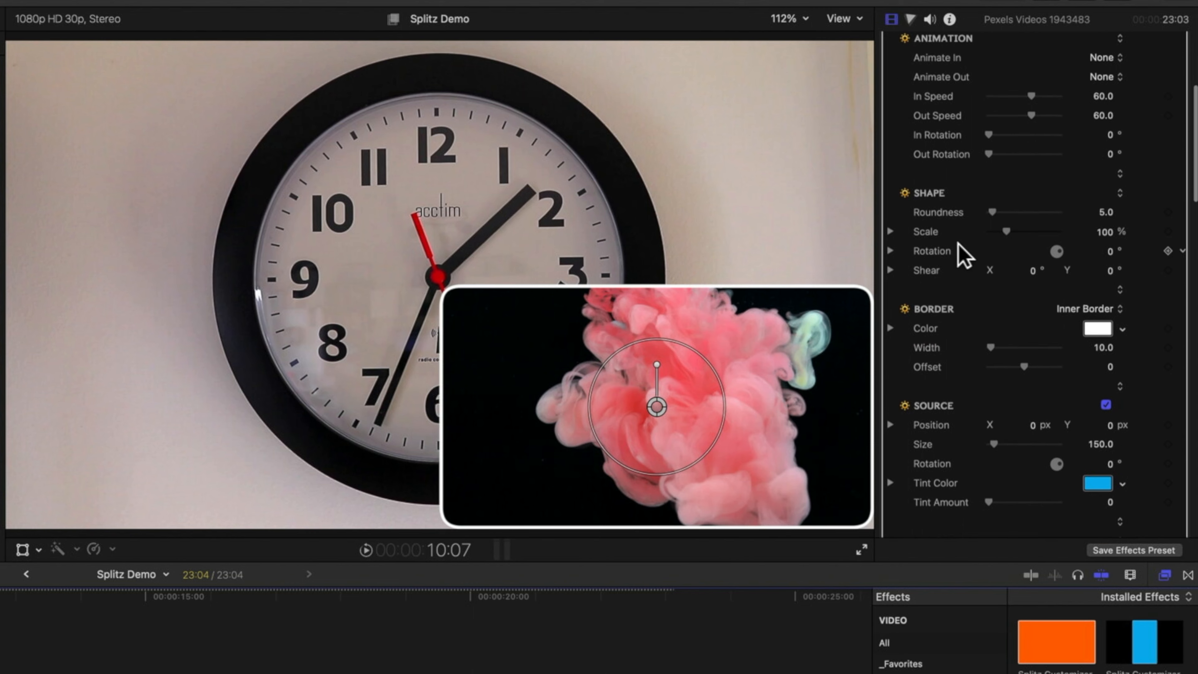
mouse_move(997, 212)
left_mouse_down()
mouse_move(1009, 212)
mouse_move(999, 214)
left_mouse_up()
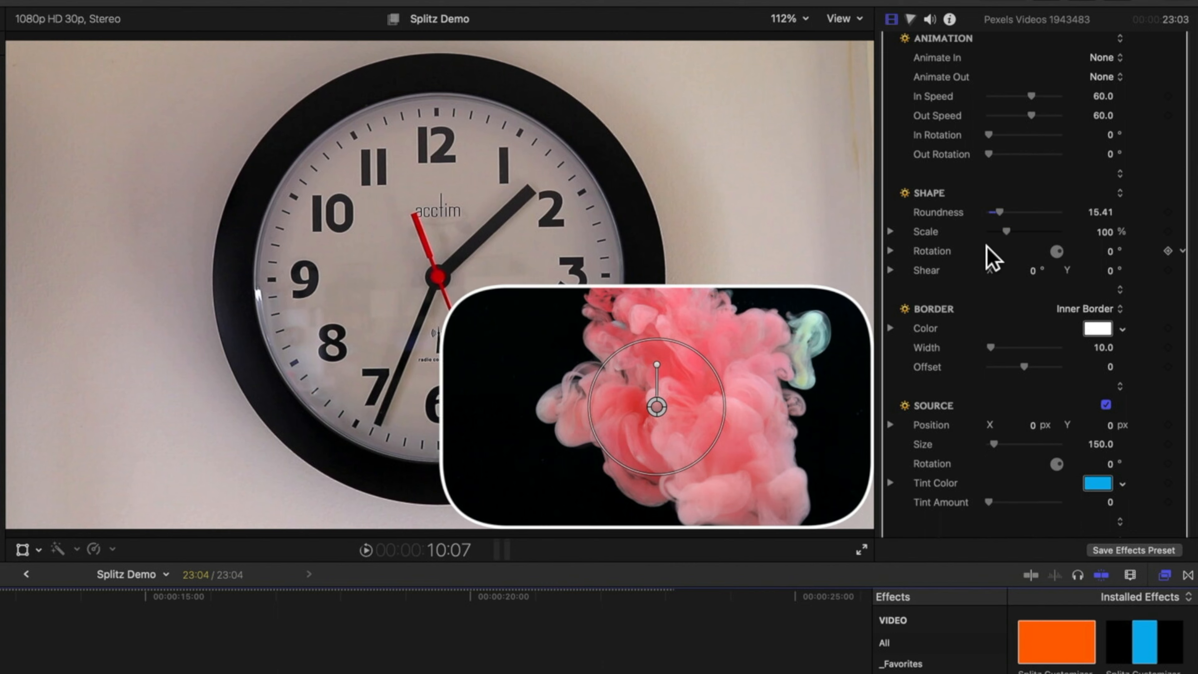
left_click(1122, 330)
left_click(1068, 442)
left_click_drag(1066, 441, 1075, 469)
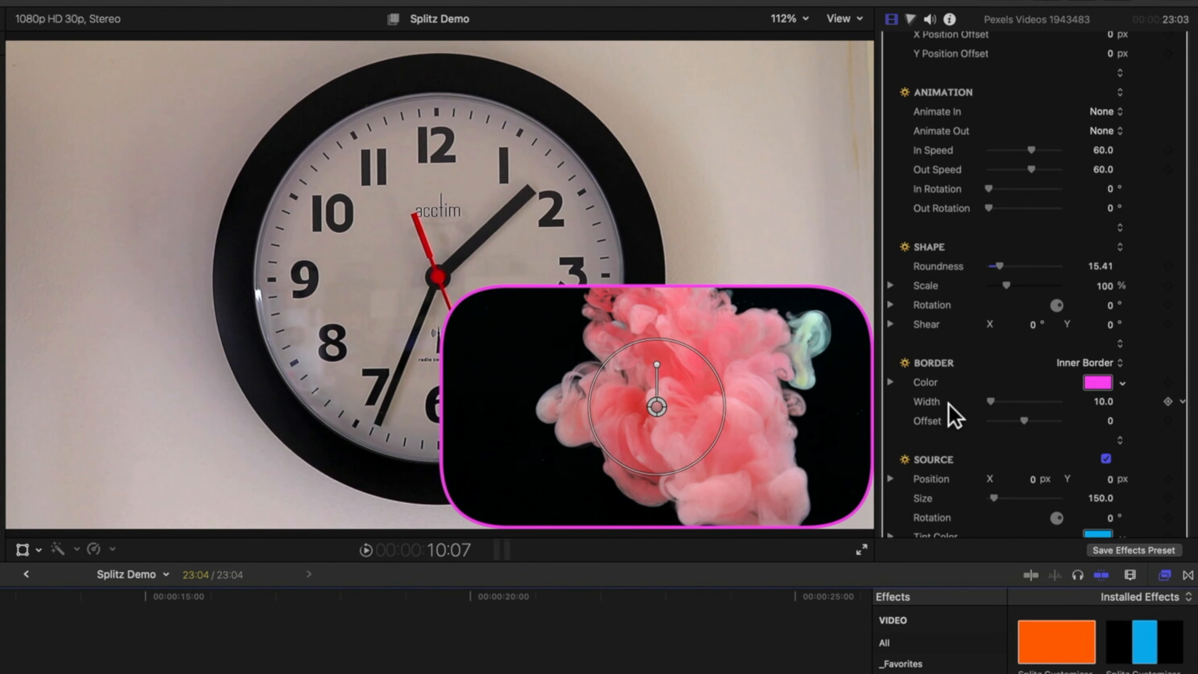
Try a Gap of about 34.33 and shifted X and Y Position Offsets on the ink cell, and reset both offsets.
scroll(953, 415, "up", 5)
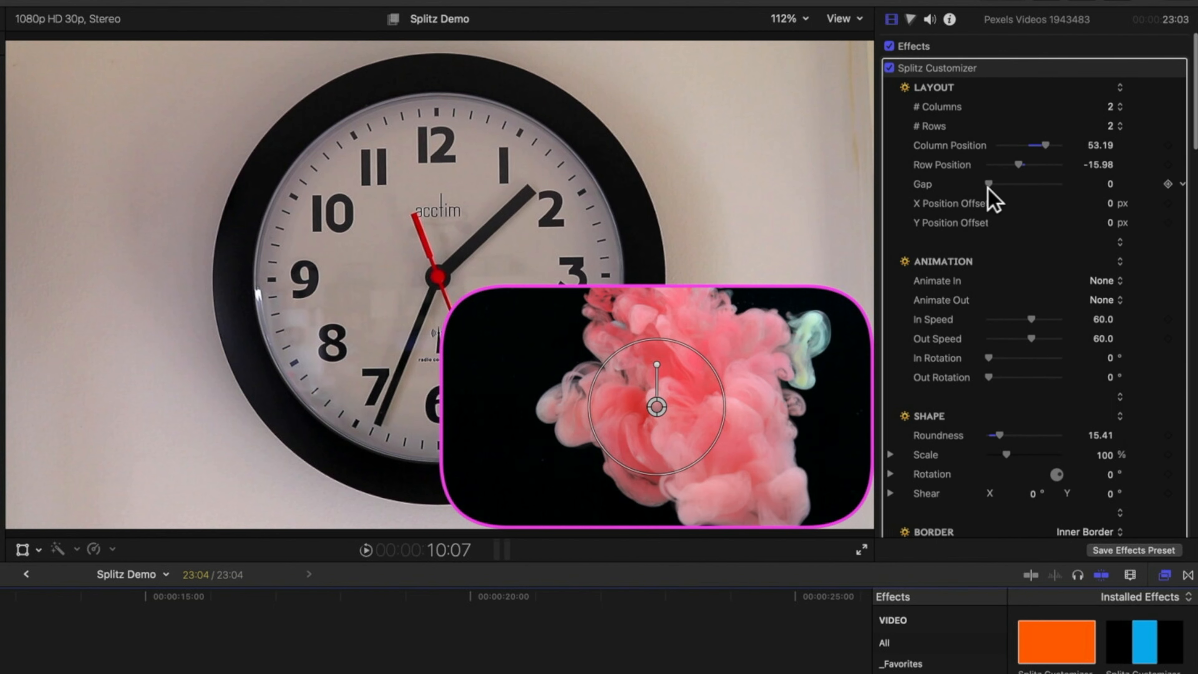
left_click_drag(990, 185, 1014, 185)
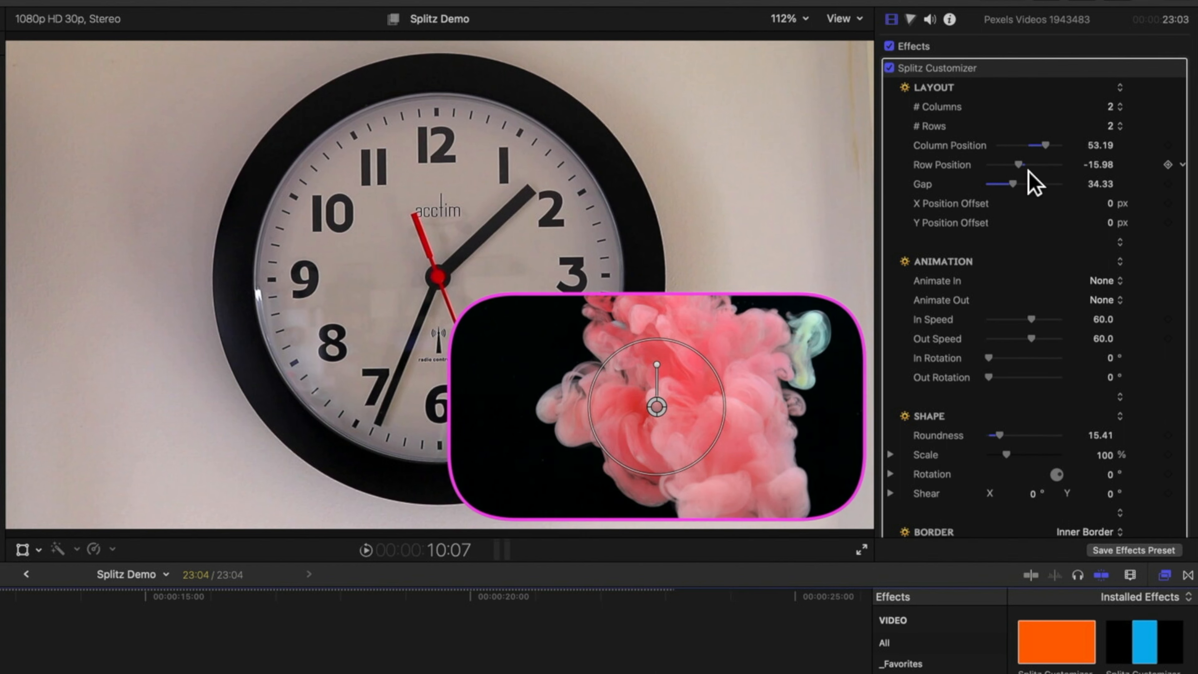
left_click_drag(1109, 206, 1099, 222)
left_click(1182, 222)
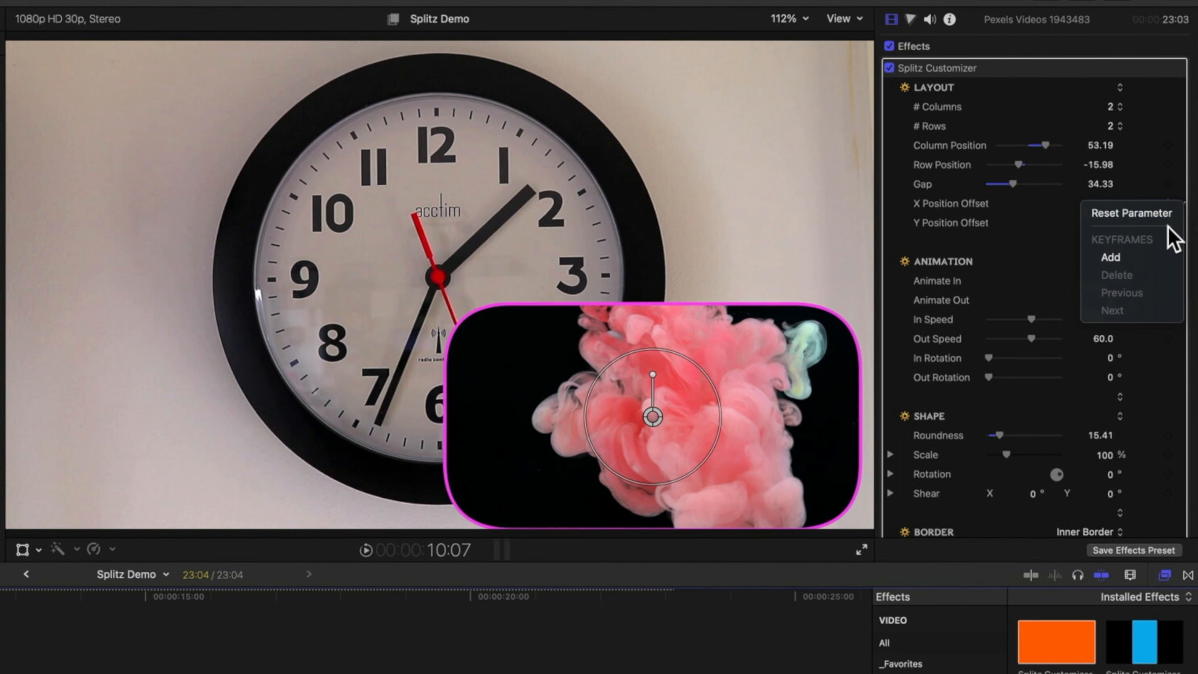
left_click(1164, 214)
left_click(1183, 223)
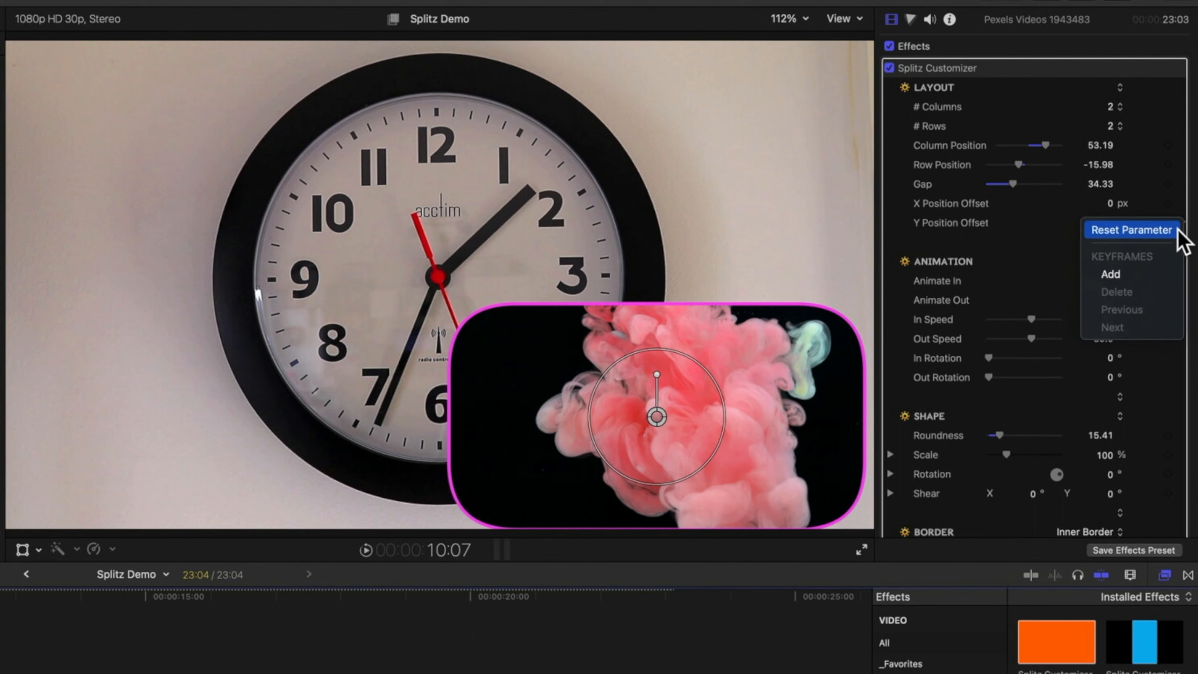
left_click(1176, 229)
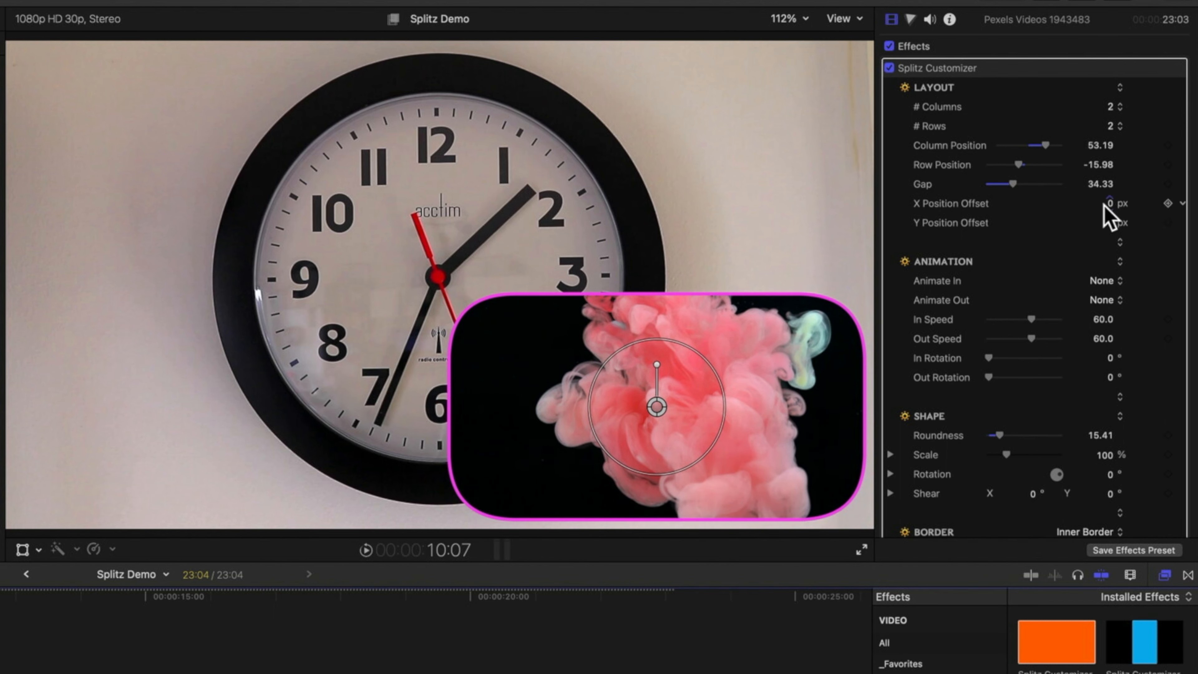
Set the ink cell's Gap to about 37.0 and its Roundness to about 10.41.
left_click_drag(1014, 187, 1019, 189)
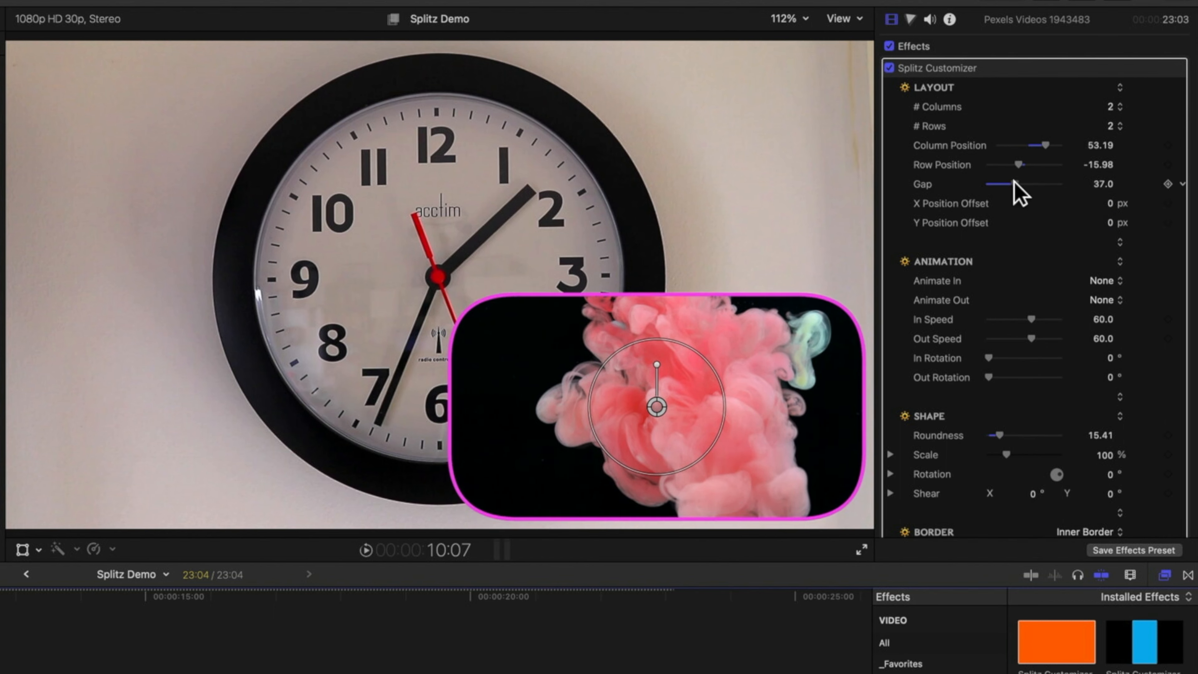
scroll(1012, 227, "down", 3)
left_click_drag(1000, 338, 997, 334)
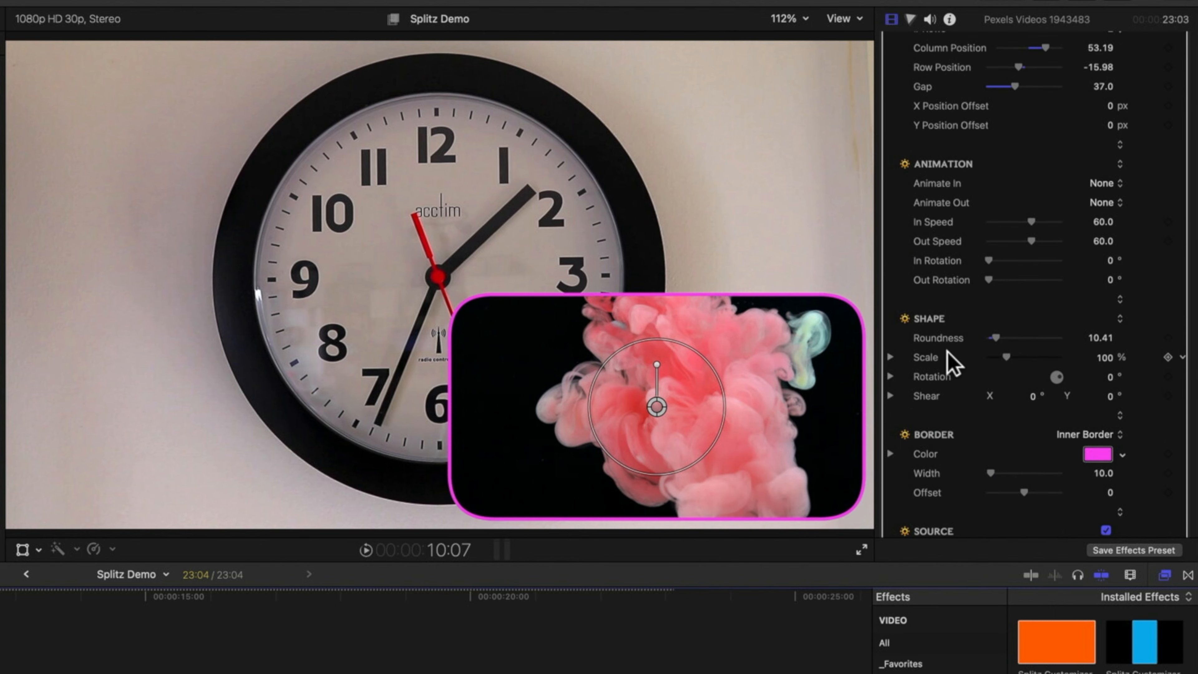
Review the Splitz Customizer's Border, Source, Pan & Zoom FX, Text and Background parameters.
scroll(948, 352, "down", 10)
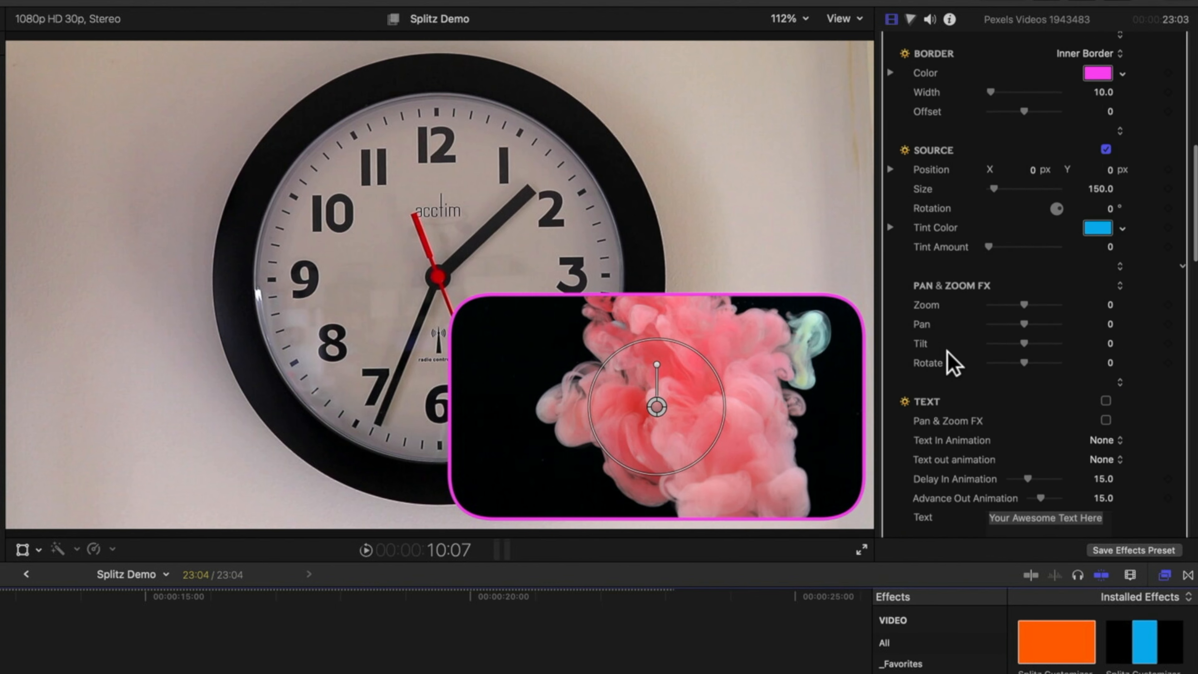
scroll(947, 352, "down", 5)
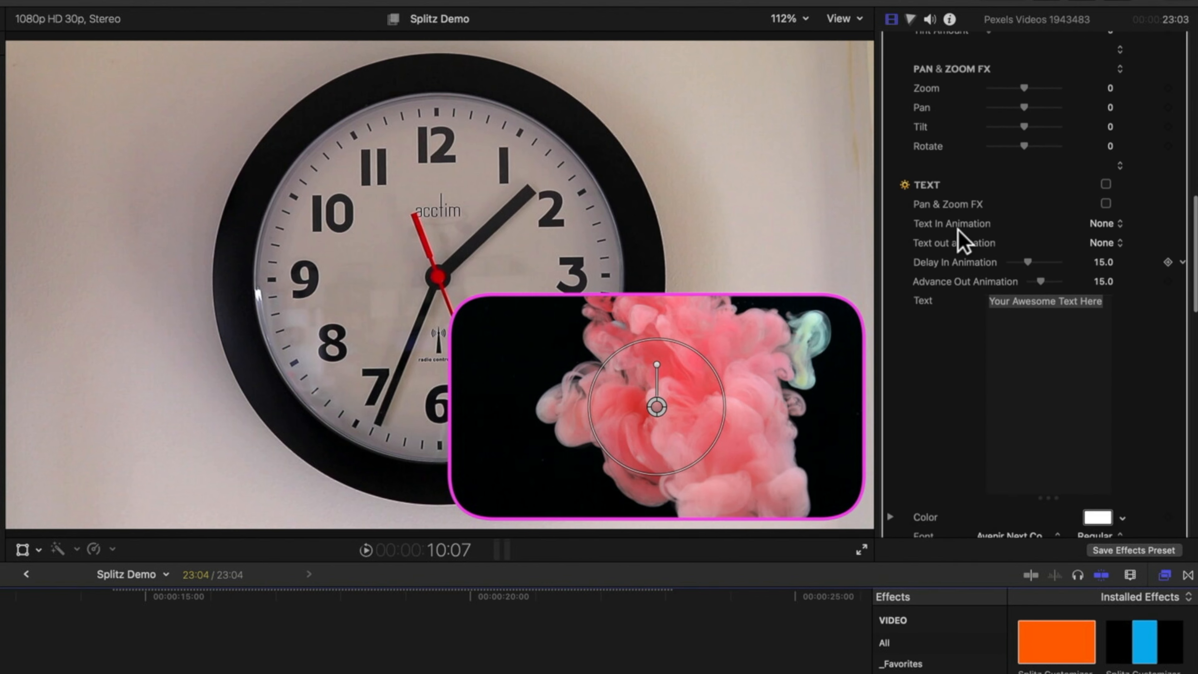
scroll(957, 230, "down", 3)
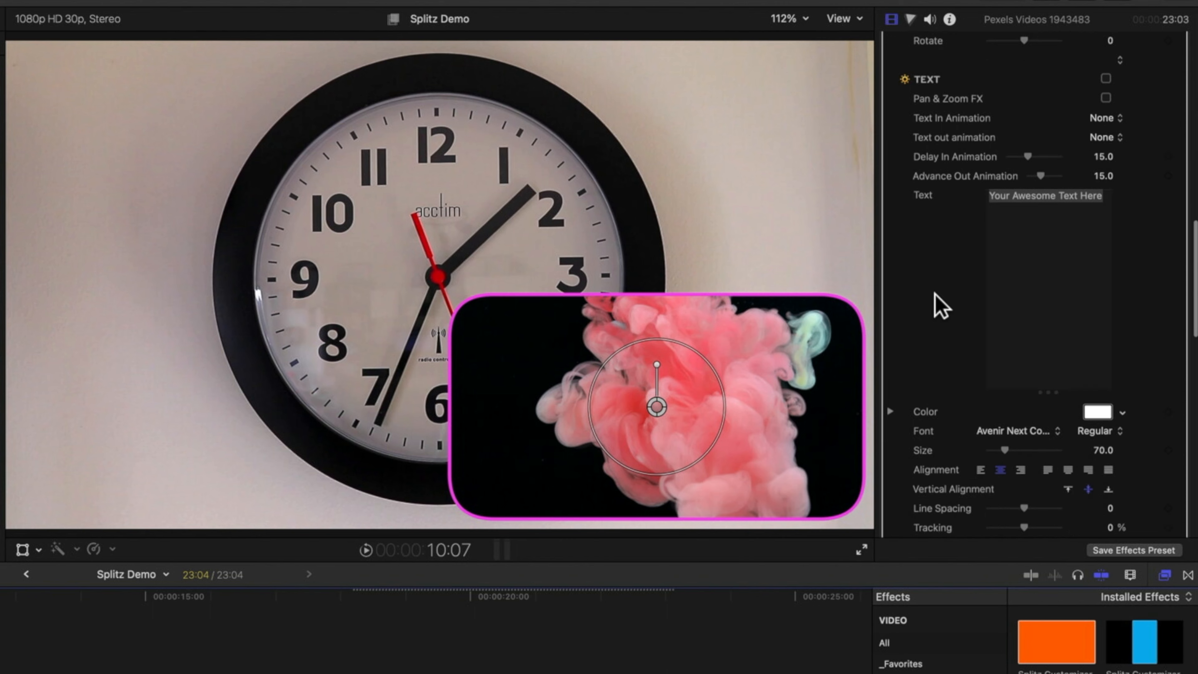
scroll(934, 294, "down", 6)
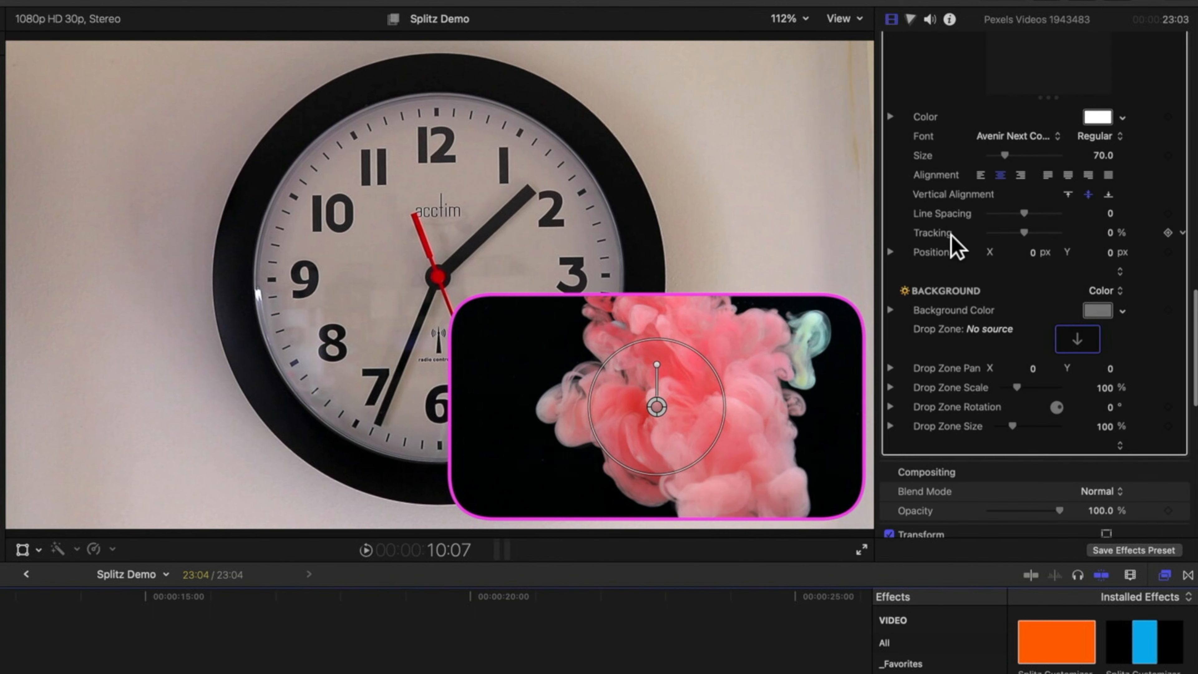
scroll(951, 235, "up", 10)
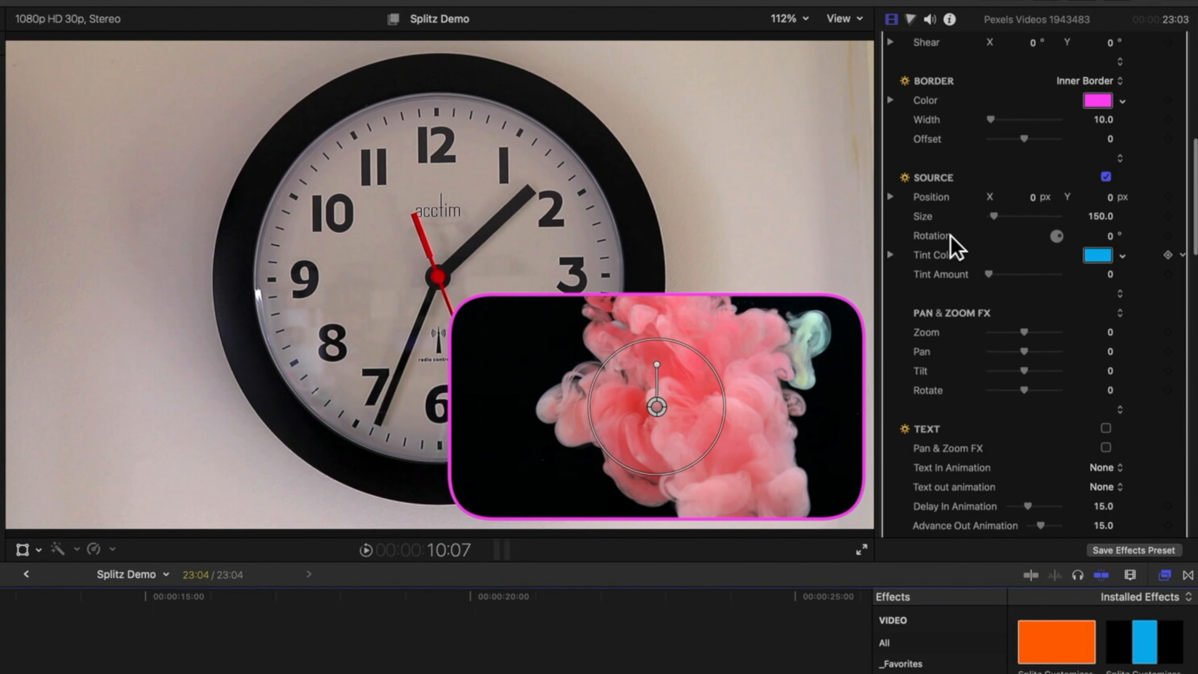
scroll(1043, 307, "up", 8)
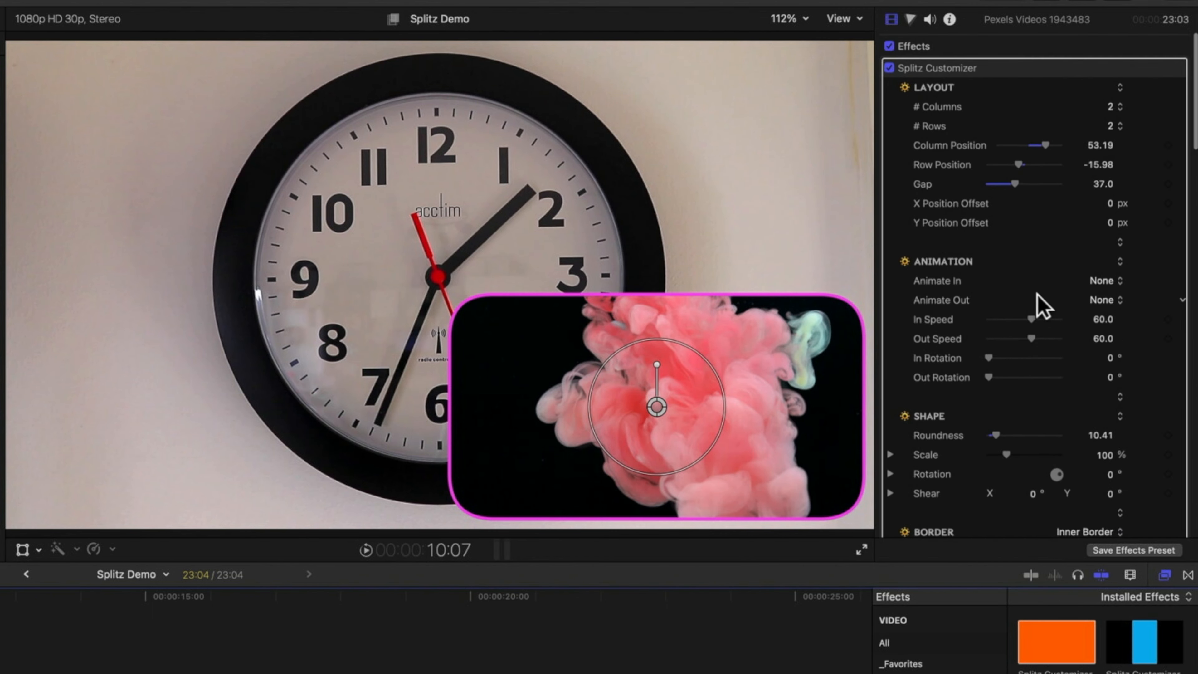
Set the ink cell's Animate In to Slide Left and play the animation from the start of the timeline.
left_click(1103, 281)
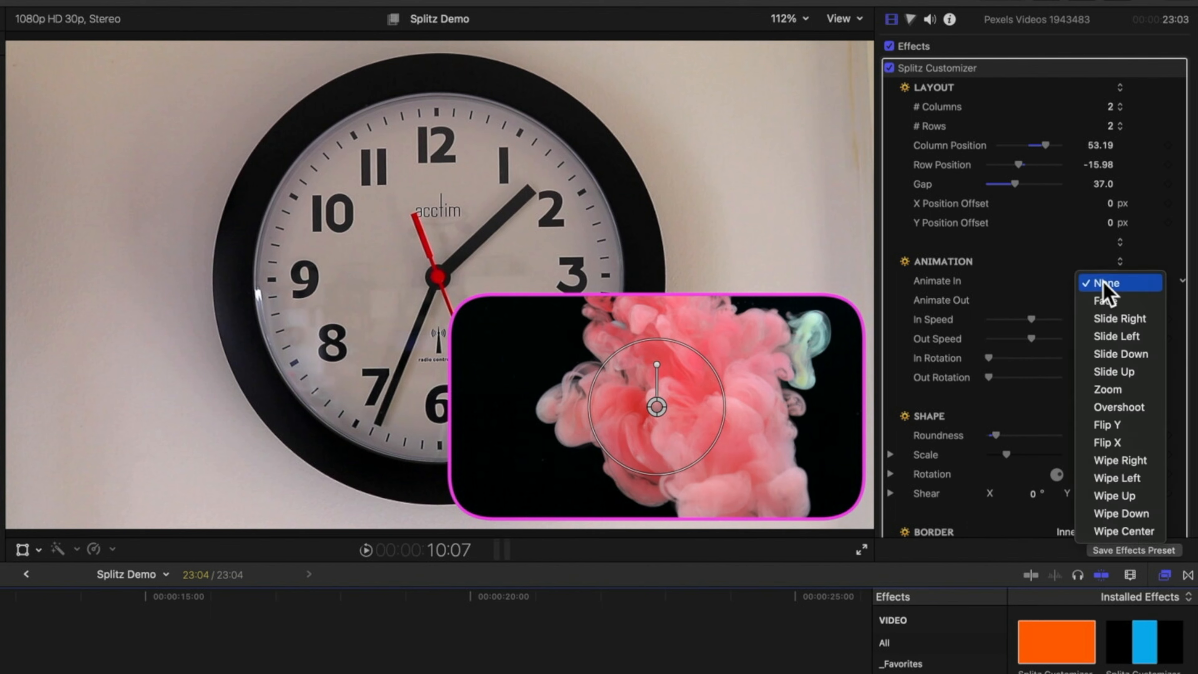
left_click(1113, 336)
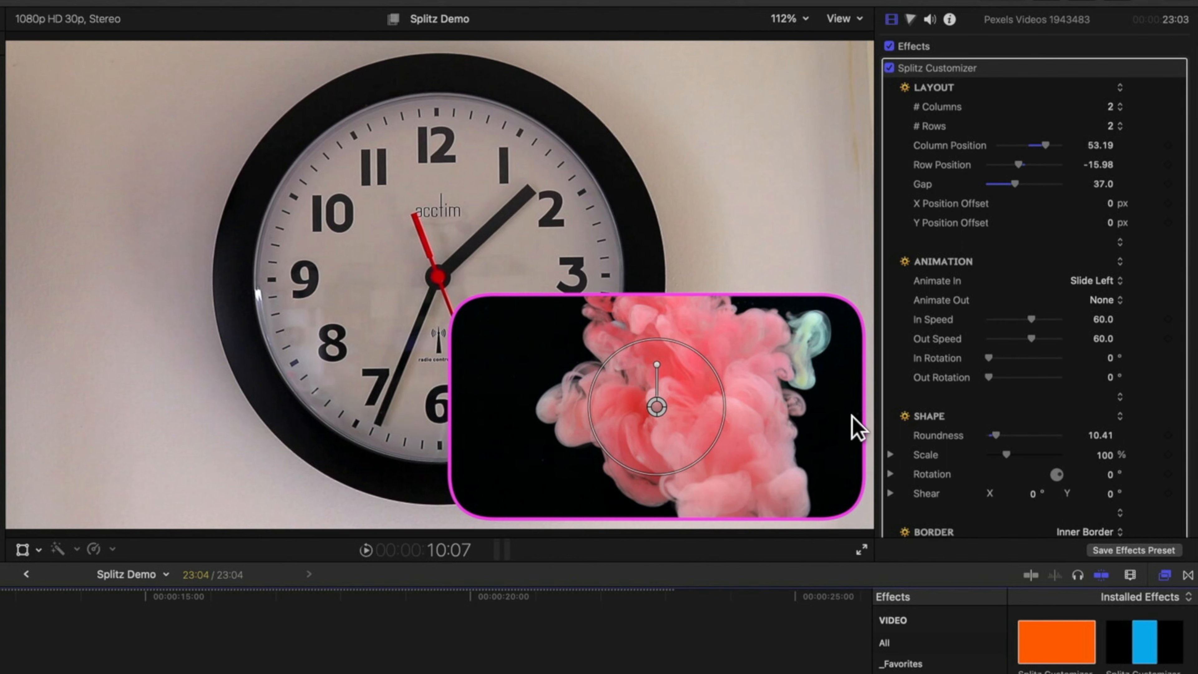
key("Home")
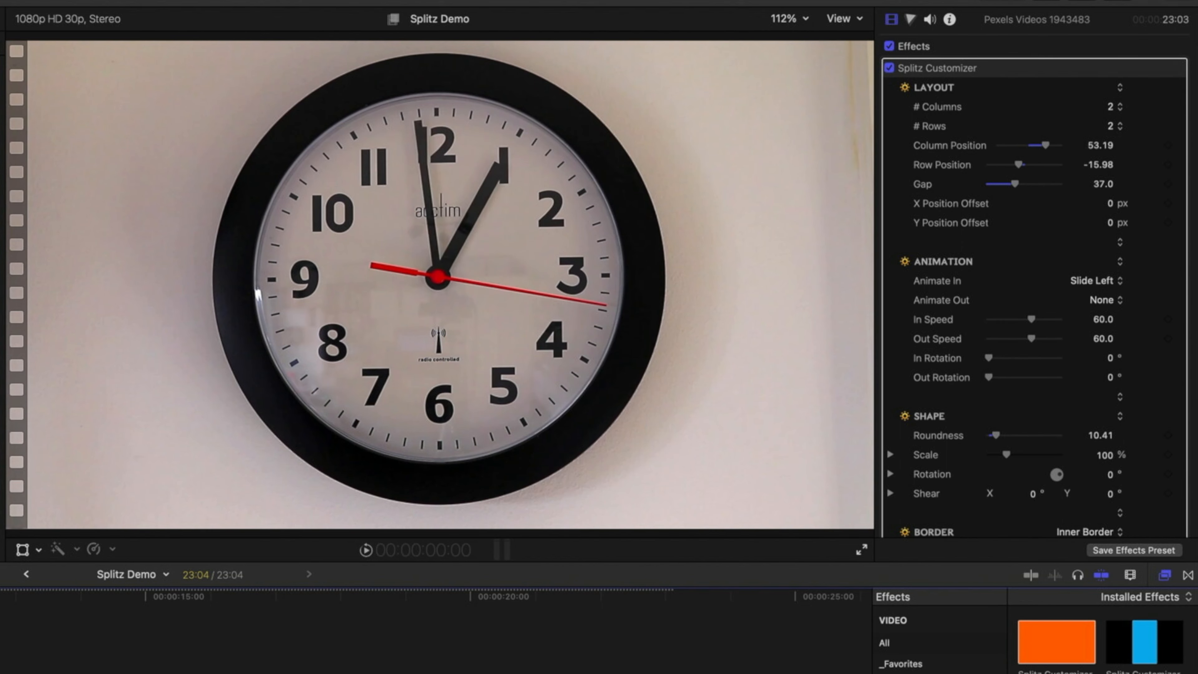
key("space")
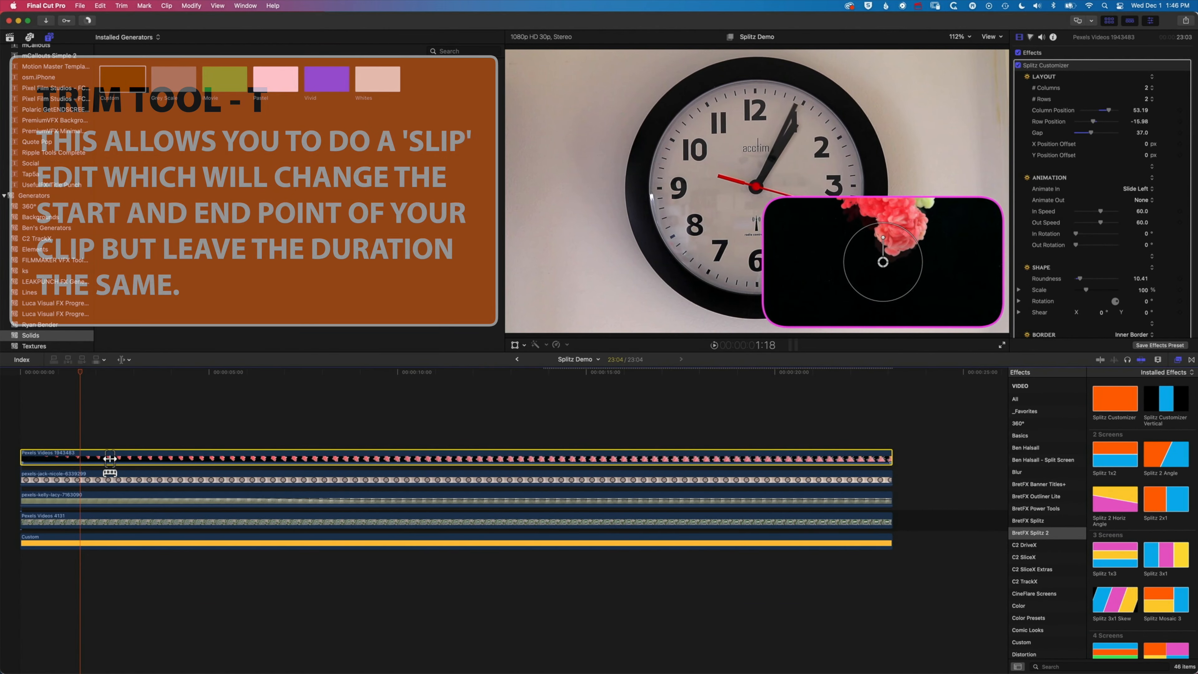
Slip the pink ink clip's content to a later starting point with the Trim tool, preview it from the beginning, and return to the Select tool.
left_click_drag(109, 458, 11, 387)
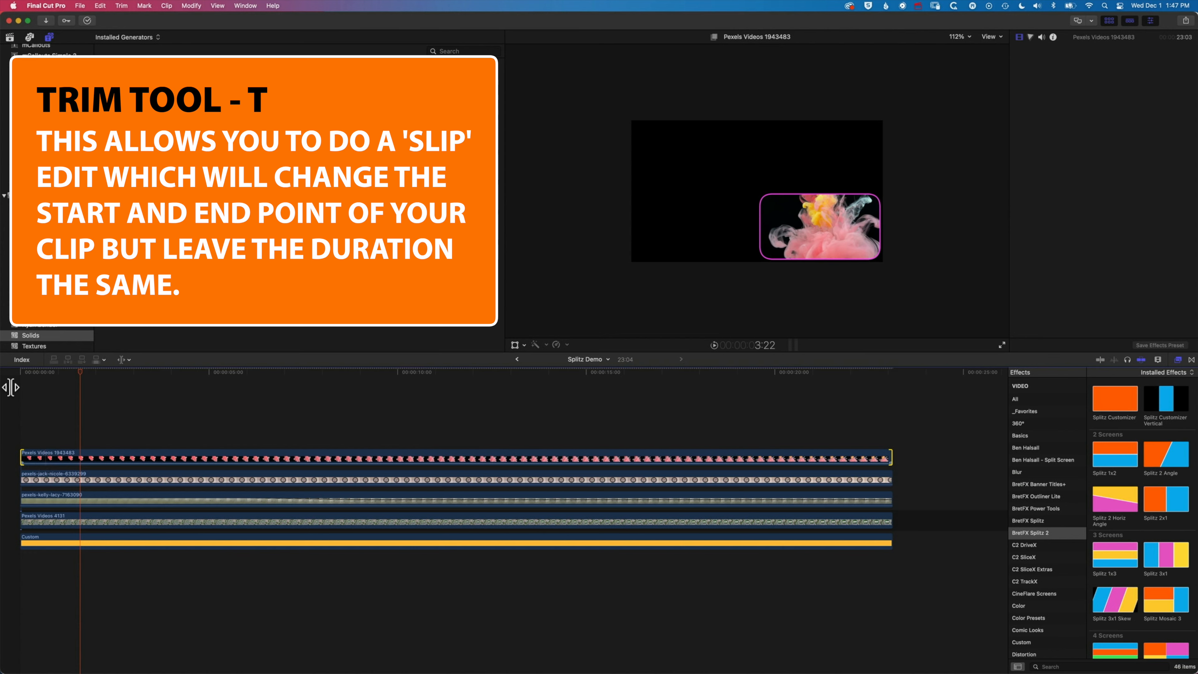
left_click(21, 373)
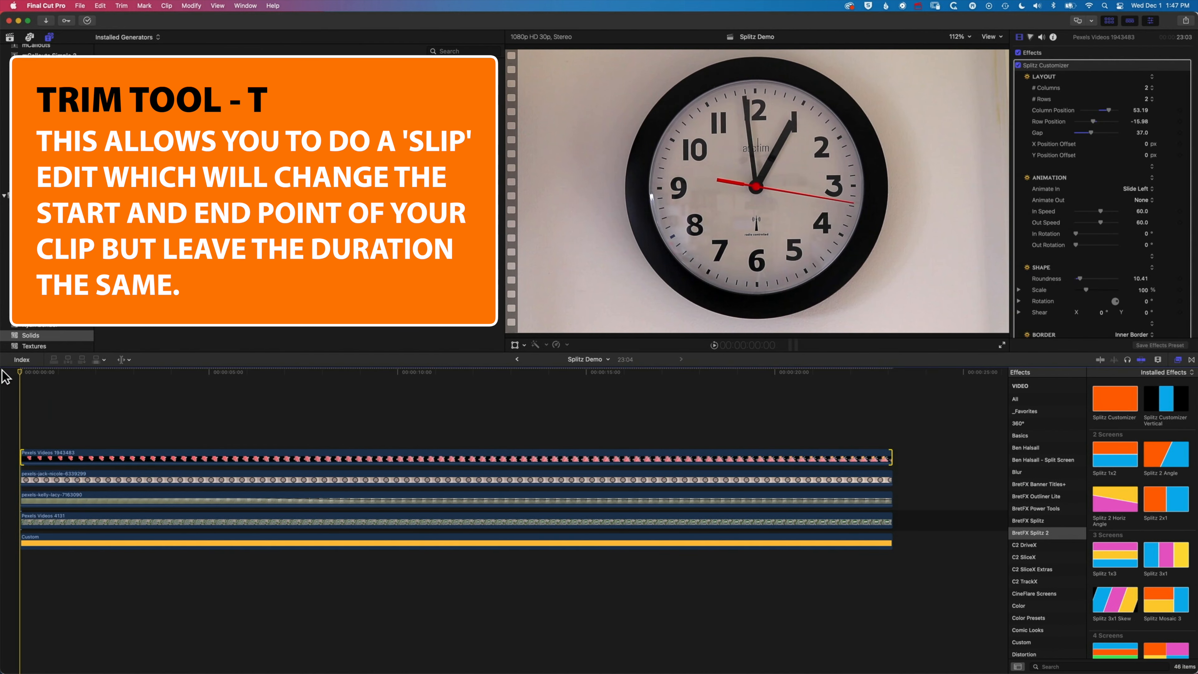
key("space")
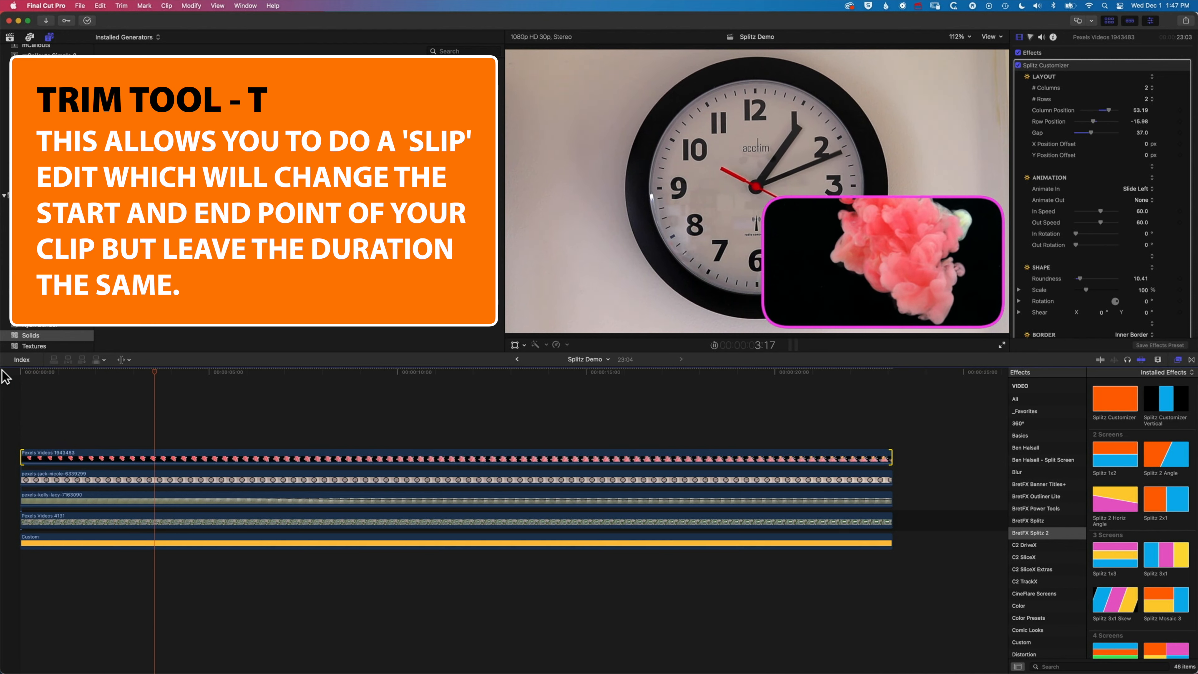
left_click(246, 459)
key("a")
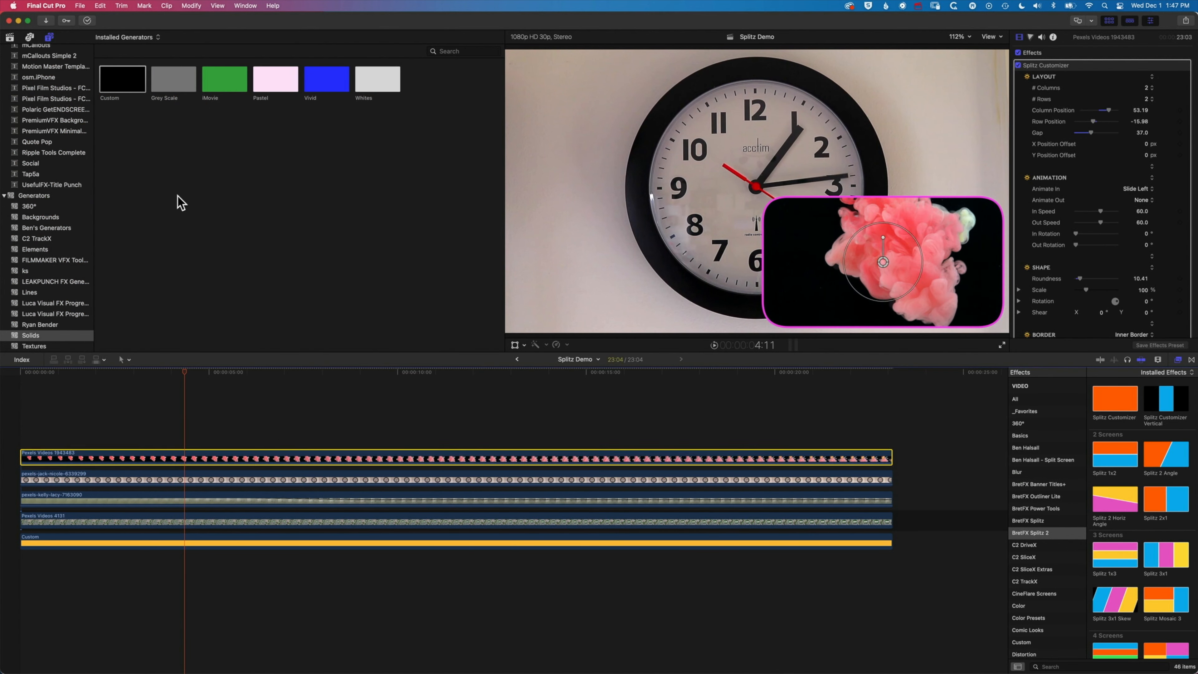
Copy the pink ink clip and paste its Splitz Customizer effect attributes onto the clock, rowing and roundabout clips.
left_click(100, 6)
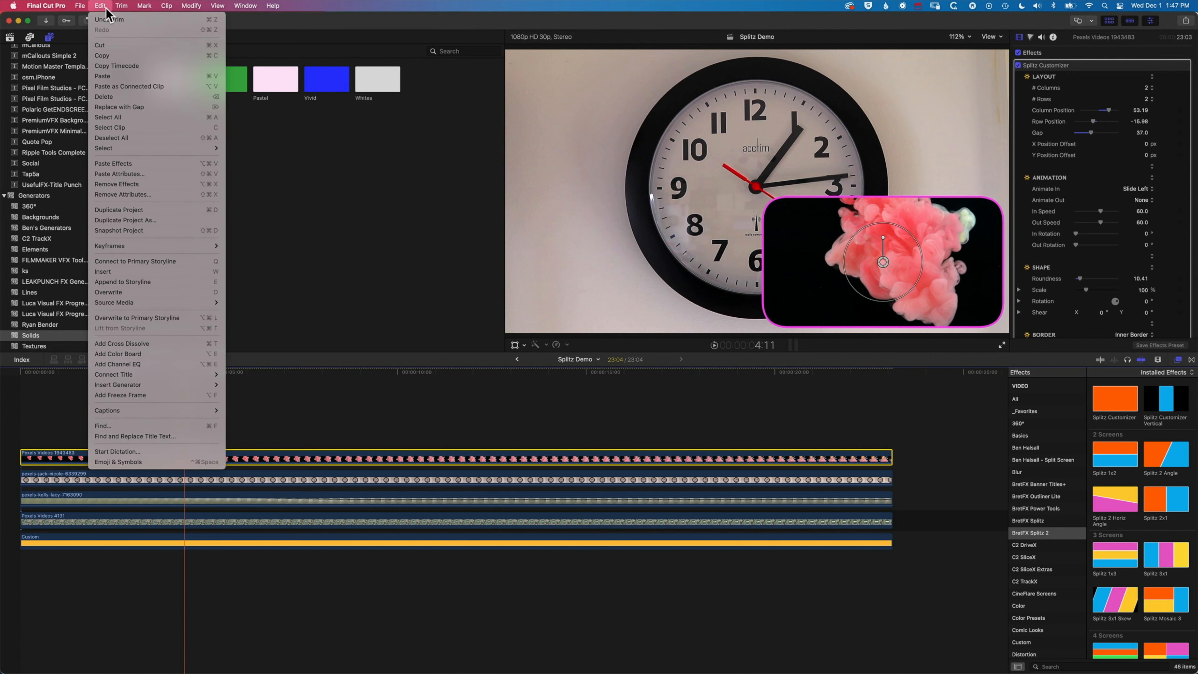
left_click(113, 55)
left_click(361, 482)
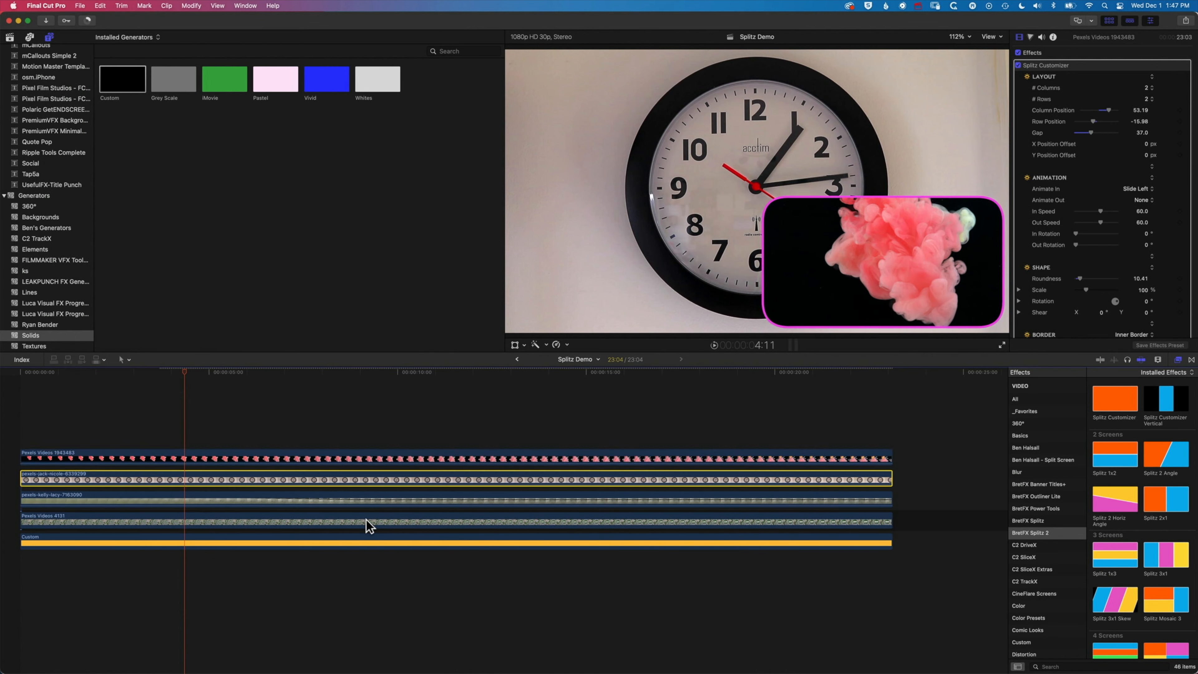
left_click(368, 521, "shift")
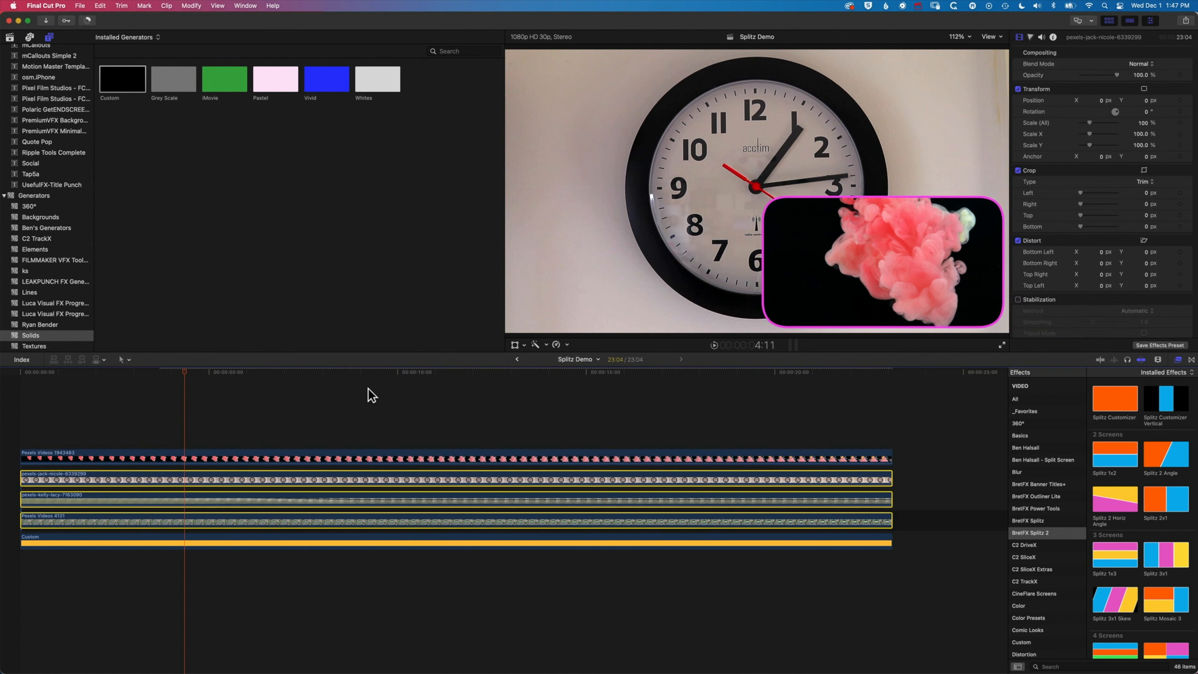
left_click(101, 6)
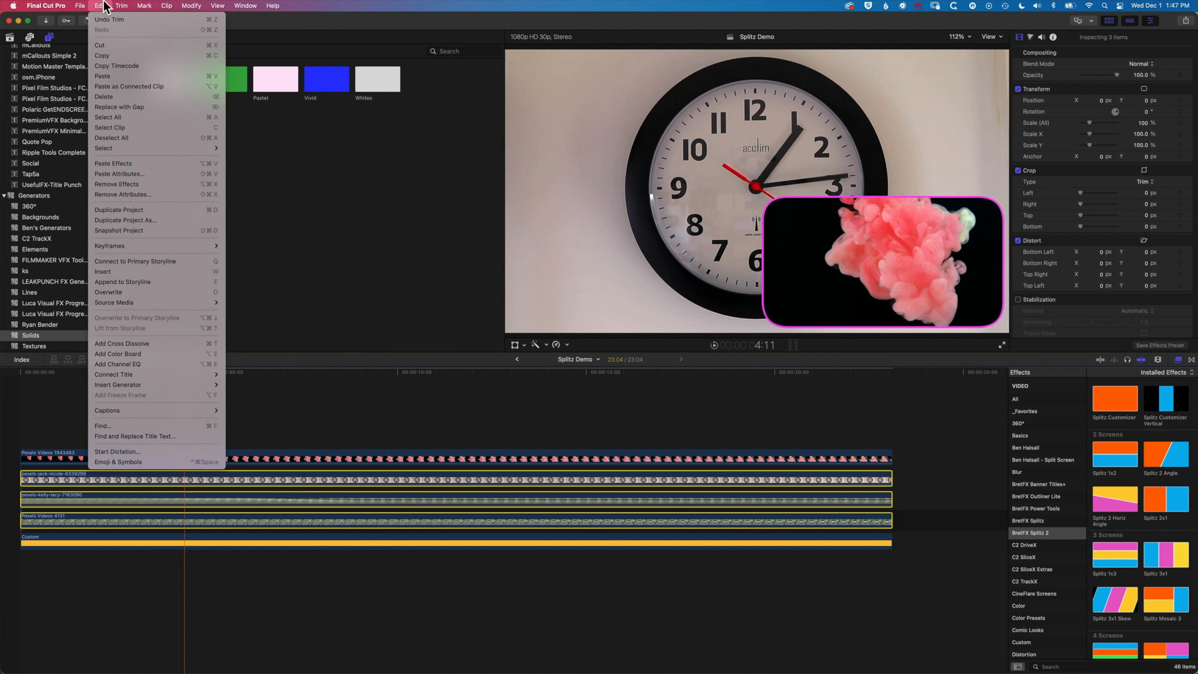
left_click(119, 174)
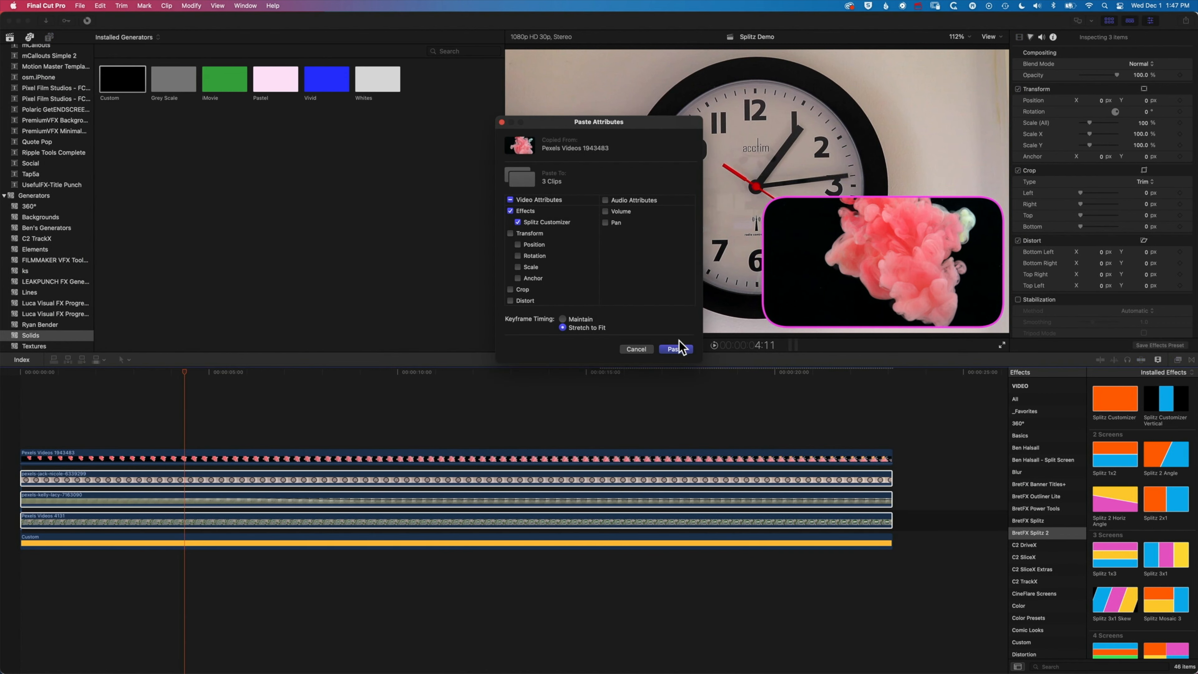
left_click(675, 349)
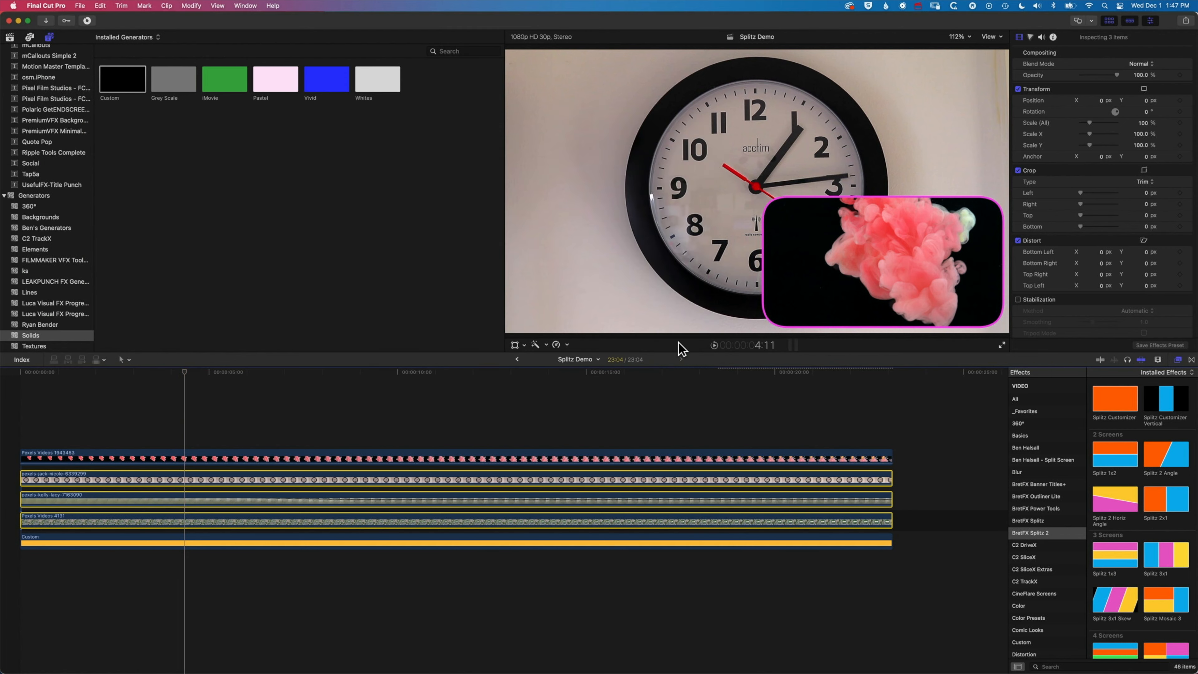
Place the clock cell in the frame's upper-left quadrant with Column Position about 0.37 and Row Position about -99.97.
left_click(258, 371)
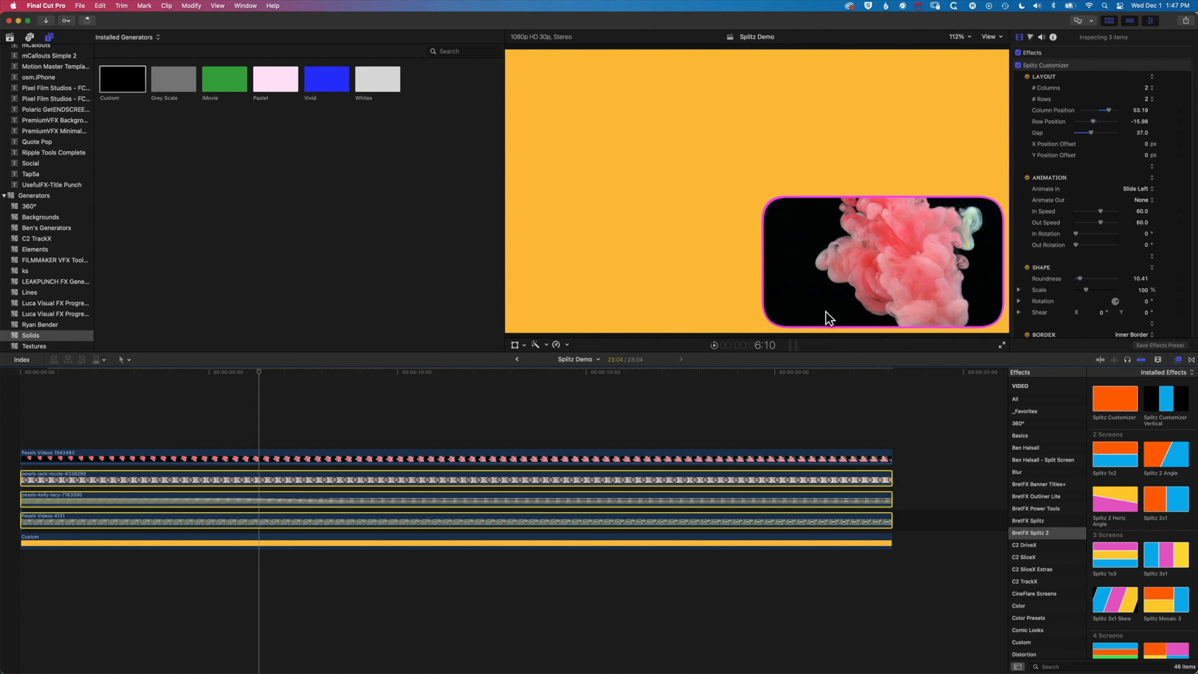
left_click(304, 423)
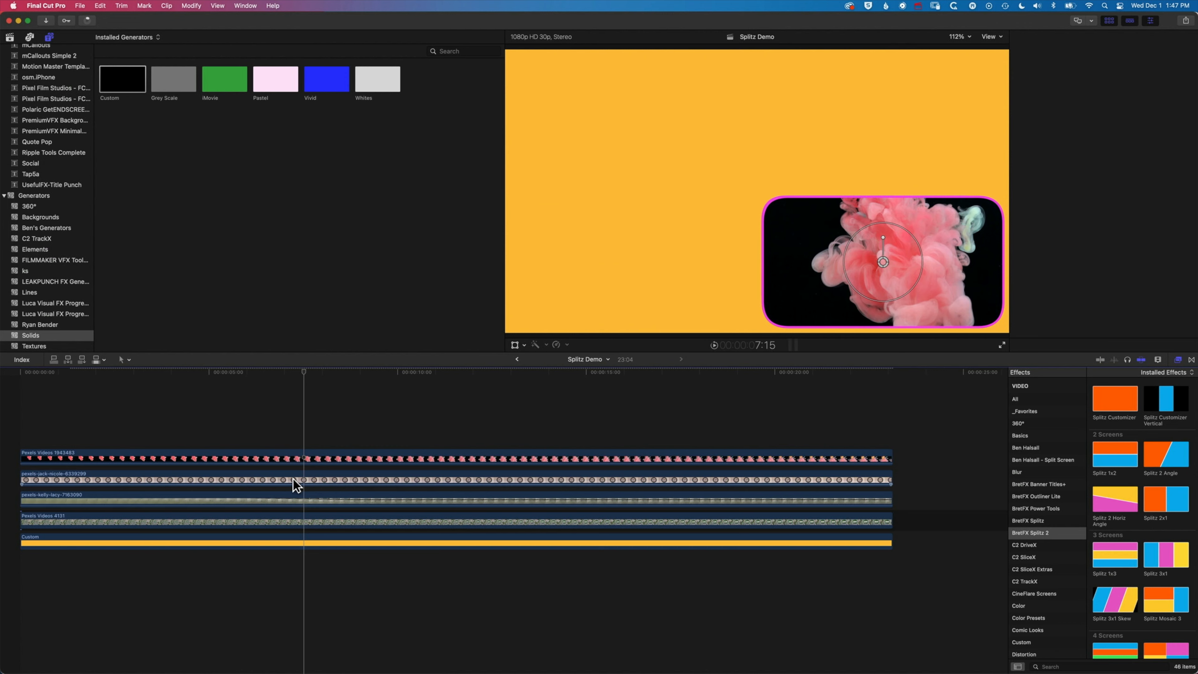
left_click(310, 479)
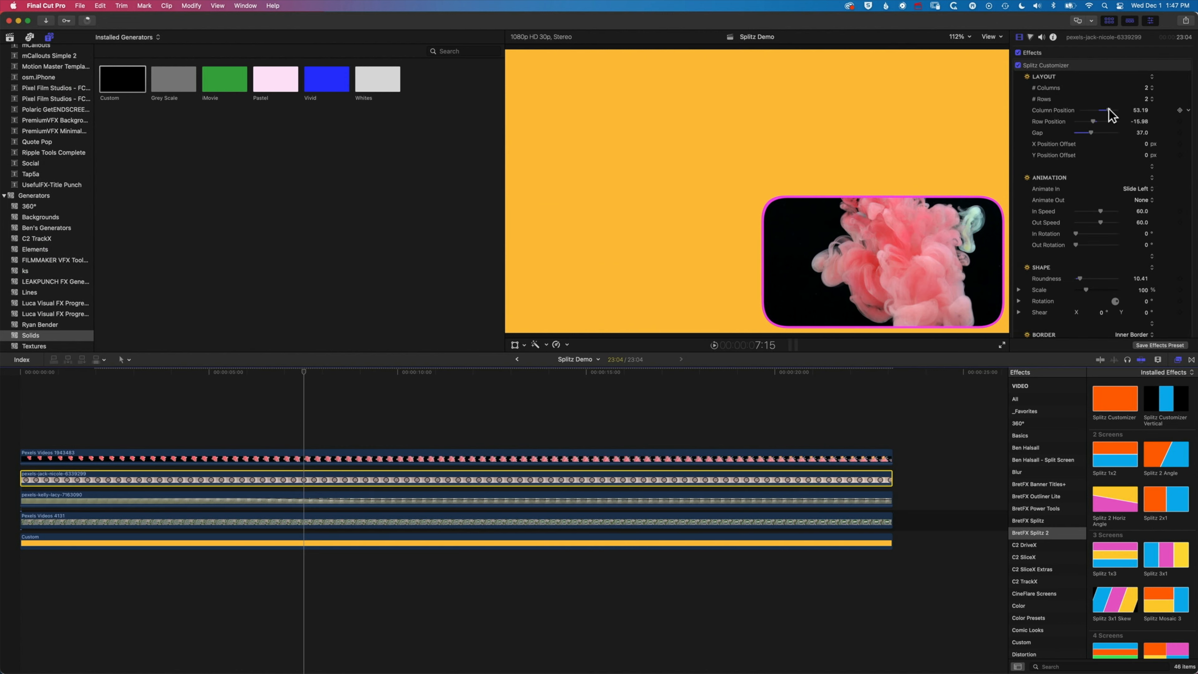
left_click_drag(1109, 110, 1079, 119)
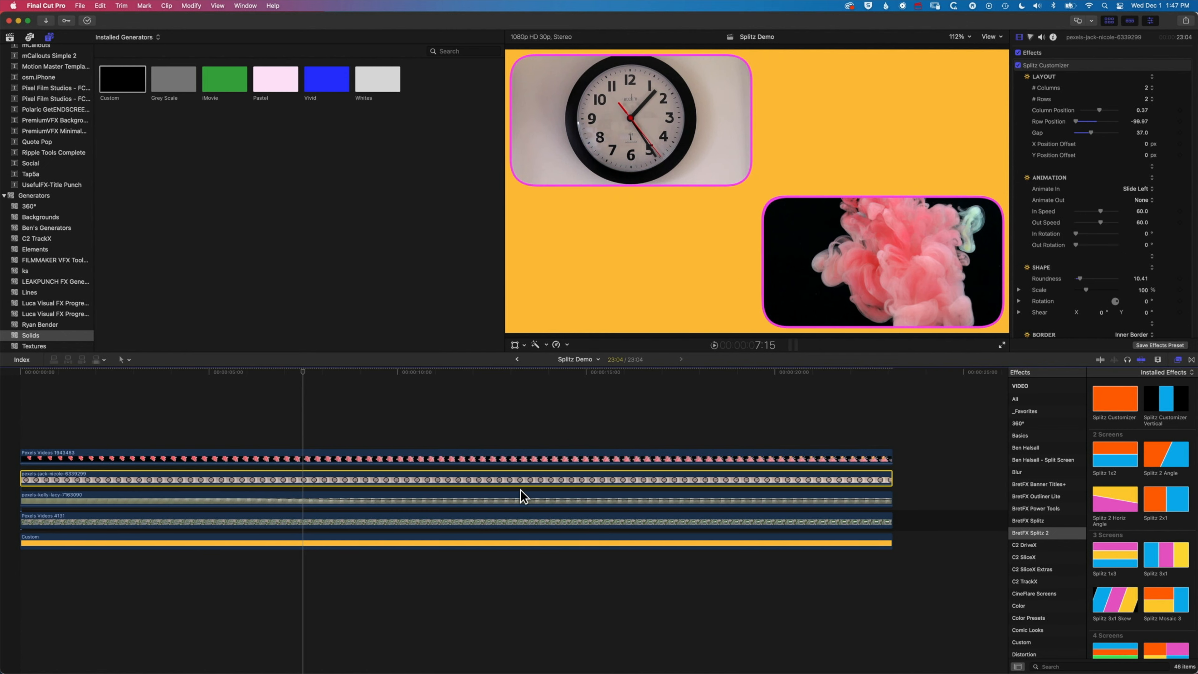
Place the rowing cell lower left with Column Position about -53.93 and the roundabout cell upper right with Row Position -100.0.
left_click(518, 500)
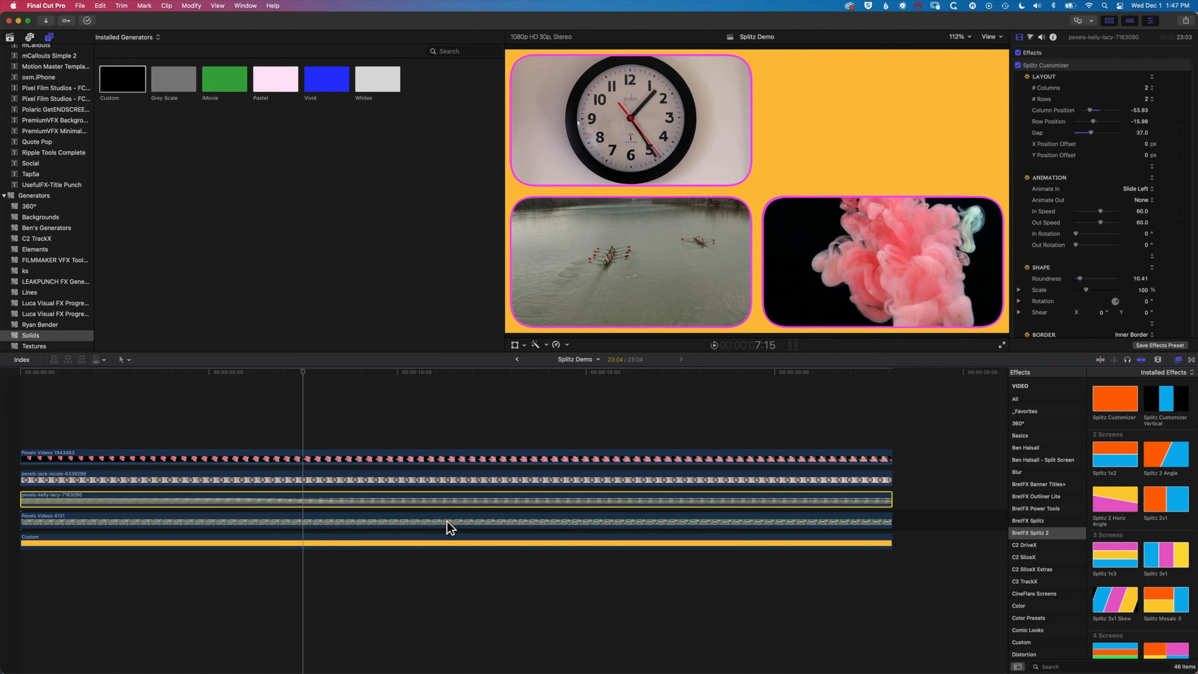
left_click(524, 522)
left_click_drag(1094, 119, 1073, 125)
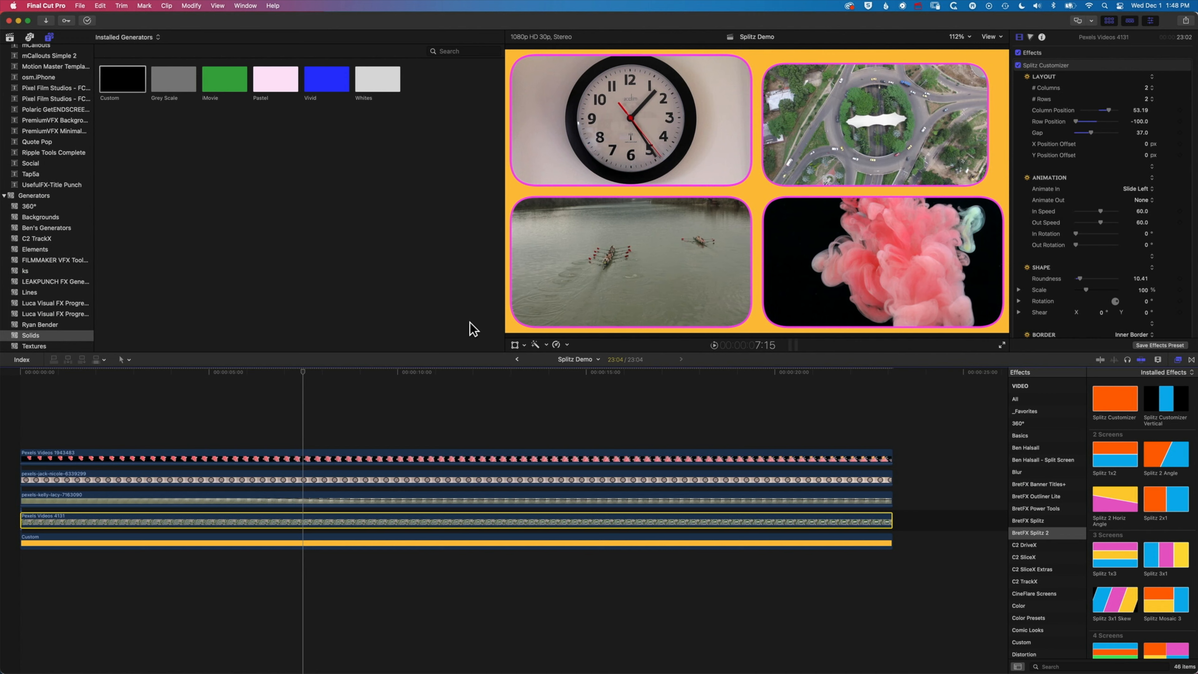
Play the four-cell slide-in animation from the start of the timeline.
left_click(310, 378)
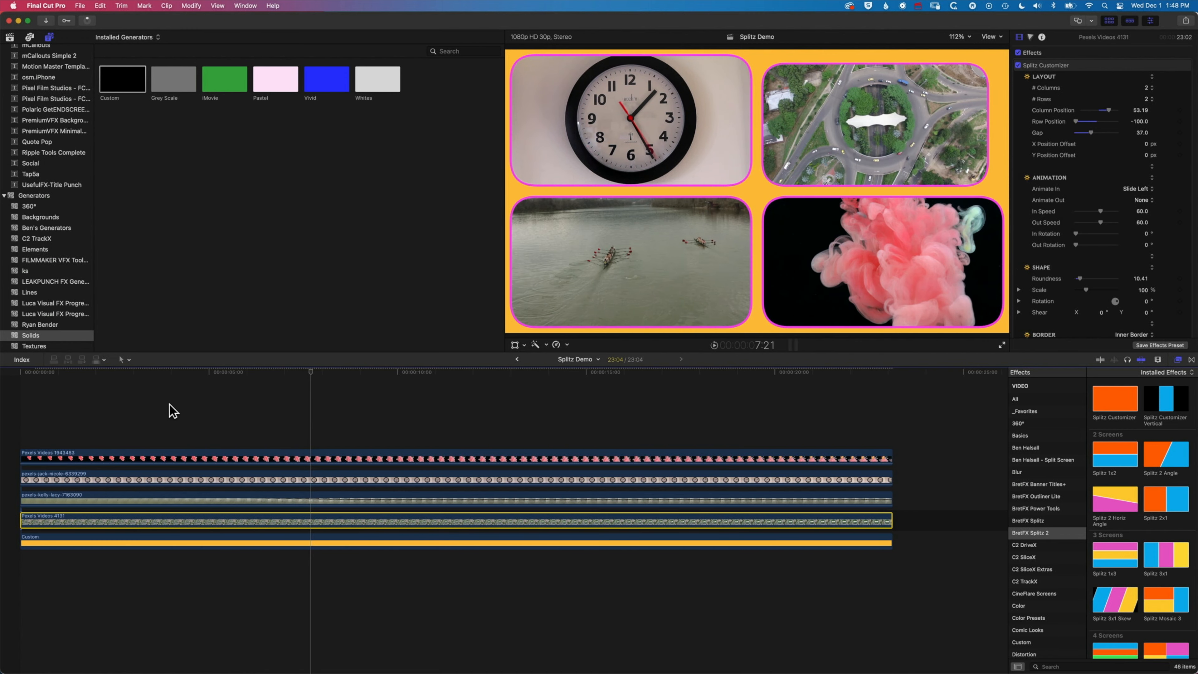
left_click_drag(84, 371, 8, 369)
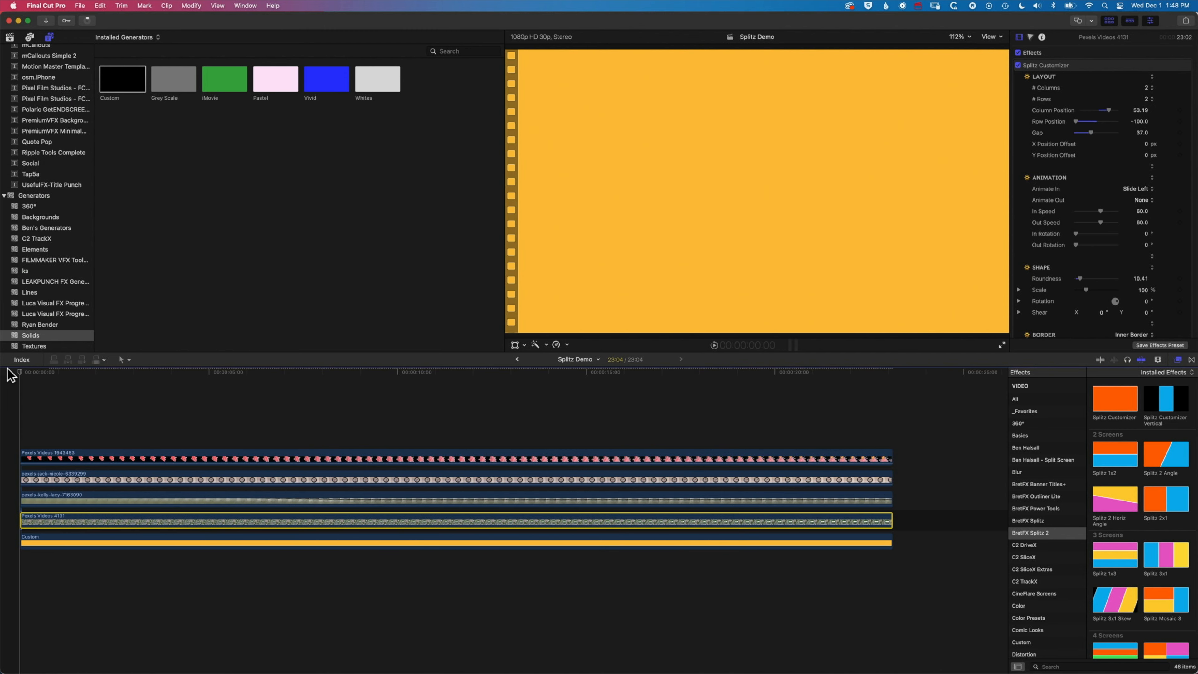
key("space")
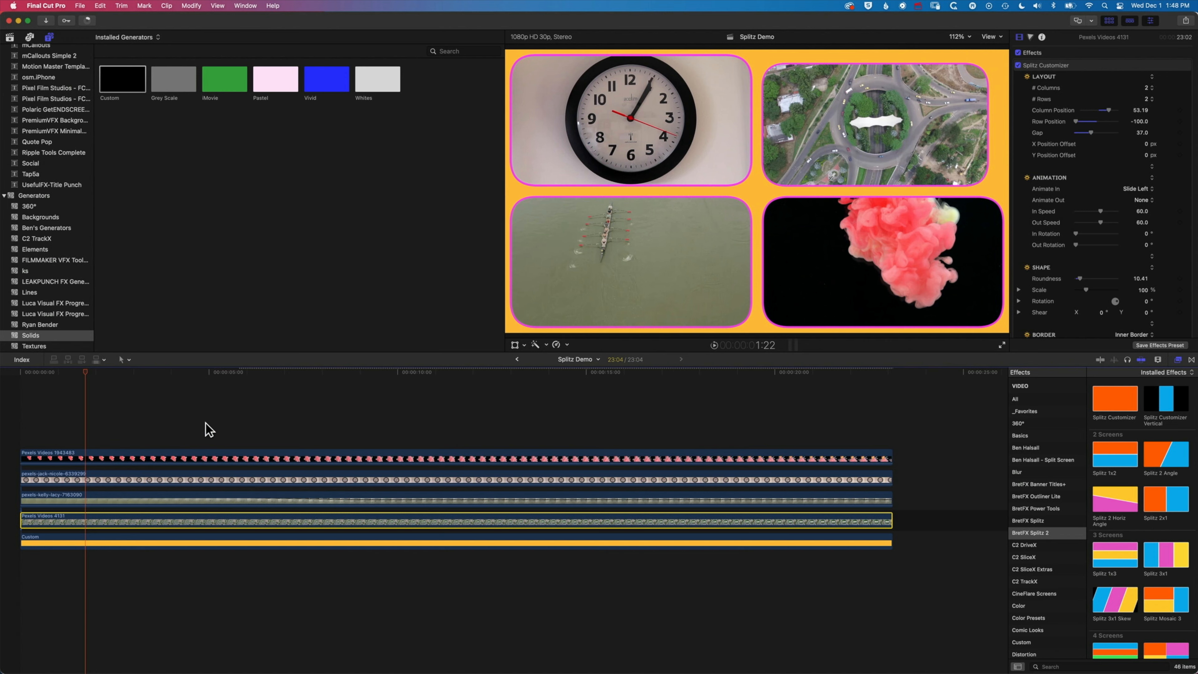
Set the roundabout clip's Spatial Conform type to Fill and replay the split screen from the beginning.
left_click(206, 554)
left_click(210, 525)
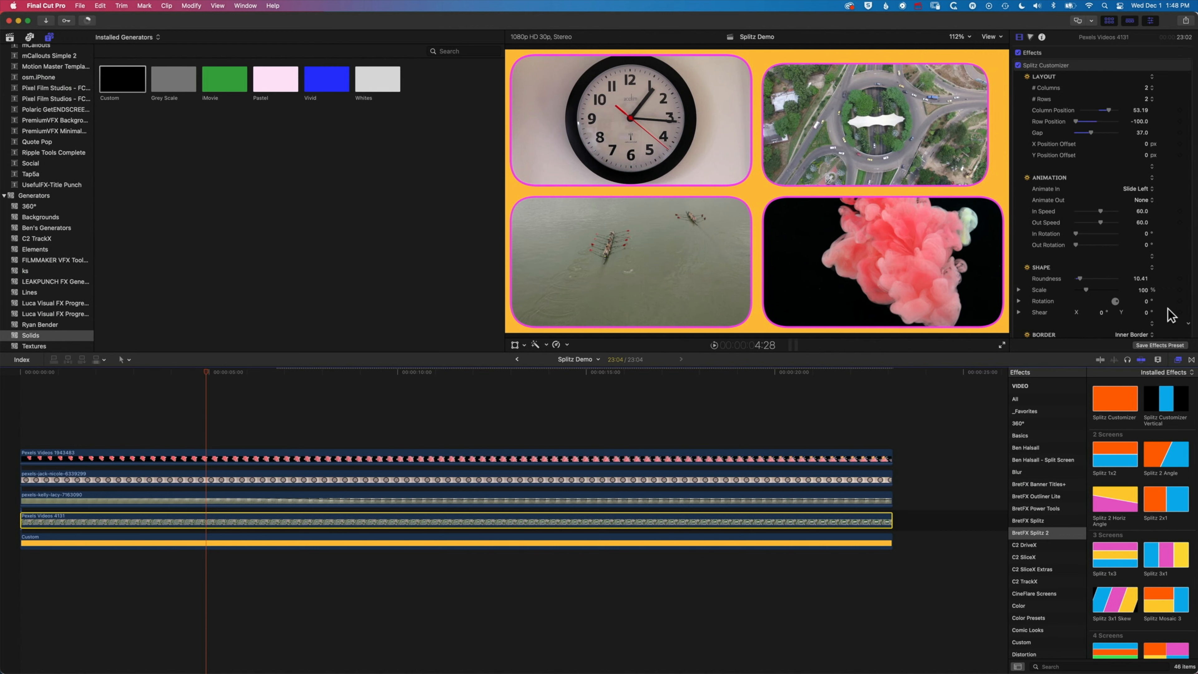
scroll(1174, 302, "down", 10)
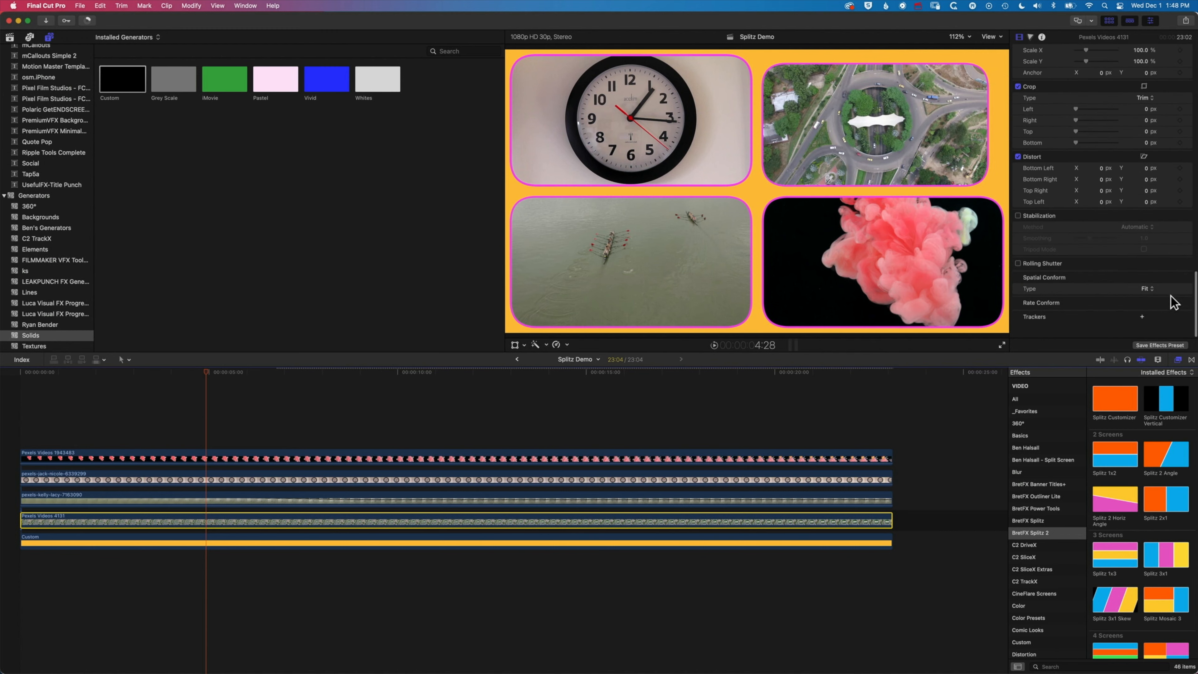
left_click(1149, 299)
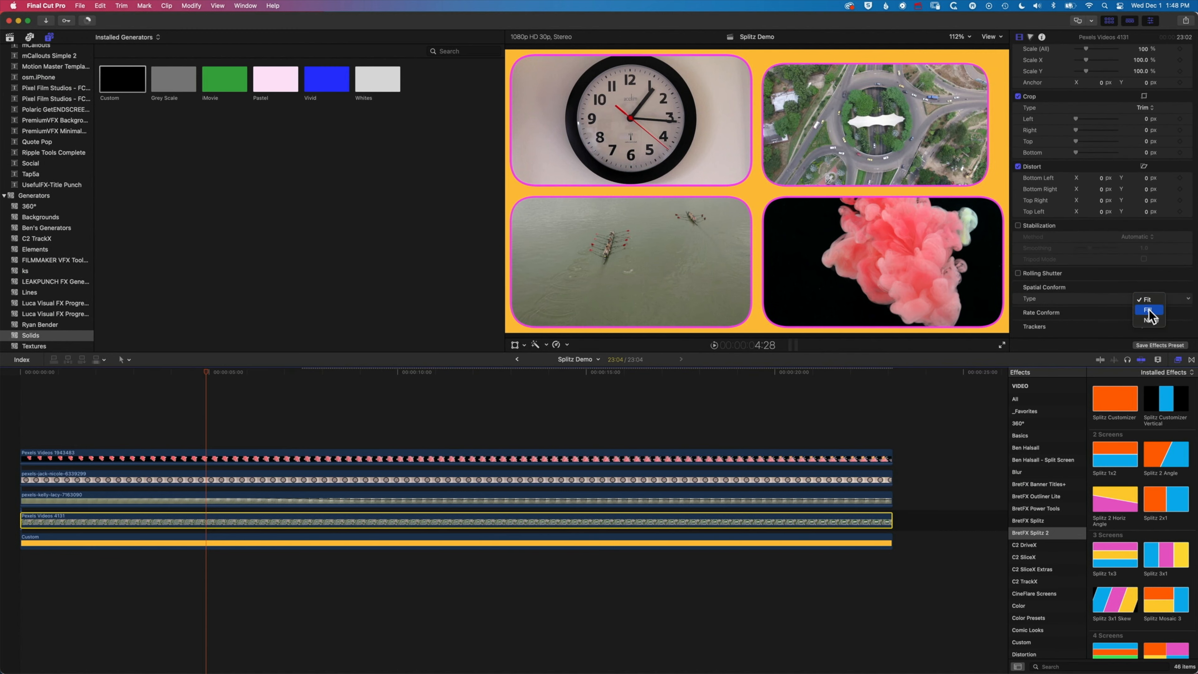
left_click(1149, 311)
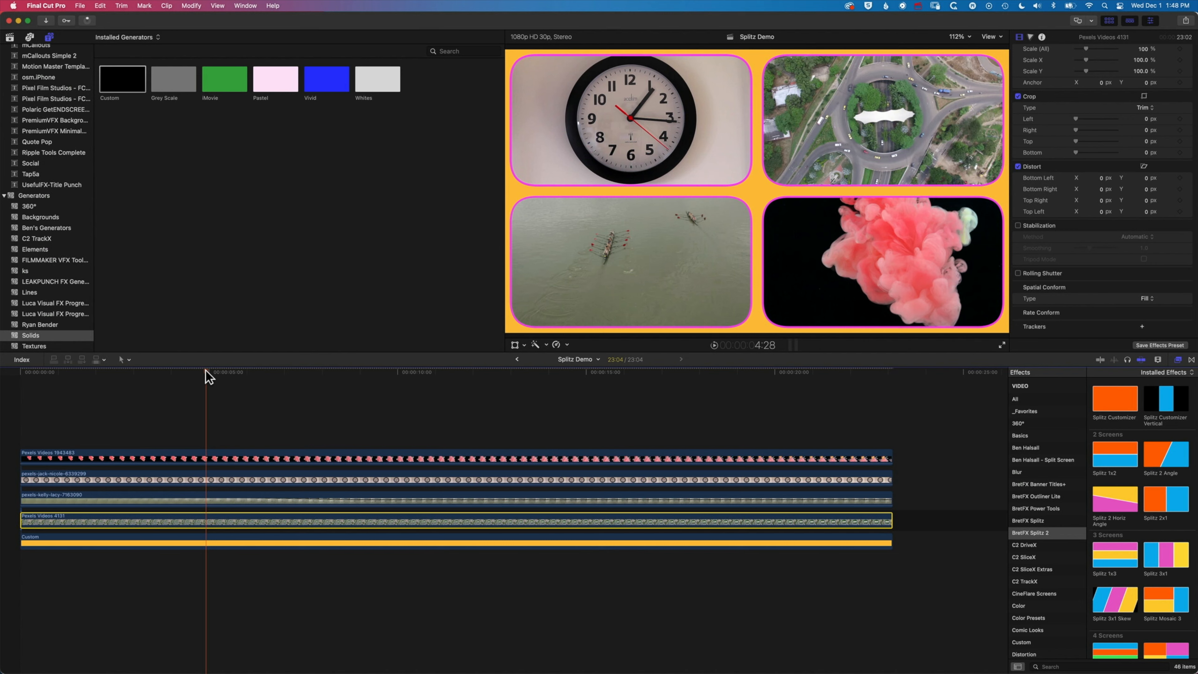
left_click_drag(207, 377, 3, 373)
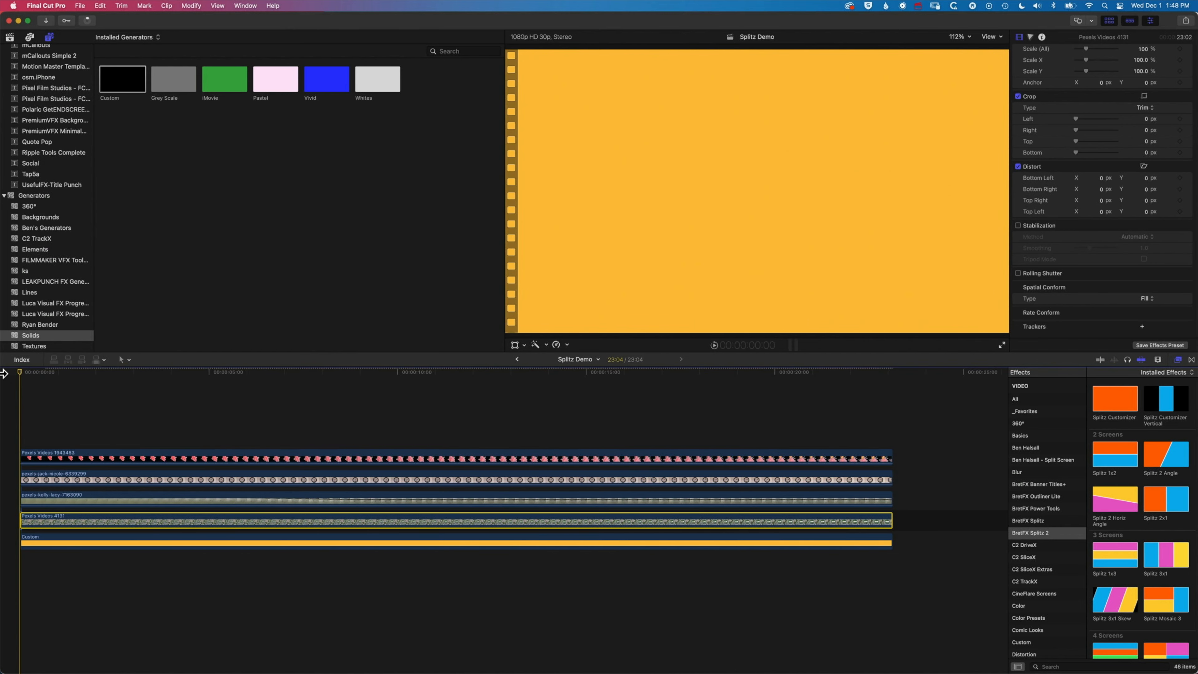
key("space")
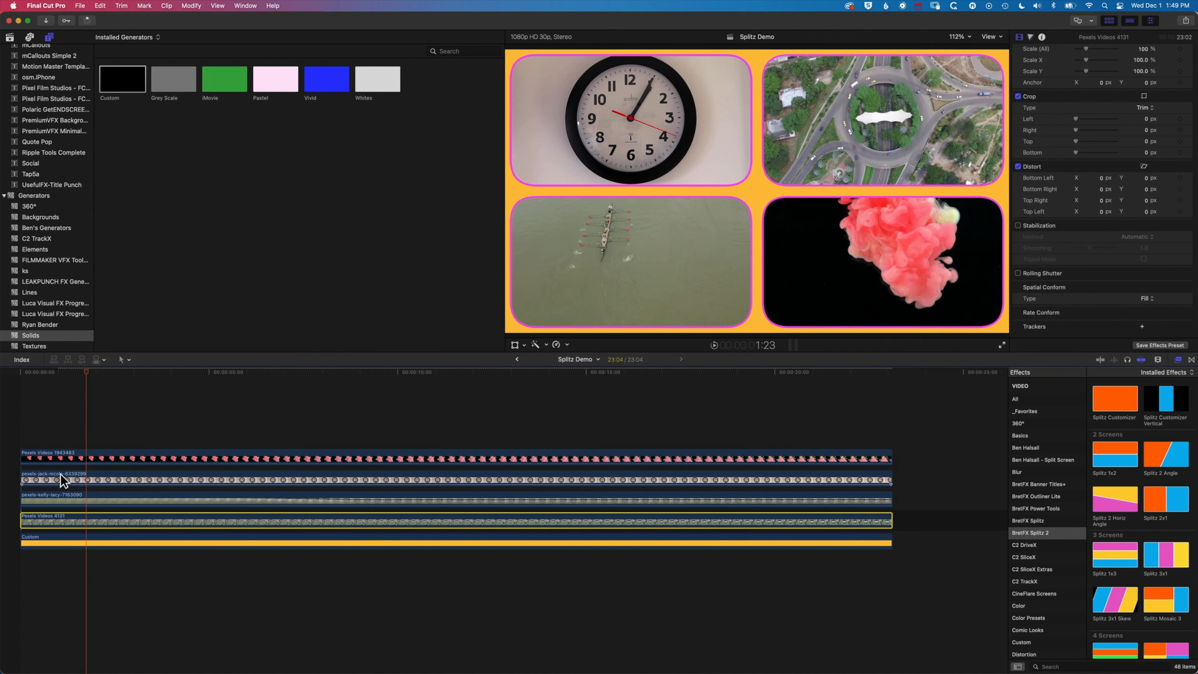
Reorder the stacked clips so that, from the bottom up, they run roundabout, clock, ink and rowing.
mouse_move(60, 475)
left_mouse_down()
mouse_move(58, 431)
mouse_move(57, 534)
mouse_move(61, 499)
left_mouse_up()
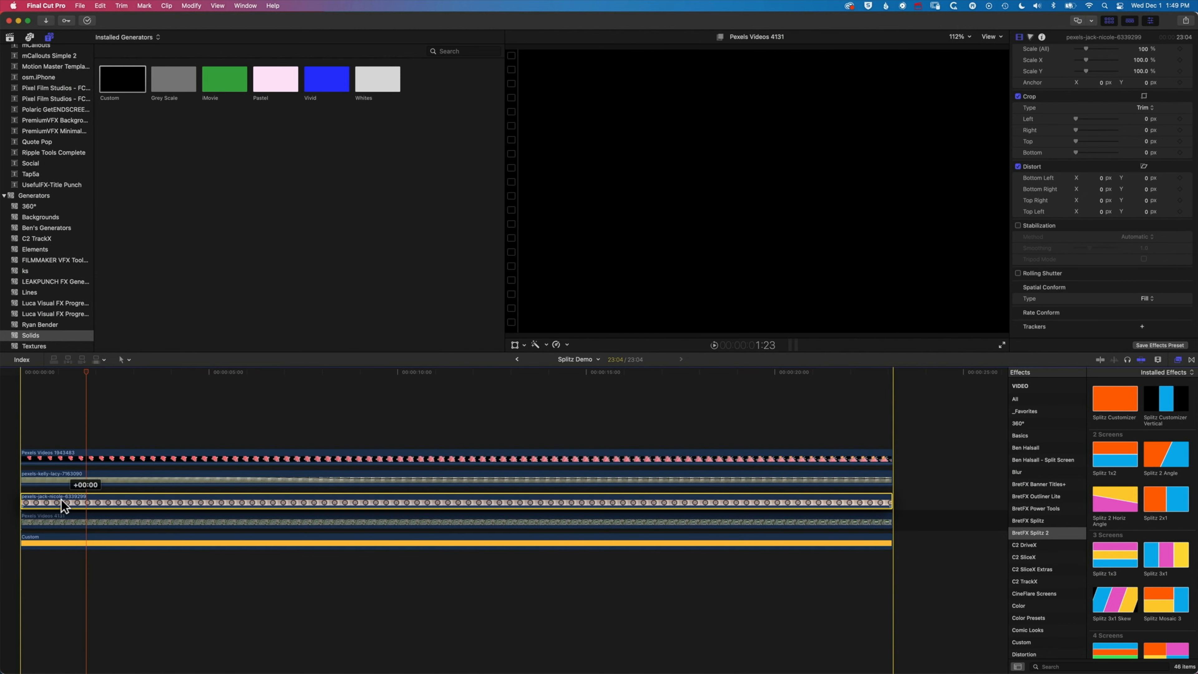
left_click_drag(54, 418, 54, 425)
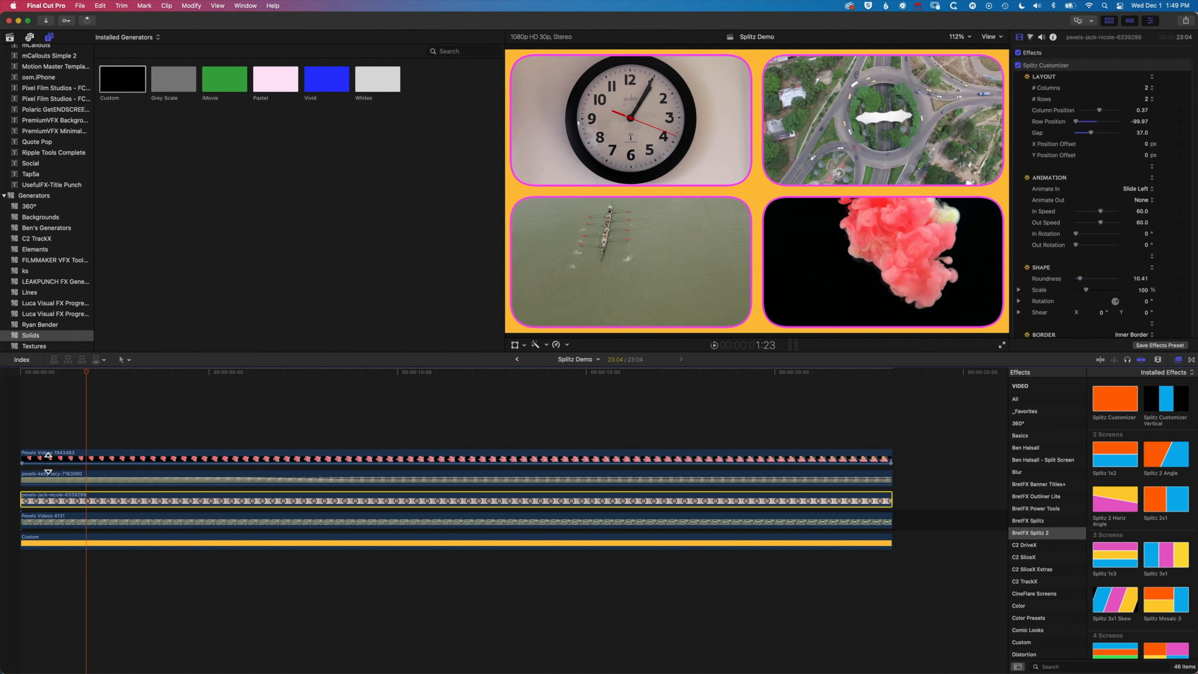
left_click(58, 519)
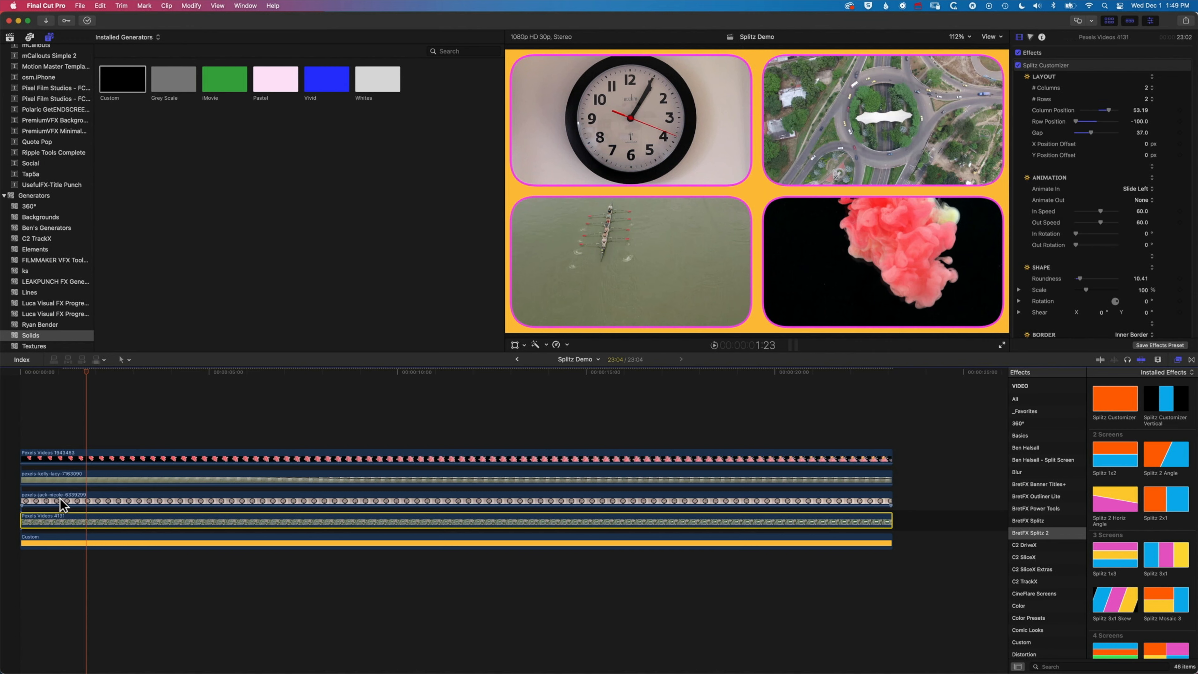
left_click(71, 479)
left_click(76, 458)
left_click_drag(82, 480, 59, 387)
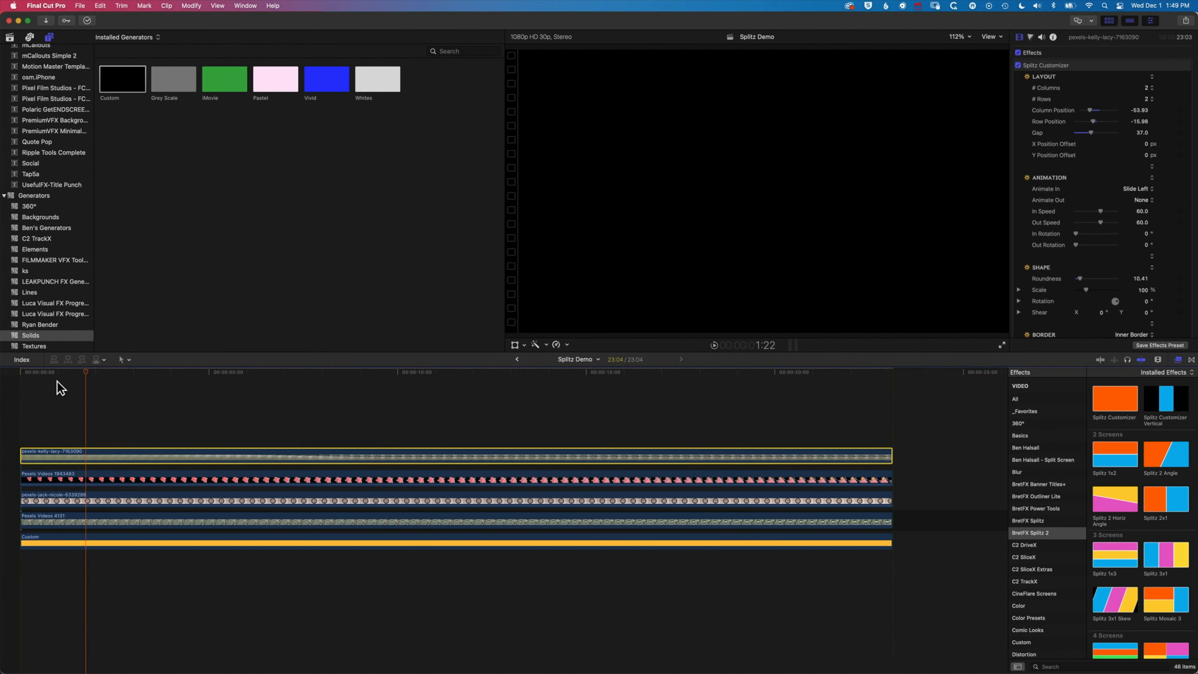
left_click(56, 523)
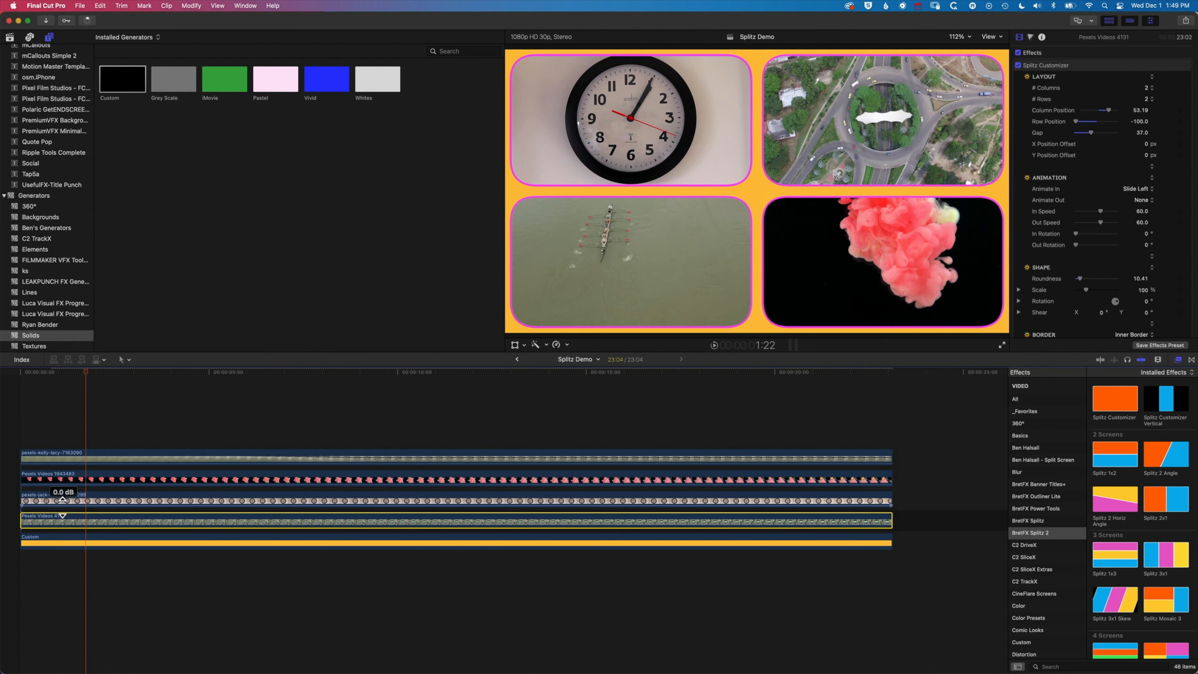
Stagger the clock, ink and rowing clips to progressively later start times and play the sequence from the beginning.
left_click(91, 504)
left_click_drag(91, 504, 151, 455)
left_click_drag(51, 457, 150, 455)
left_click(6, 370)
key("space")
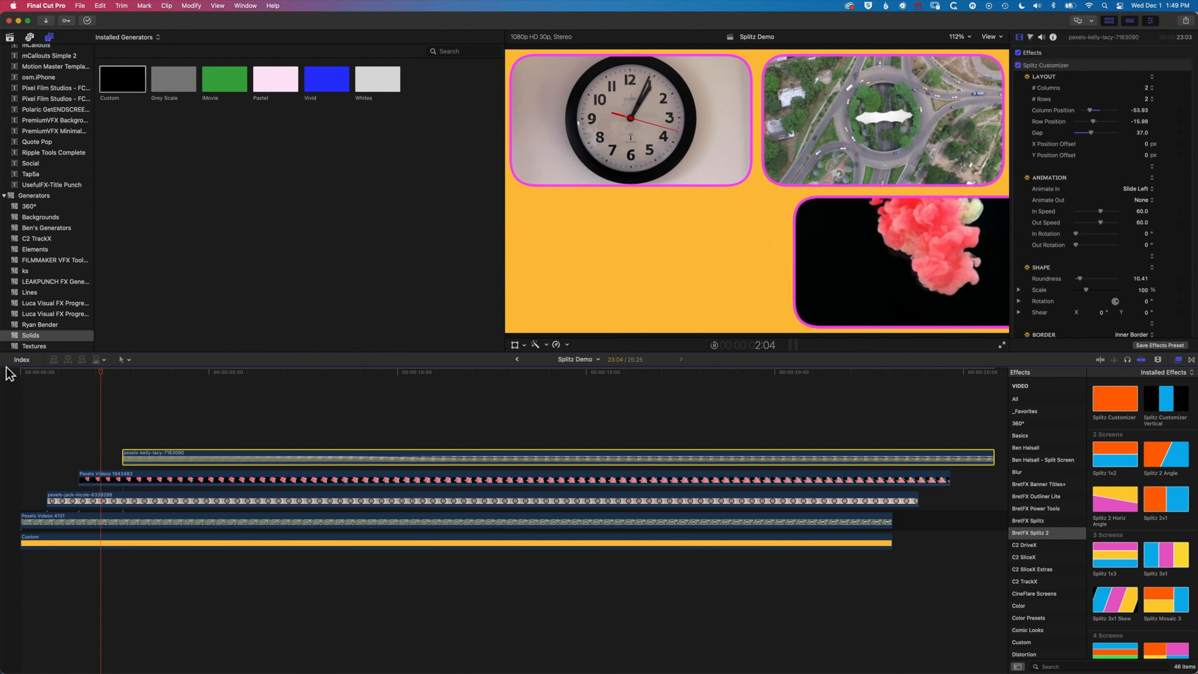
key("space")
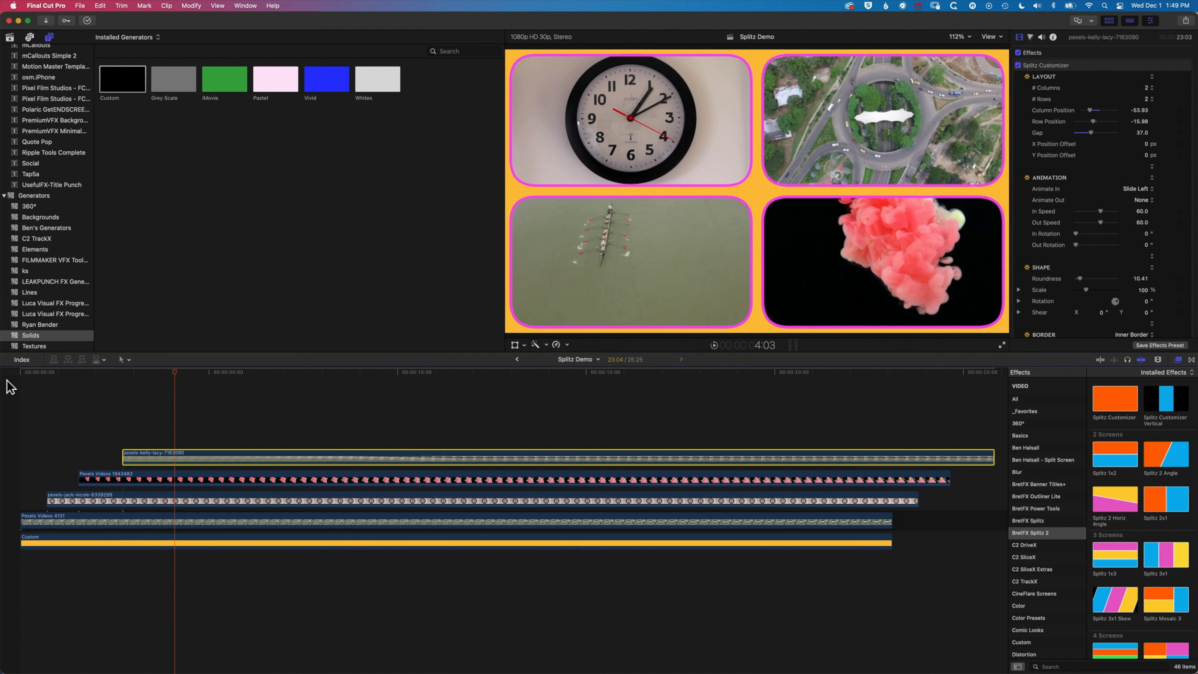
Scrub to the roundabout cell's entrance and set its Animate In to Slide Right.
left_click_drag(71, 376, 44, 377)
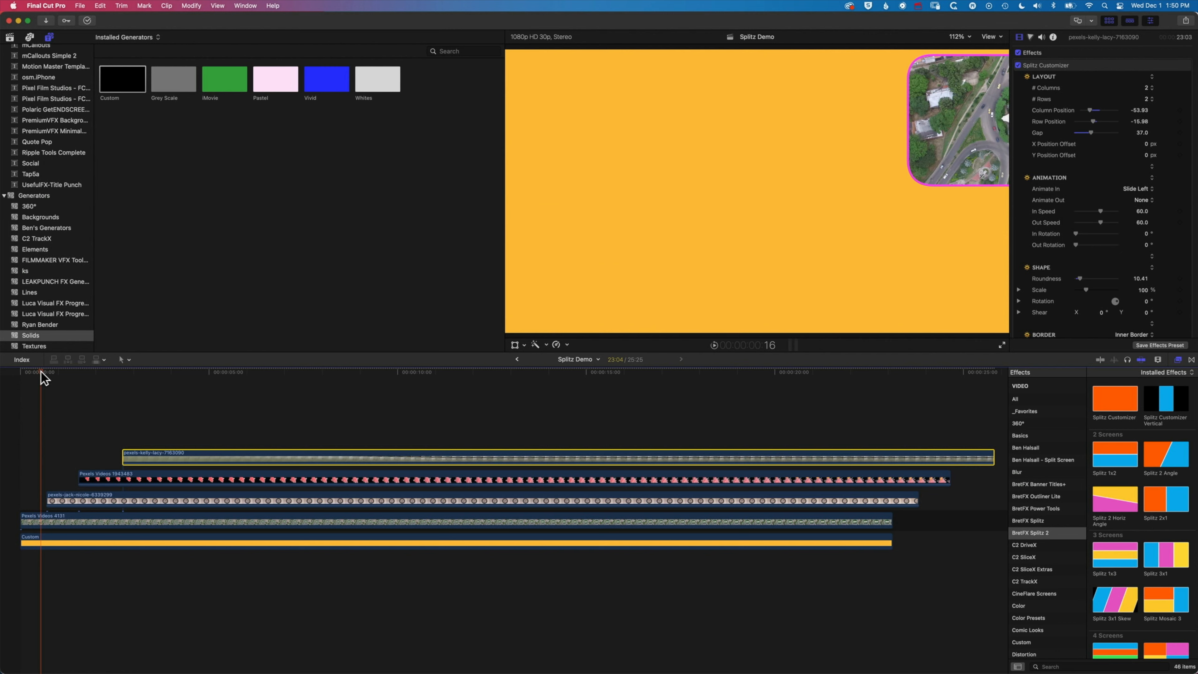
left_click(71, 524)
left_click(1141, 189)
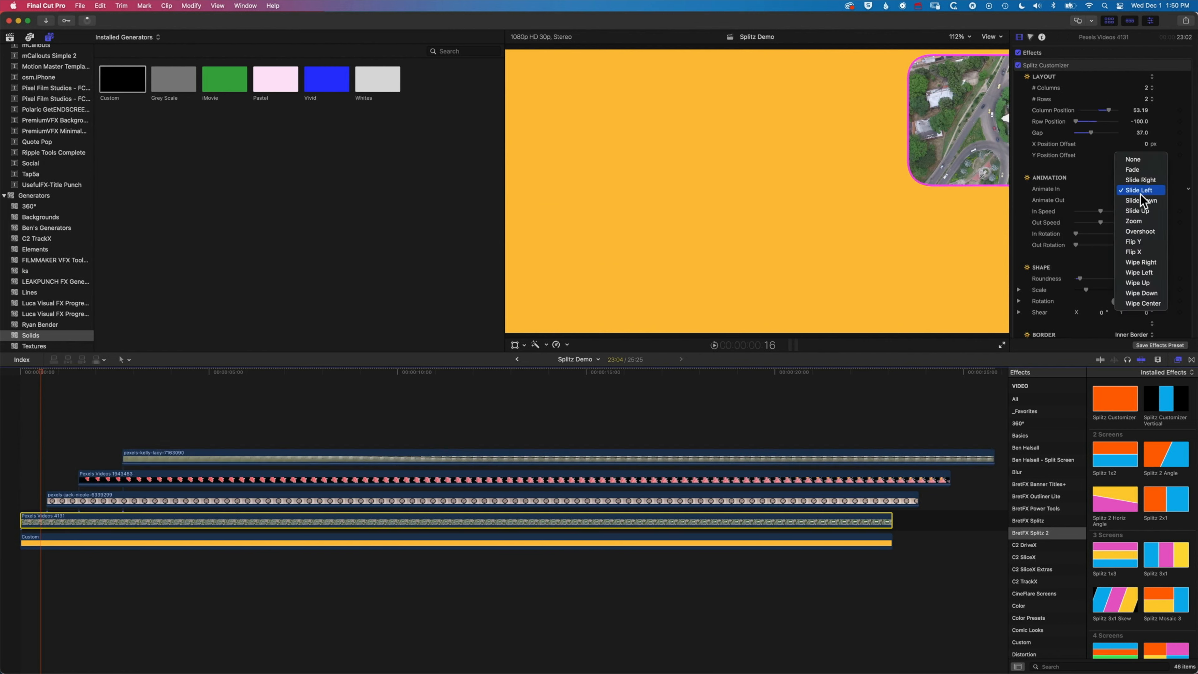
left_click(1141, 180)
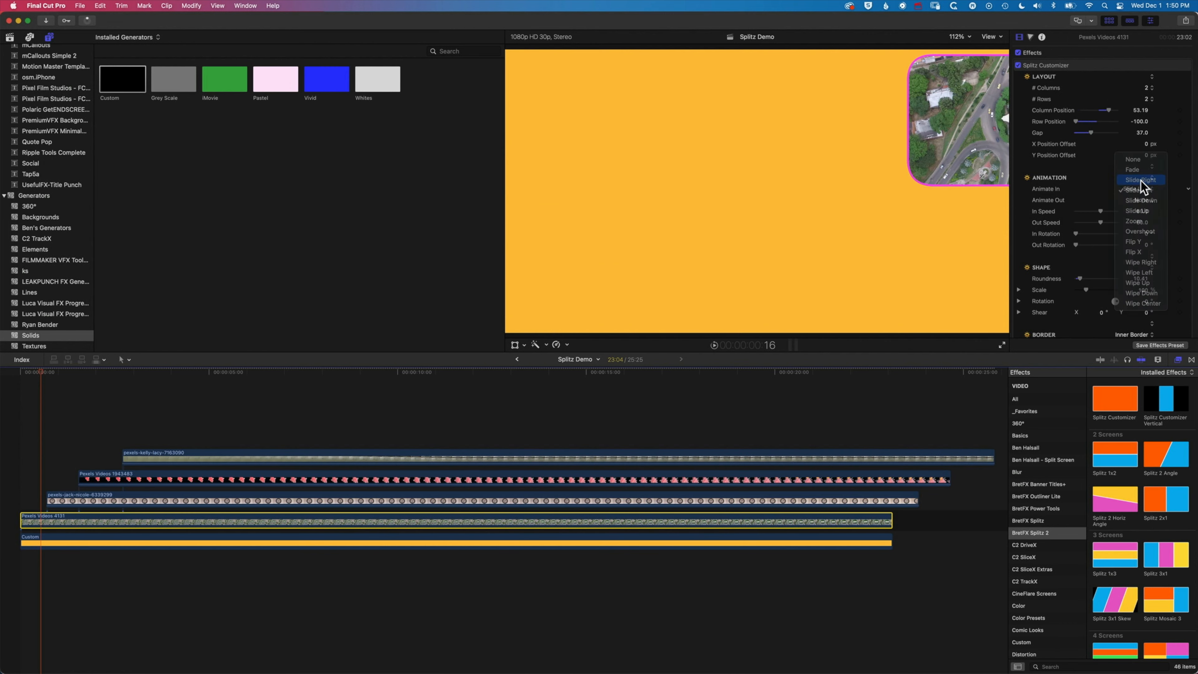
Set the clock cell's Animate In to Slide Up.
left_click(67, 502)
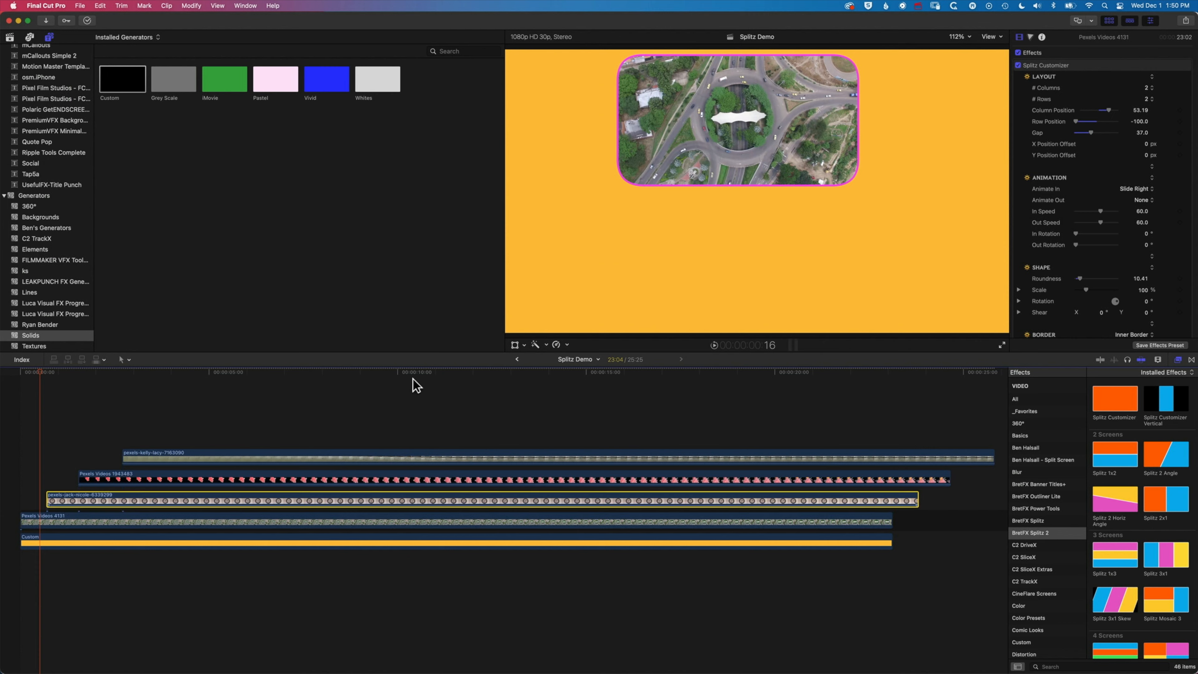
left_click(1136, 189)
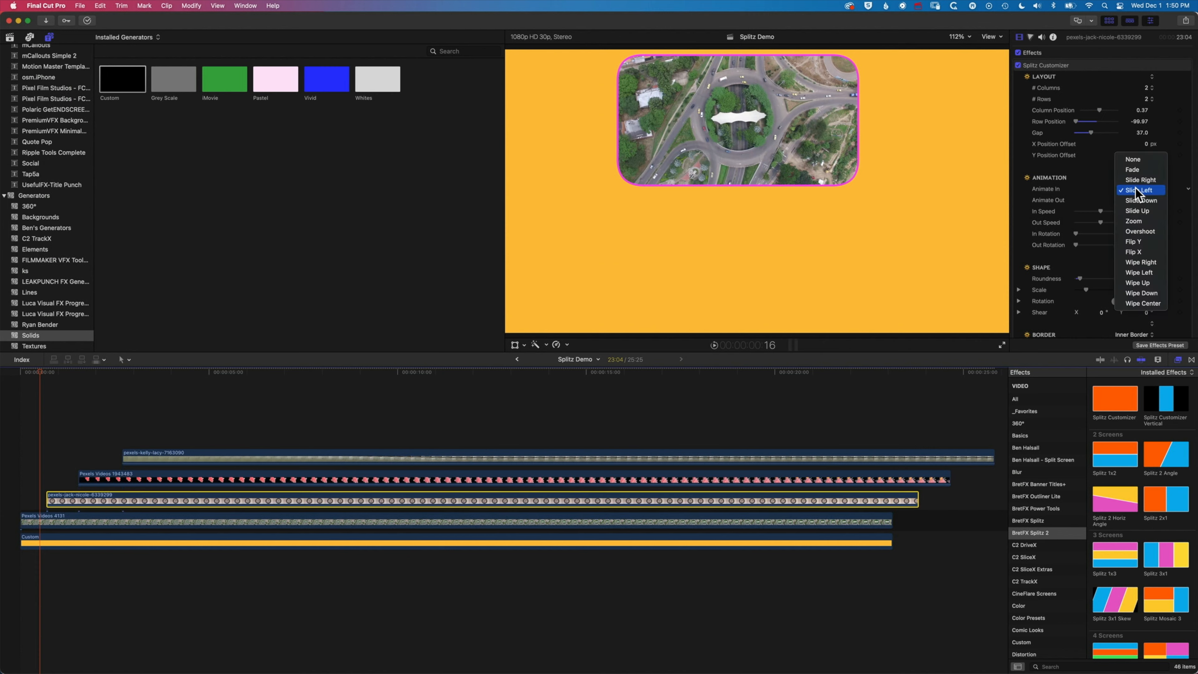
left_click(1138, 211)
Set the ink cell's Animate In to Slide Right.
left_click(146, 481)
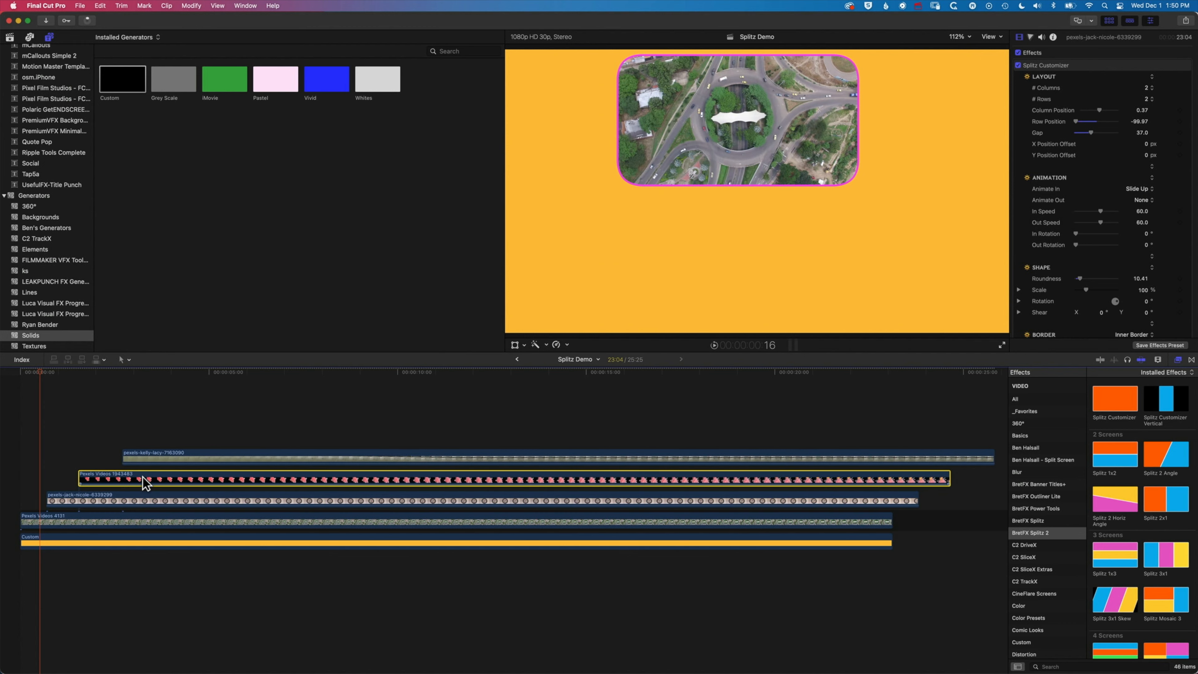
left_click(112, 373)
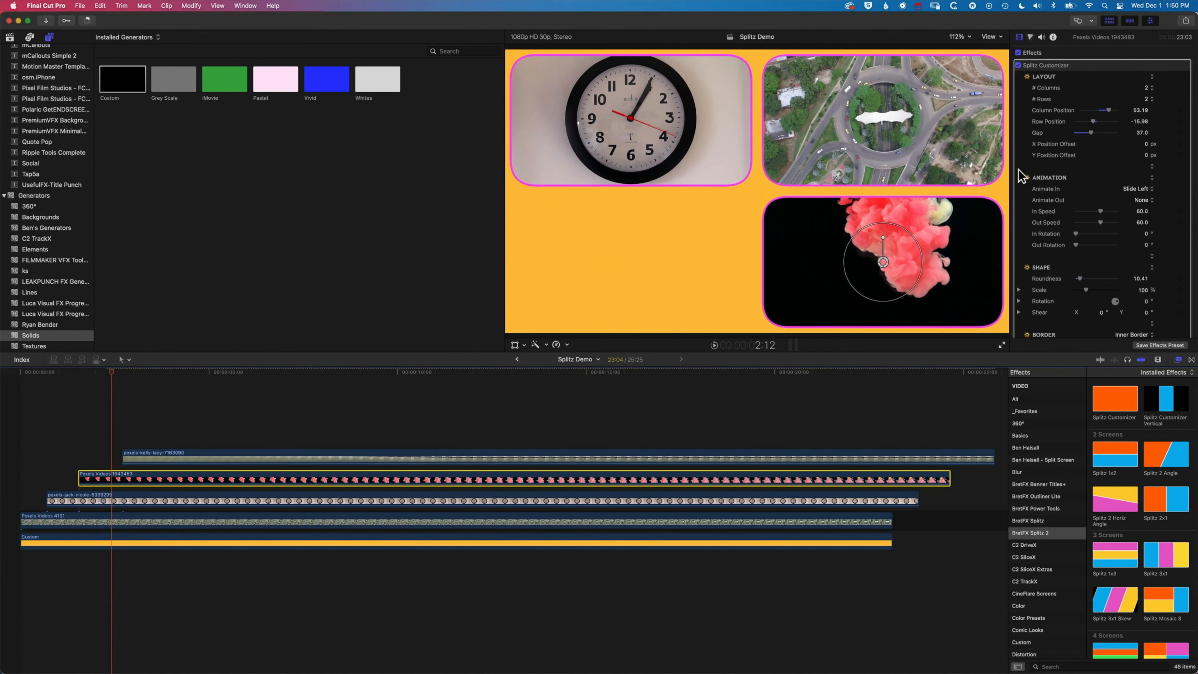
left_click(1141, 191)
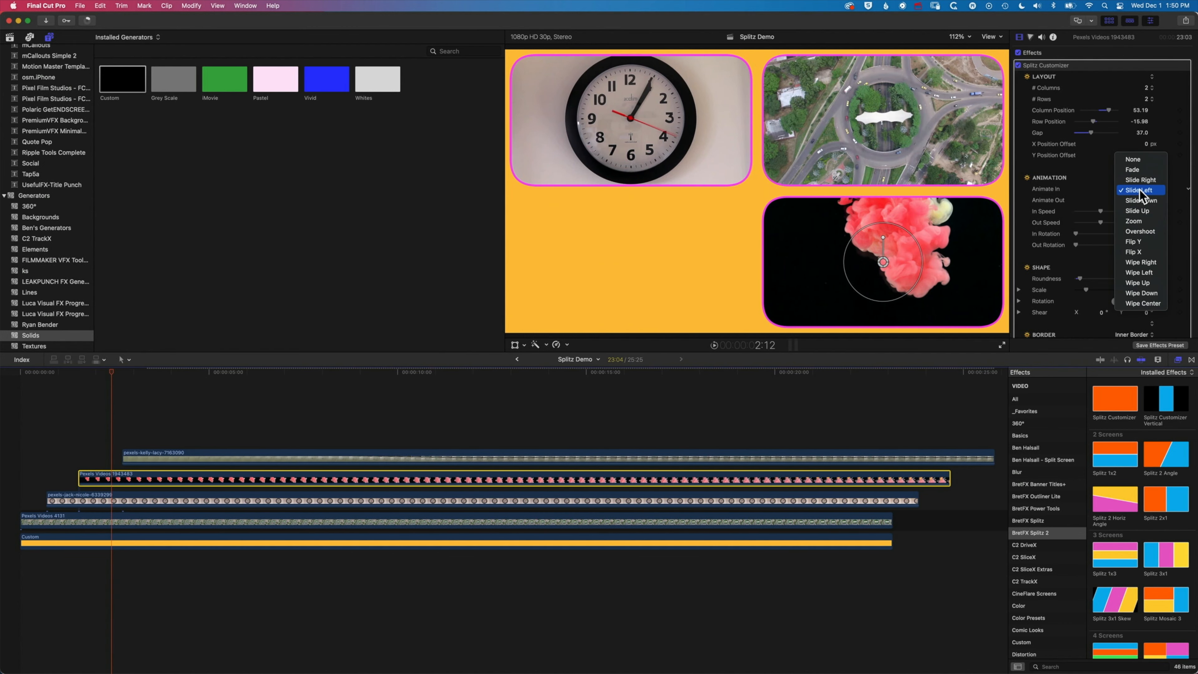
left_click(1139, 181)
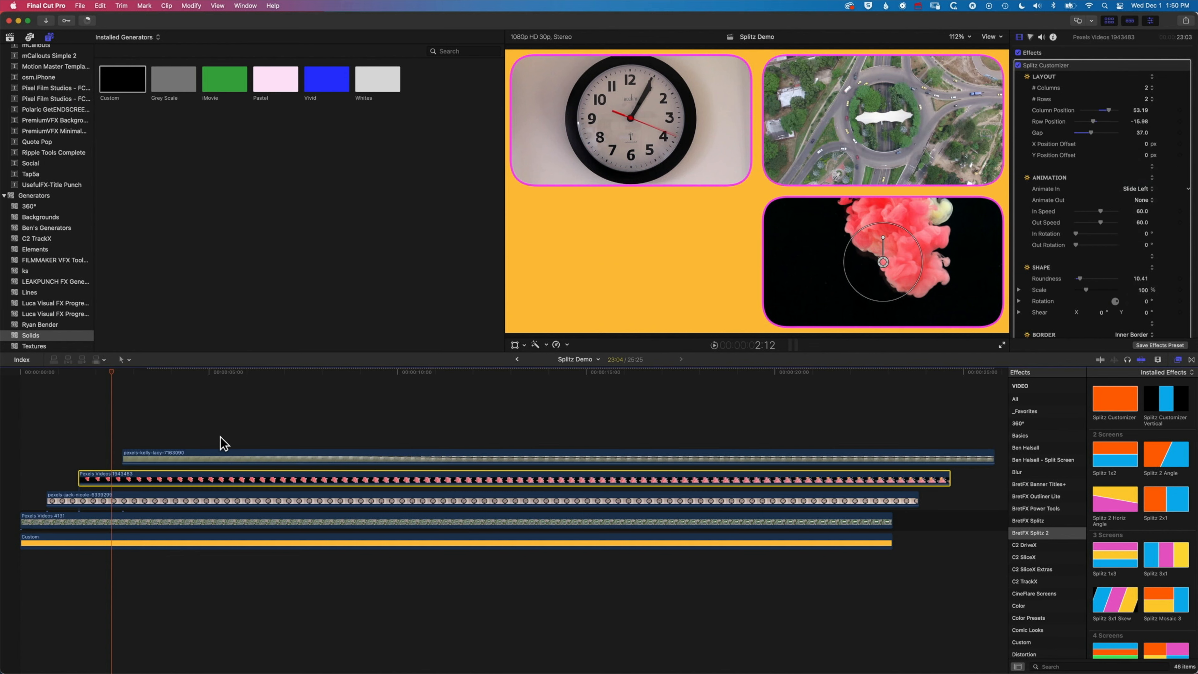
Set the rowing cell's Animate In to Slide Up and play the sequence from the beginning.
left_click(215, 459)
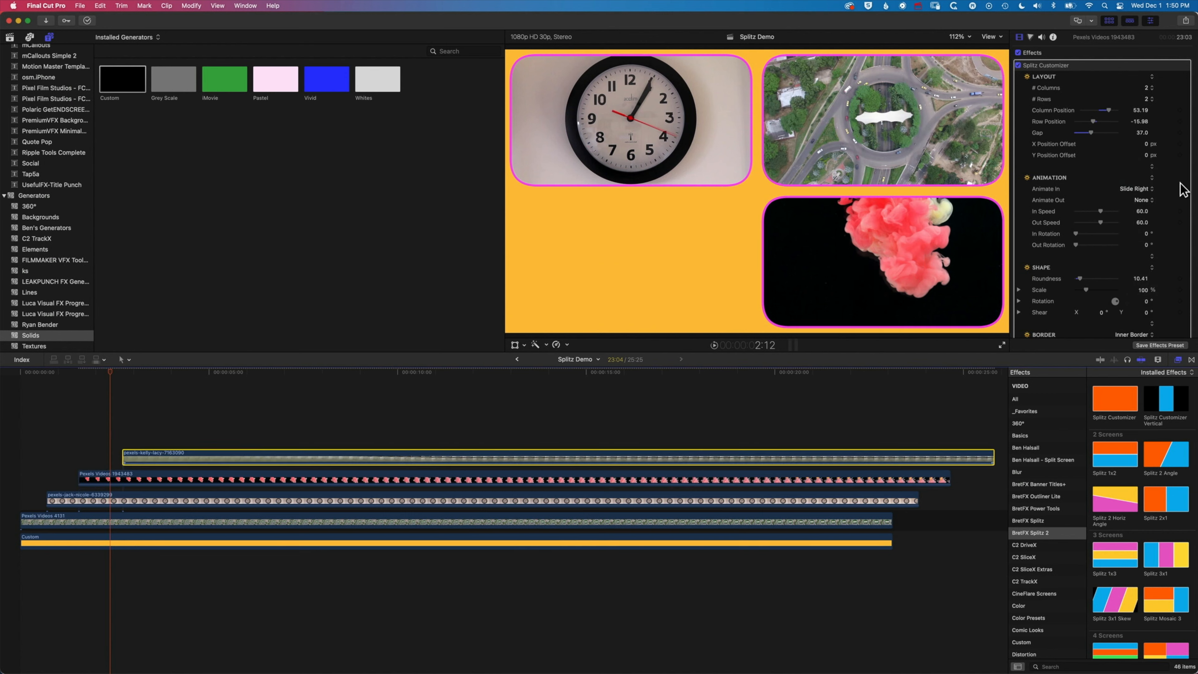
left_click(1150, 190)
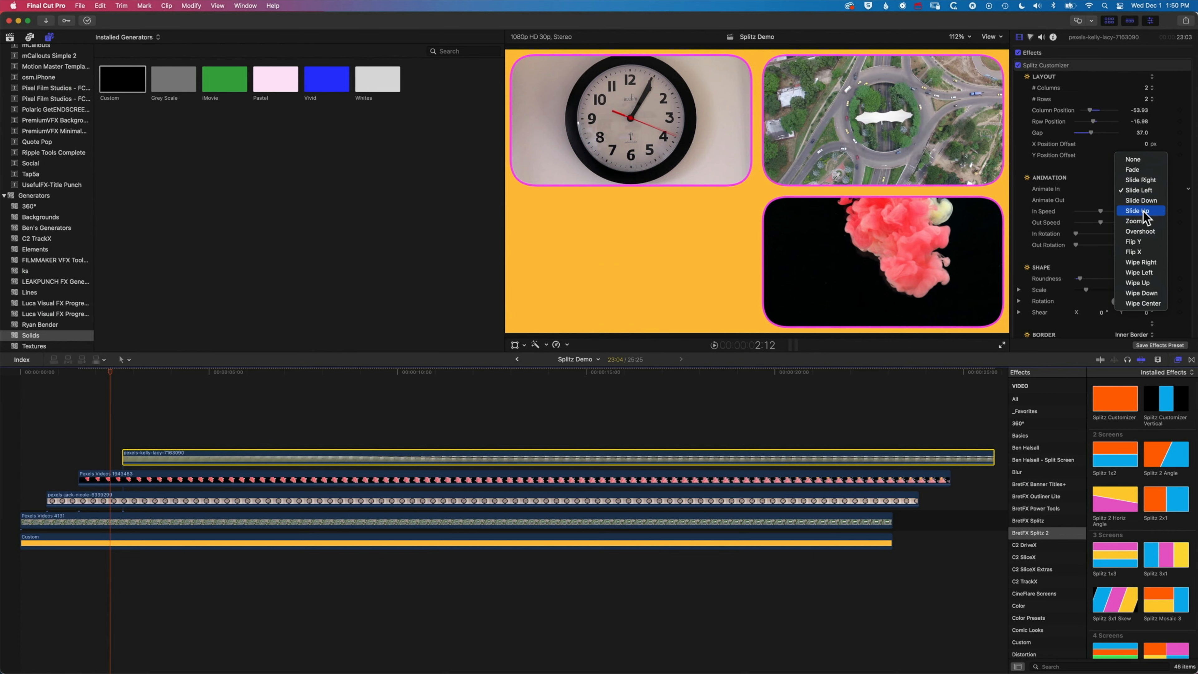
key("Escape")
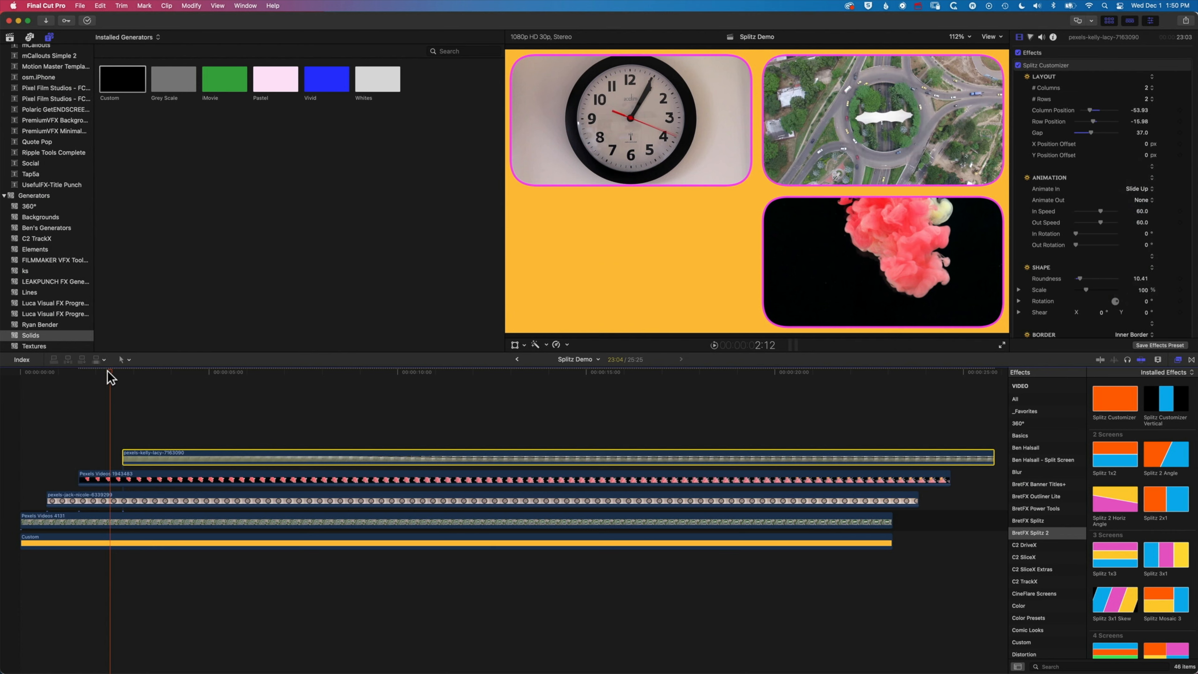
left_click_drag(108, 372, 3, 377)
key("space")
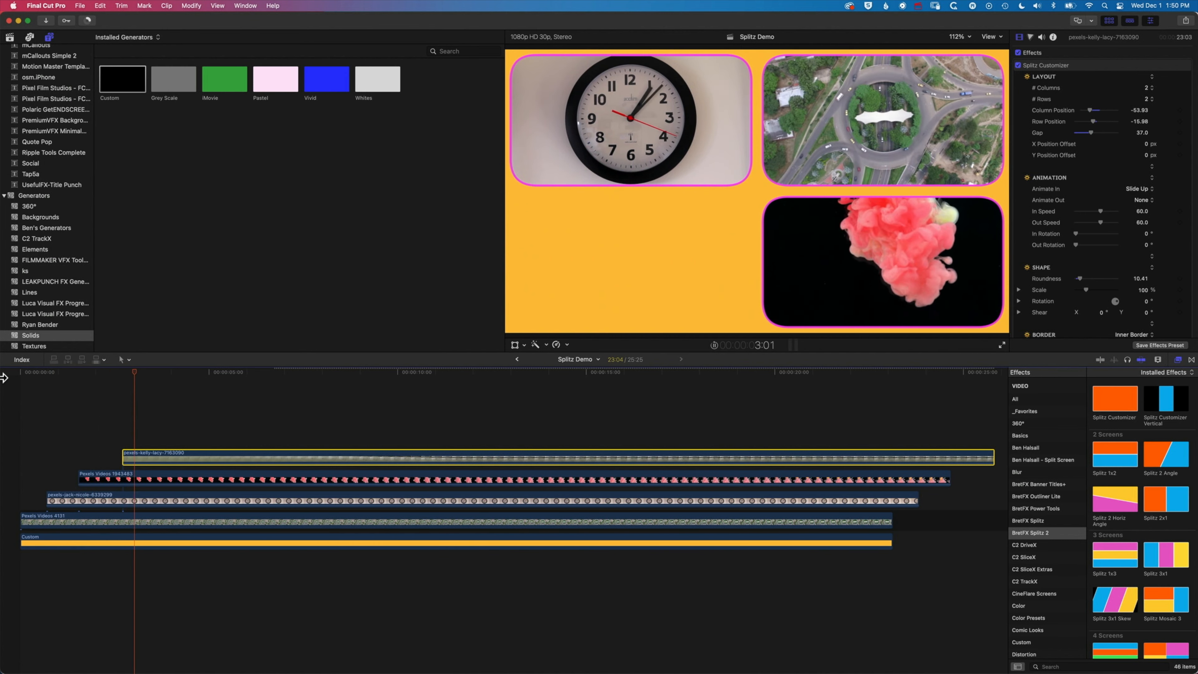
Move the rowing clip earlier so it starts at 2:08, while the ink cell is still sliding in.
left_click_drag(196, 458, 143, 462)
left_click_drag(168, 371, 107, 374)
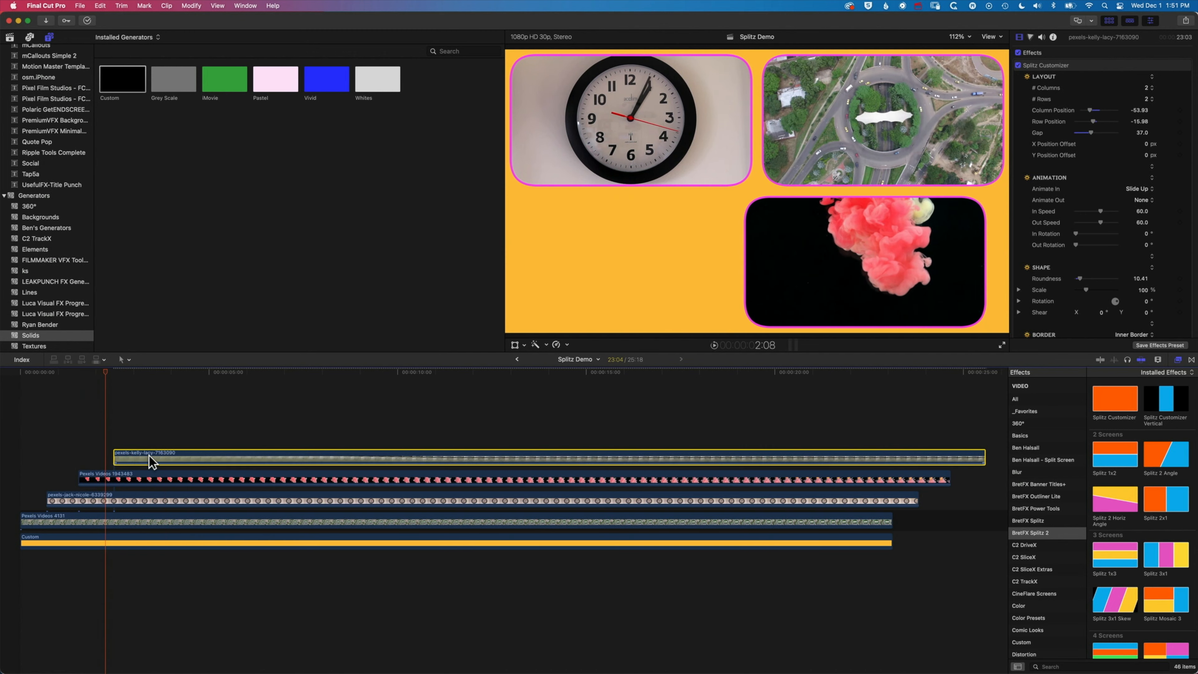
left_click_drag(149, 455, 139, 452)
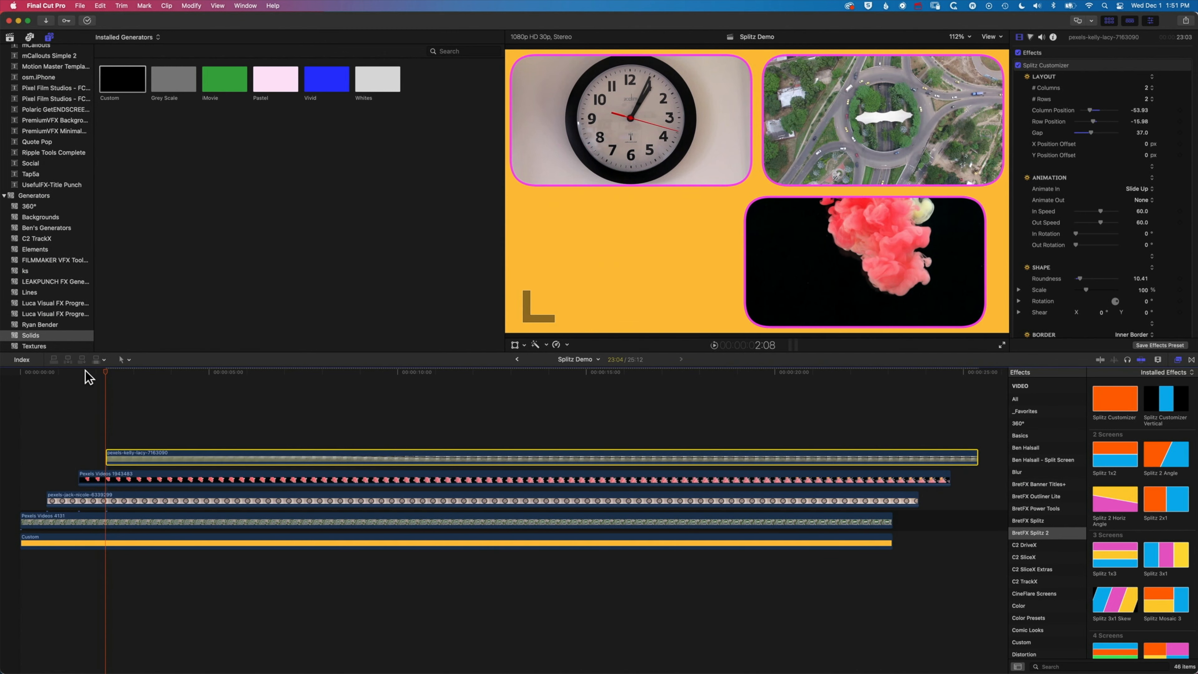
Move the clock clip slightly earlier so its entrance overlaps the roundabout cell's slide-in.
left_click_drag(85, 371, 45, 369)
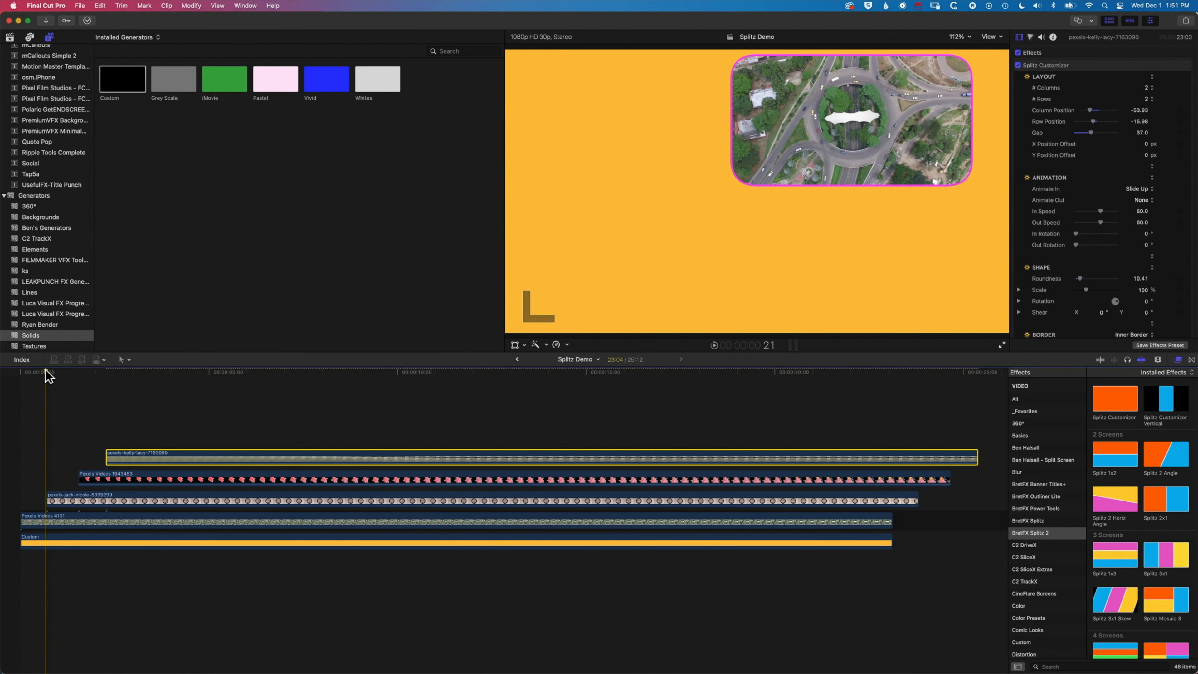
left_click_drag(90, 498, 80, 496)
left_click_drag(37, 373, 56, 373)
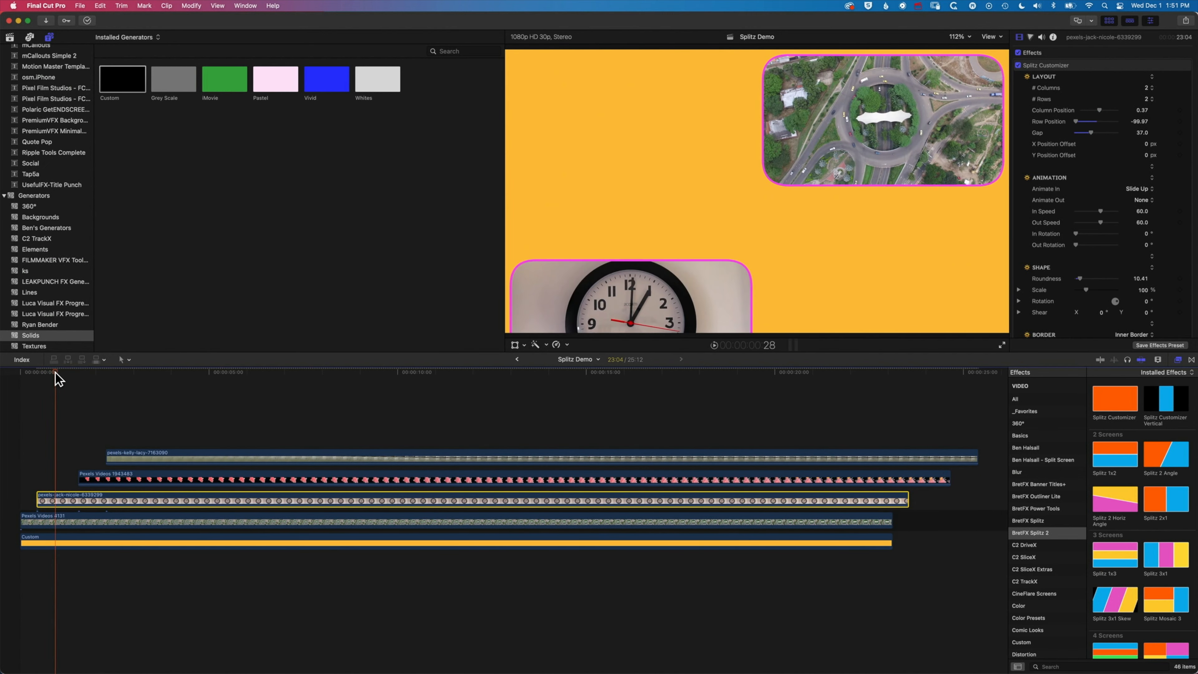
Move the ink clip earlier to start at about one second and the rowing clip to start at 1:20.
left_click_drag(113, 477, 91, 477)
mouse_move(70, 373)
left_mouse_down()
mouse_move(43, 373)
mouse_move(96, 373)
mouse_move(84, 379)
left_mouse_up()
key("period")
key("period")
key("period")
key("period")
key("period")
left_click(136, 452)
left_click_drag(136, 452, 124, 452)
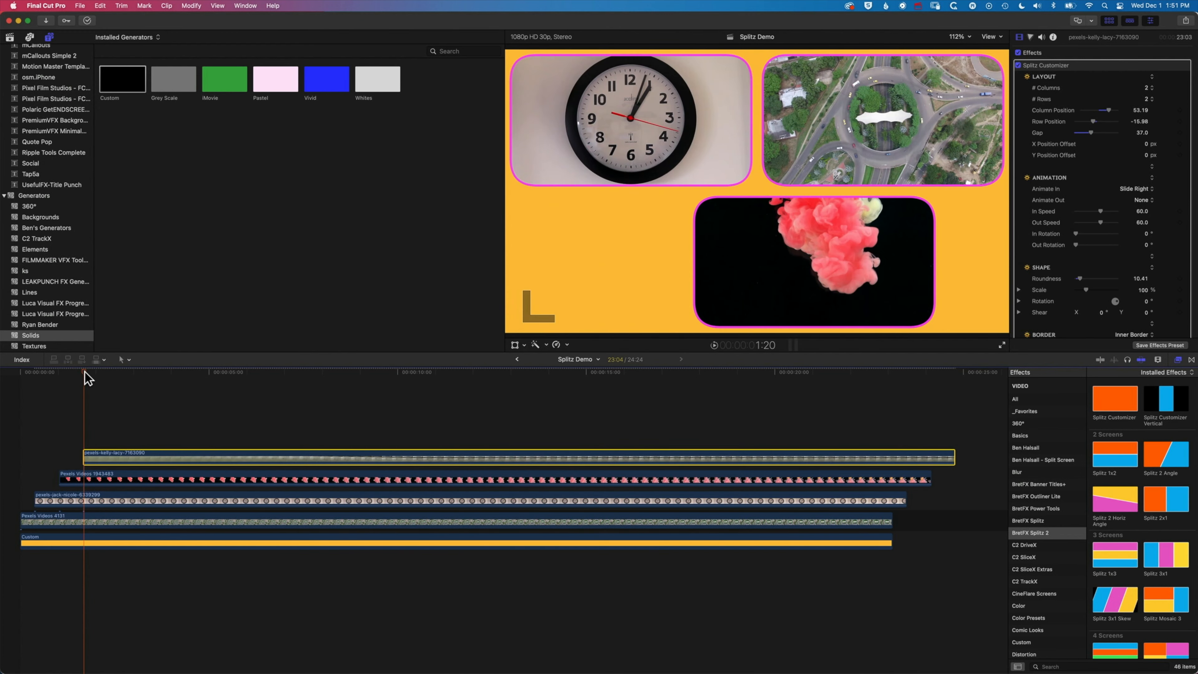
Play the tightened sequence from the beginning to review the overlapping entrances.
left_click(27, 375)
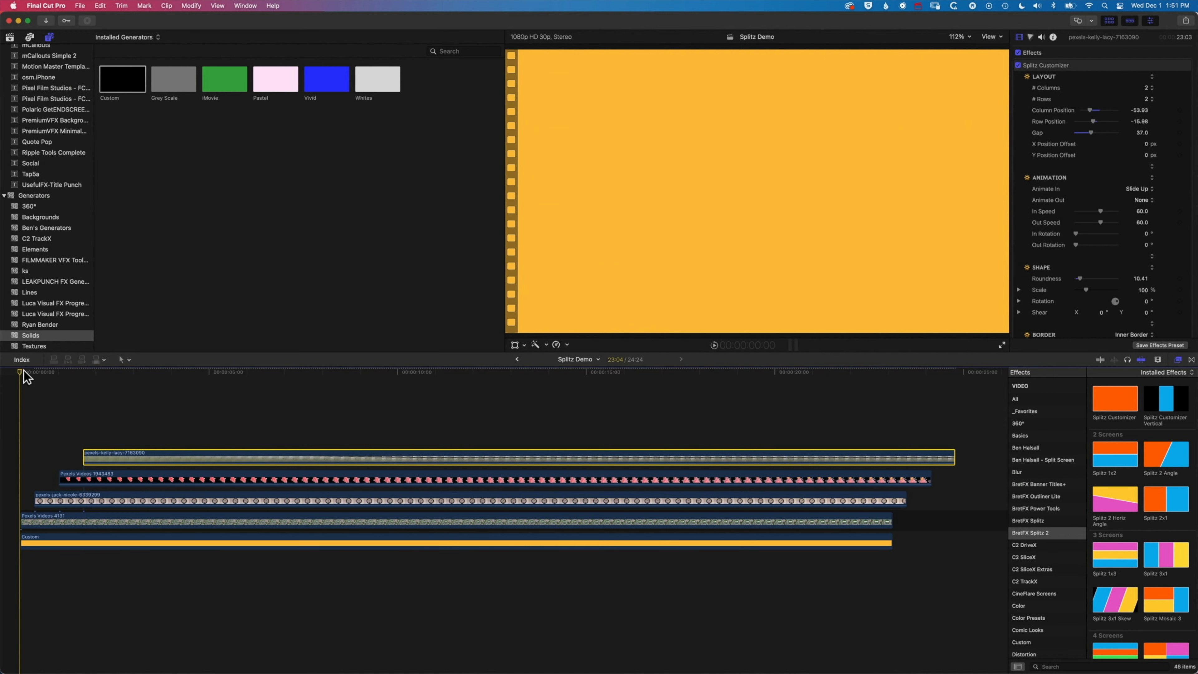
key("space")
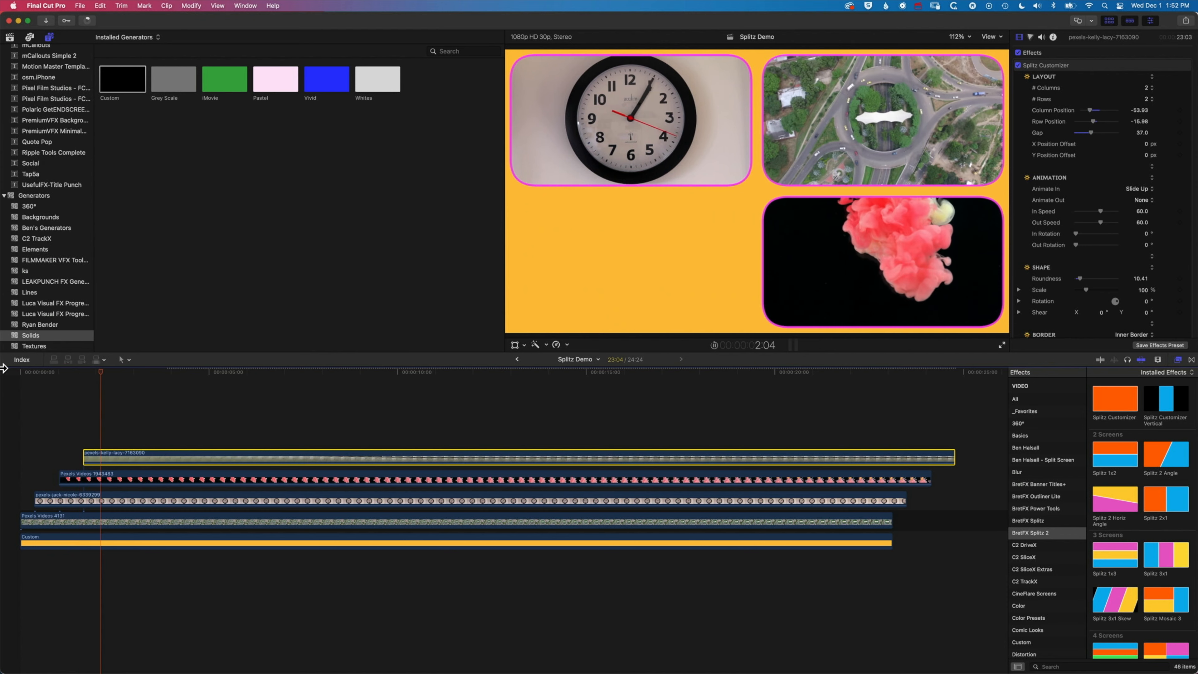
left_click(26, 374)
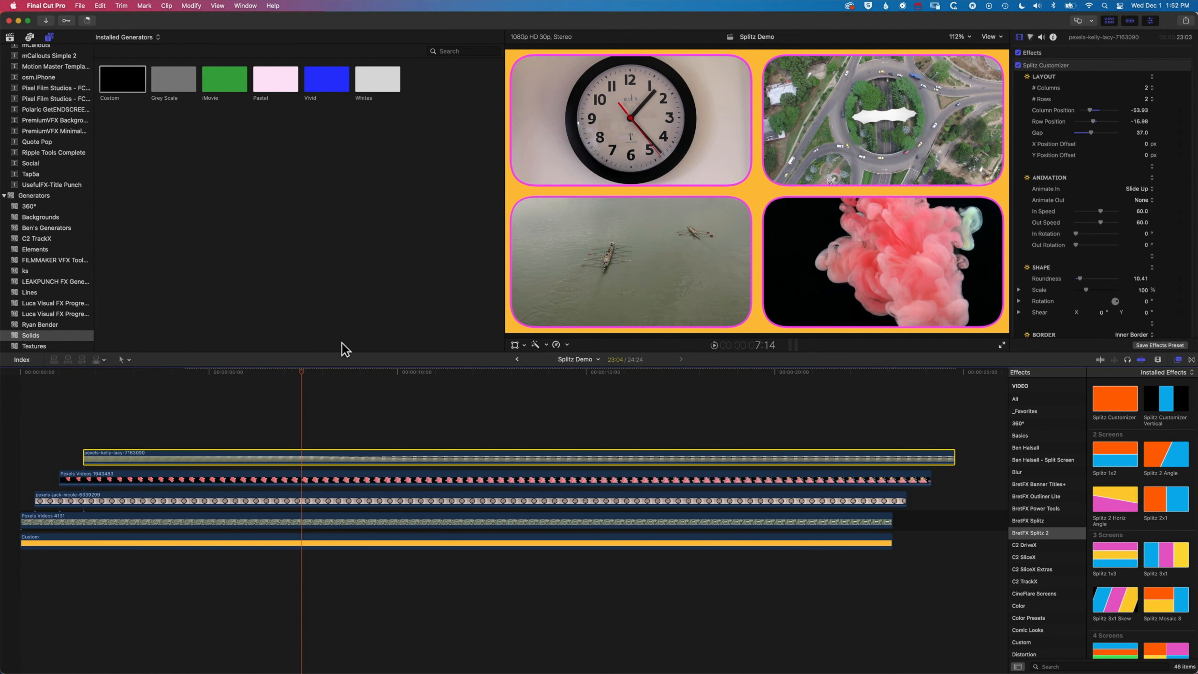
In the clock clip's Source settings, set the Y position to -0.01 px and the size to 172.
left_click(277, 499)
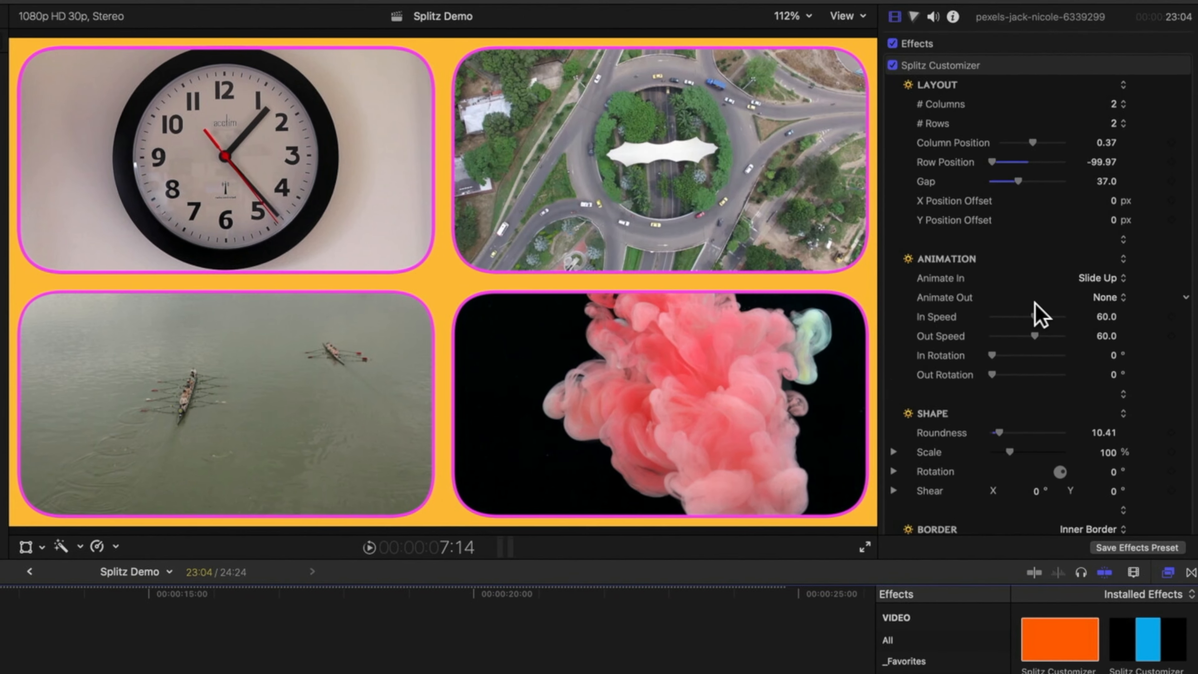
scroll(1104, 209, "down", 3)
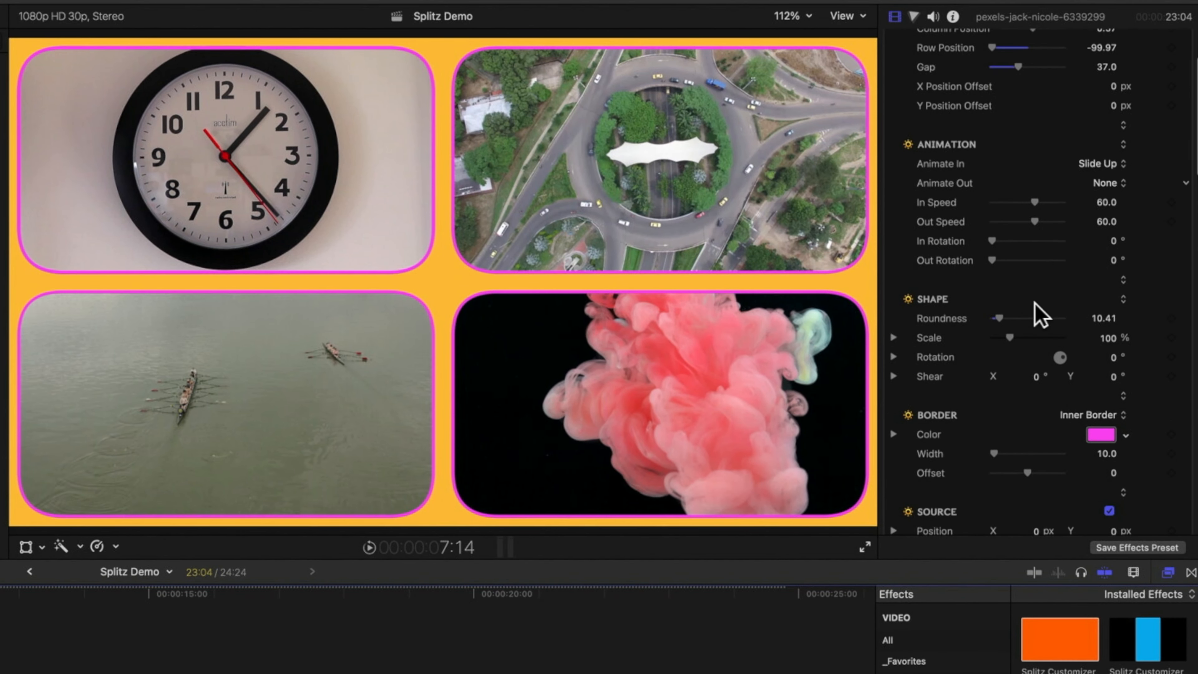
scroll(1020, 331, "down", 5)
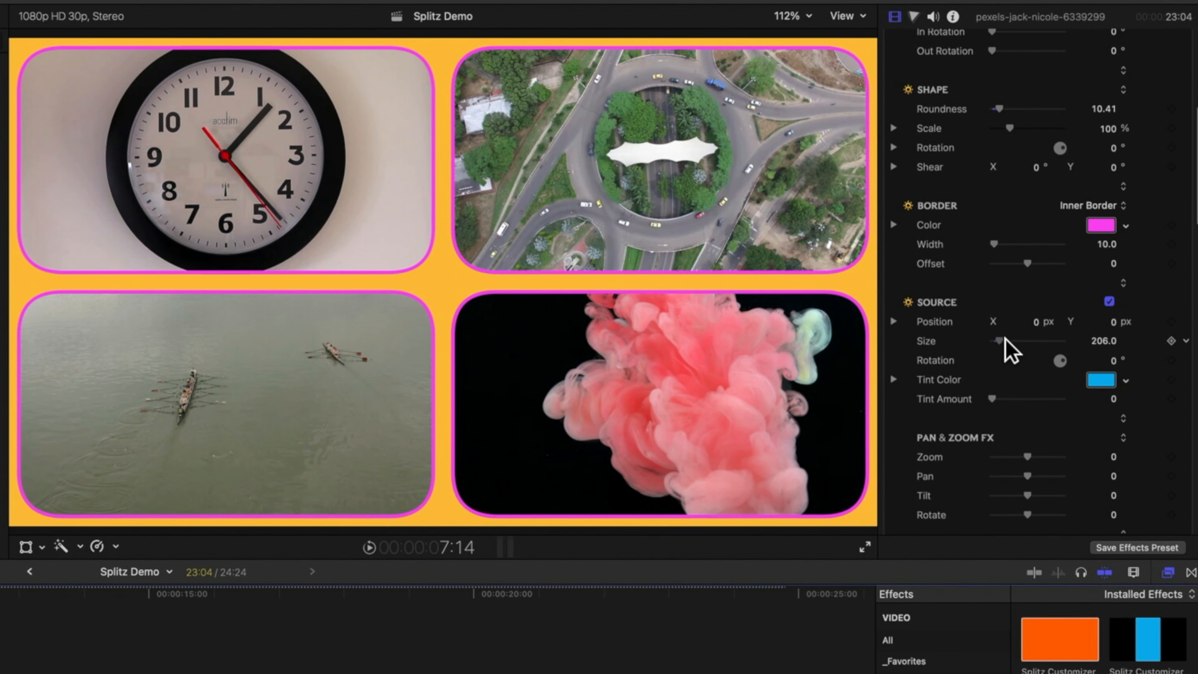
left_click_drag(1004, 338, 999, 339)
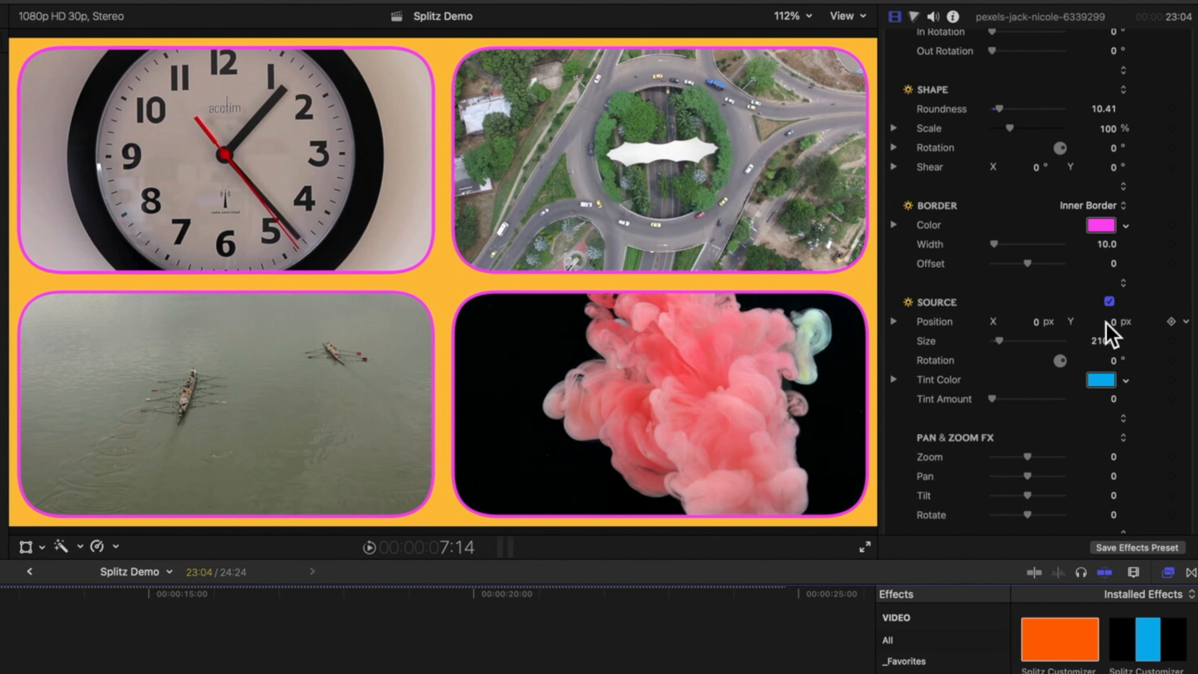
left_click_drag(1112, 321, 1112, 322)
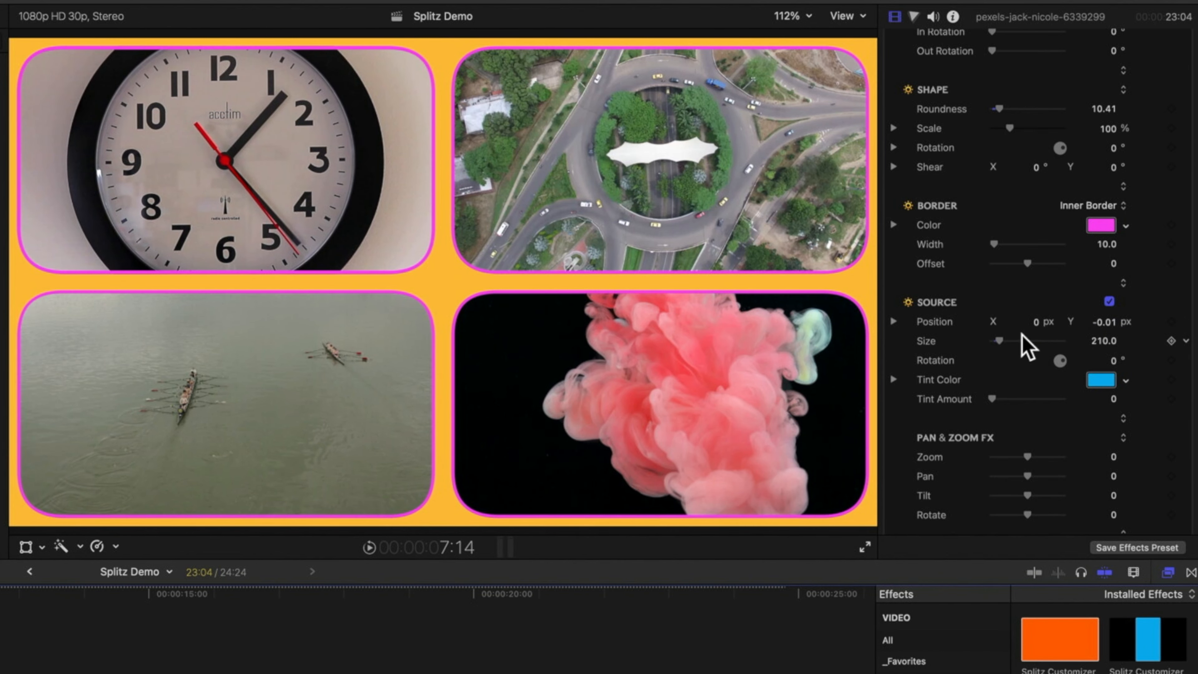
left_click_drag(1100, 337, 1058, 351)
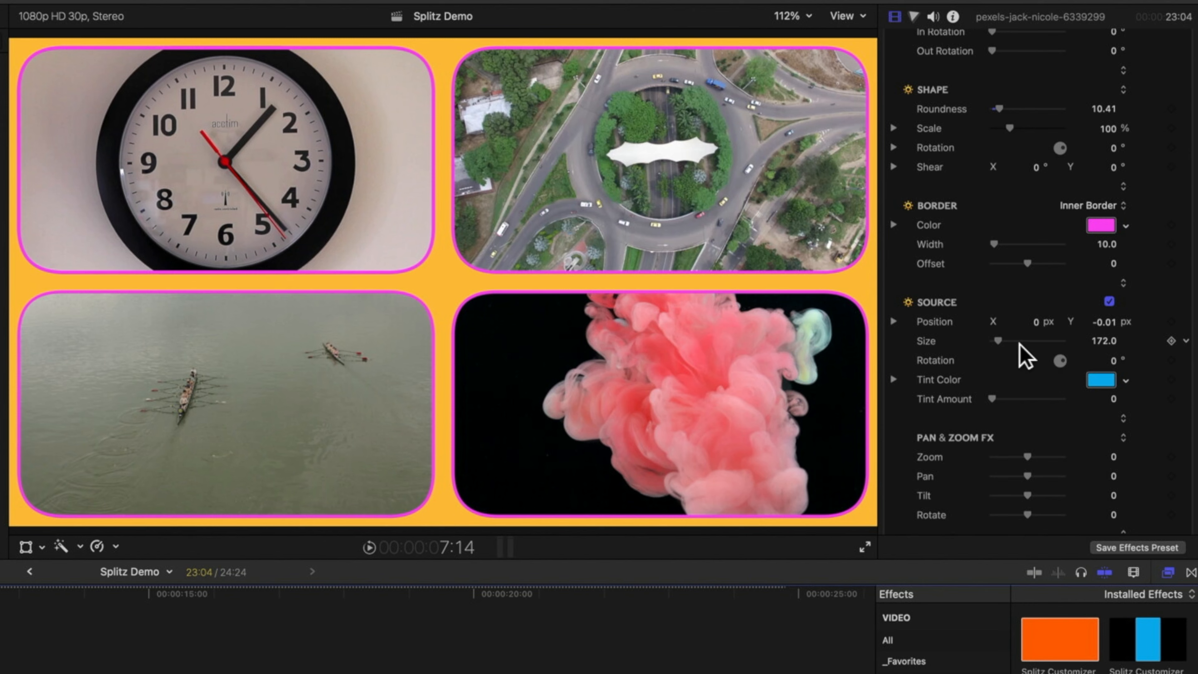
Raise the clock cell's tint amount to 1.0 and change its tint color to mint green.
left_click_drag(997, 398, 1103, 400)
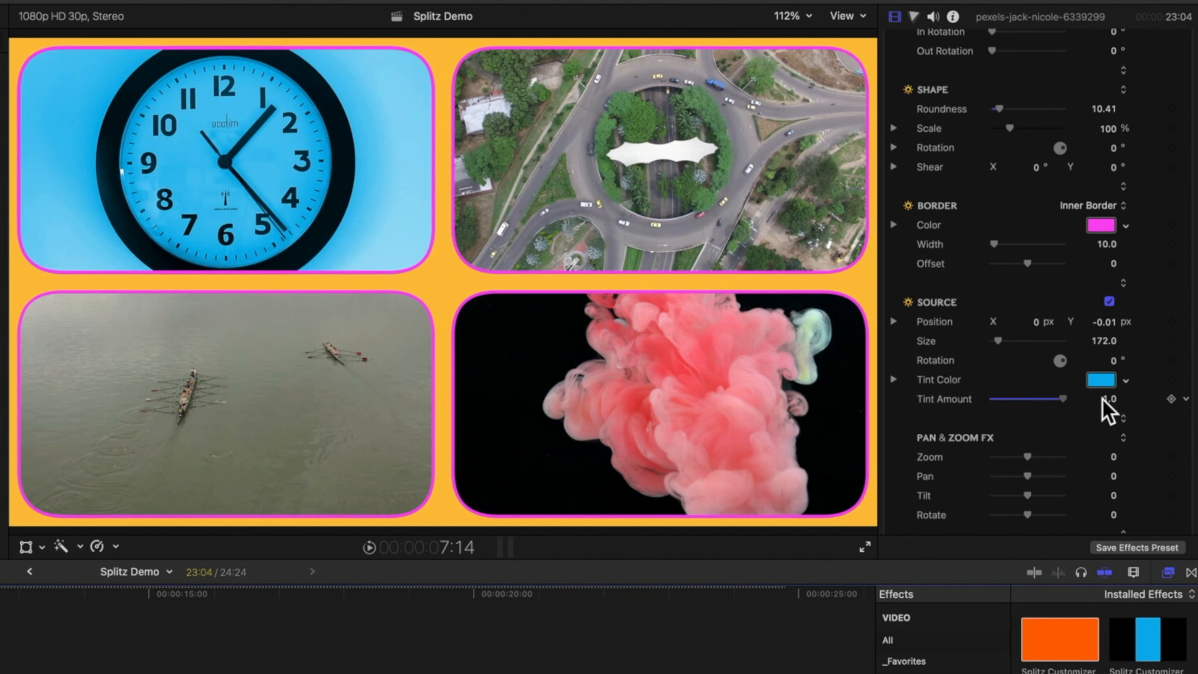
left_click(1127, 381)
left_click_drag(1121, 407, 1062, 468)
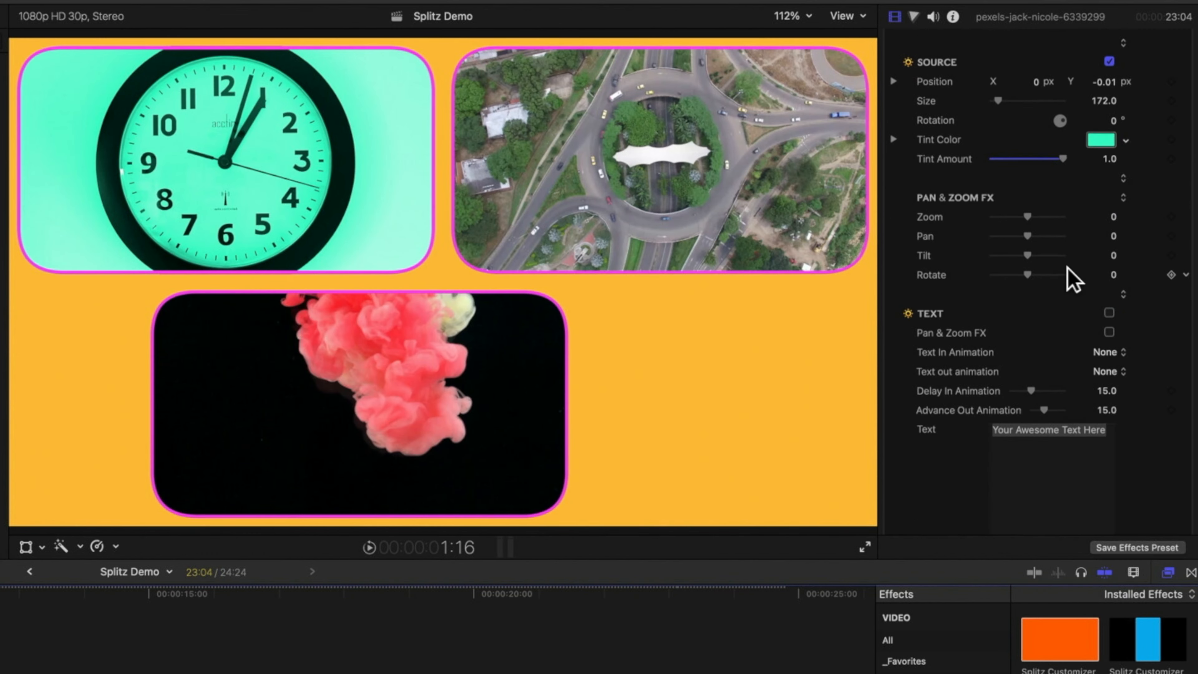
Enable the Text option for the clock cell and replace its placeholder text with "SPLIT".
scroll(1071, 277, "up", 1)
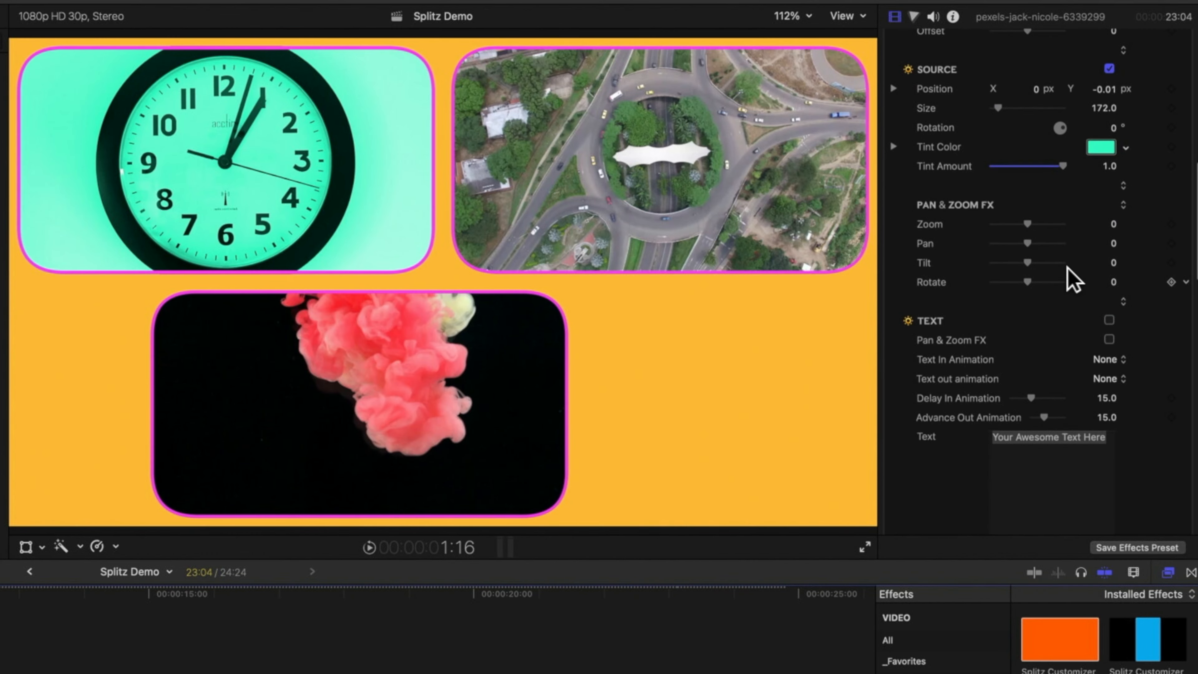
scroll(1068, 270, "down", 10)
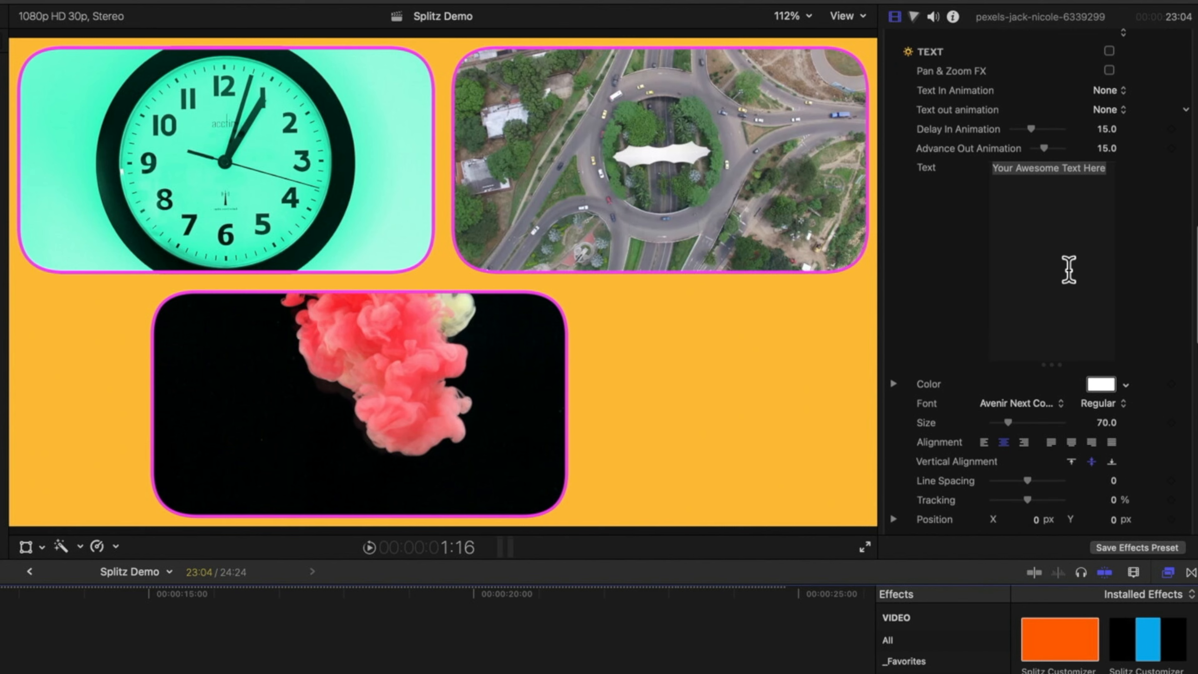
left_click(1041, 222)
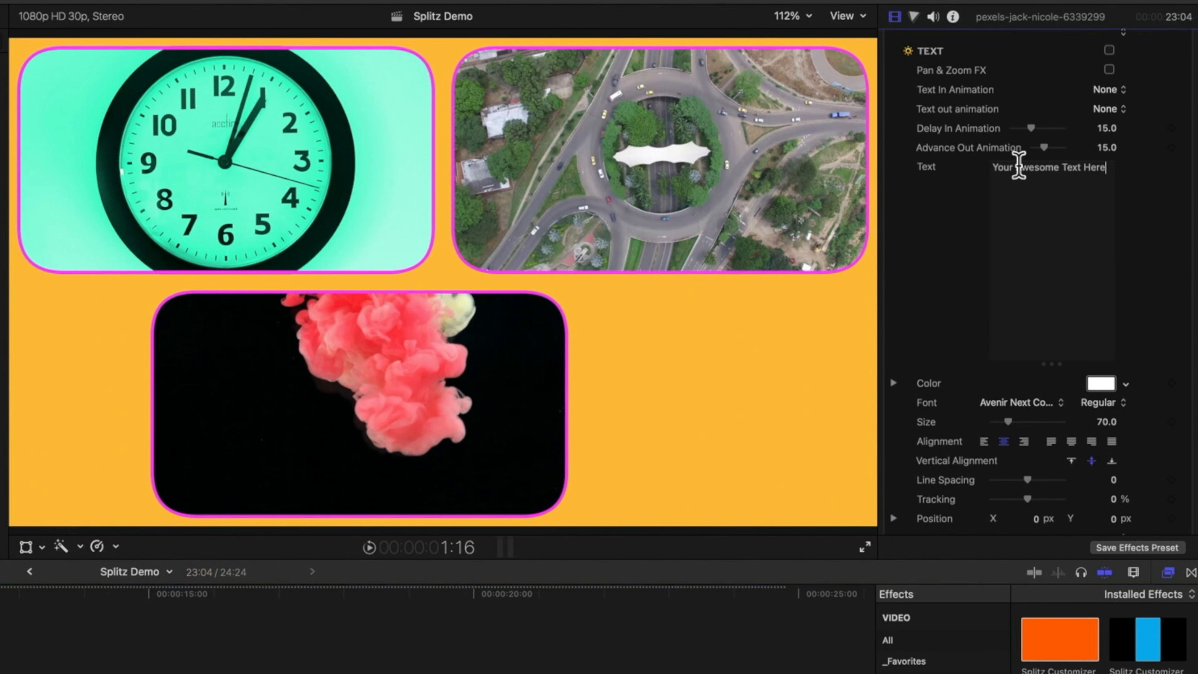
scroll(958, 289, "up", 1)
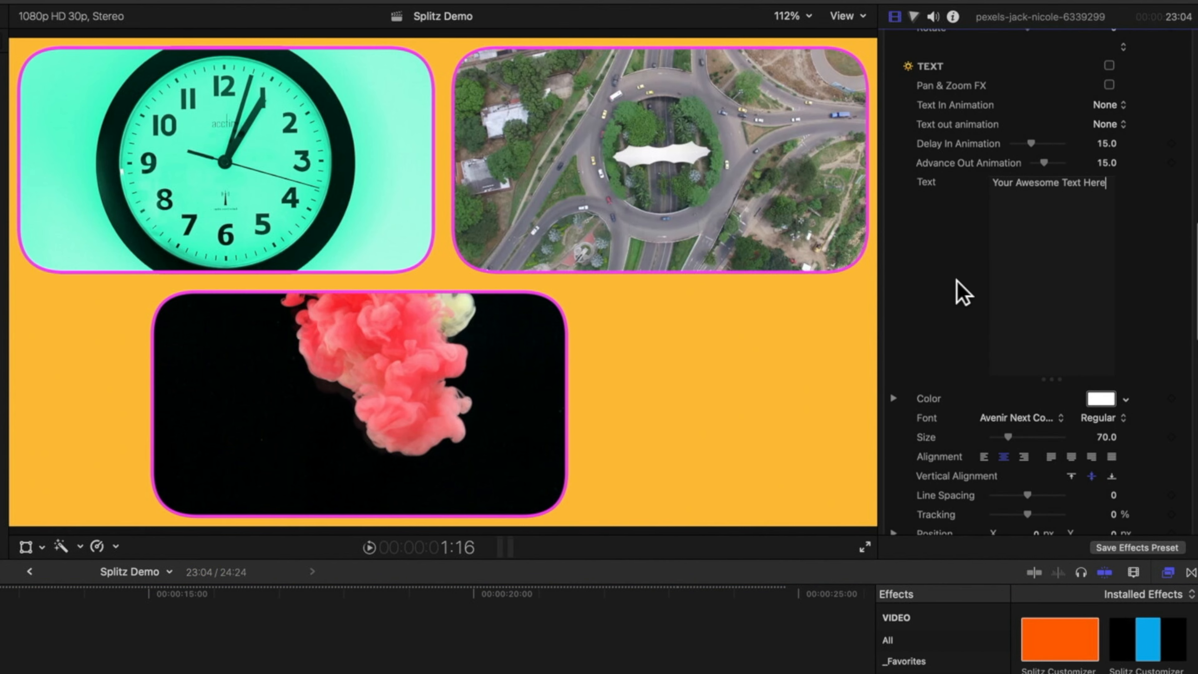
left_click(1110, 65)
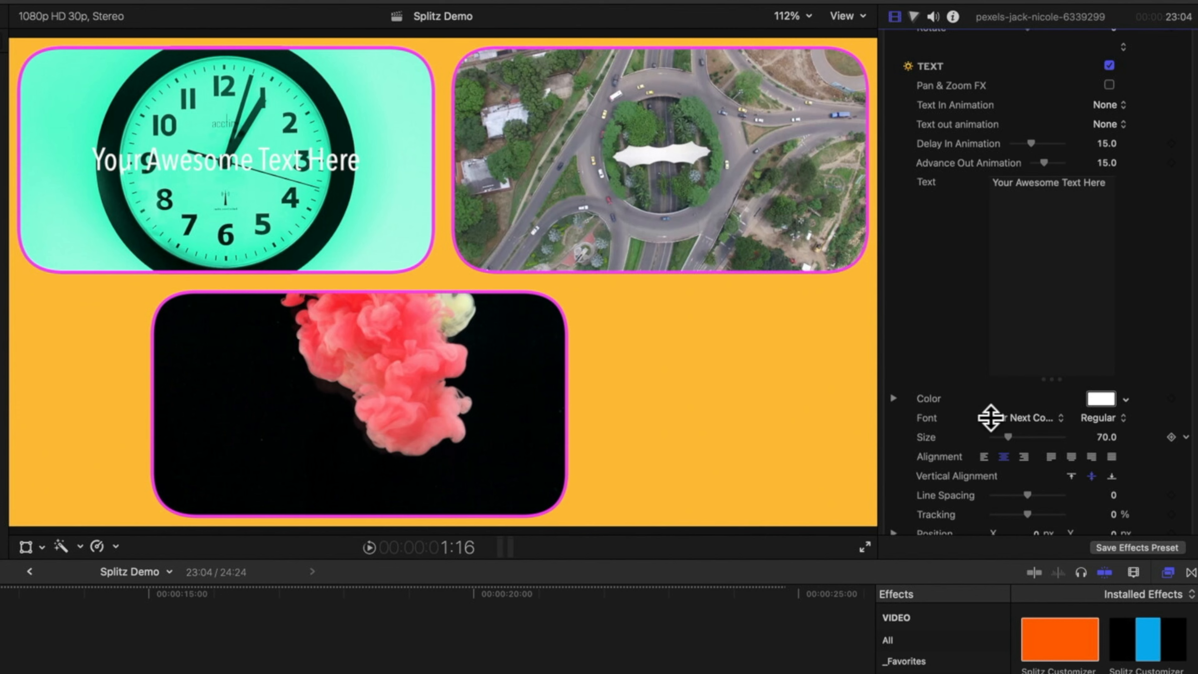
left_click_drag(1110, 182, 881, 159)
type("SPLIT")
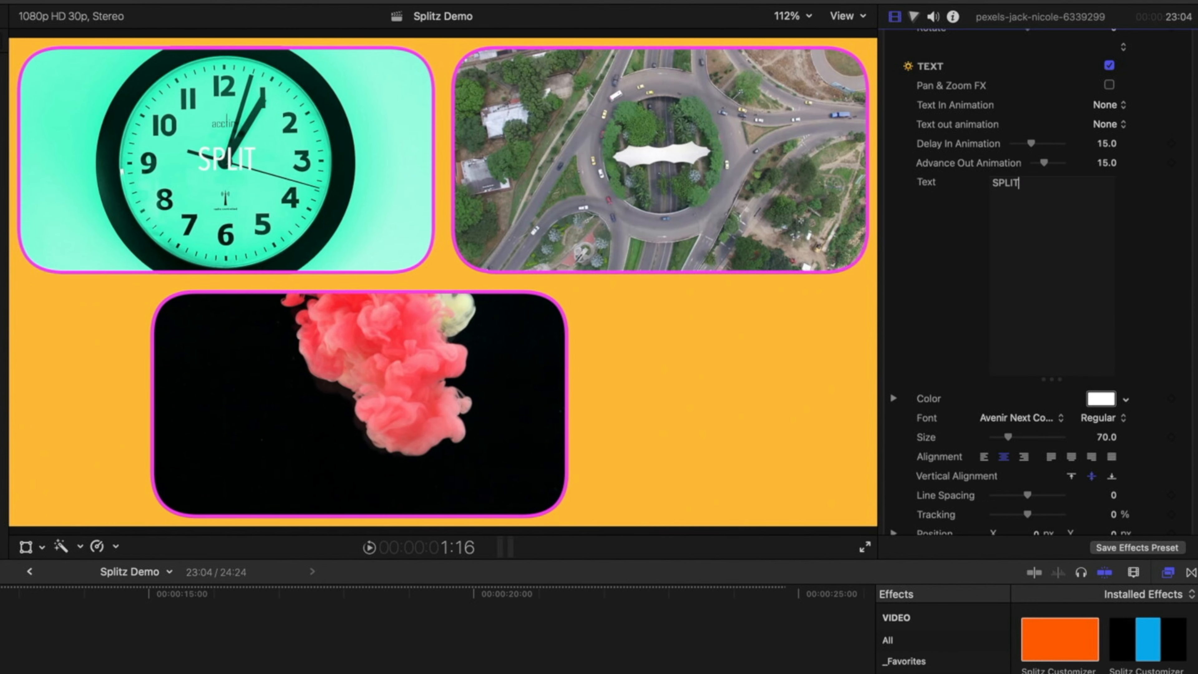
Style the clock cell's text in the AXIS Extra Bold font, magenta, at size 219.
left_click(1046, 419)
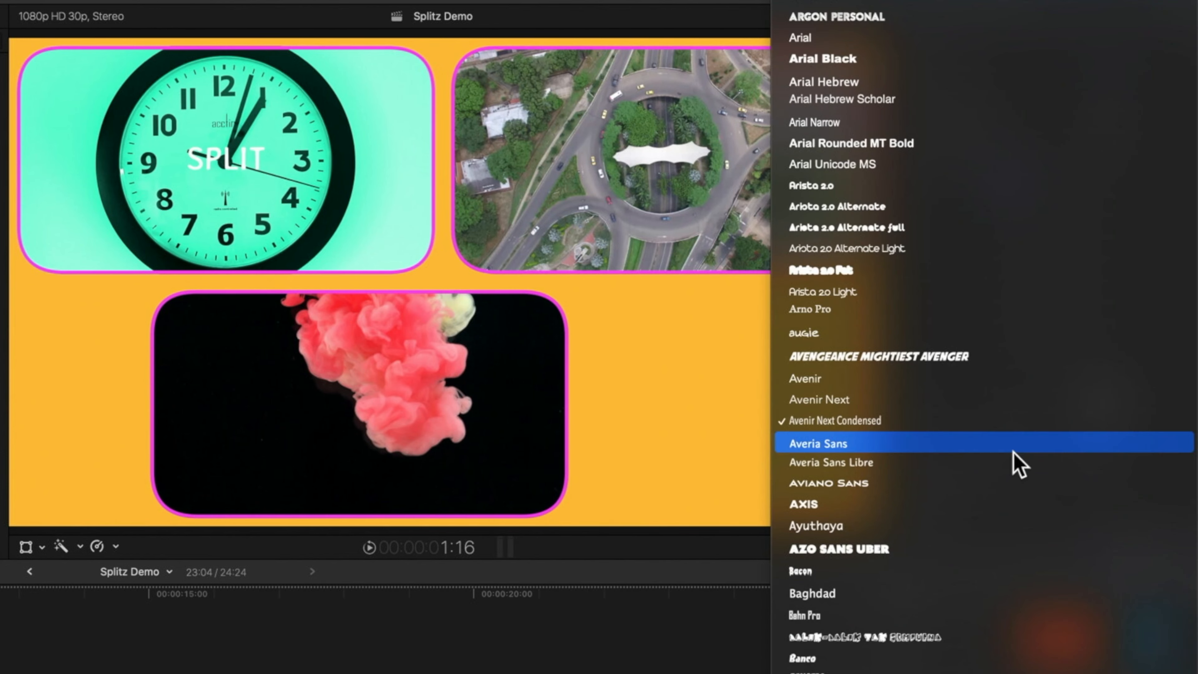
left_click(991, 504)
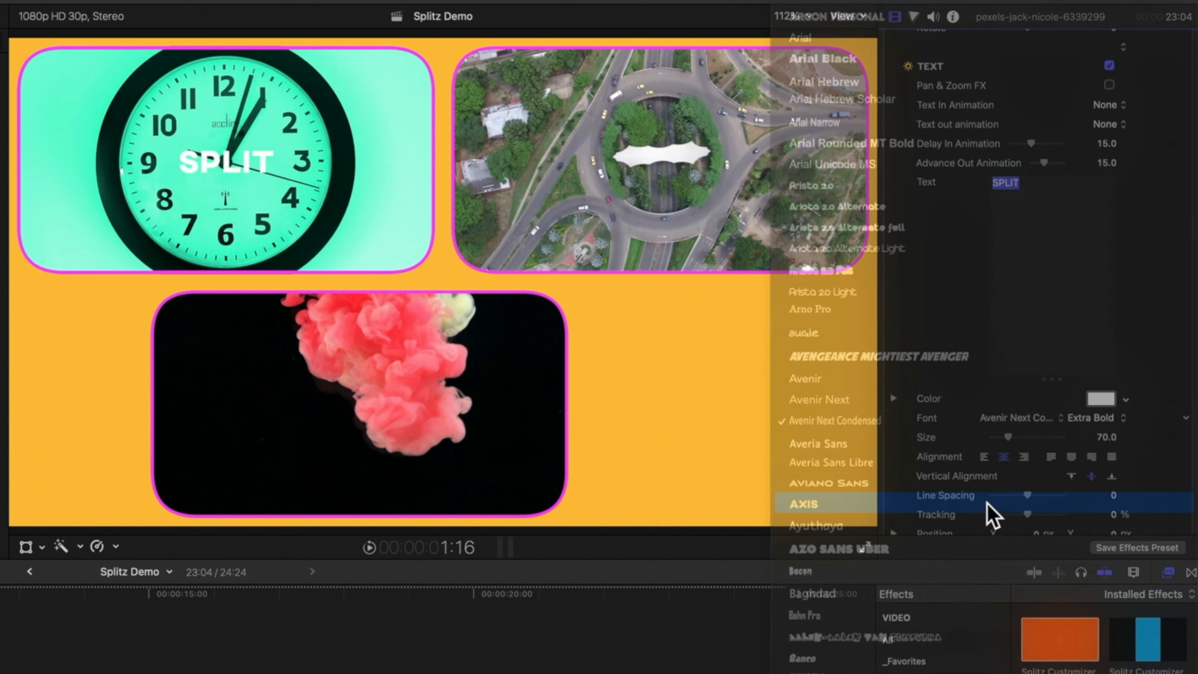
left_click(1126, 400)
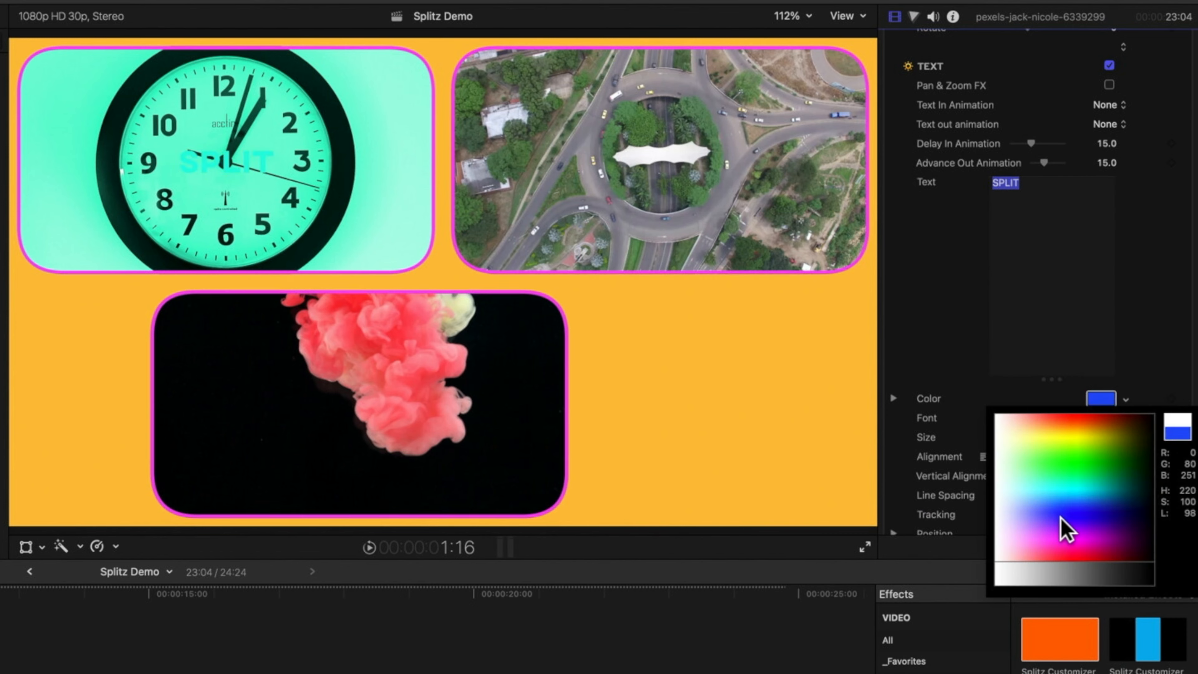
left_click(1065, 540)
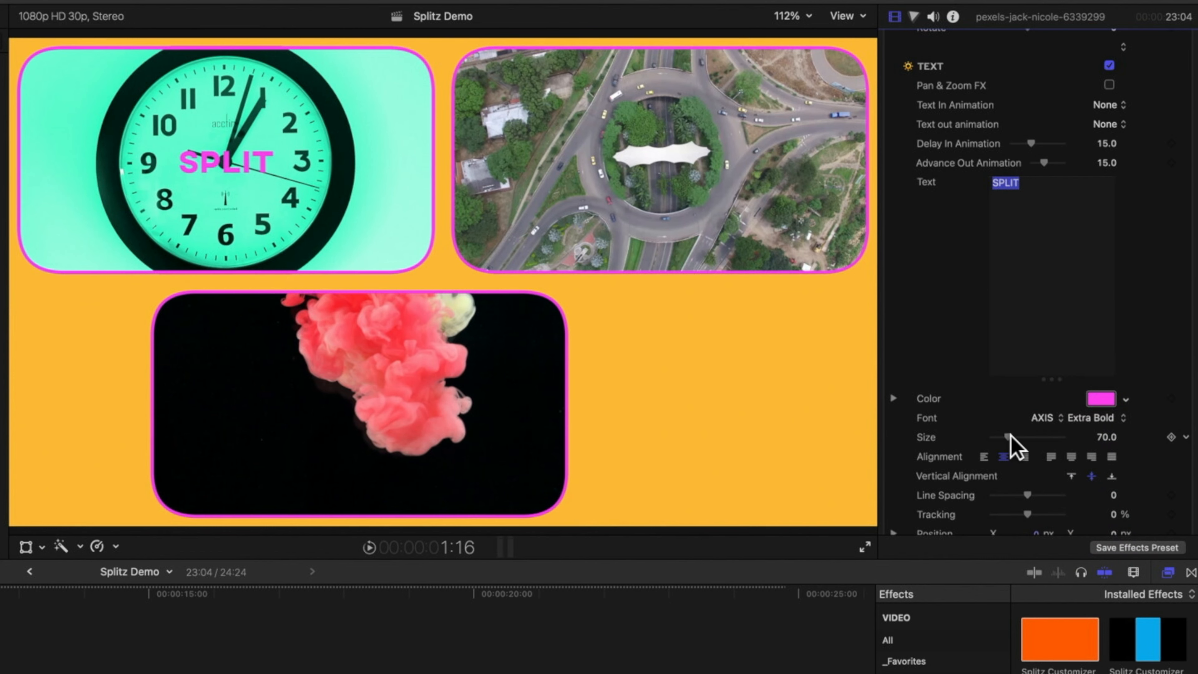
left_click_drag(1010, 434, 1037, 436)
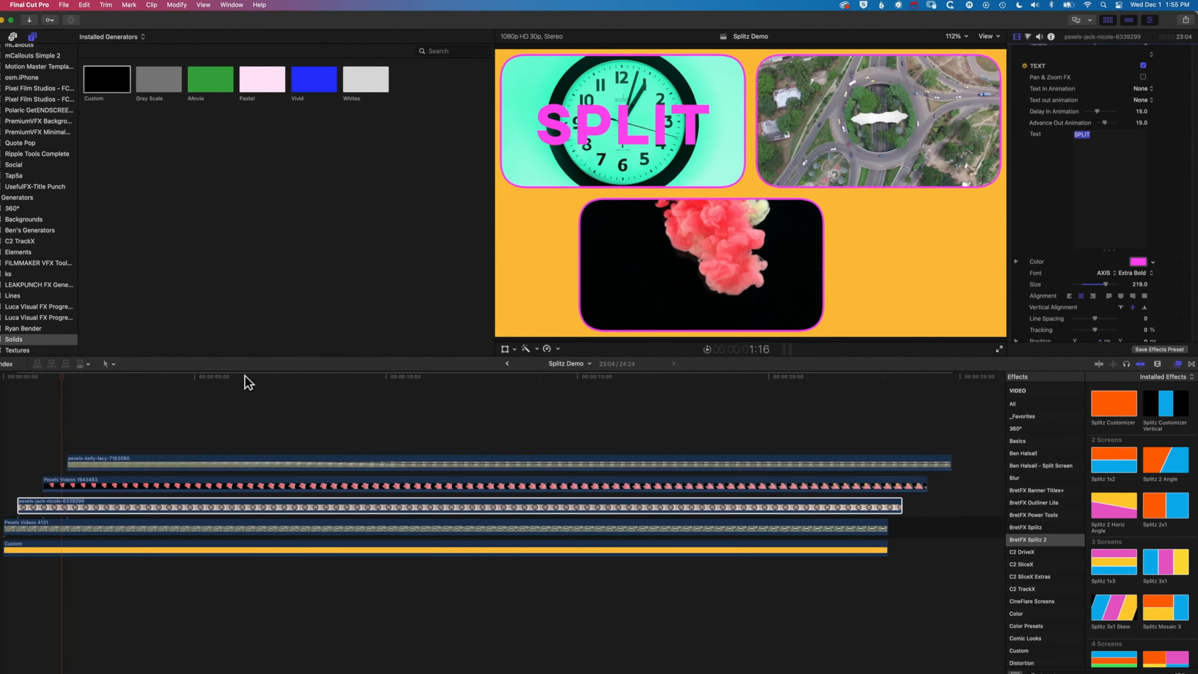
Enable the Text option for the roundabout cell and replace its placeholder text with "screen".
left_click(259, 372)
left_click(259, 523)
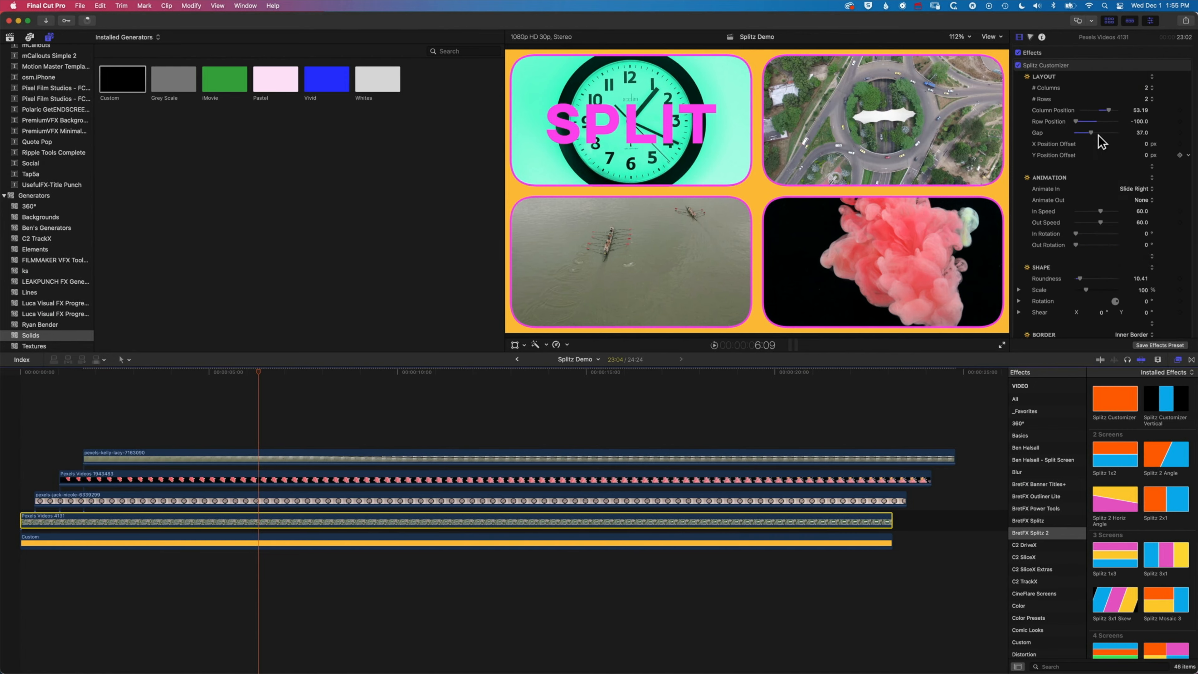
scroll(1102, 197, "down", 10)
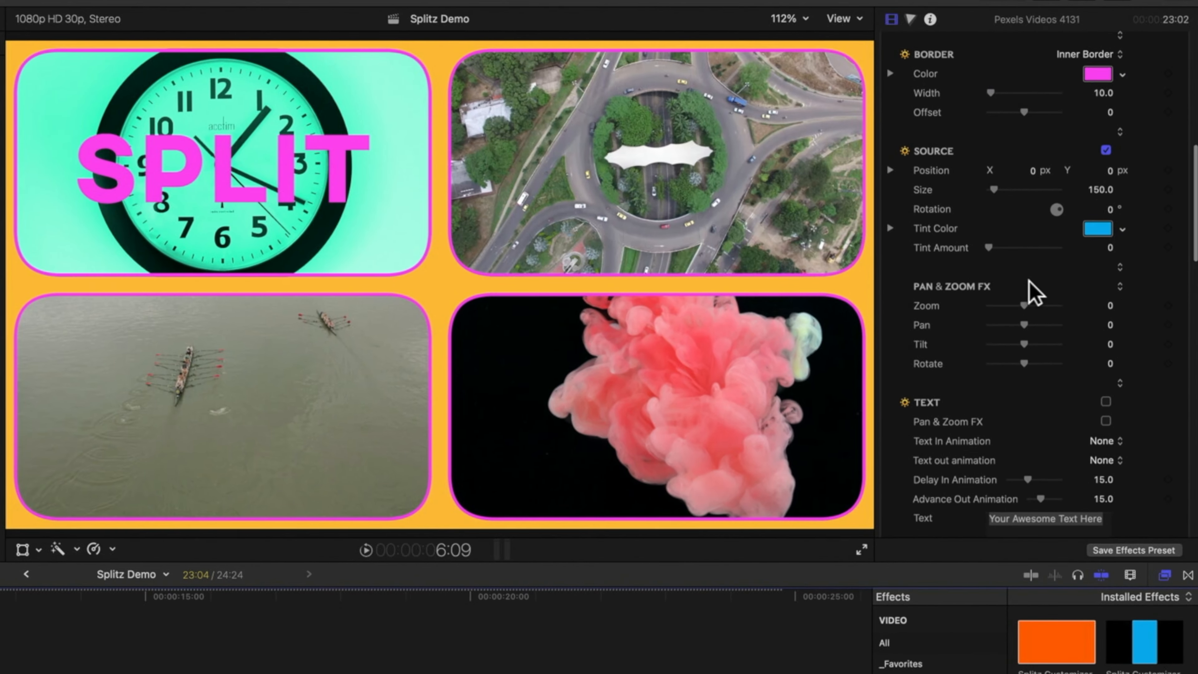
left_click(1106, 142)
left_click(1014, 258)
type("screen")
Style the roundabout cell's text in the AXIS Extra Bold font, turquoise, at size 194.
left_click(1019, 493)
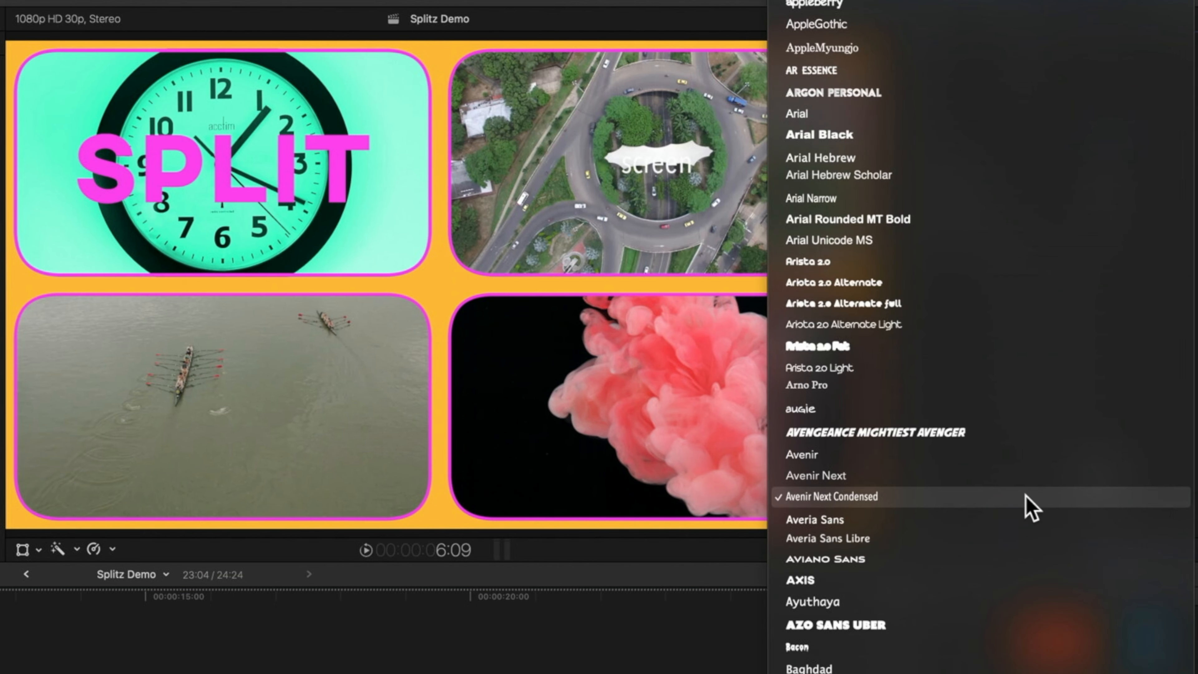
left_click(942, 581)
left_click_drag(1009, 515, 1030, 513)
left_click(1121, 475)
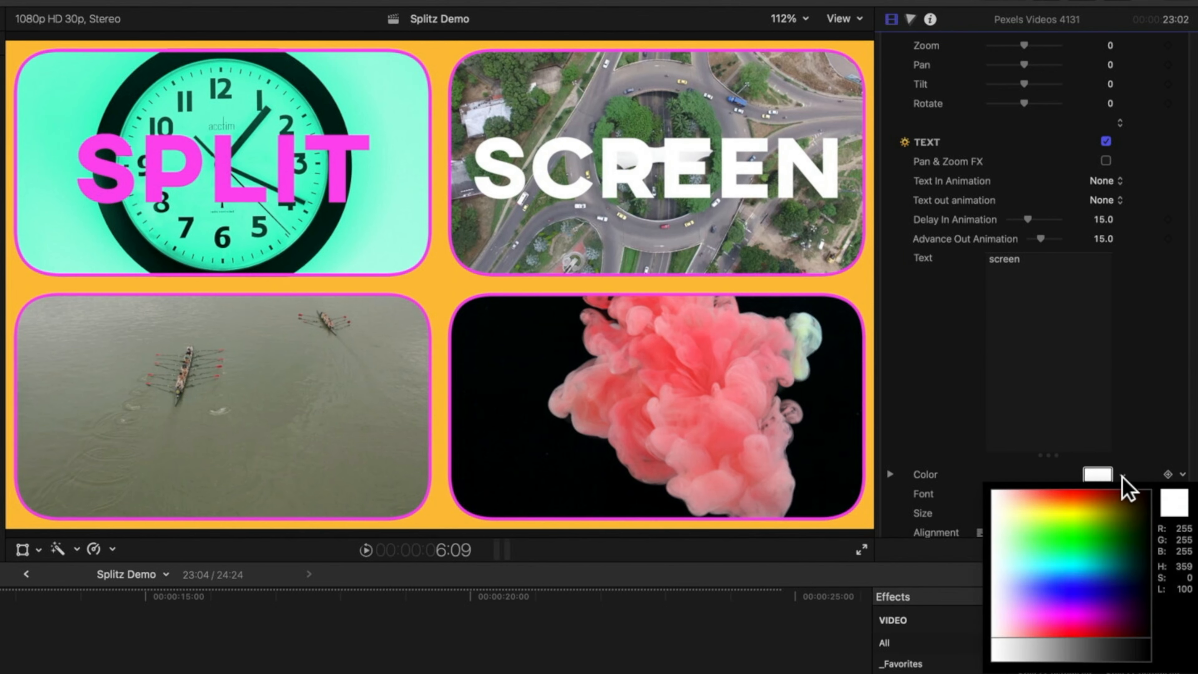
left_click_drag(1122, 492, 1059, 570)
left_click(1111, 311)
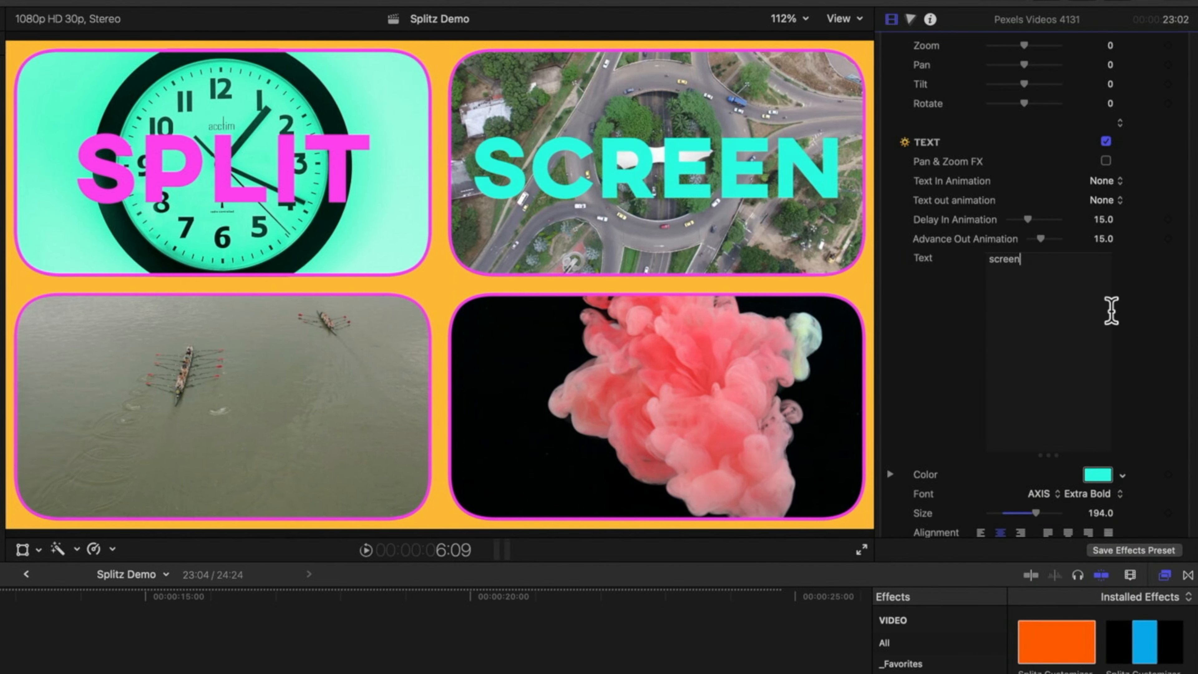
Raise the roundabout cell's tint amount to 1.0 and change its tint color to pink-violet.
scroll(1132, 317, "up", 10)
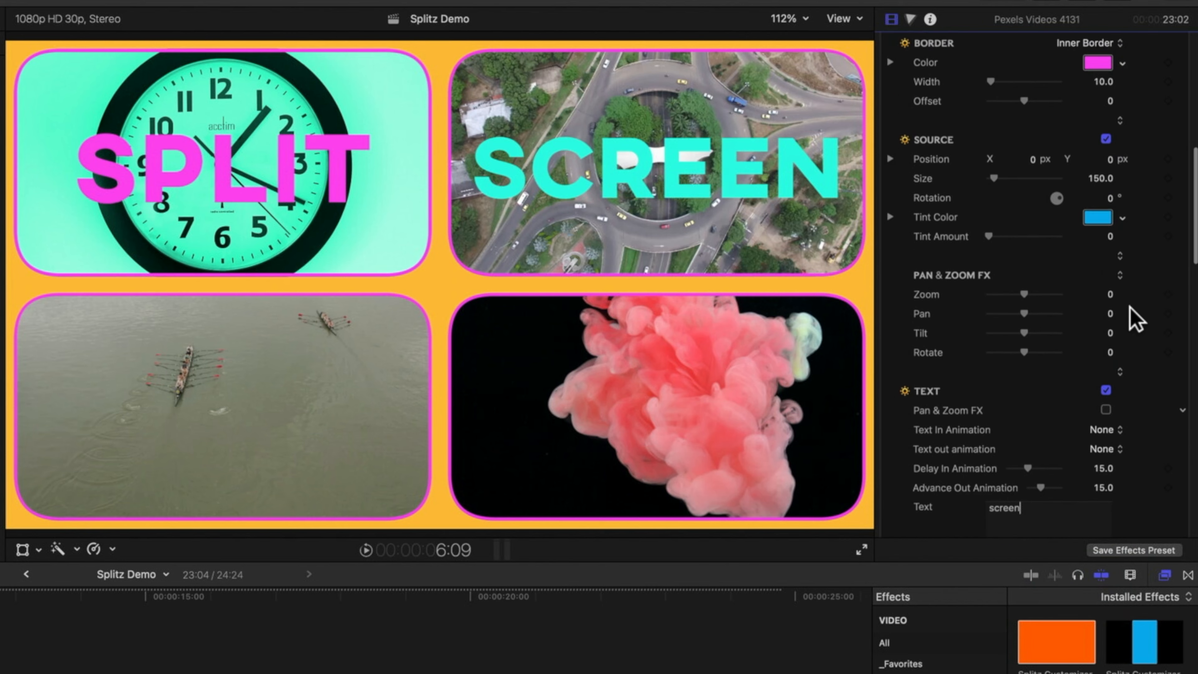
left_click_drag(991, 239, 1099, 235)
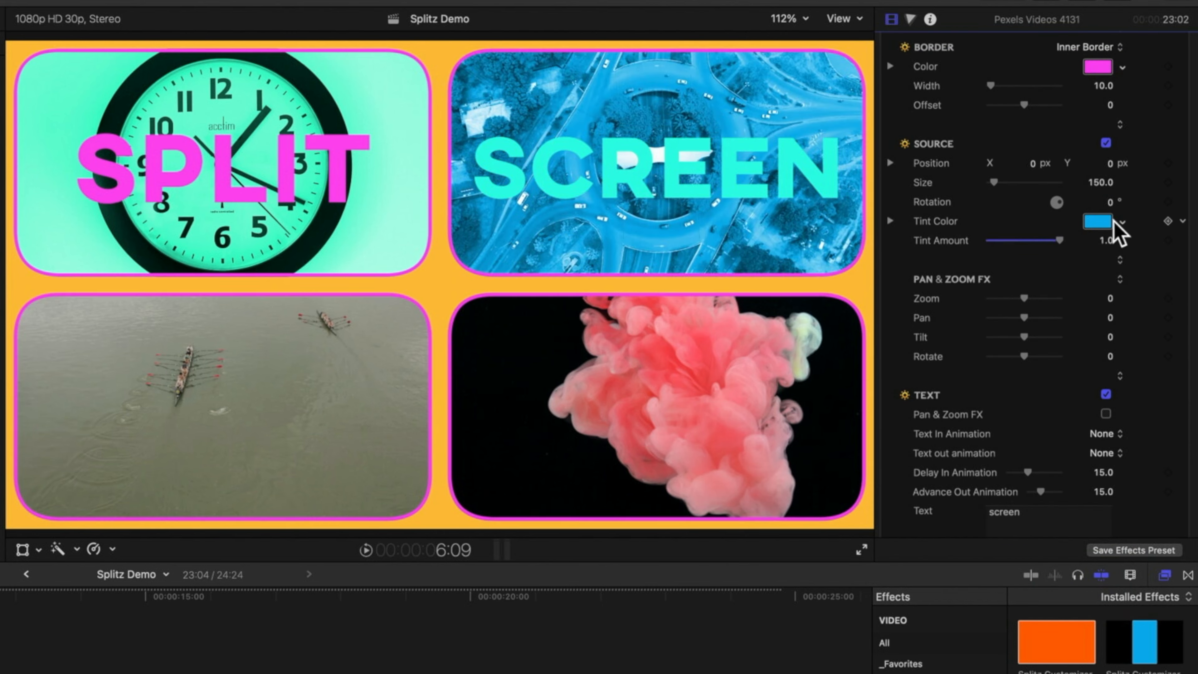
left_click(1123, 222)
left_click_drag(1085, 326, 1040, 369)
Reduce the size of the clock cell's "SPLIT" text to 195.
left_click(460, 92)
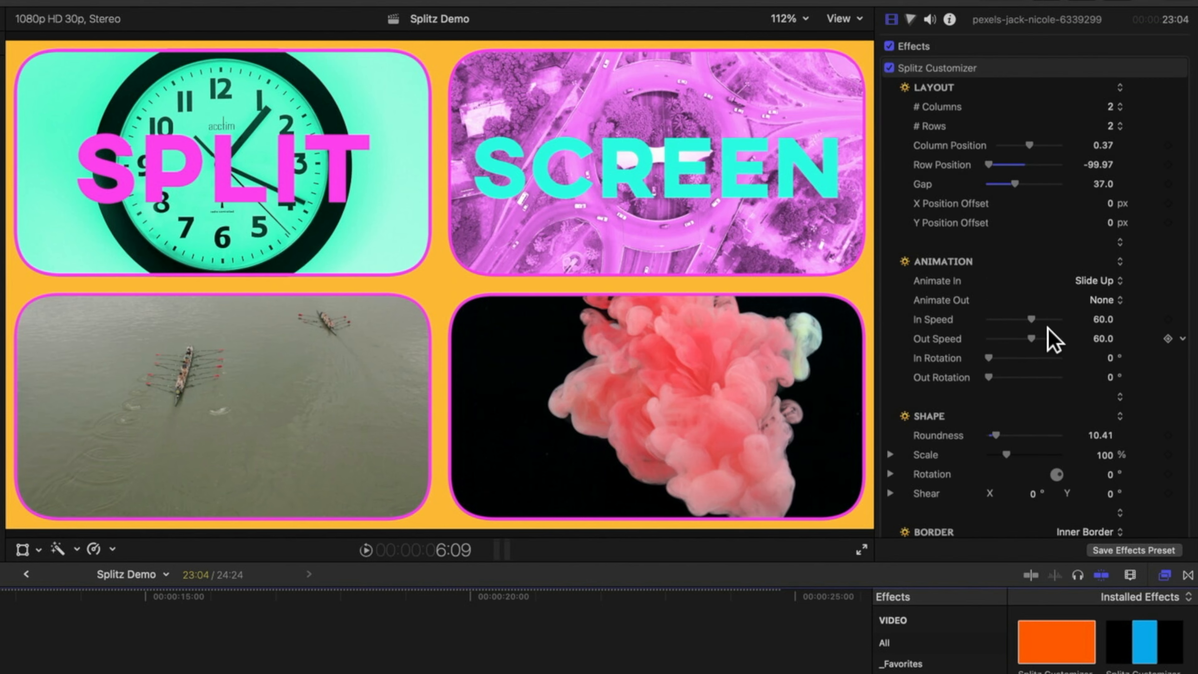
scroll(1051, 340, "down", 10)
scroll(1052, 340, "down", 15)
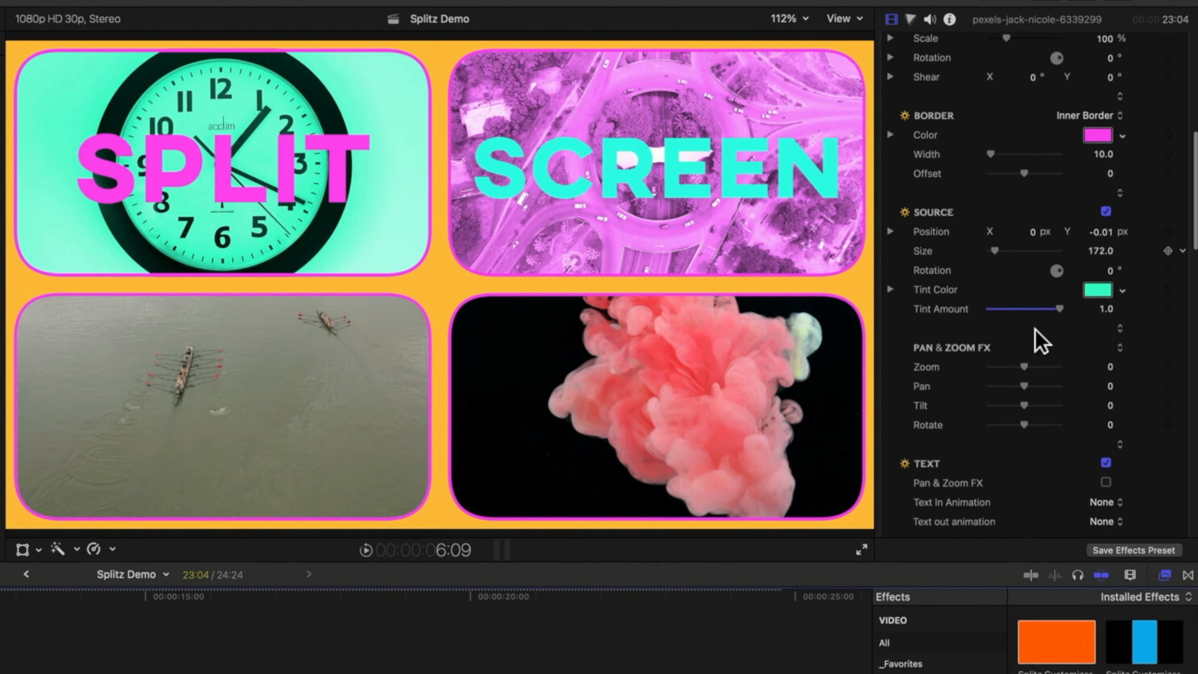
scroll(1036, 316, "down", 3)
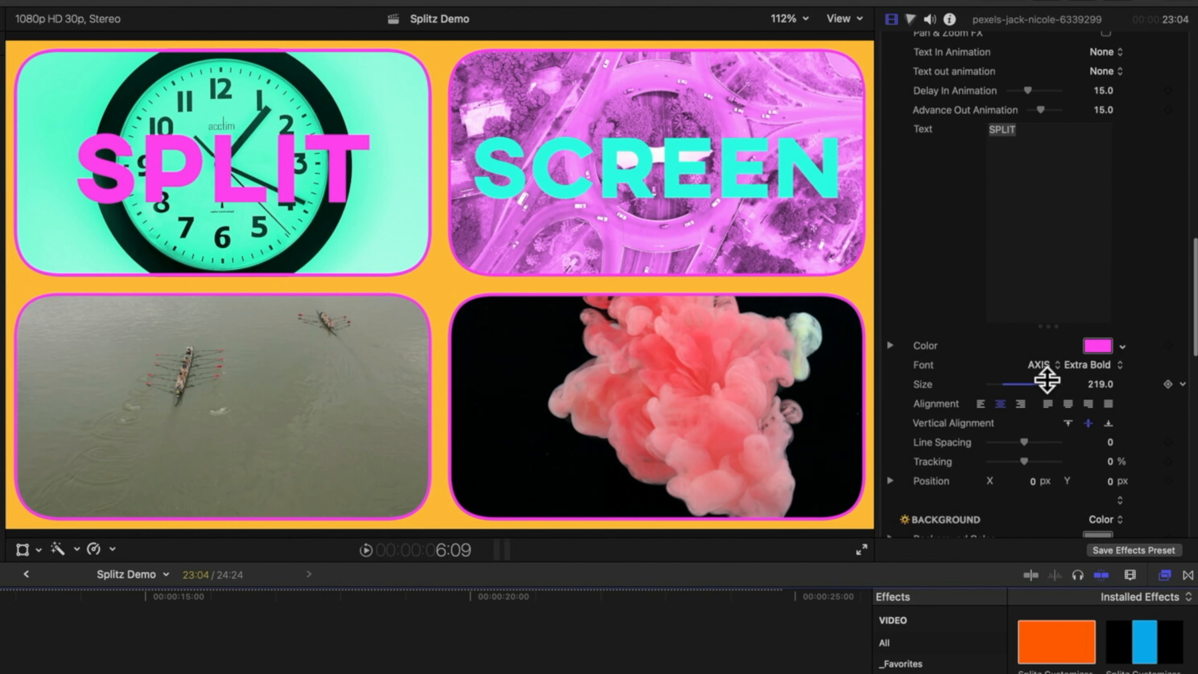
left_click_drag(1042, 383, 1037, 382)
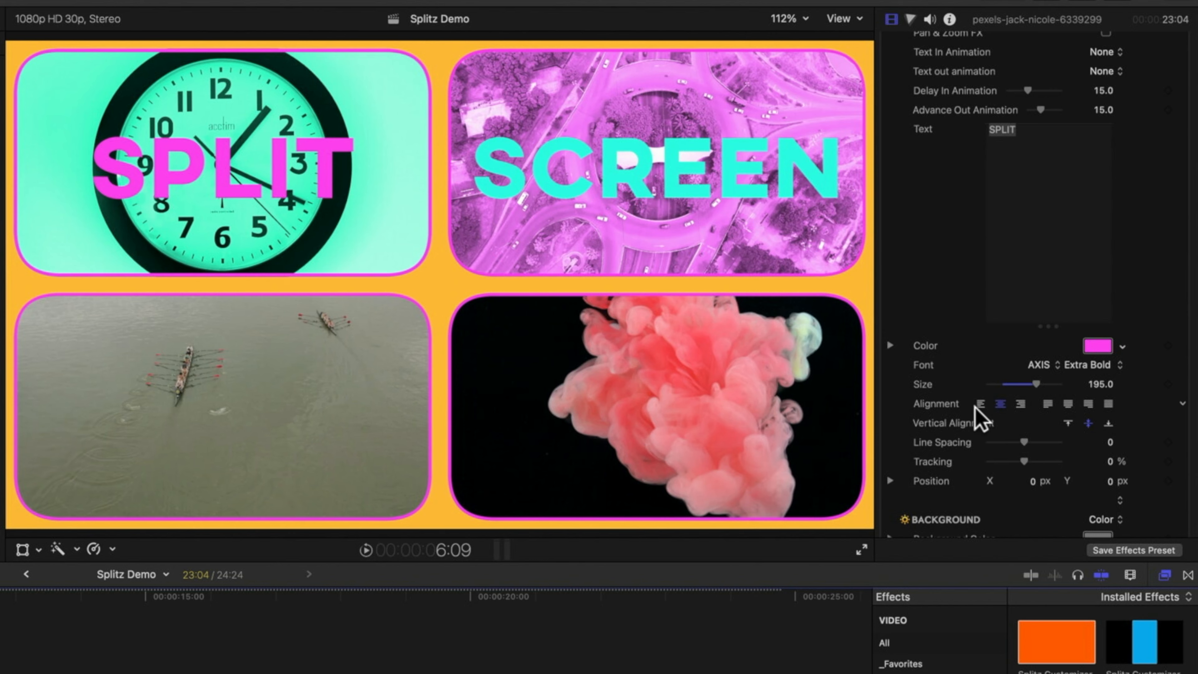
Enable Pan & Zoom FX for the clock cell's text and set its Text In Animation to Slide Right by Word.
scroll(979, 418, "down", 5)
scroll(980, 418, "up", 15)
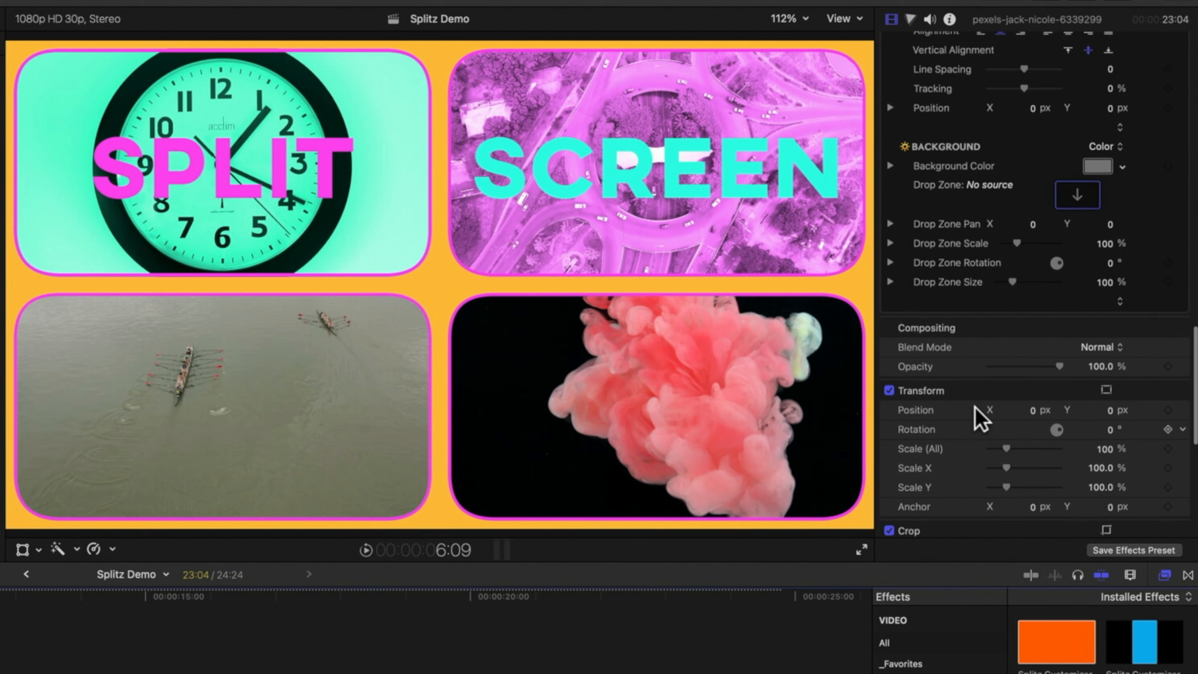
scroll(975, 406, "up", 5)
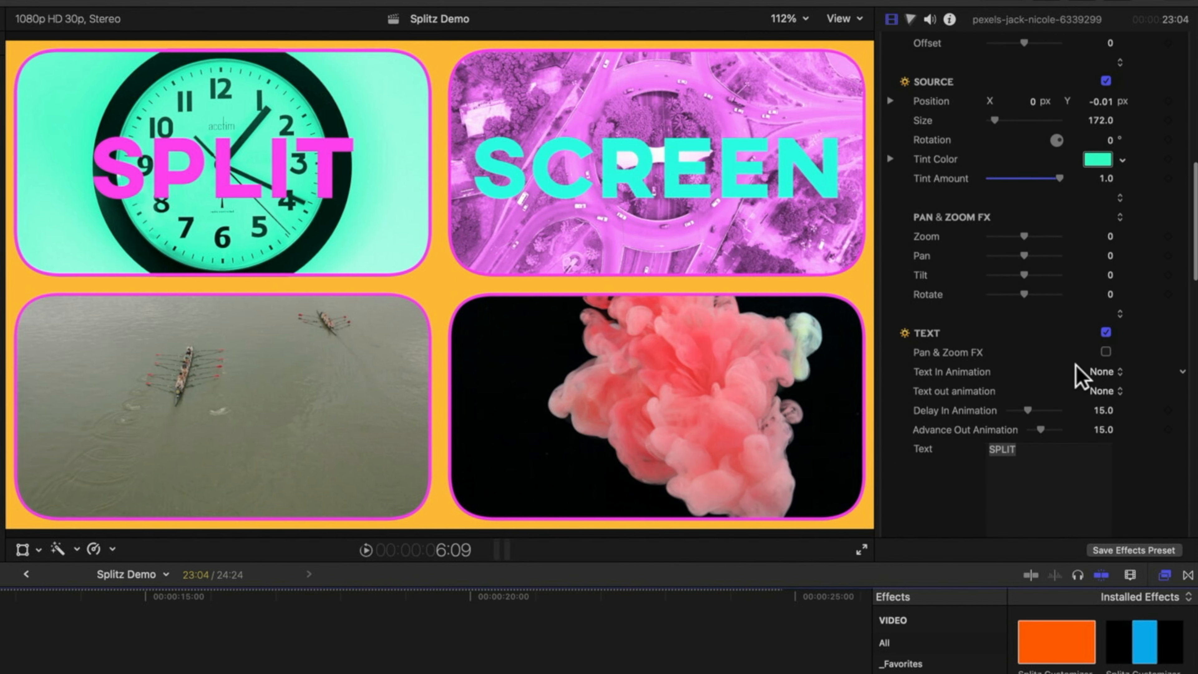
left_click(1105, 352)
left_click(1106, 372)
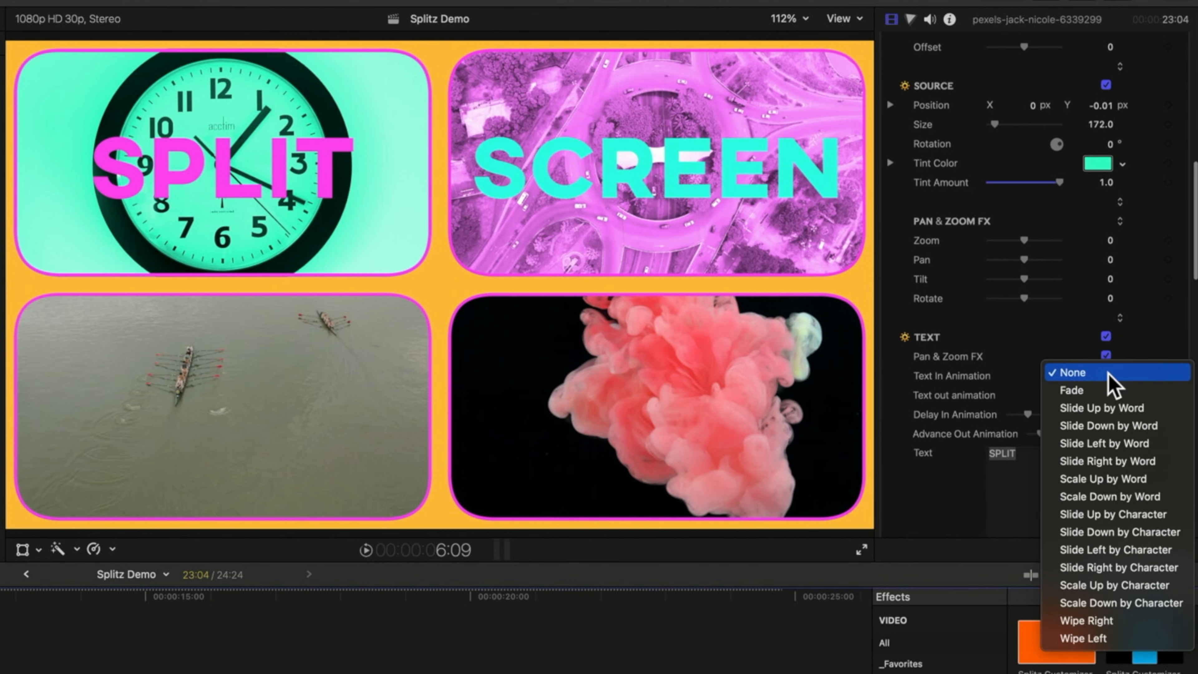
left_click(1117, 465)
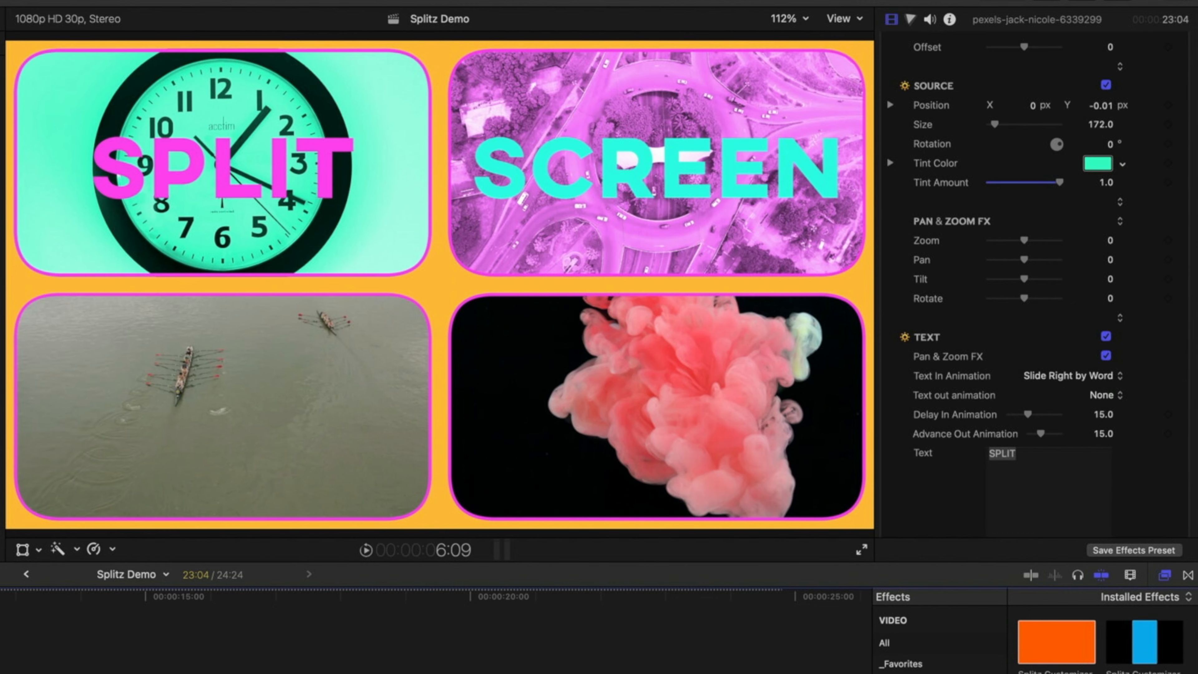
Play back the split screen and set the clock text's Delay In Animation to 30.25.
key("space")
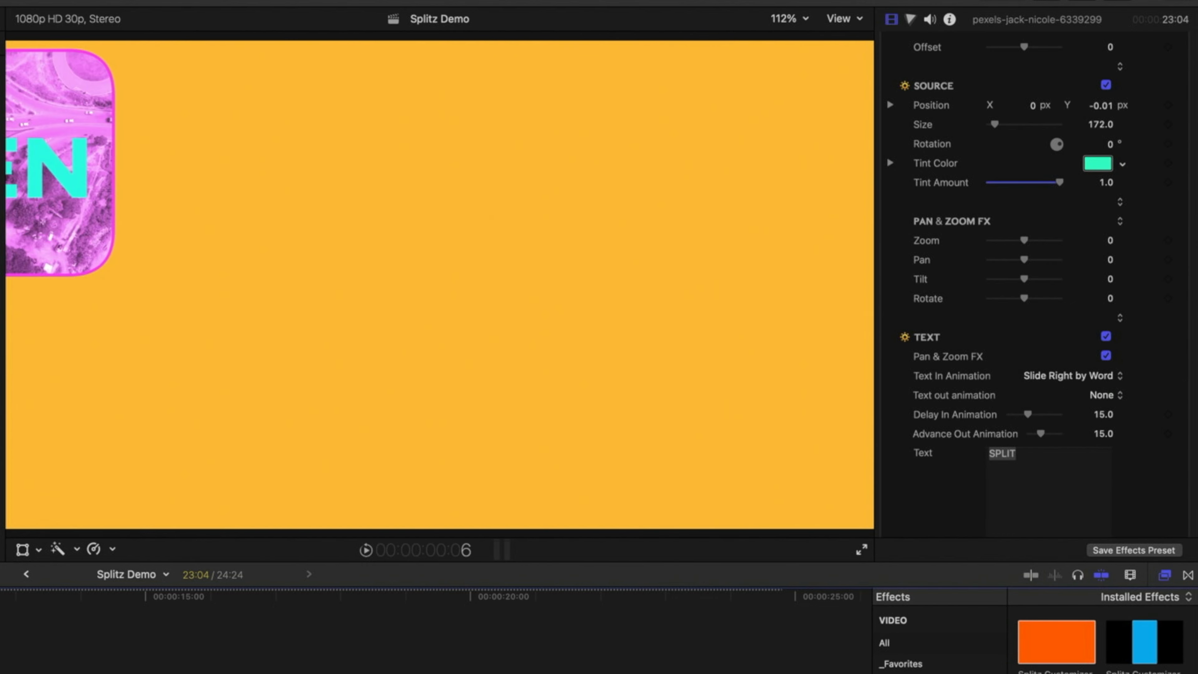
scroll(887, 155, "down", 1)
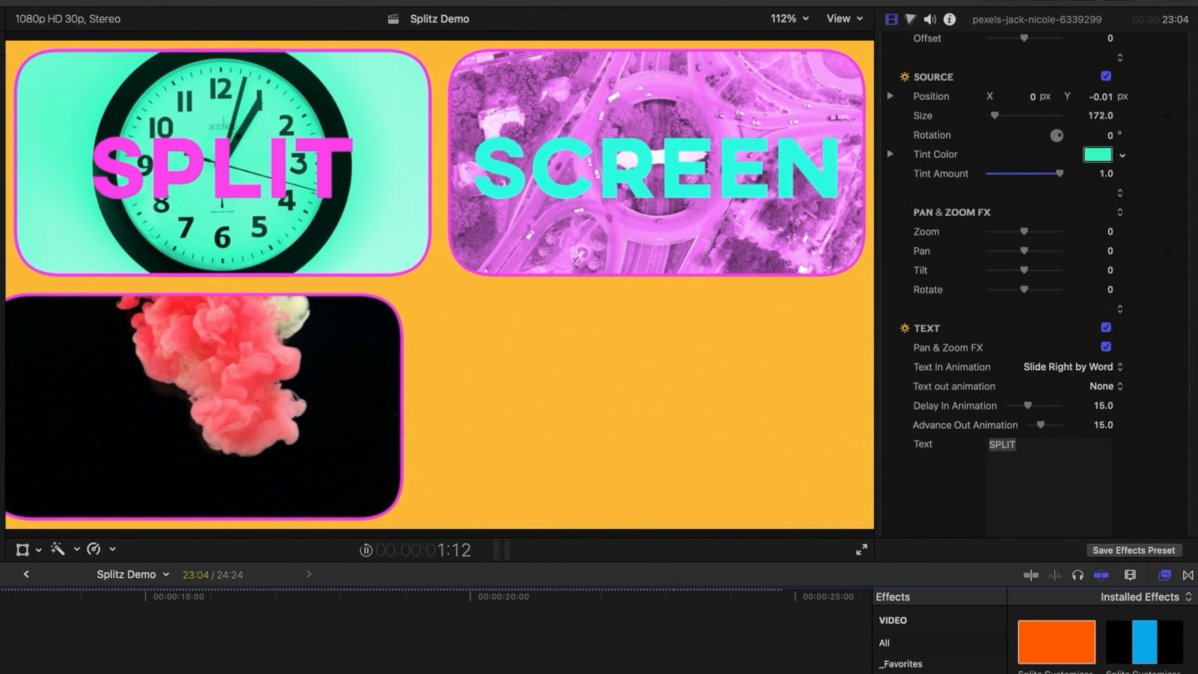
key("space")
left_click_drag(1028, 406, 1047, 404)
key("space")
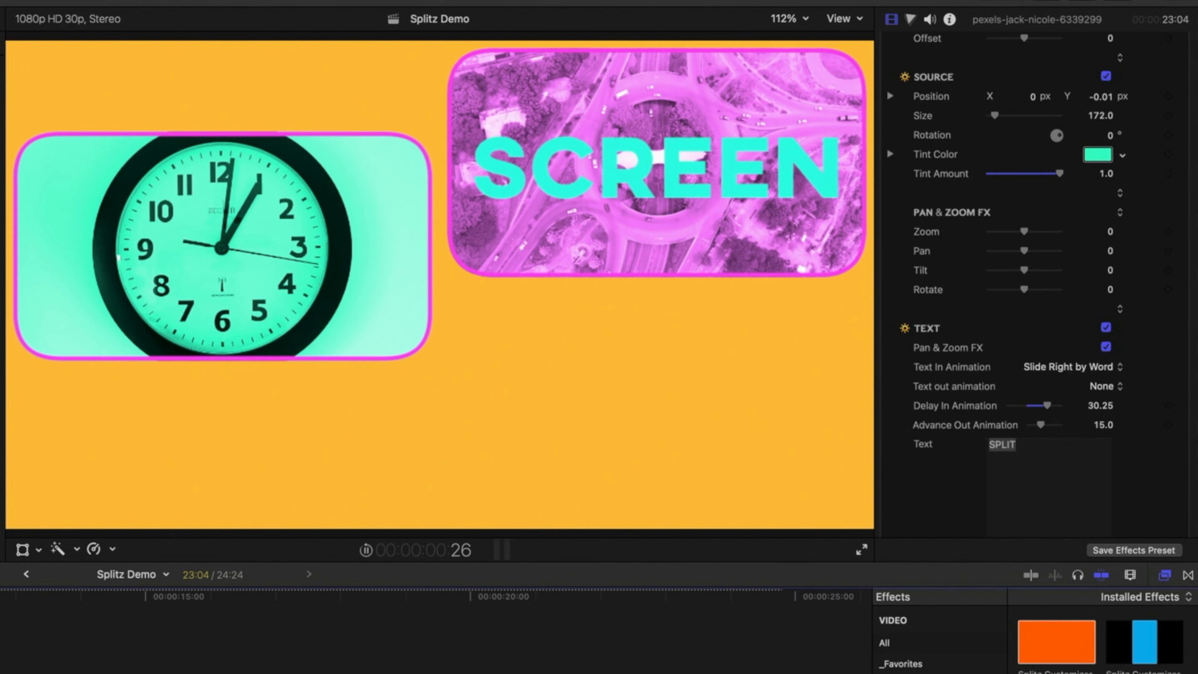
key("space")
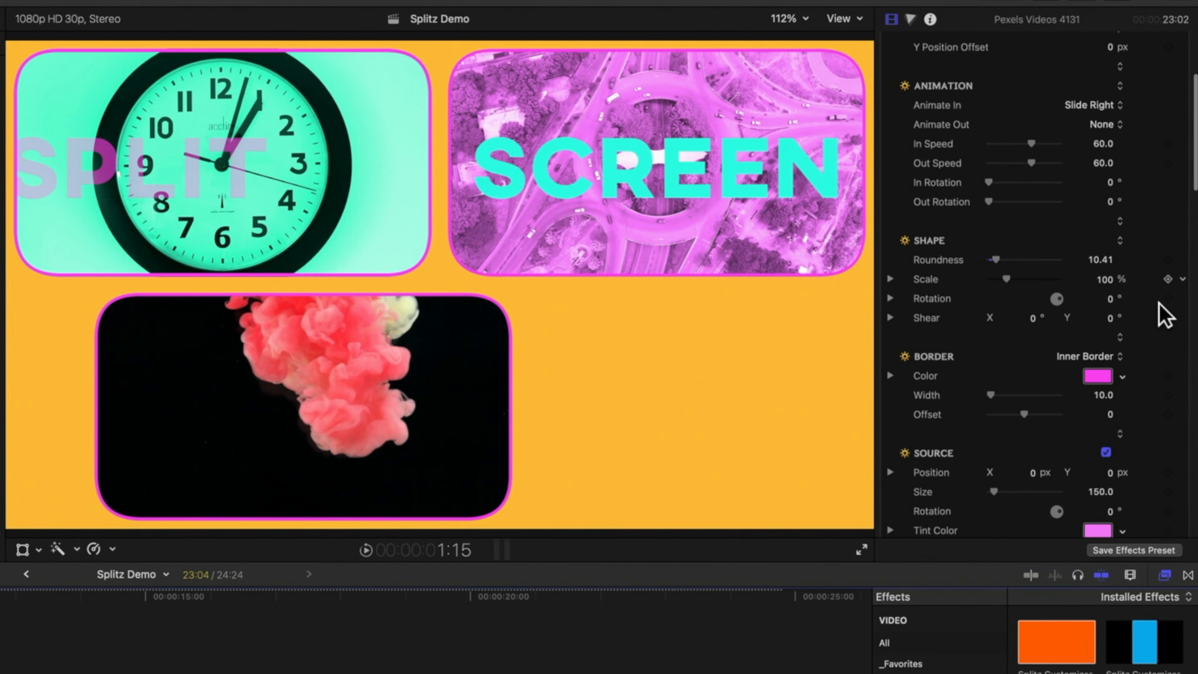
Set the Text In Animation of the roundabout cell's text to Slide Up by Word.
scroll(1159, 303, "up", 3)
scroll(1165, 316, "down", 15)
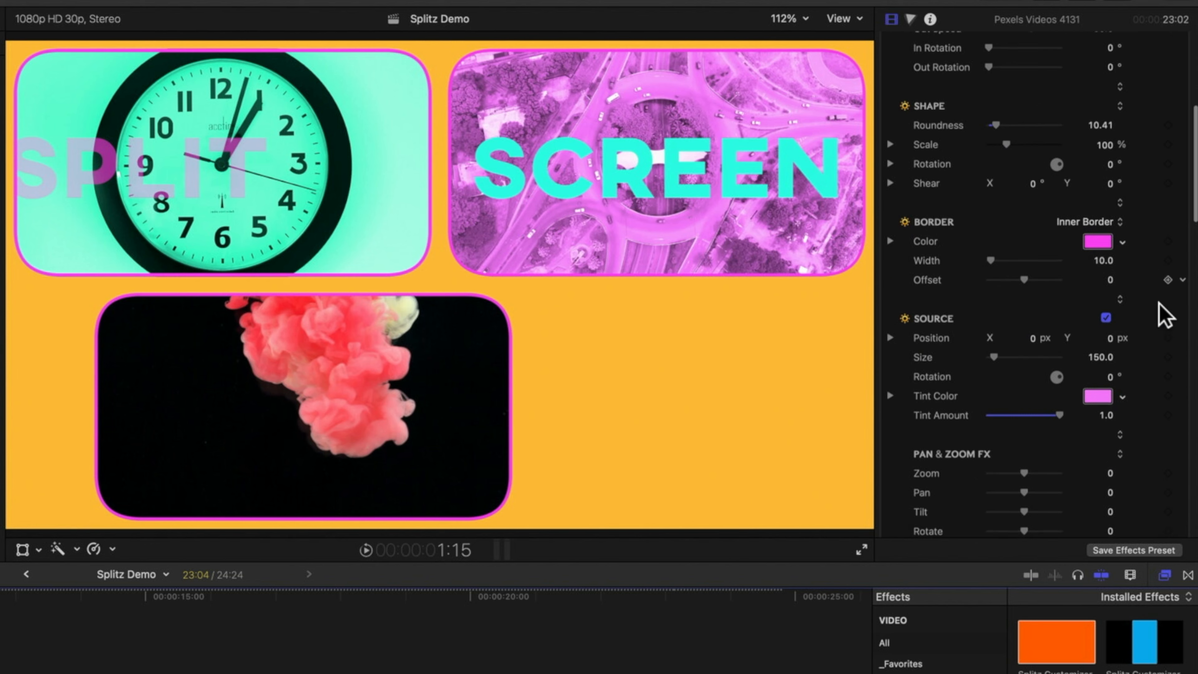
scroll(1165, 316, "down", 1)
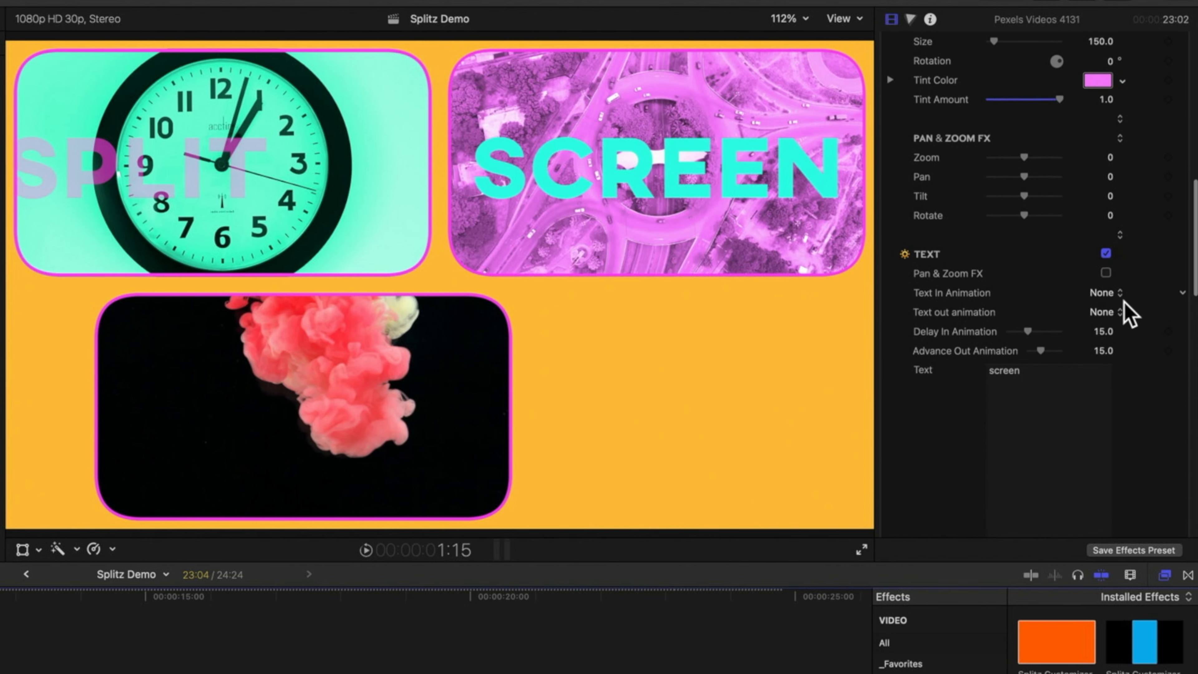
left_click(1109, 292)
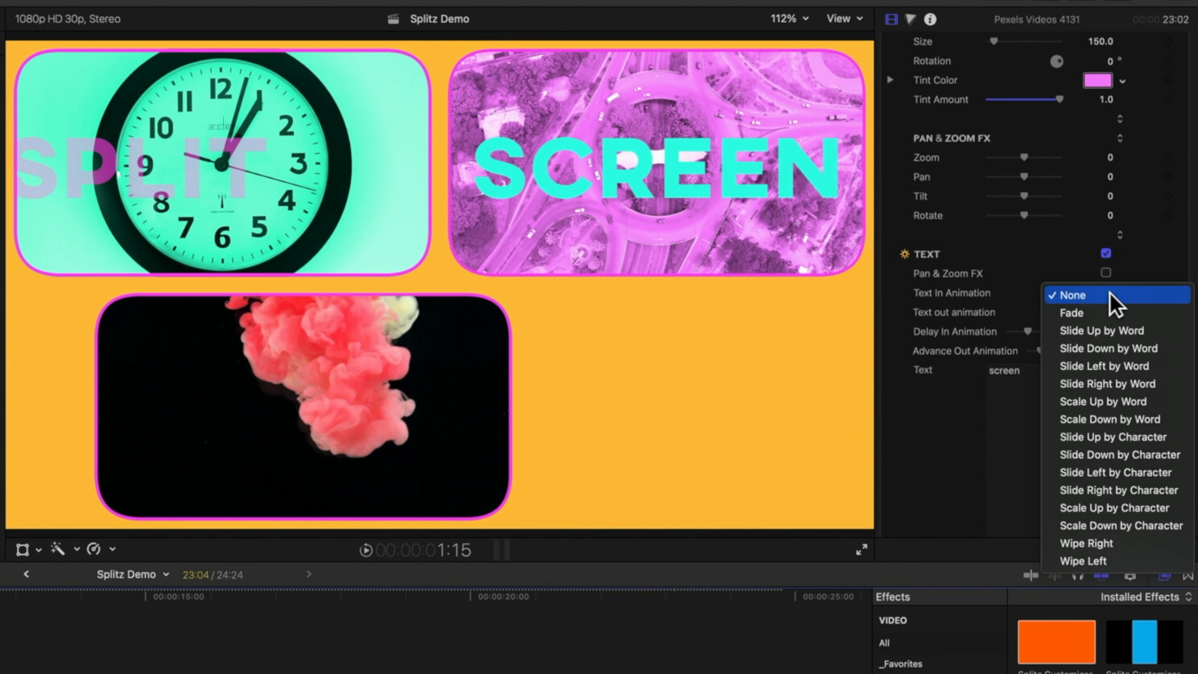
left_click(1103, 332)
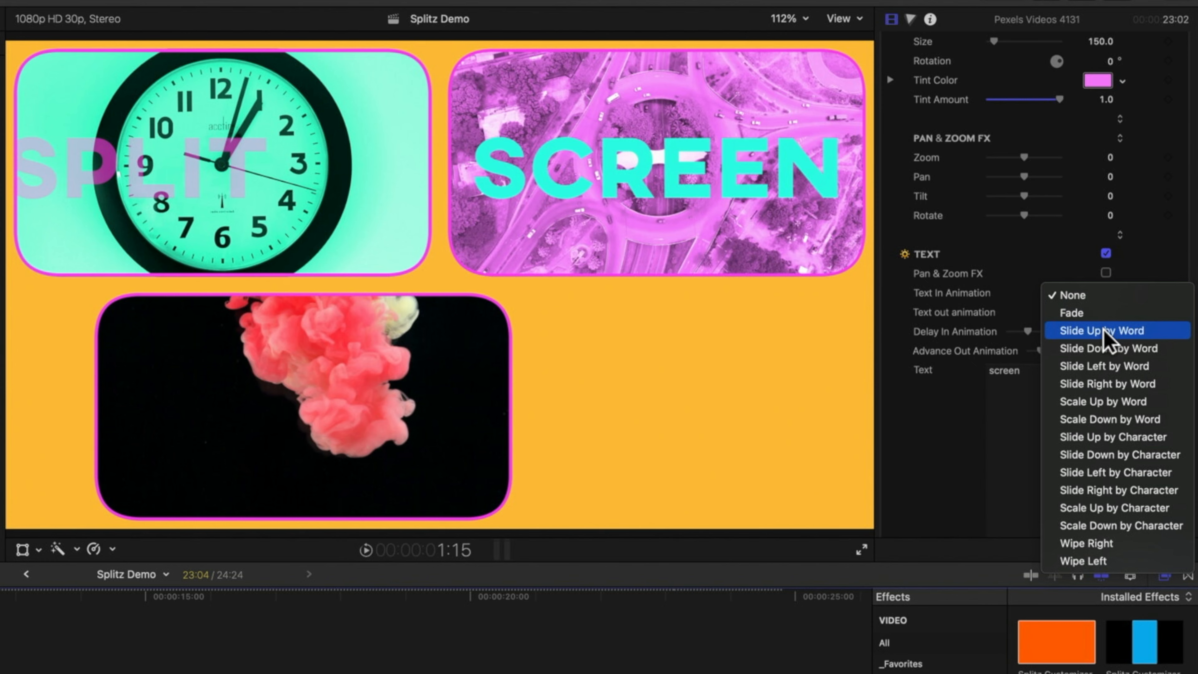
Set the roundabout text's Delay In Animation to 26.56 with Pan & Zoom FX enabled, and play the timeline from the start.
left_click_drag(1029, 331, 1033, 330)
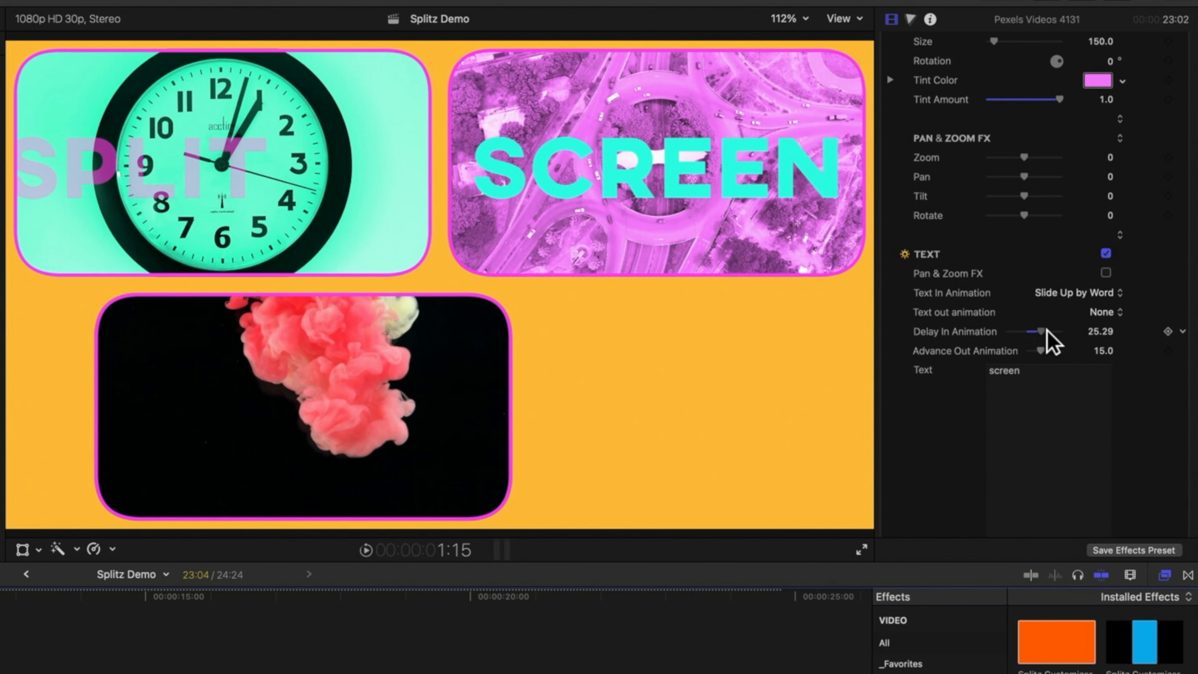
left_click_drag(1047, 330, 1043, 331)
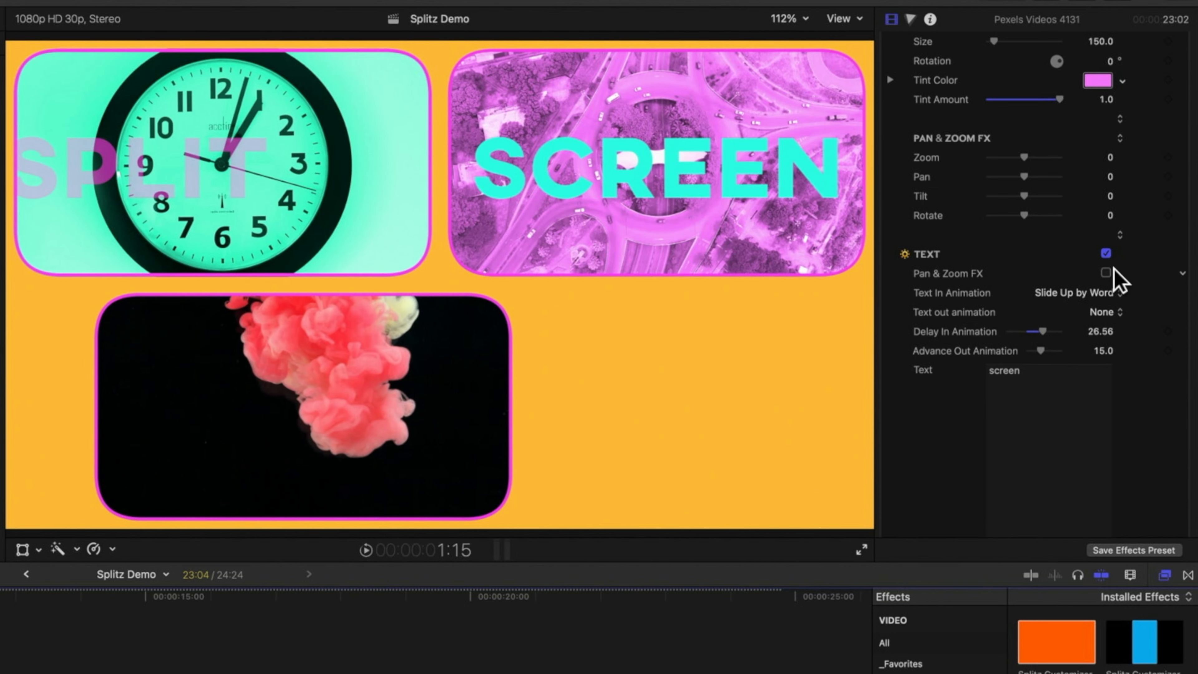
left_click(1105, 273)
key("Home")
key("space")
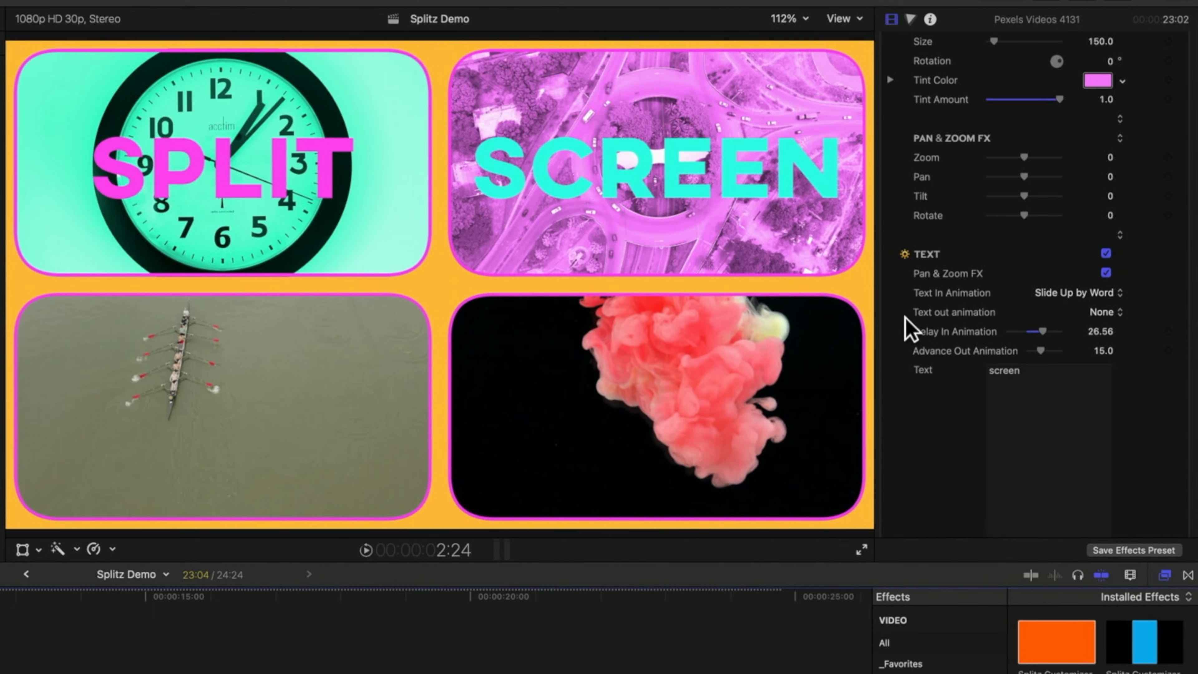
Set the clock text's Delay In Animation to 21.14 and play back the animation from the start.
scroll(1072, 367, "down", 10)
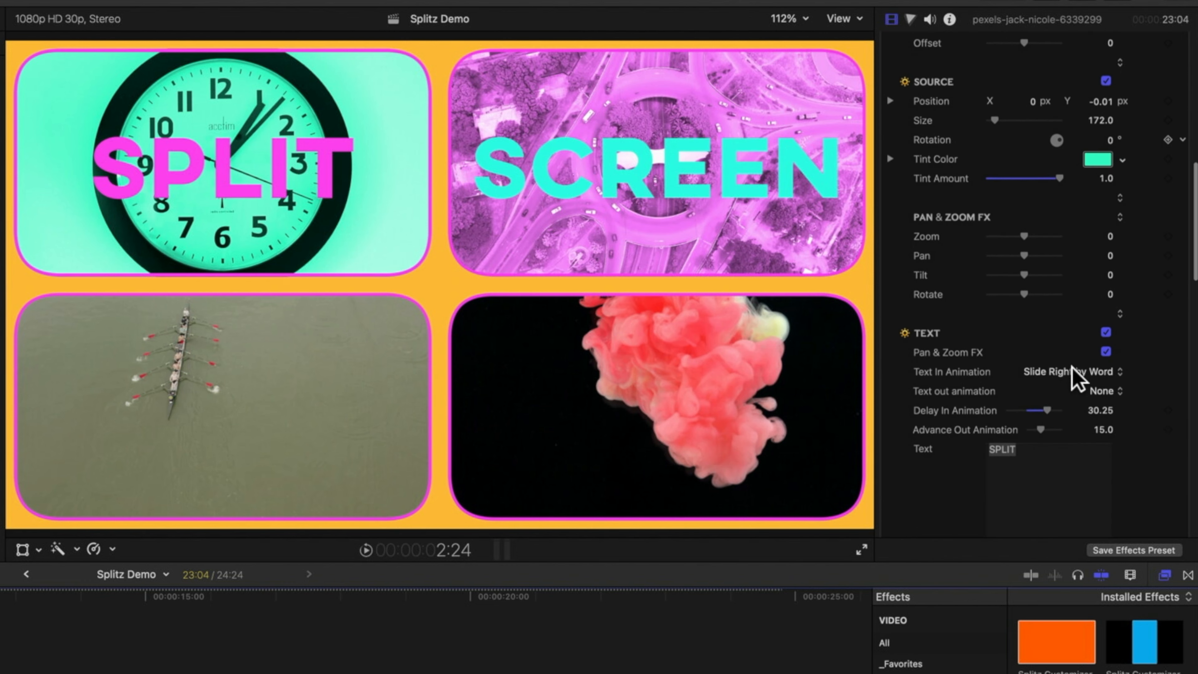
scroll(1071, 368, "down", 5)
left_click_drag(1048, 293, 1034, 292)
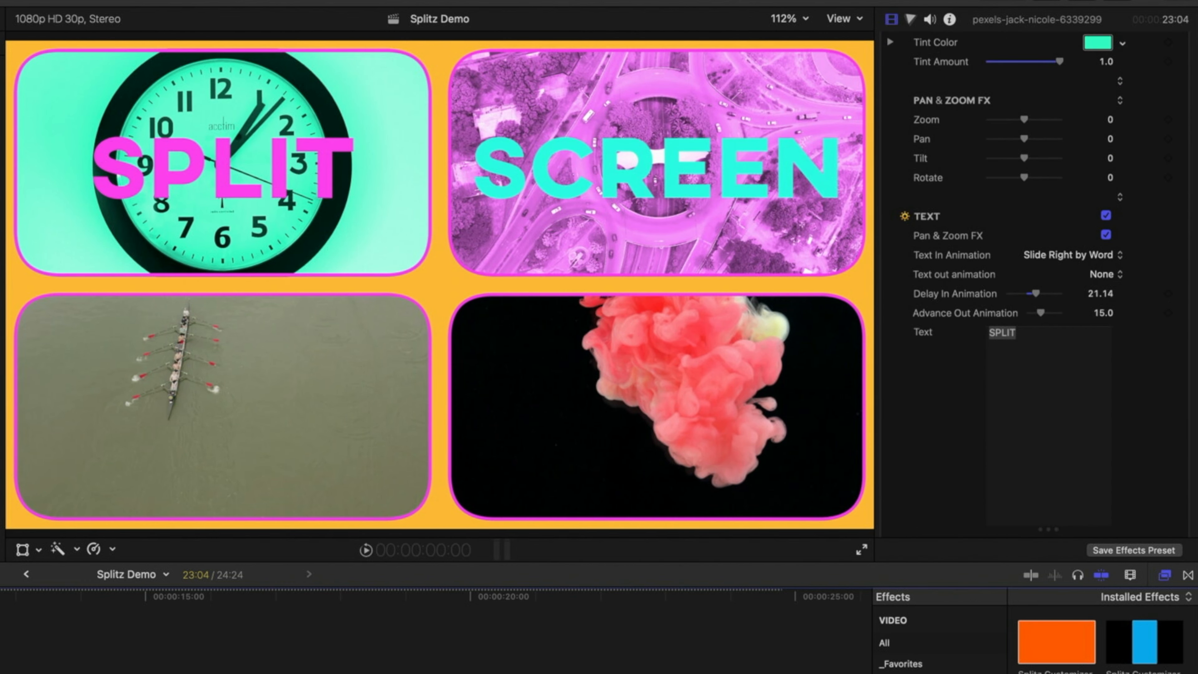
key("space")
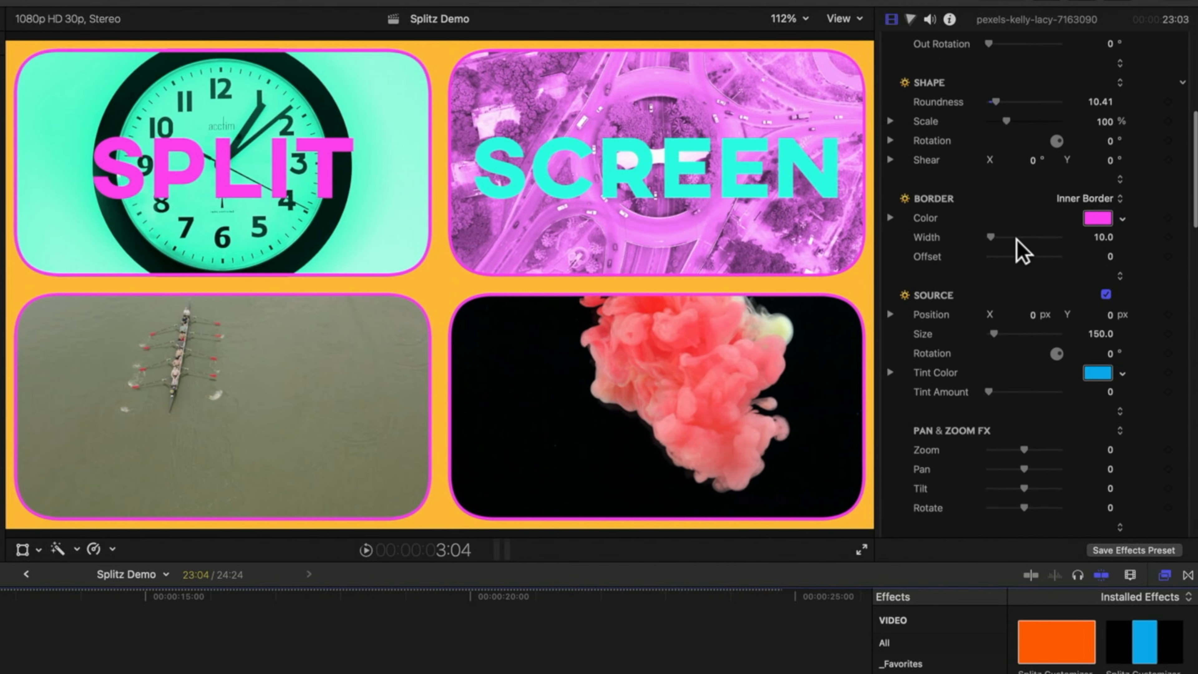
Replace the rowing cell's placeholder text with "Magic" and set its font to AXIS Extra Bold.
scroll(1016, 240, "down", 10)
triple_click(1028, 172)
type("magic")
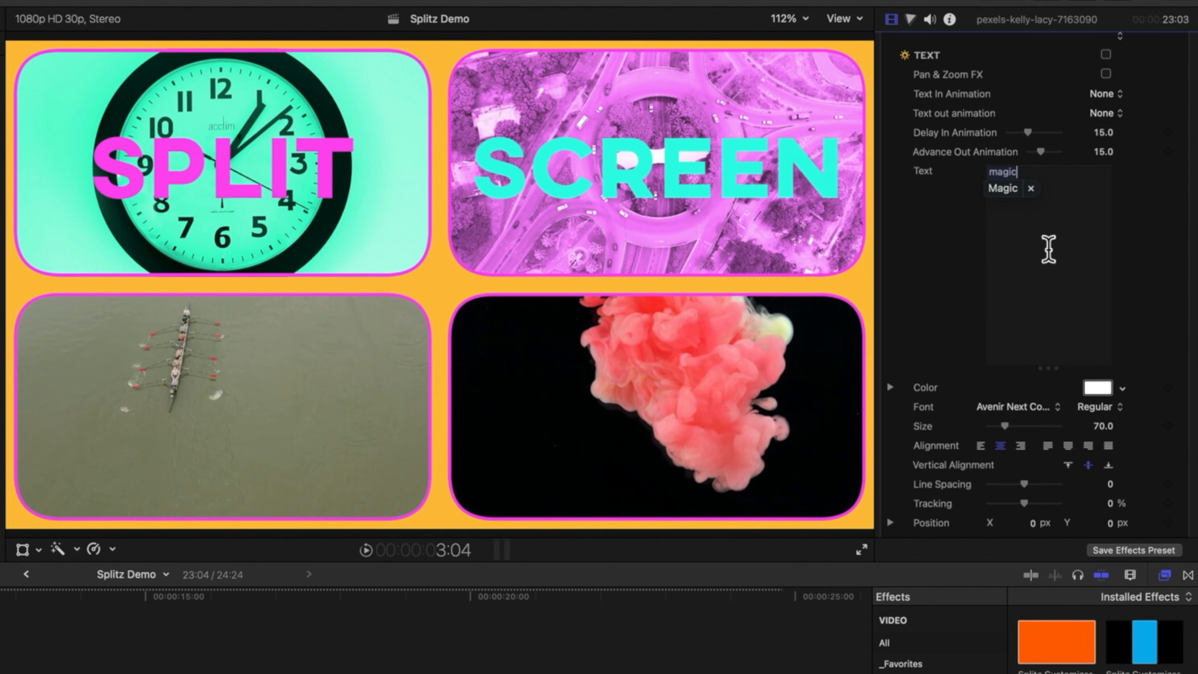
left_click(1045, 407)
left_click(1016, 494)
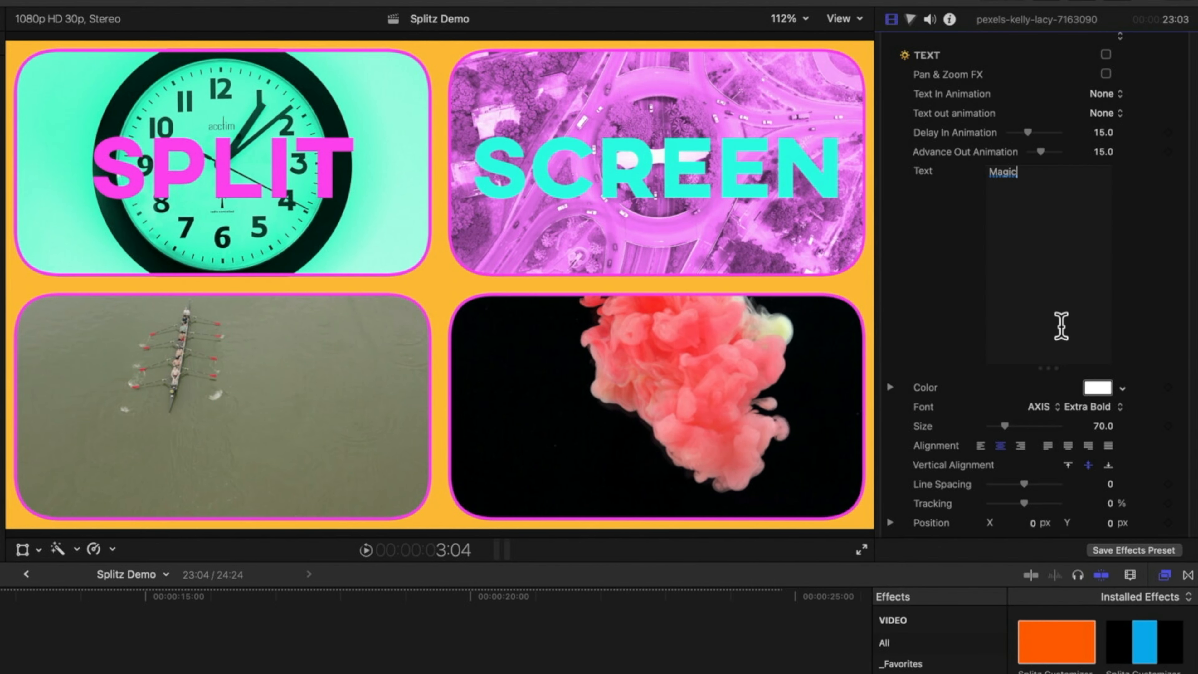
Enable the Text option for the rowing cell and set the text size to 194.
scroll(1169, 244, "up", 4)
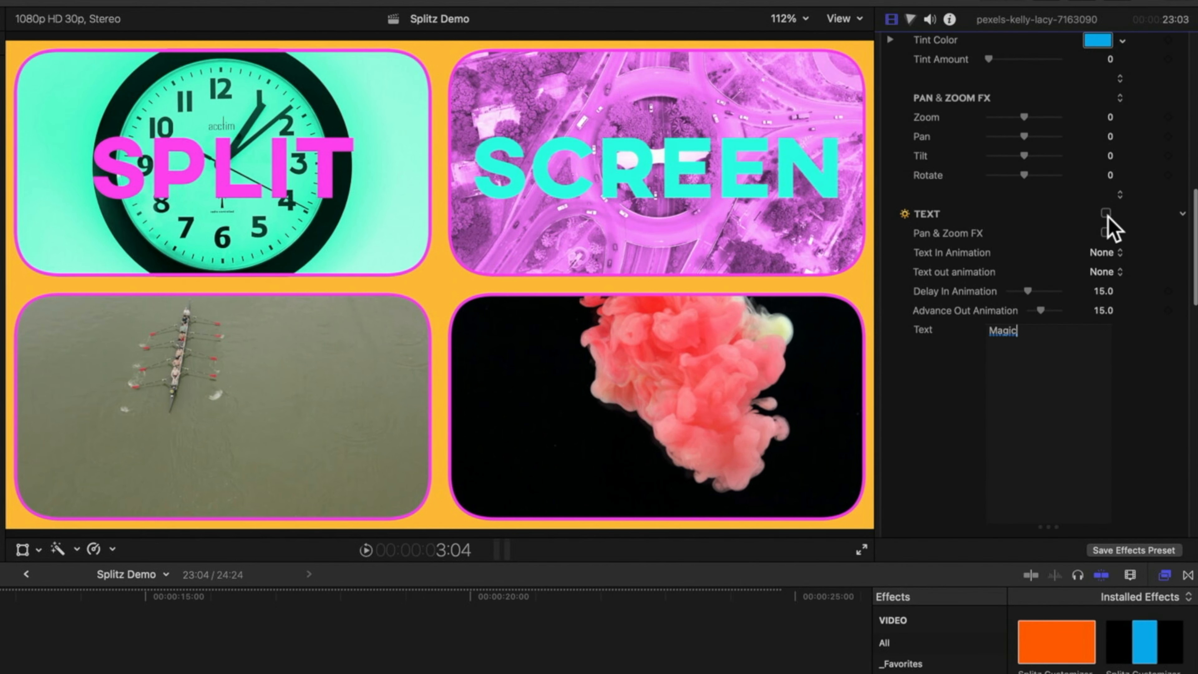
left_click(1106, 213)
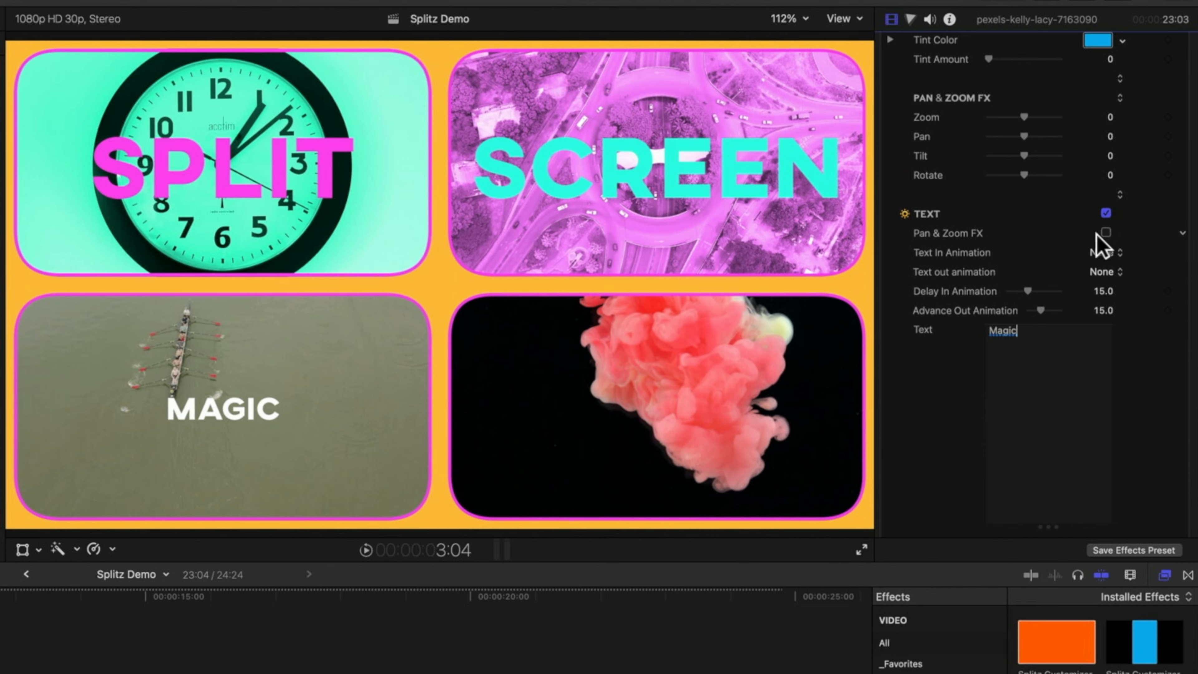
scroll(917, 404, "down", 4)
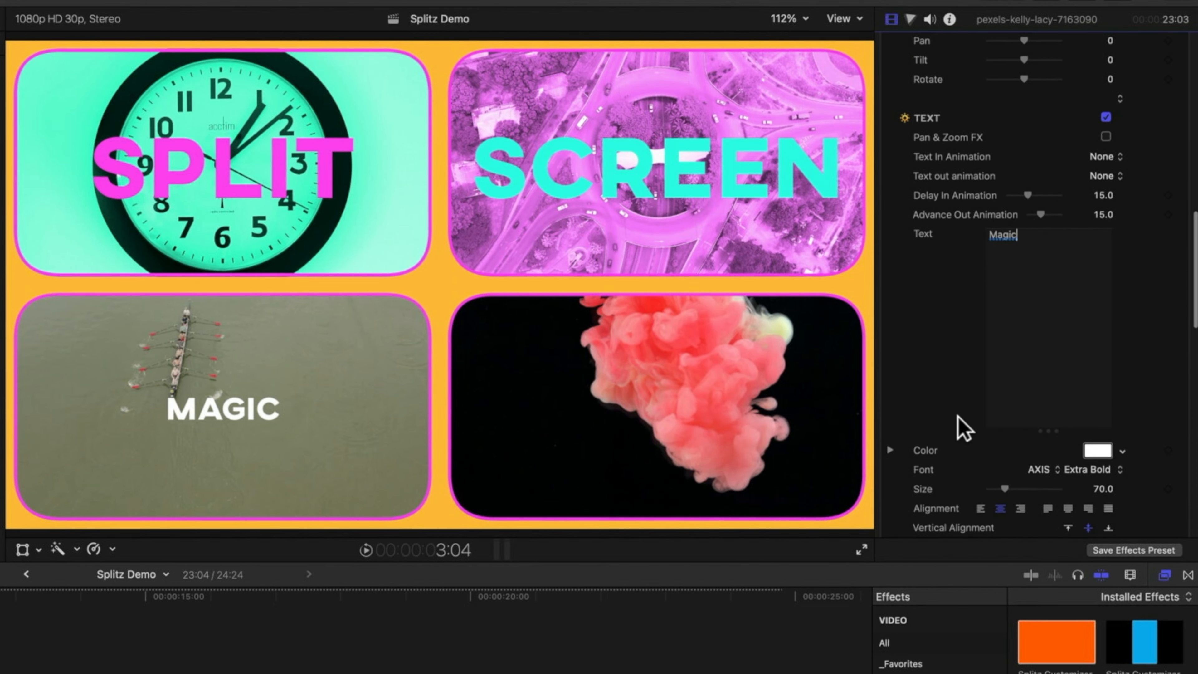
type("194")
key("Return")
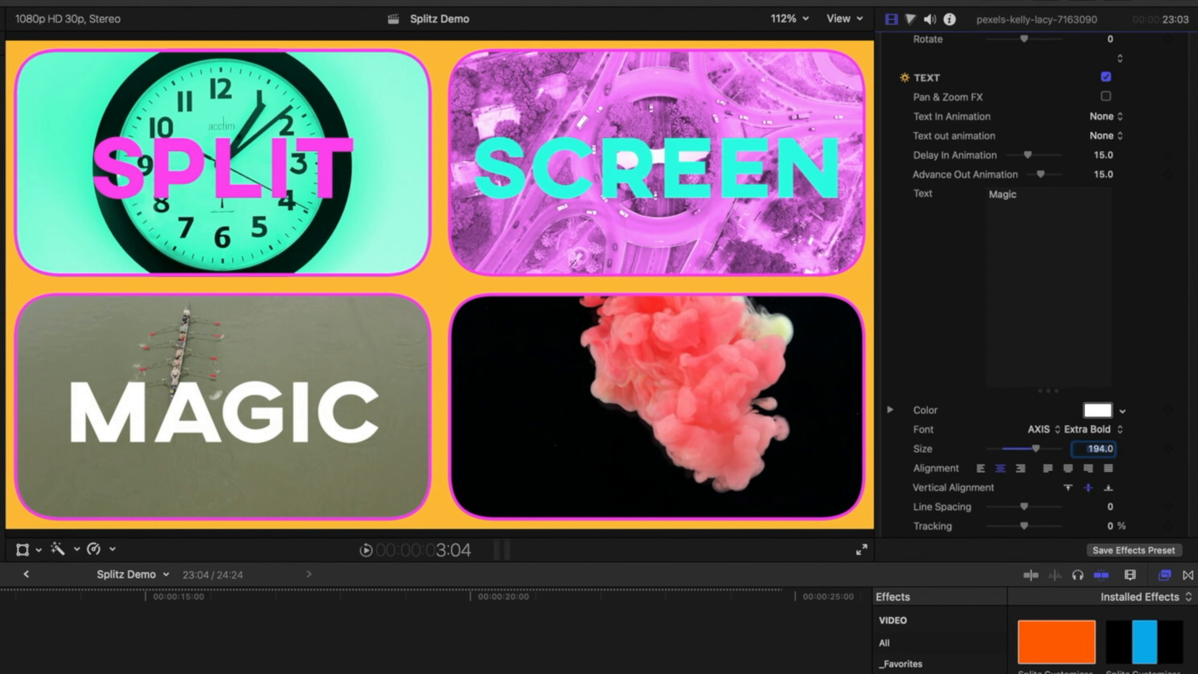
Replace the ink cell's placeholder text with "Bretfx" and set its font to AXIS Extra Bold.
left_click(472, 670)
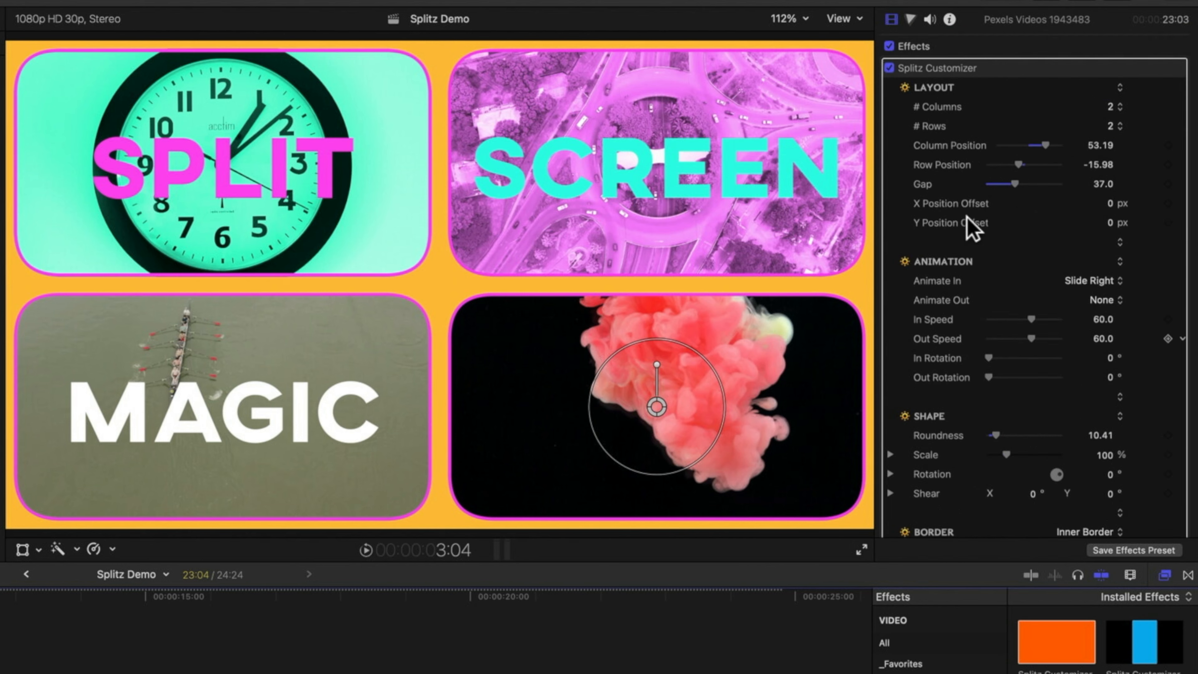
scroll(1008, 218, "down", 15)
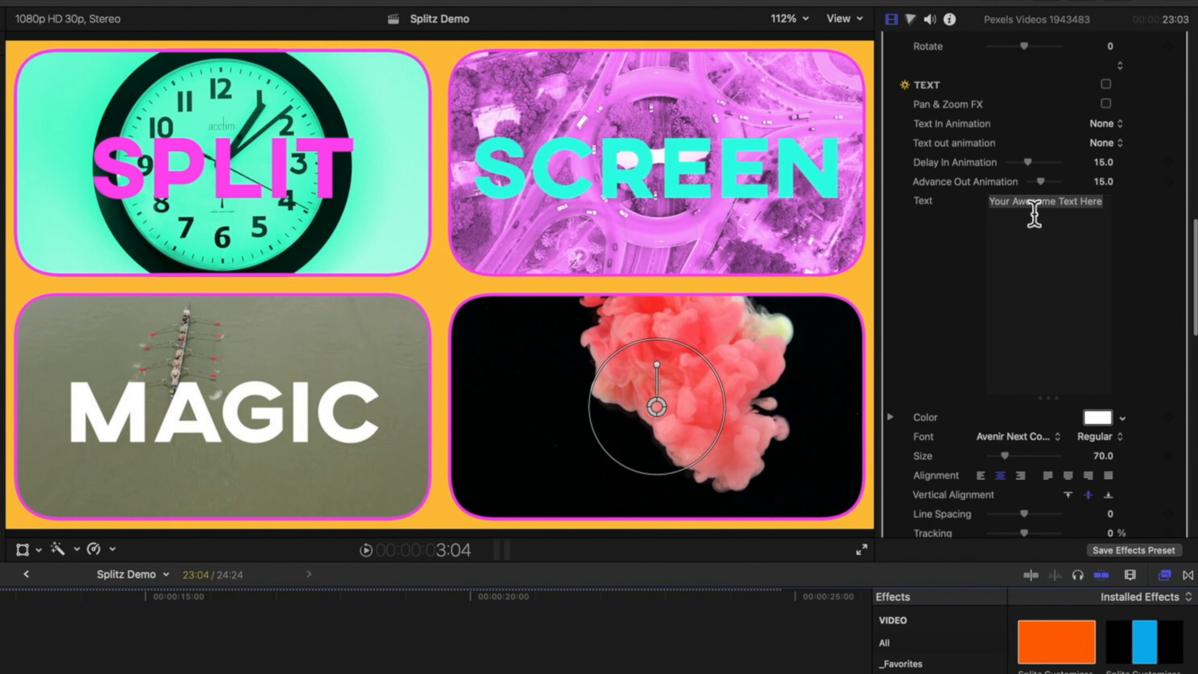
left_click_drag(990, 201, 1102, 202)
left_click(1102, 203)
type("bretfx")
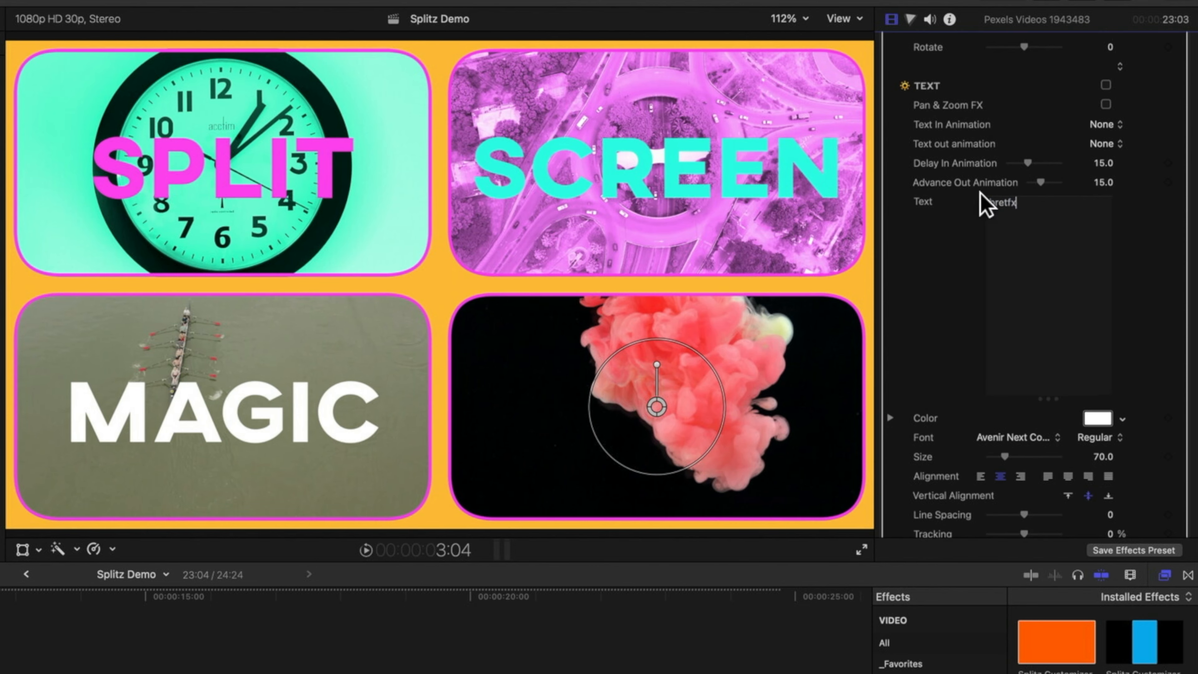
left_click(1014, 438)
left_click(946, 531)
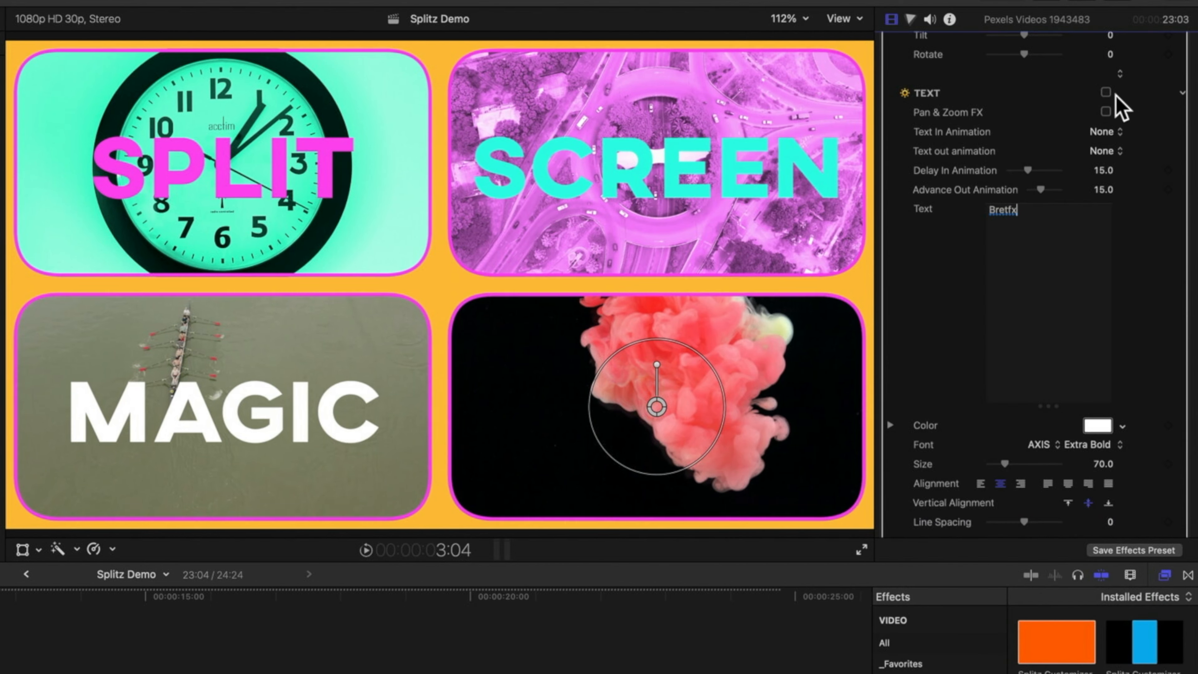
Enable the ink cell's text, colour it lime green (RGB 210, 249, 83), and set its size to 194.
left_click(1122, 425)
left_click_drag(1094, 479, 1065, 469)
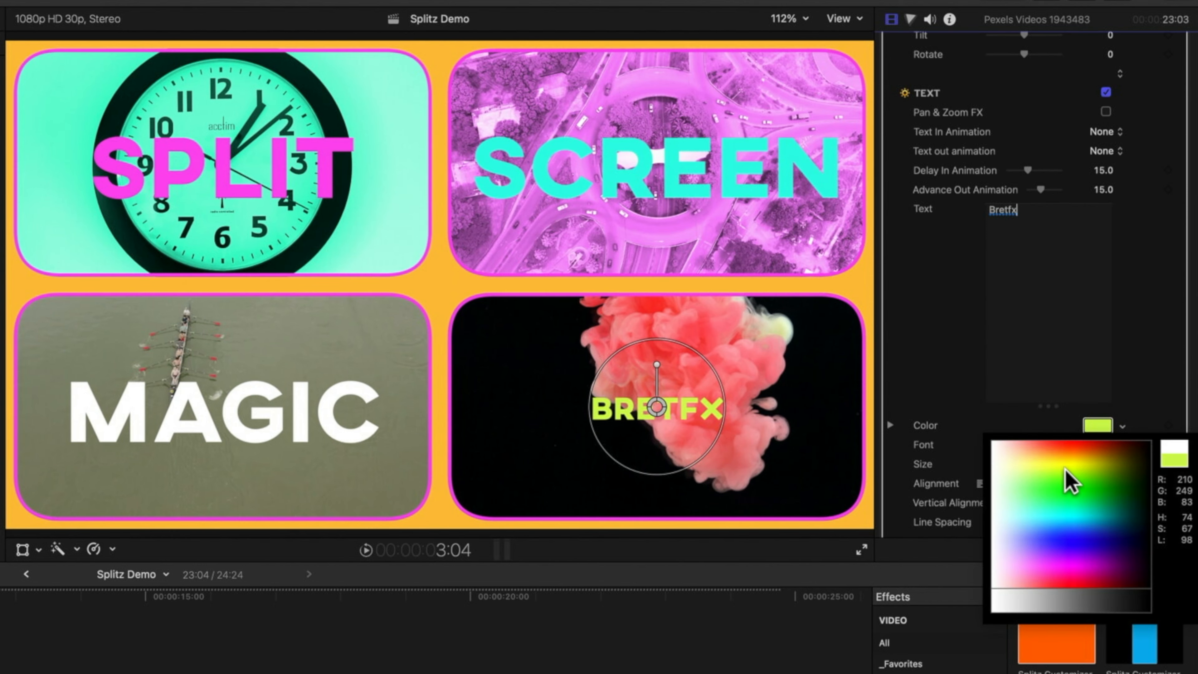
left_click(1065, 469)
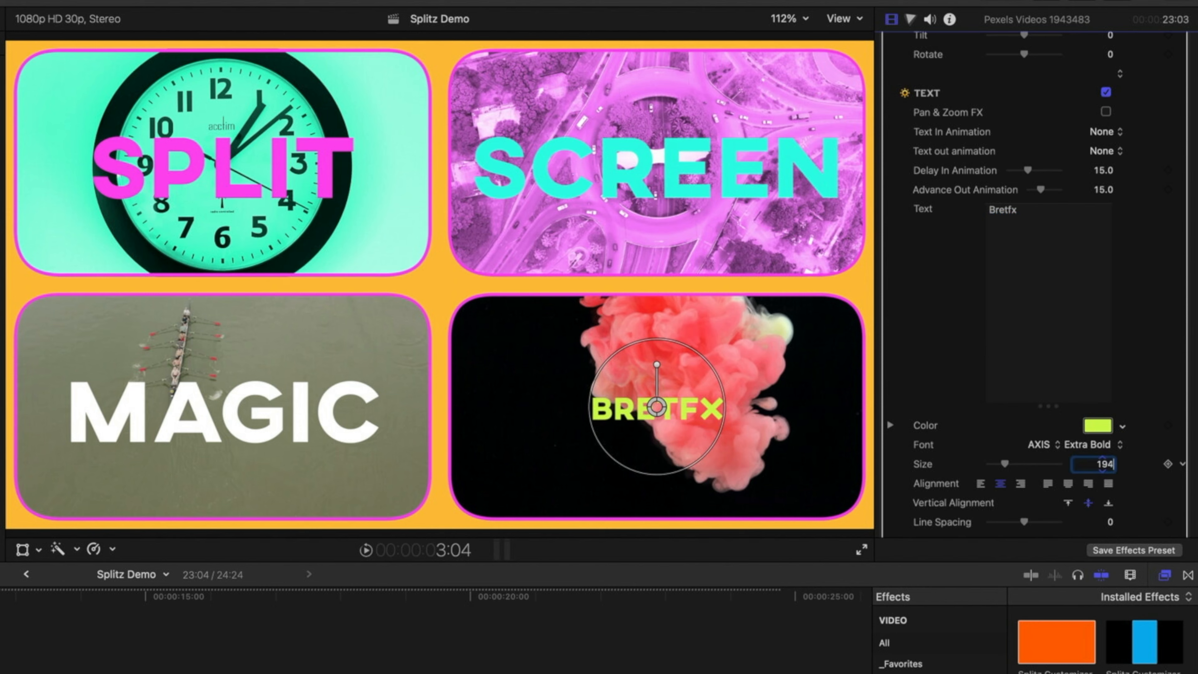
key("Return")
Tint the ink cell pinkish red (RGB 255, 44, 91) with Tint Amount 0.91 and play the timeline from the start.
scroll(1161, 321, "up", 6)
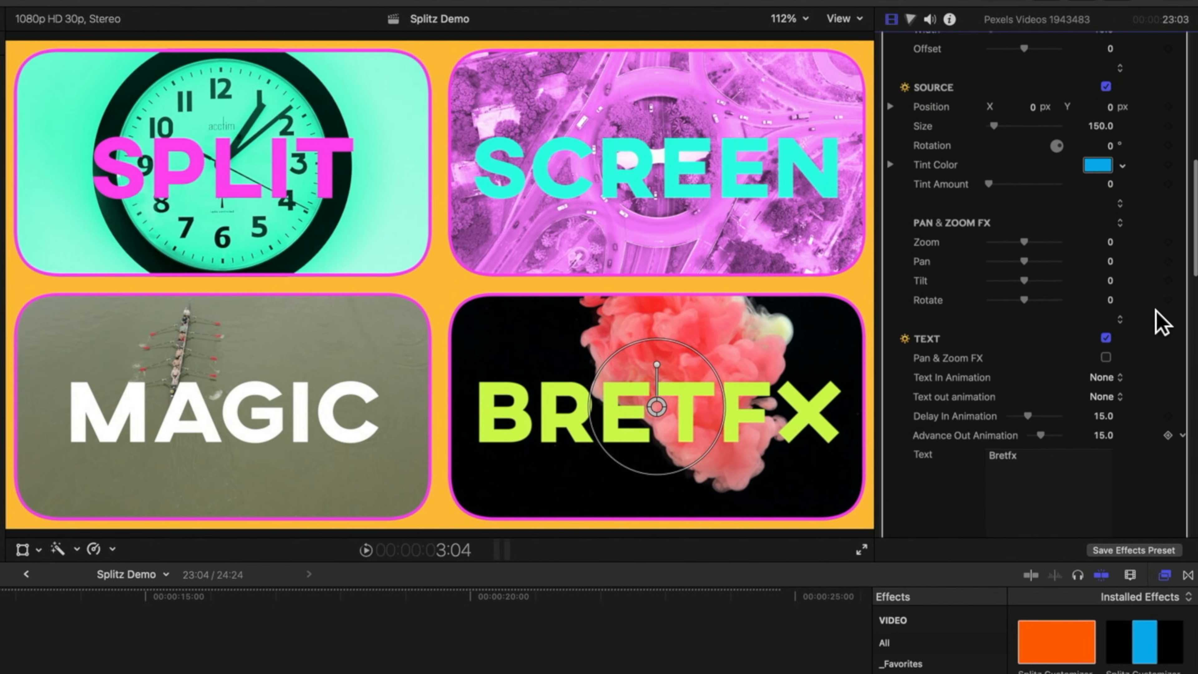
scroll(1161, 323, "up", 2)
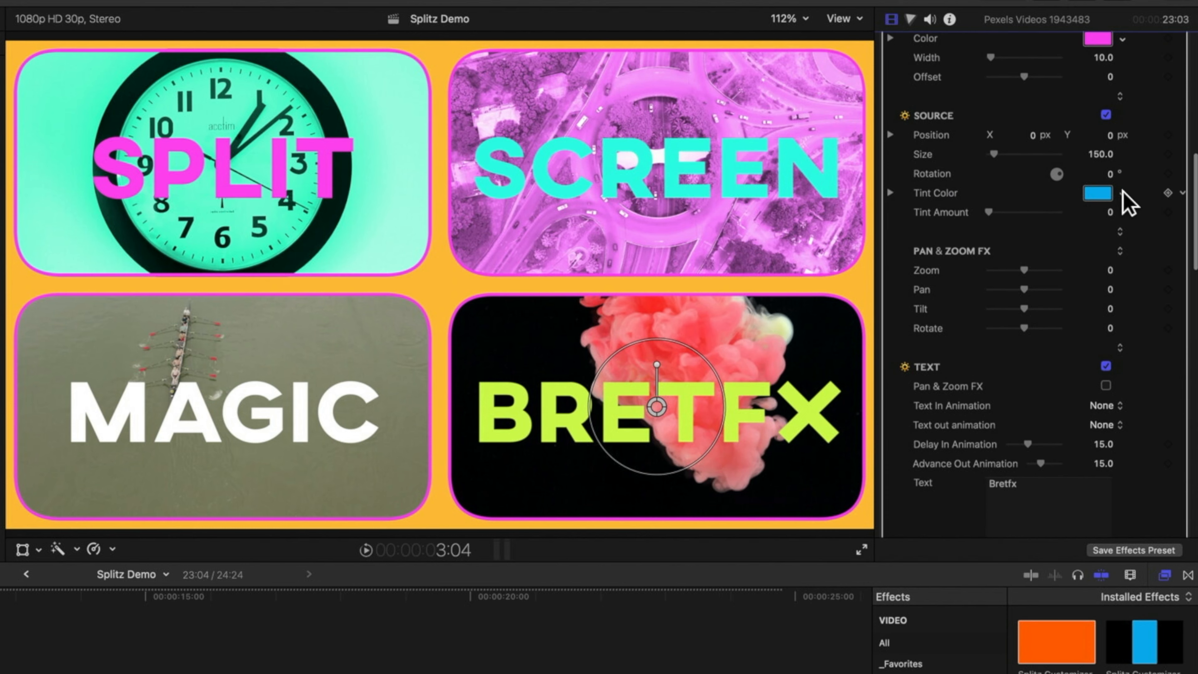
left_click(1123, 193)
left_click(1062, 349)
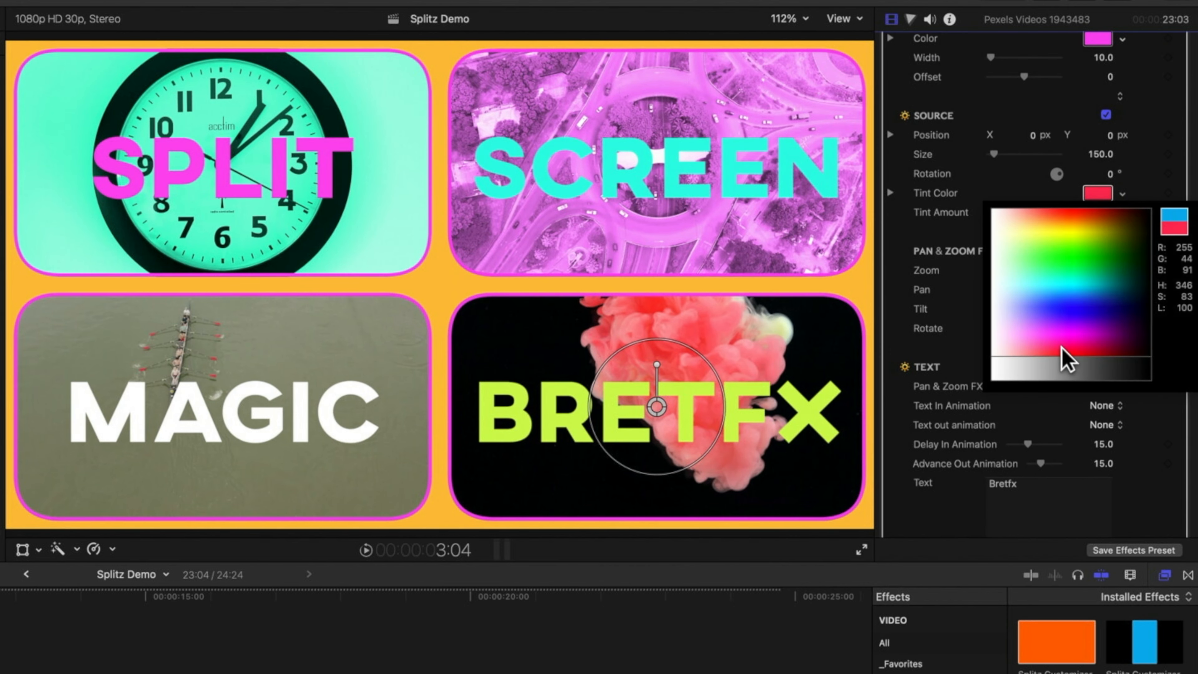
left_click_drag(1020, 213, 1054, 212)
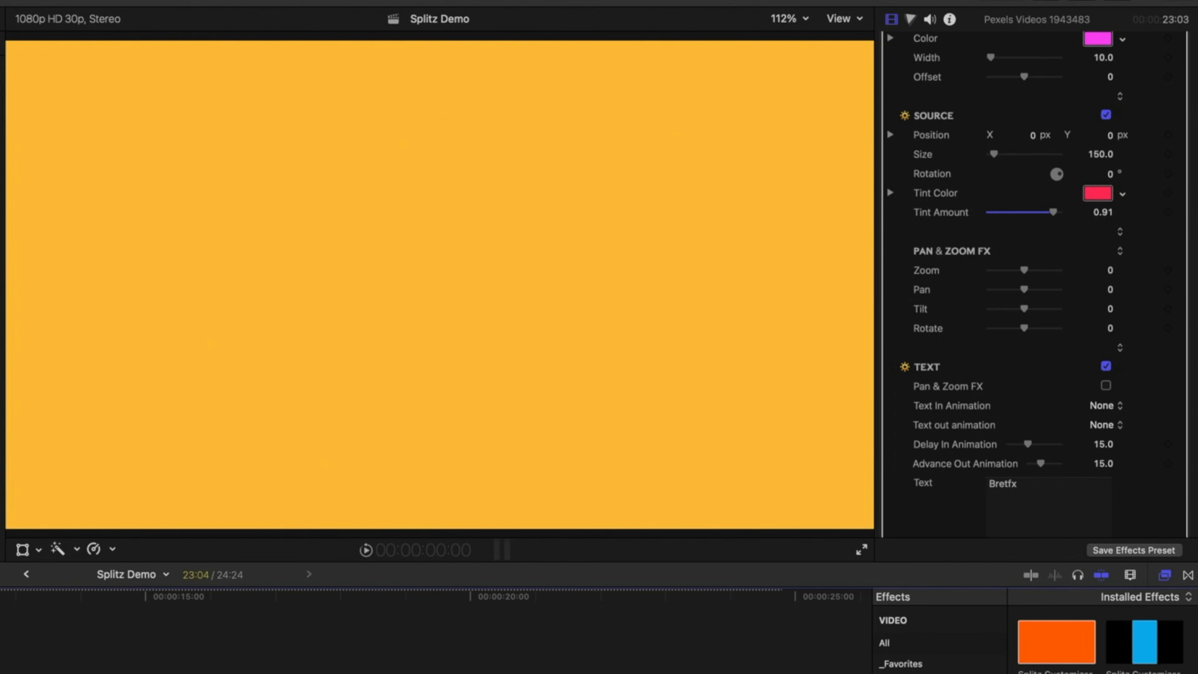
key("space")
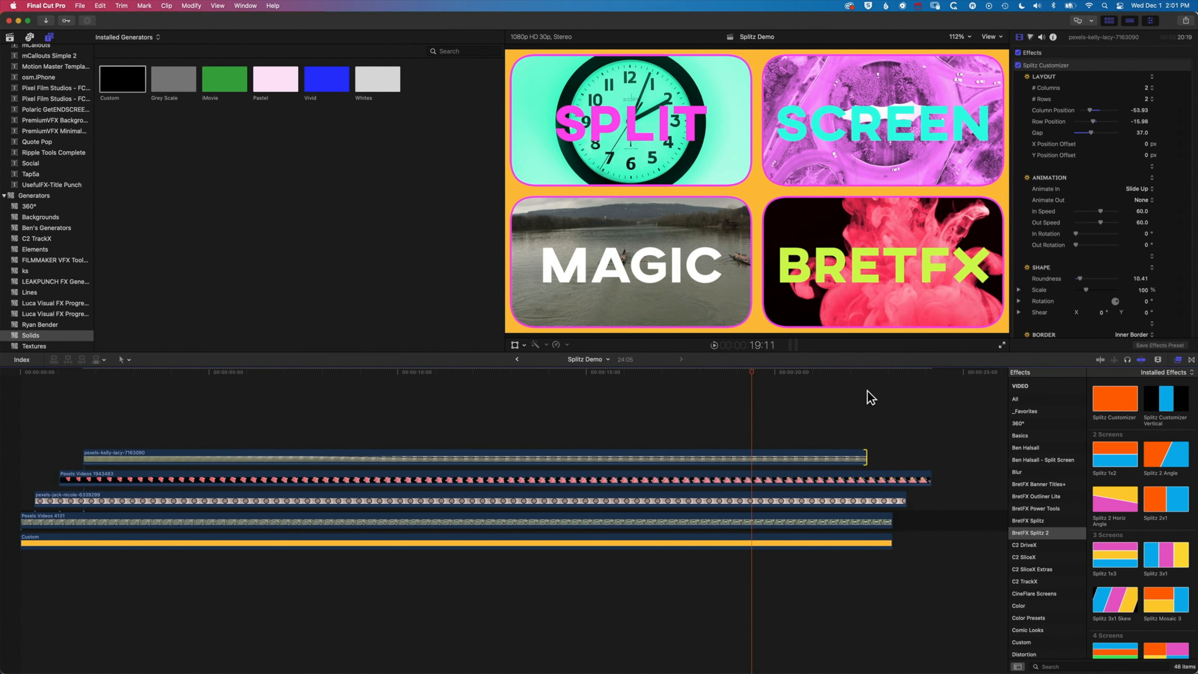
Trim the ends of all split-screen clips and the Custom background to the playhead at 19:11.
key("alt+bracketright")
key("alt+bracketright")
key("alt+bracketright")
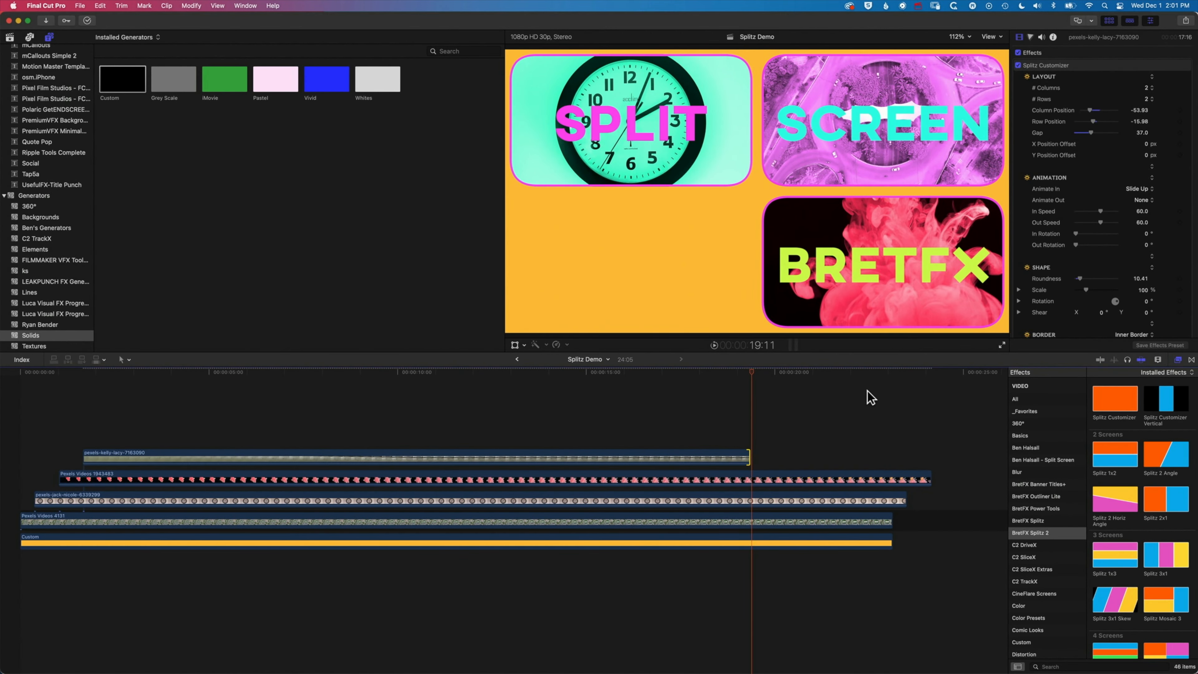
key("alt+bracketright")
key("alt+bracketright")
key("alt+bracketright")
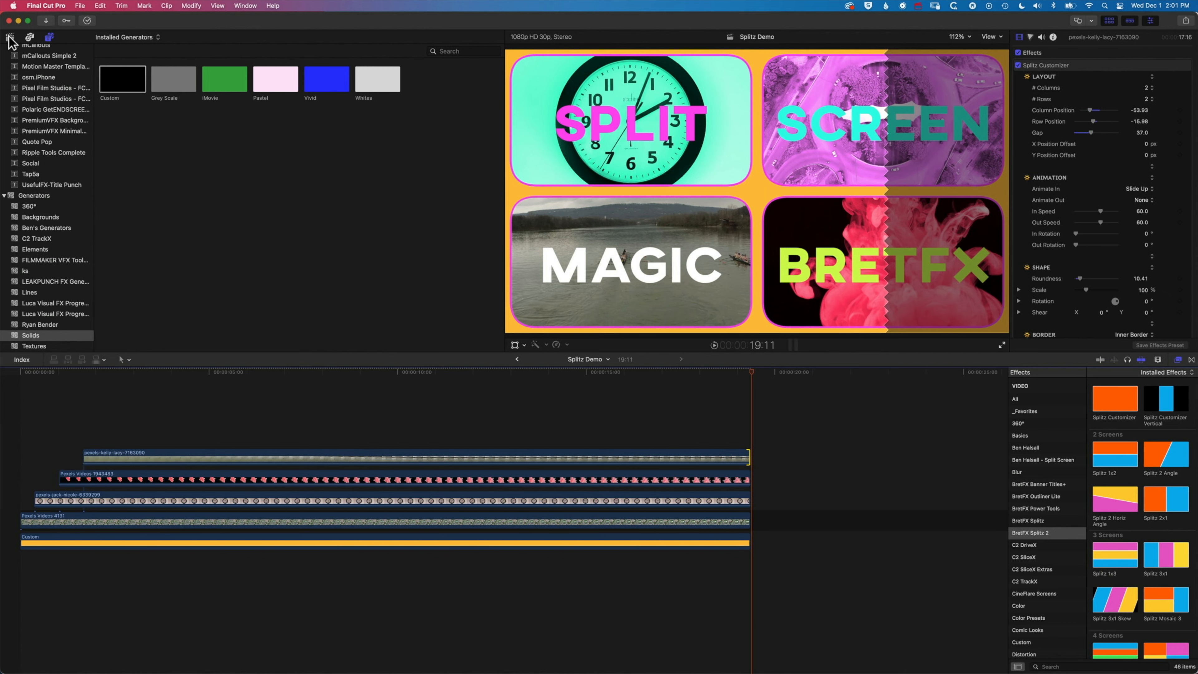
Append the pexels-jack-nicole-6339299 clock clip to the end of the primary storyline.
key("super+1")
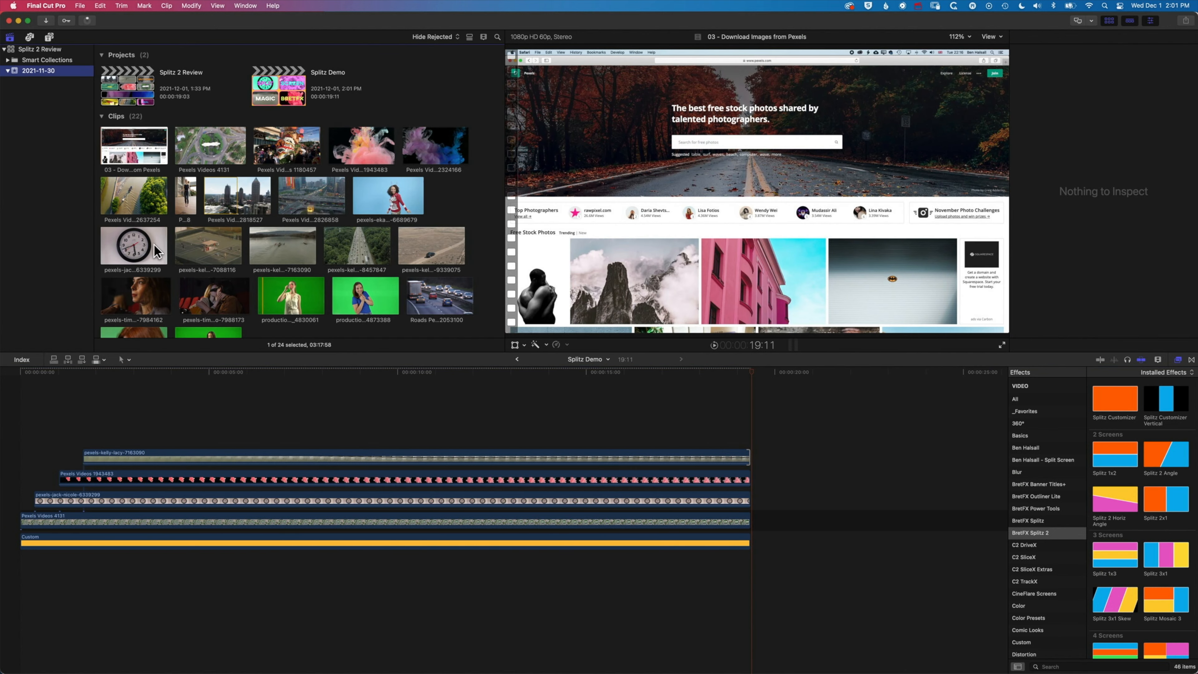
left_click(137, 247)
scroll(136, 246, "down", 2)
key("e")
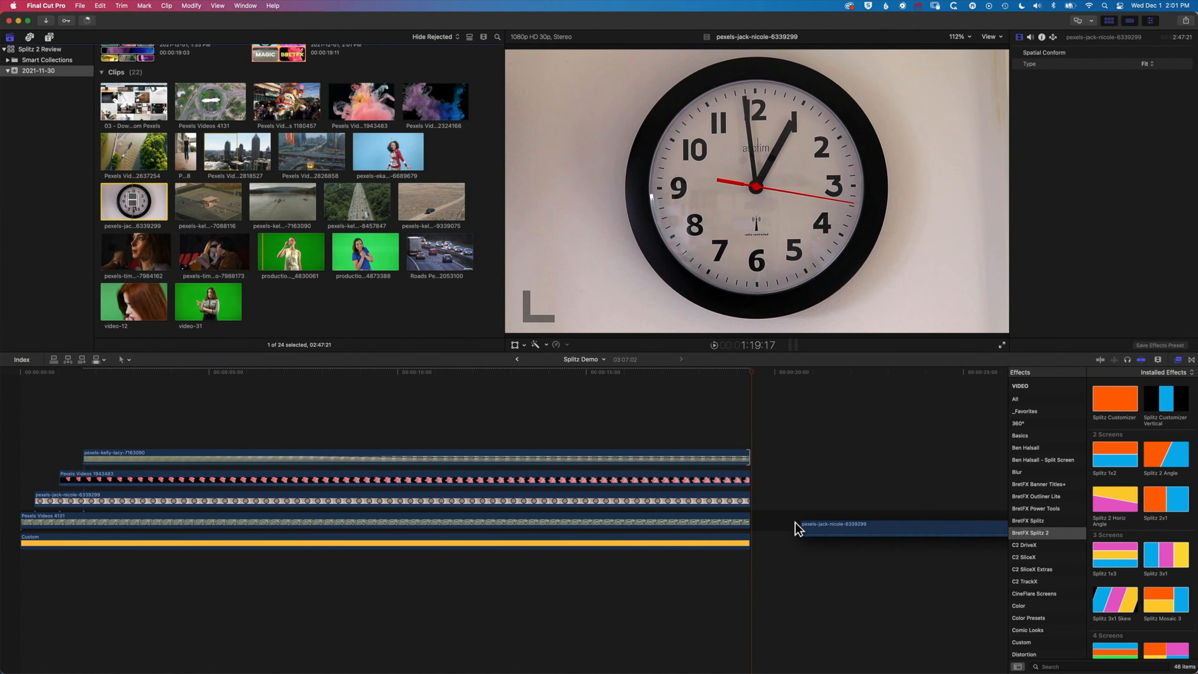
Trim the end of the appended clock clip to 28:23 on the timeline.
scroll(802, 466, "right", 5)
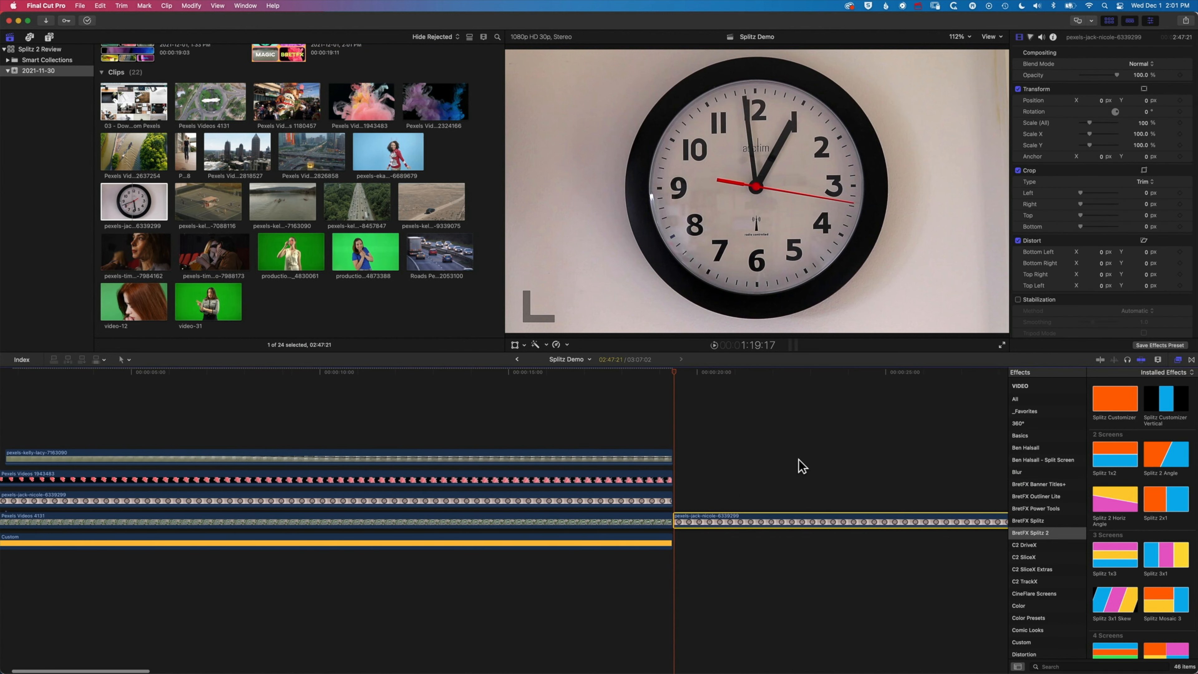
scroll(802, 466, "right", 1)
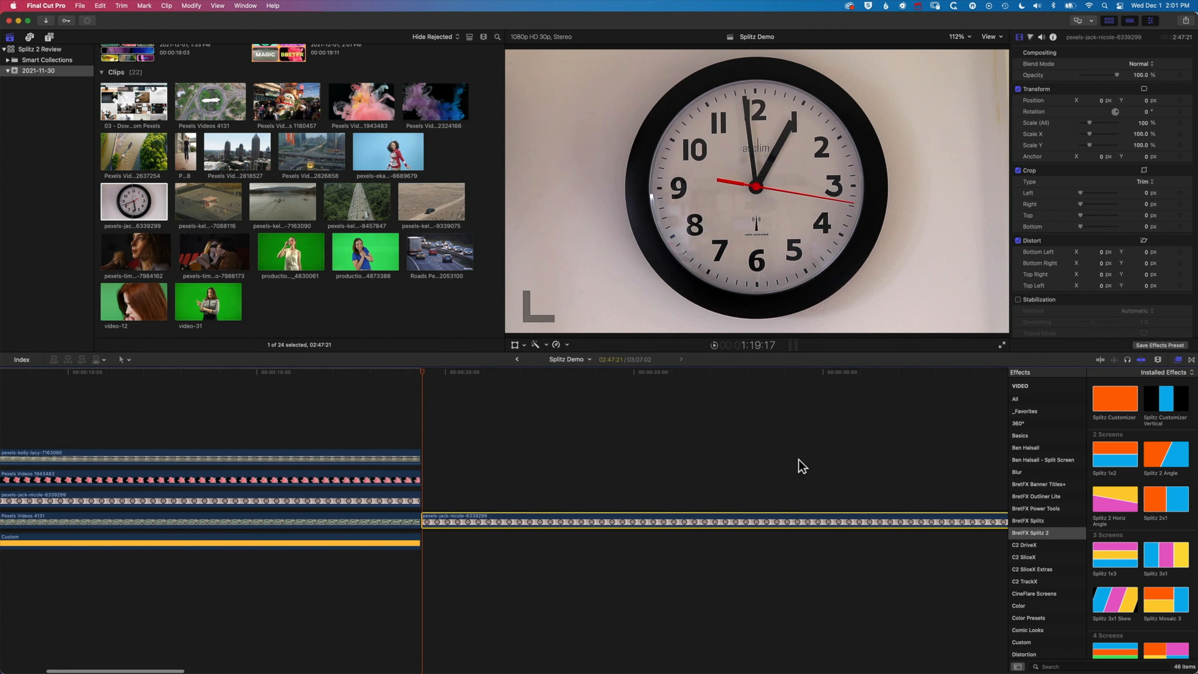
scroll(802, 468, "right", 4)
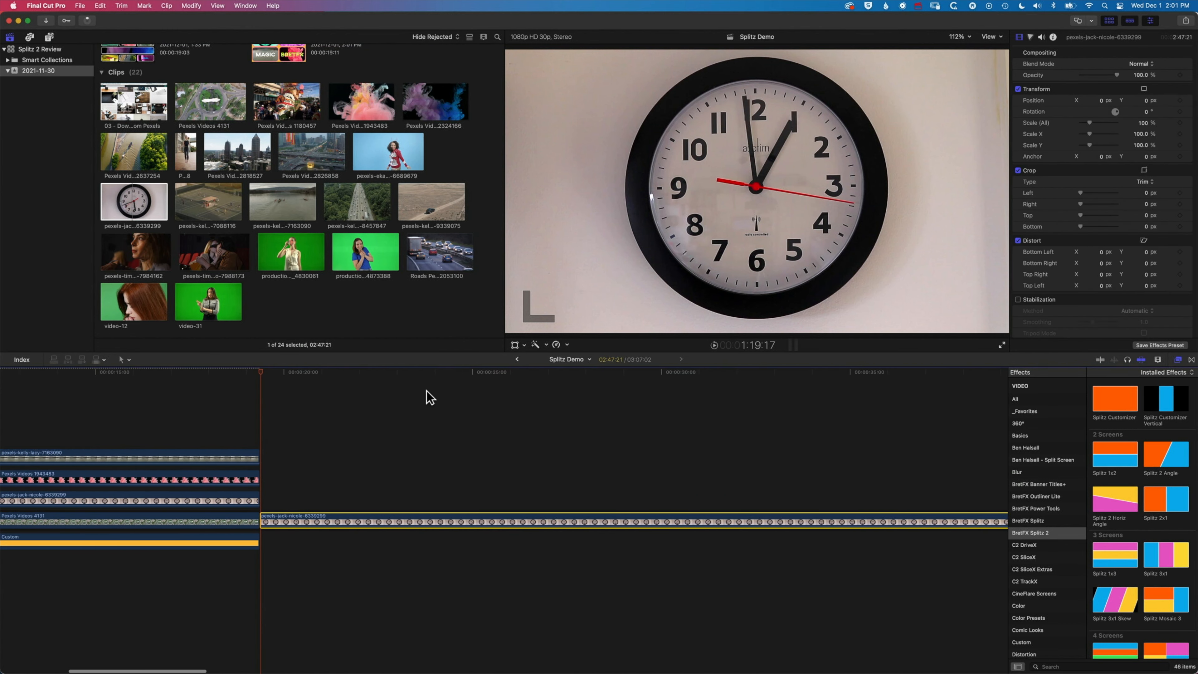
left_click(336, 372)
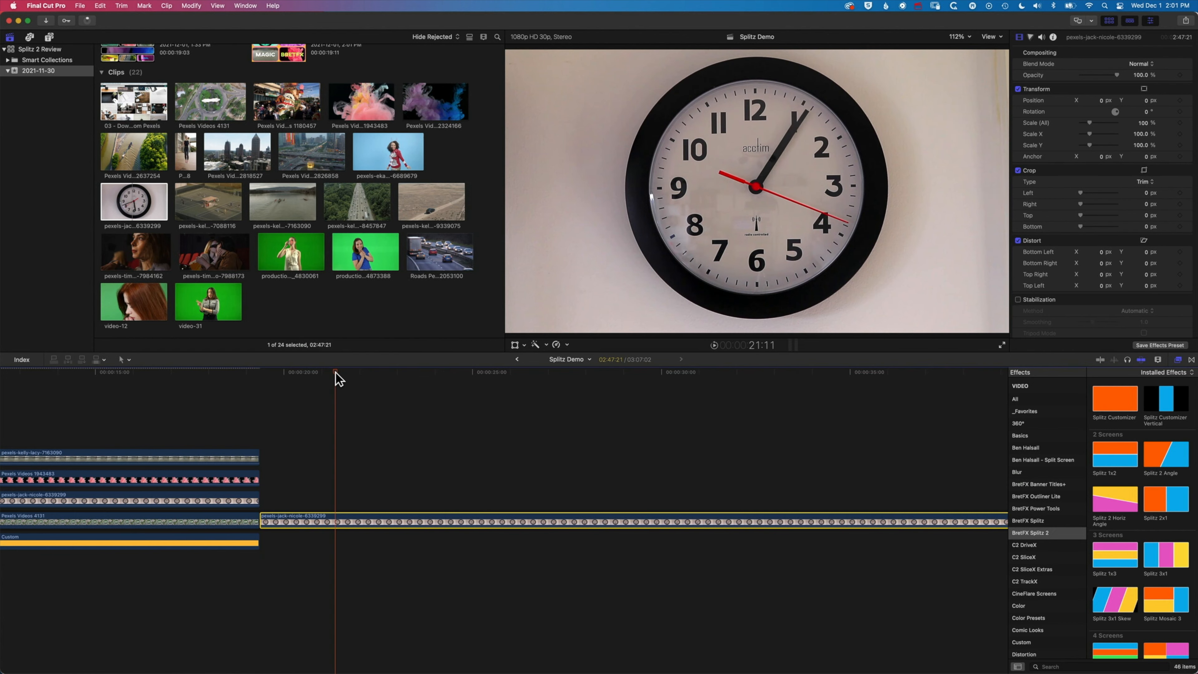
left_click(615, 370)
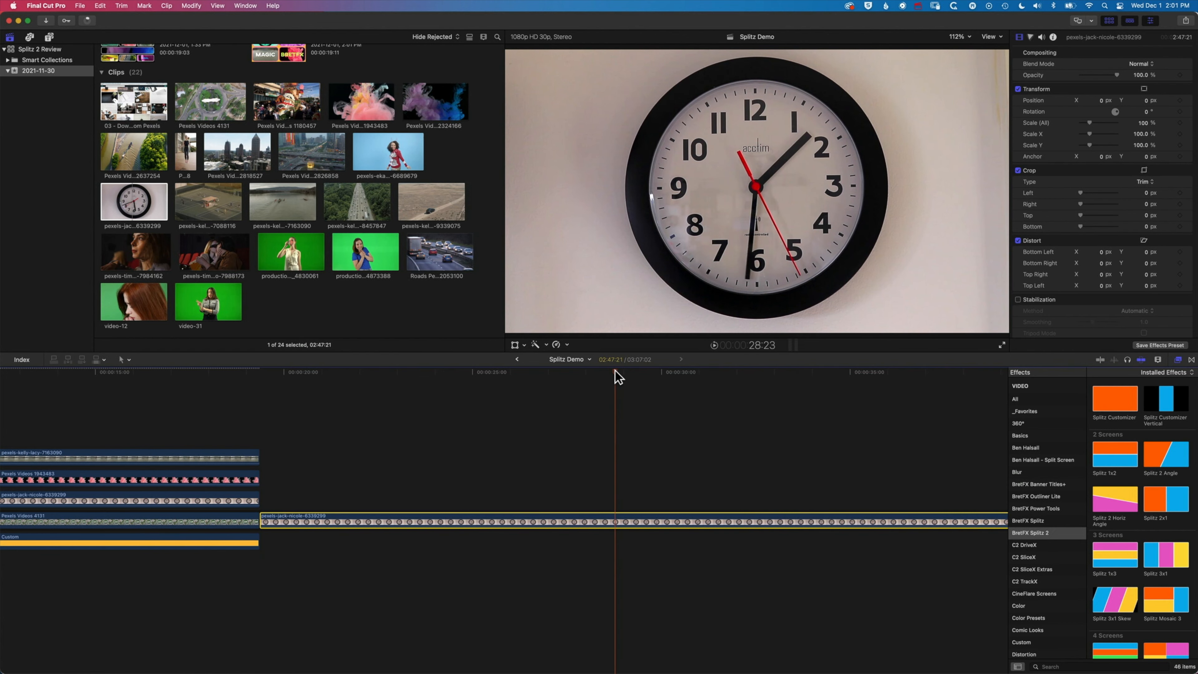
key("alt+bracketright")
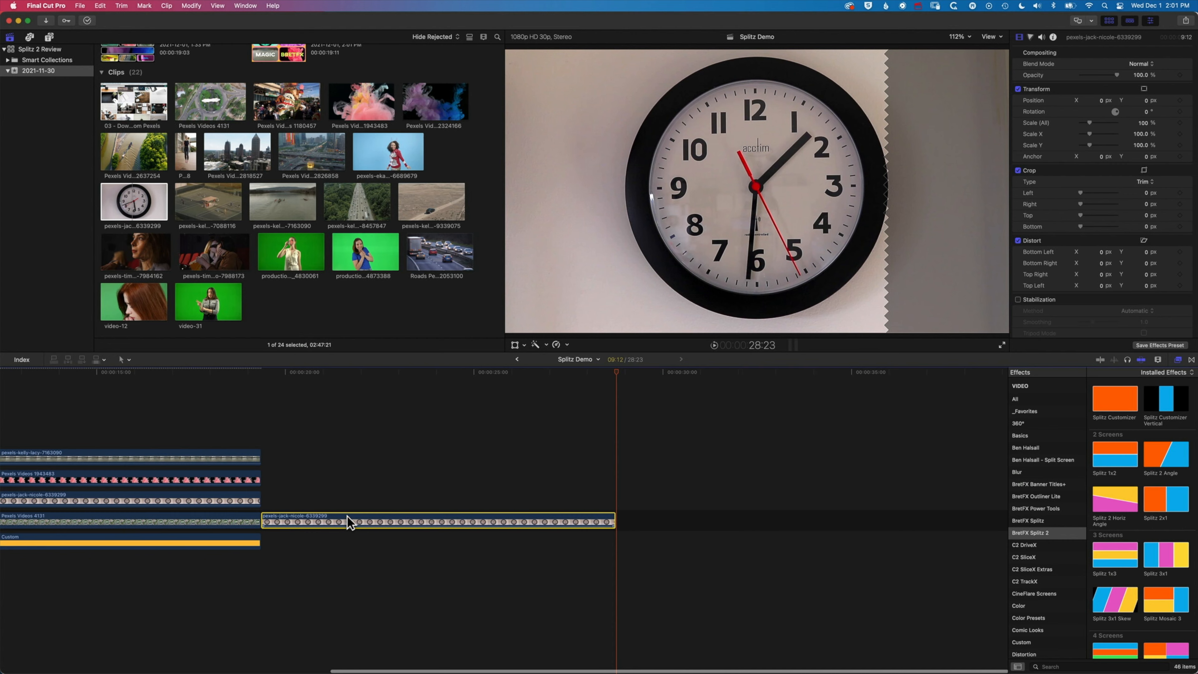
Duplicate the trimmed clock clip vertically until nine copies are stacked above each other.
left_click_drag(347, 519, 345, 386)
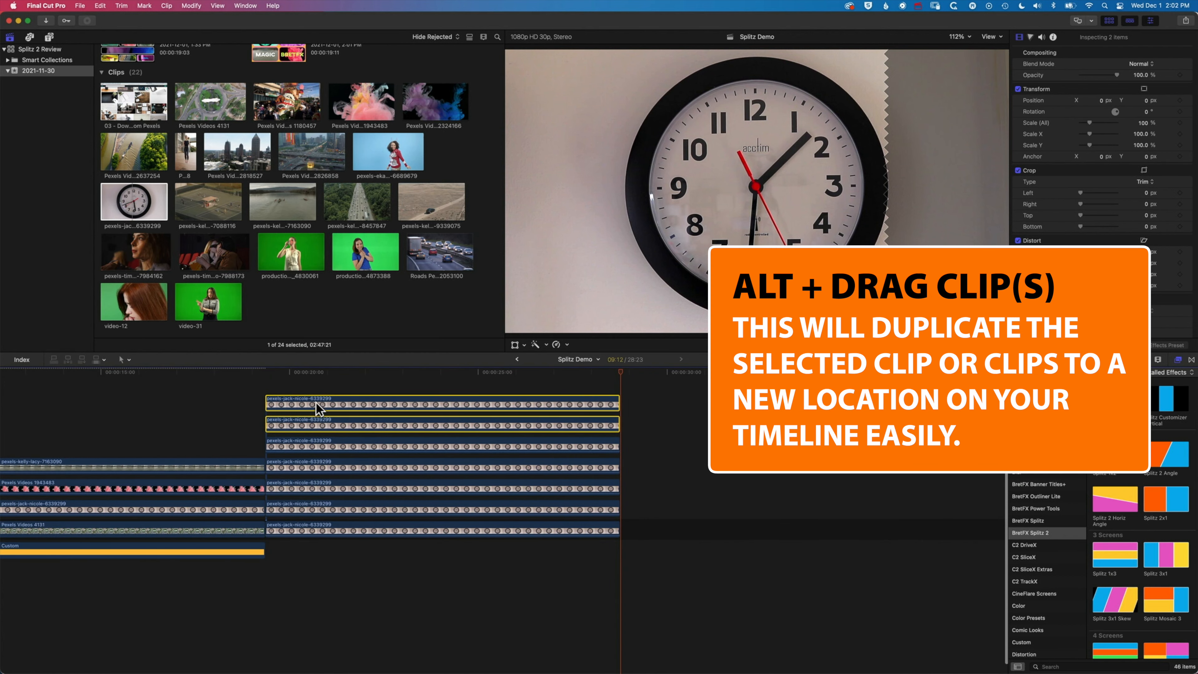
left_click_drag(344, 347, 353, 369)
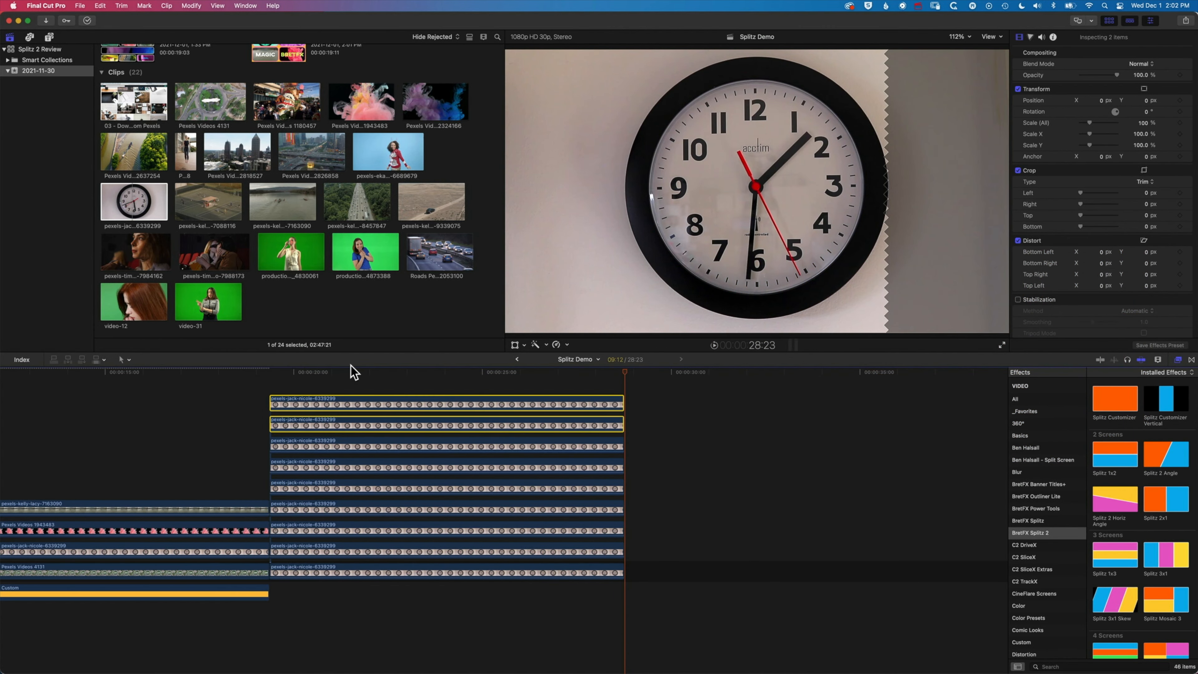
left_click(431, 573)
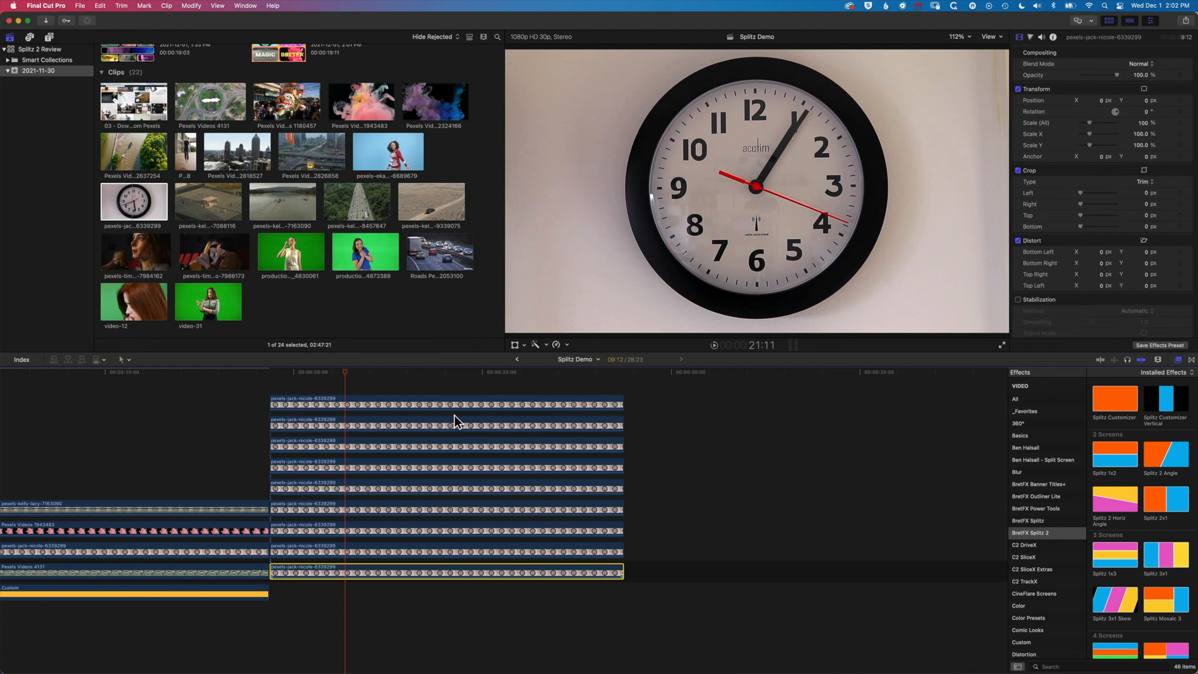
Apply Splitz Customizer to the topmost clock clip with 3 columns, 3 rows and a Gap of 47.78.
left_click(434, 404)
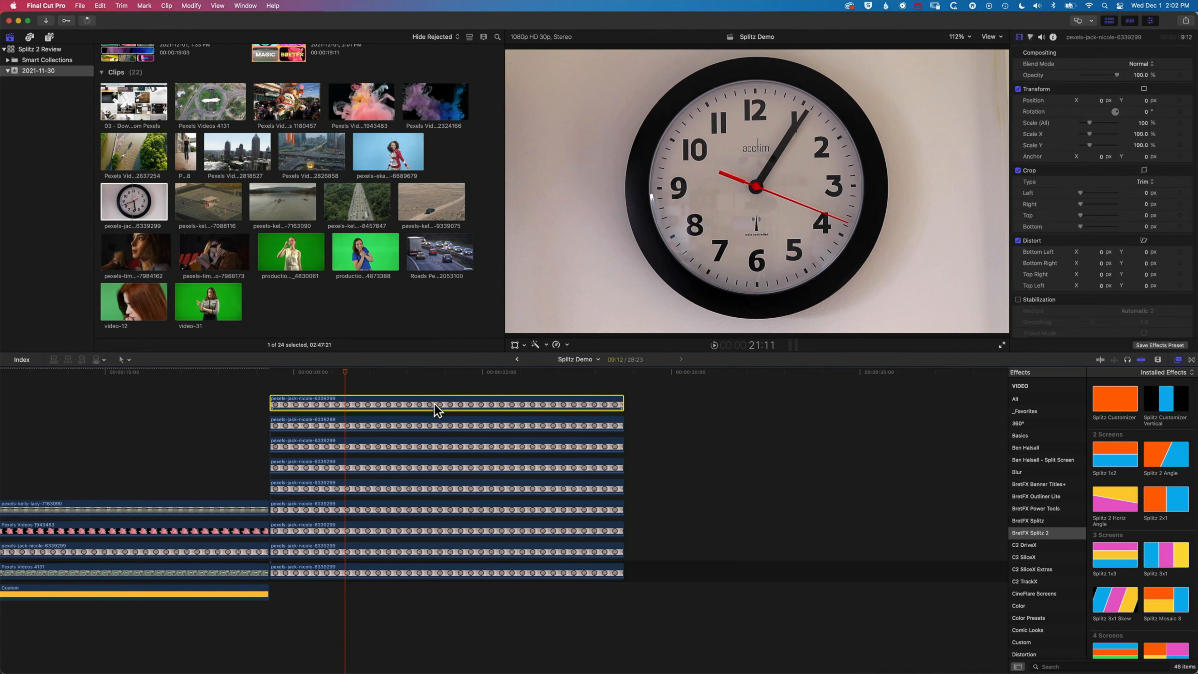
left_click_drag(1108, 406, 486, 405)
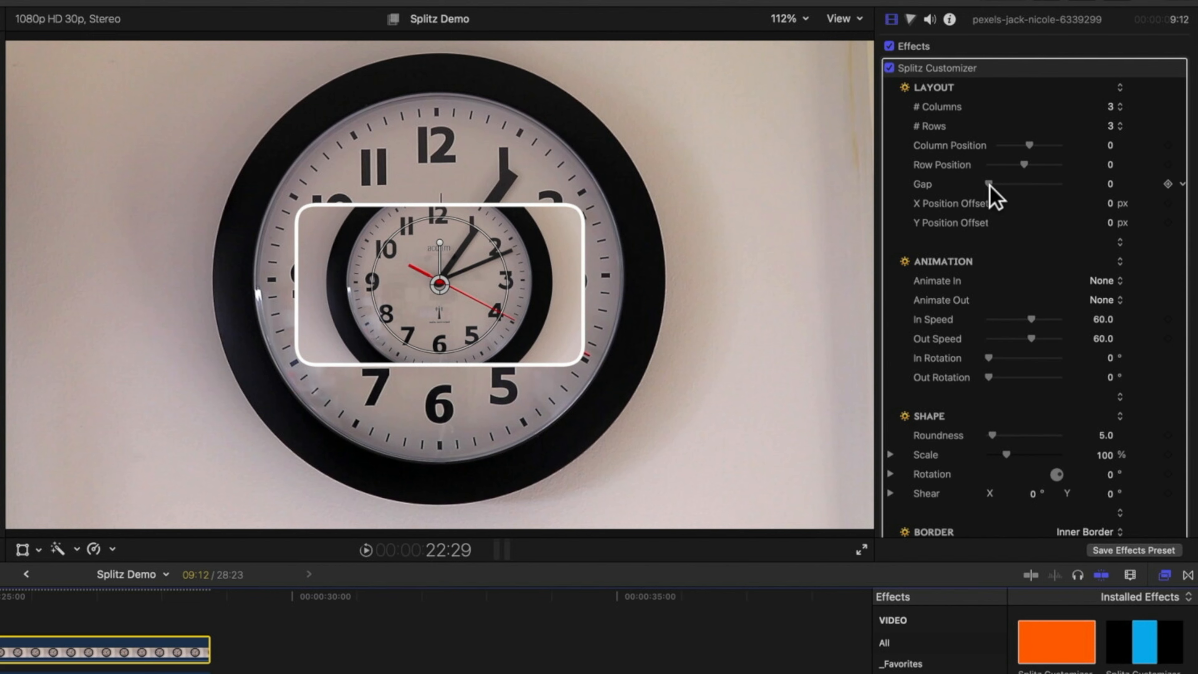
left_click_drag(990, 184, 1024, 187)
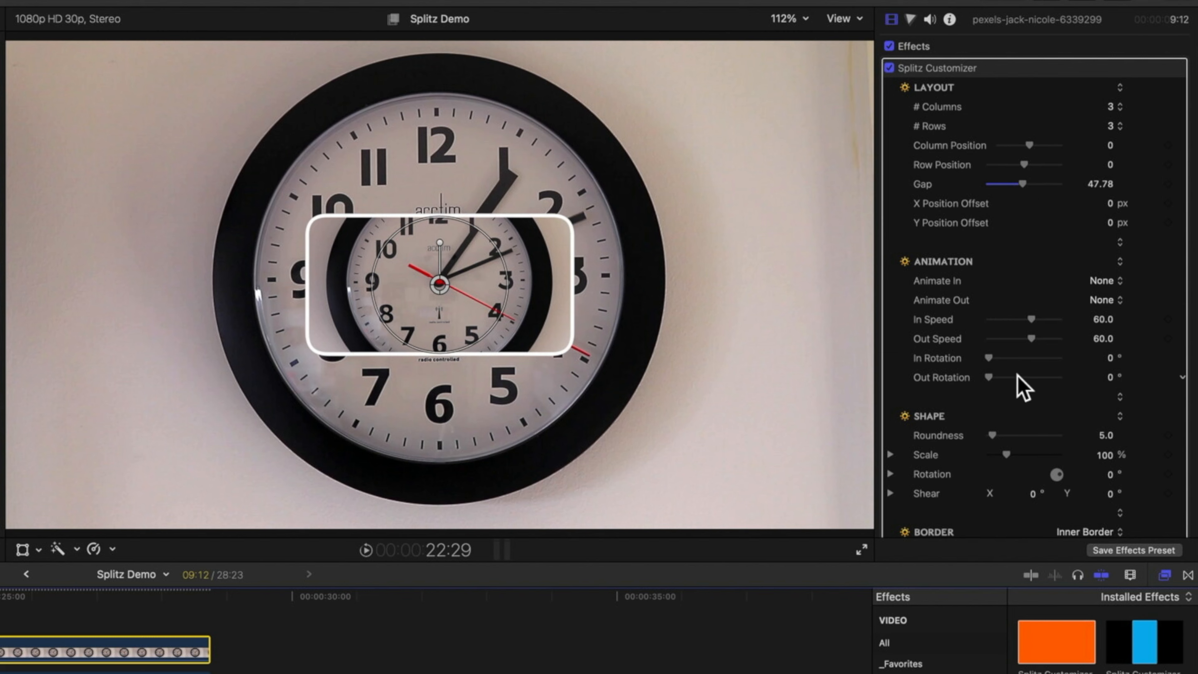
Set the top clock cell's Roundness to 0 and its Source Size to 107.
scroll(1014, 382, "down", 4)
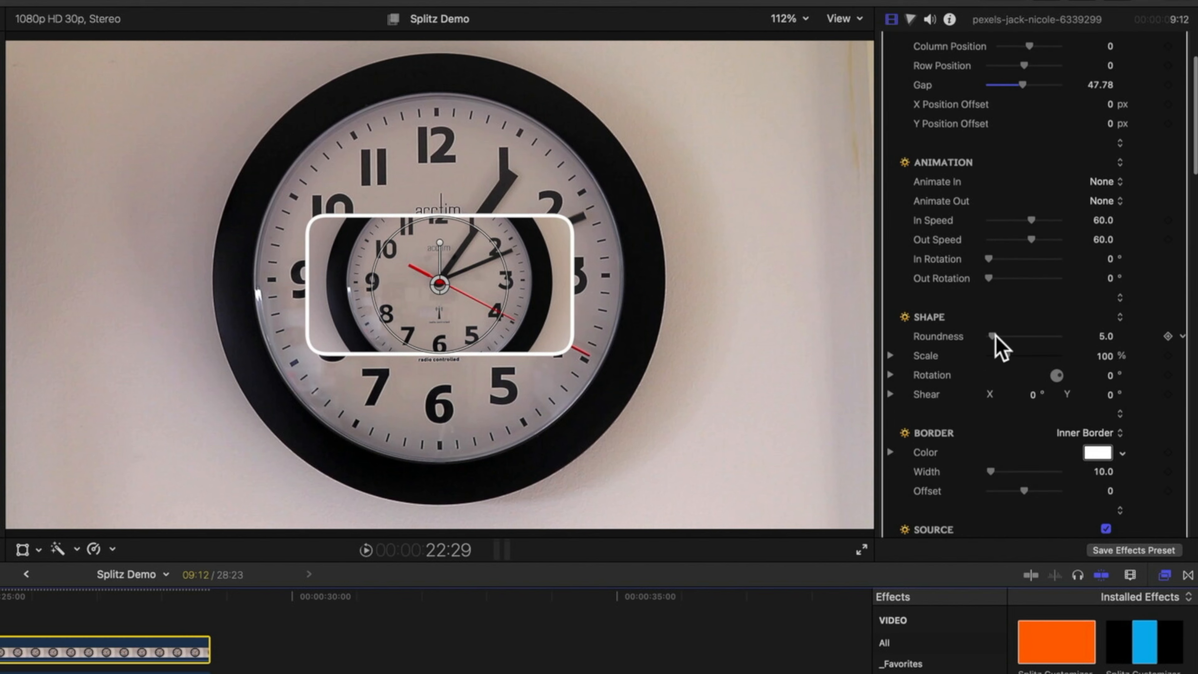
left_click_drag(995, 333, 921, 336)
scroll(1007, 365, "down", 3)
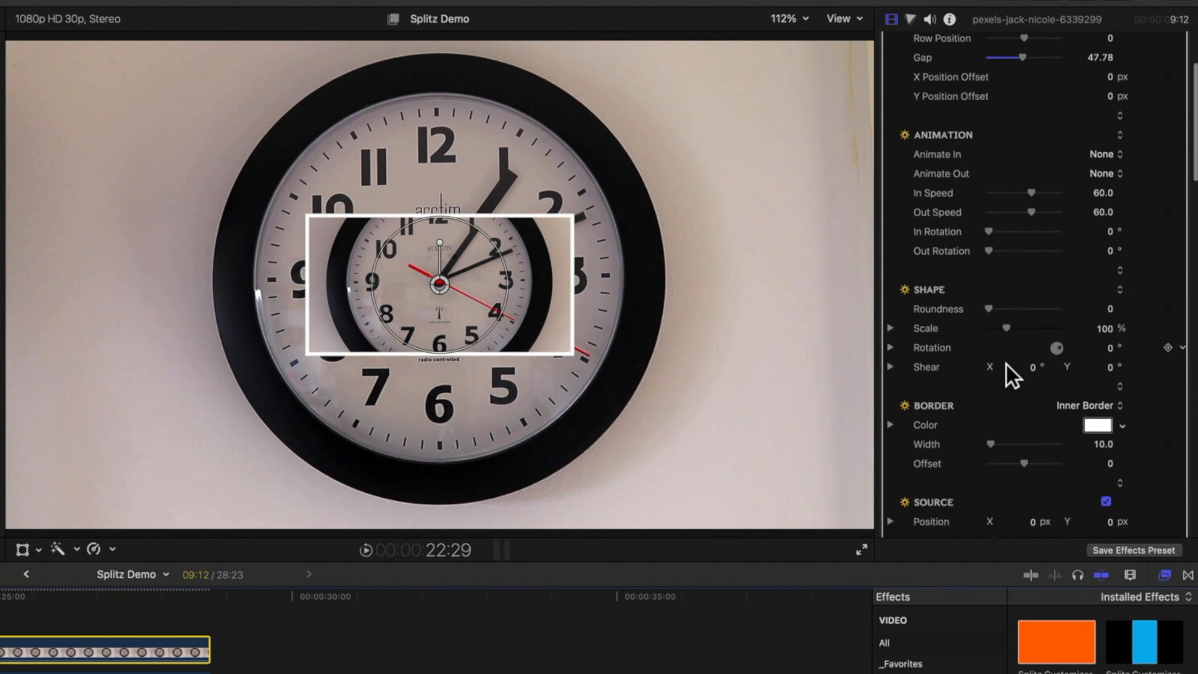
scroll(1009, 375, "down", 3)
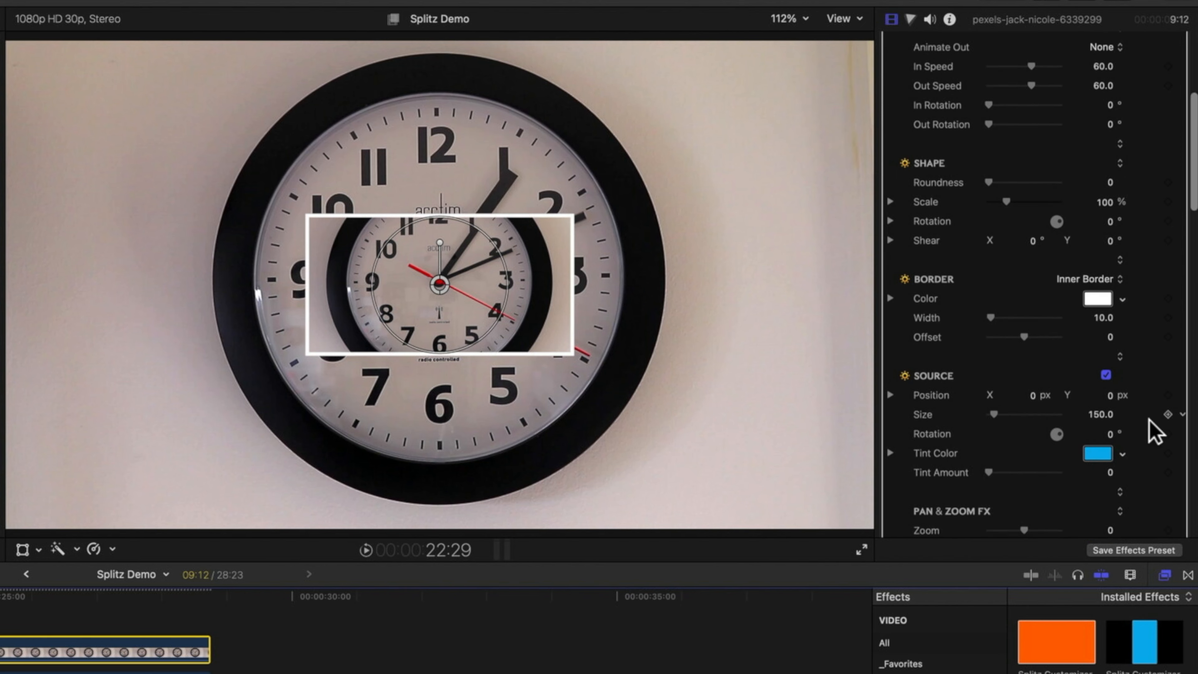
left_click_drag(996, 412, 993, 415)
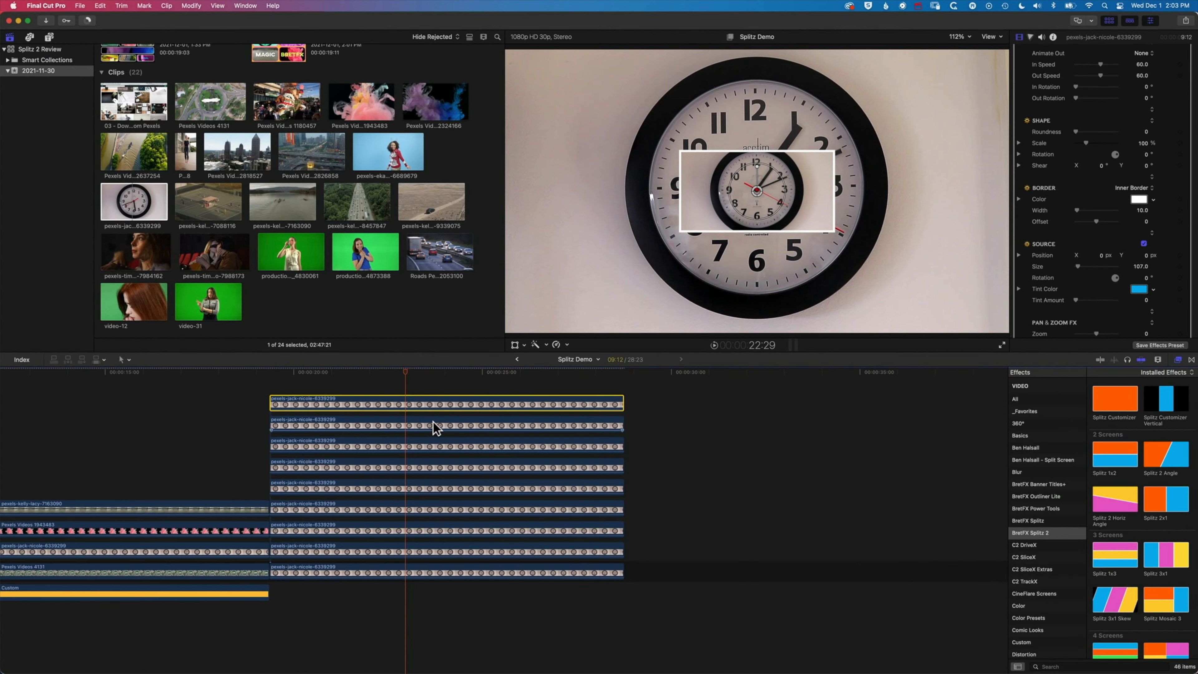
Paste the top clock clip's Splitz Customizer attributes onto the eight clock clips below it.
left_click(437, 427)
left_click(420, 574, "shift")
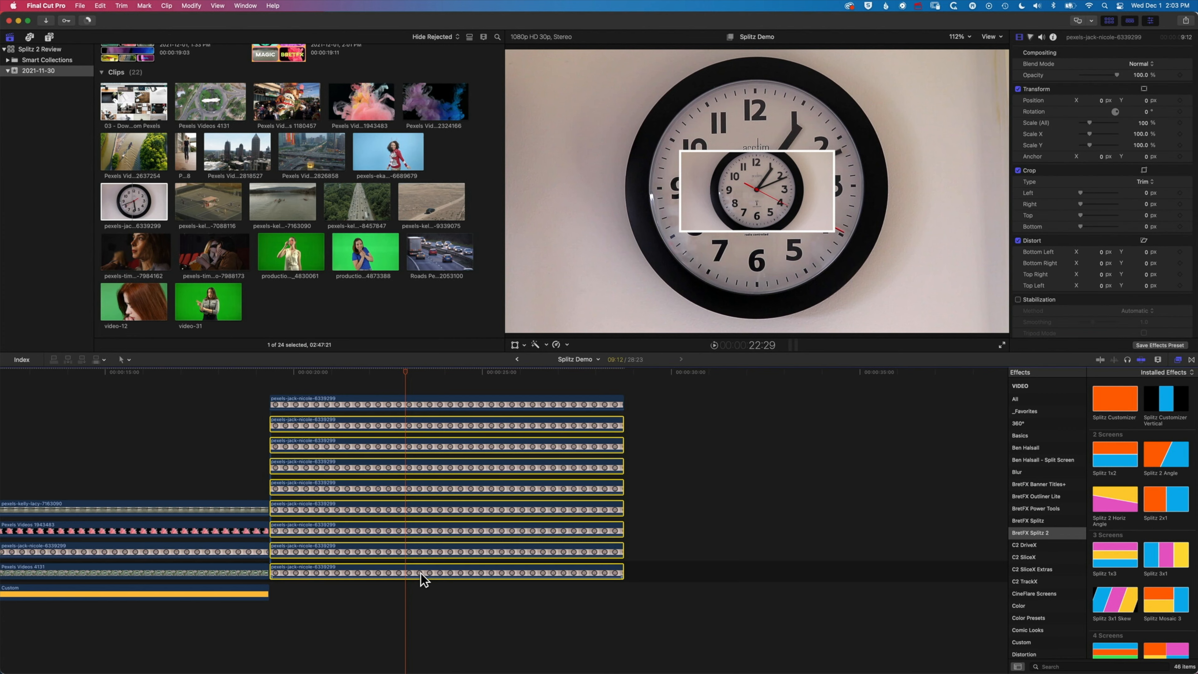
left_click(101, 6)
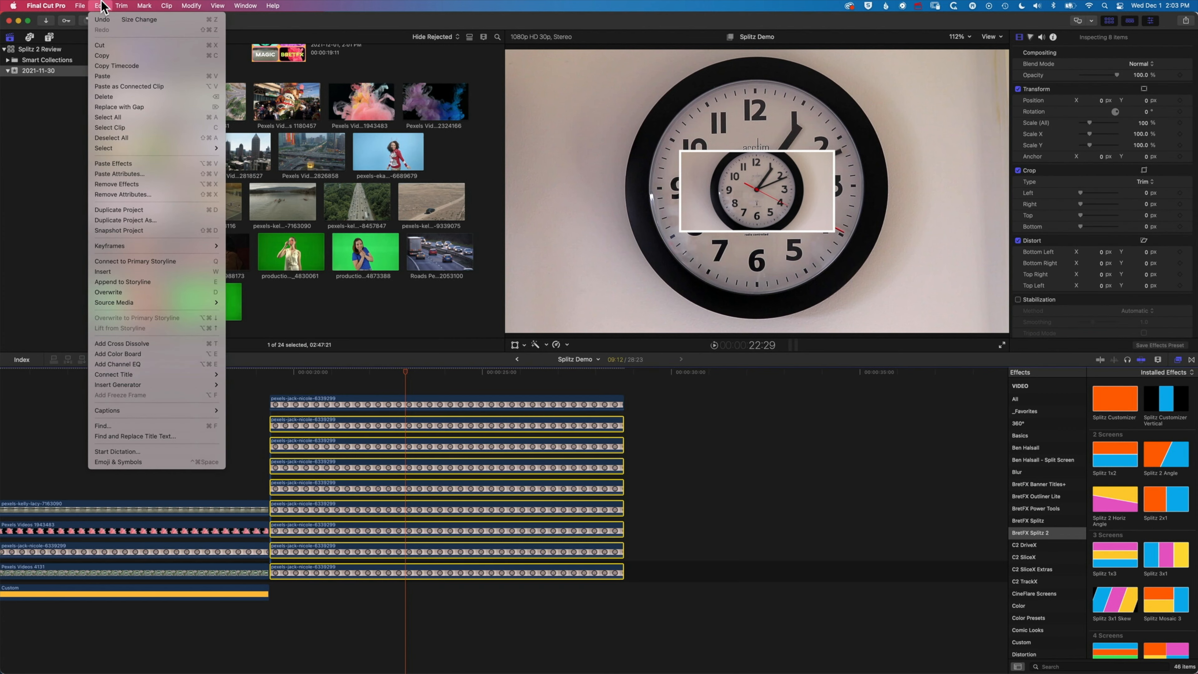
left_click(138, 174)
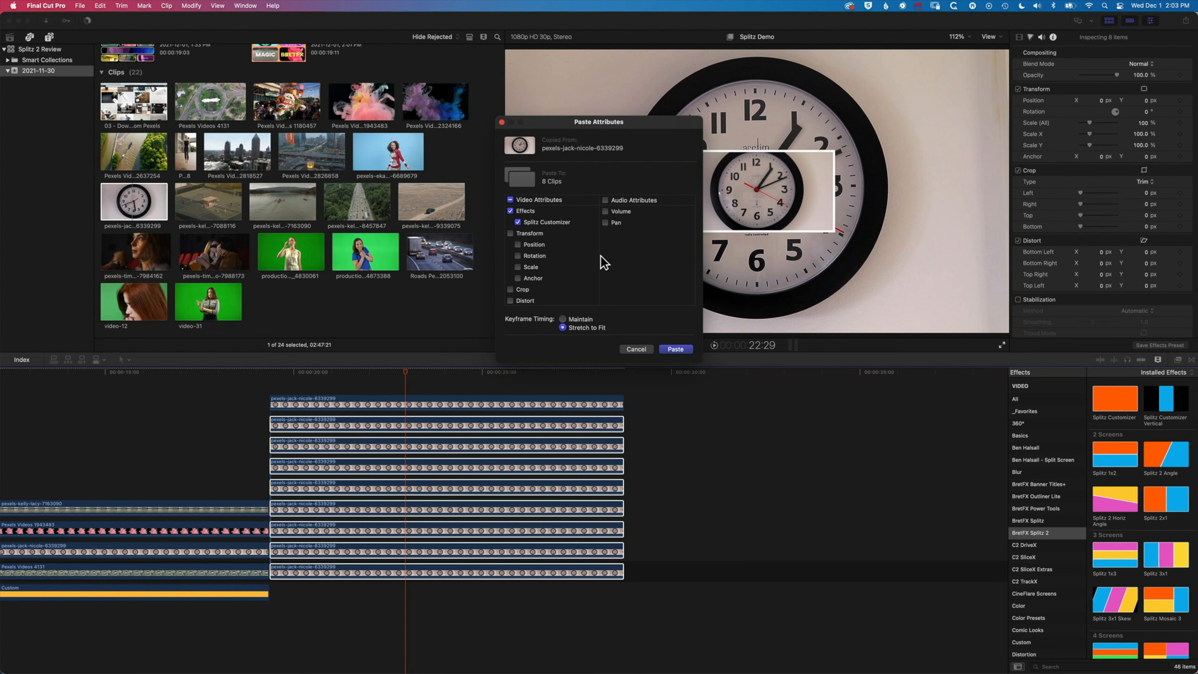
left_click(675, 349)
left_click(427, 395)
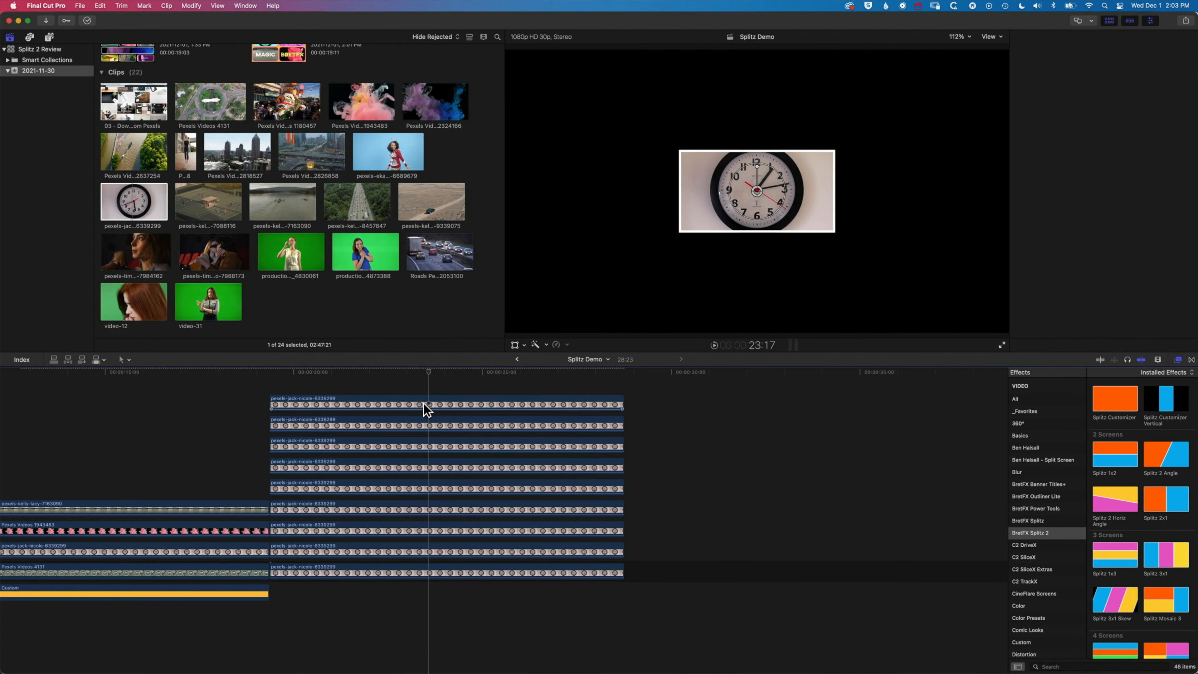
Position the topmost clock clip in the grid's upper-left cell (Column Position -61.41, Row Position -78.24) and the second clip in the upper-middle cell.
left_click(411, 404)
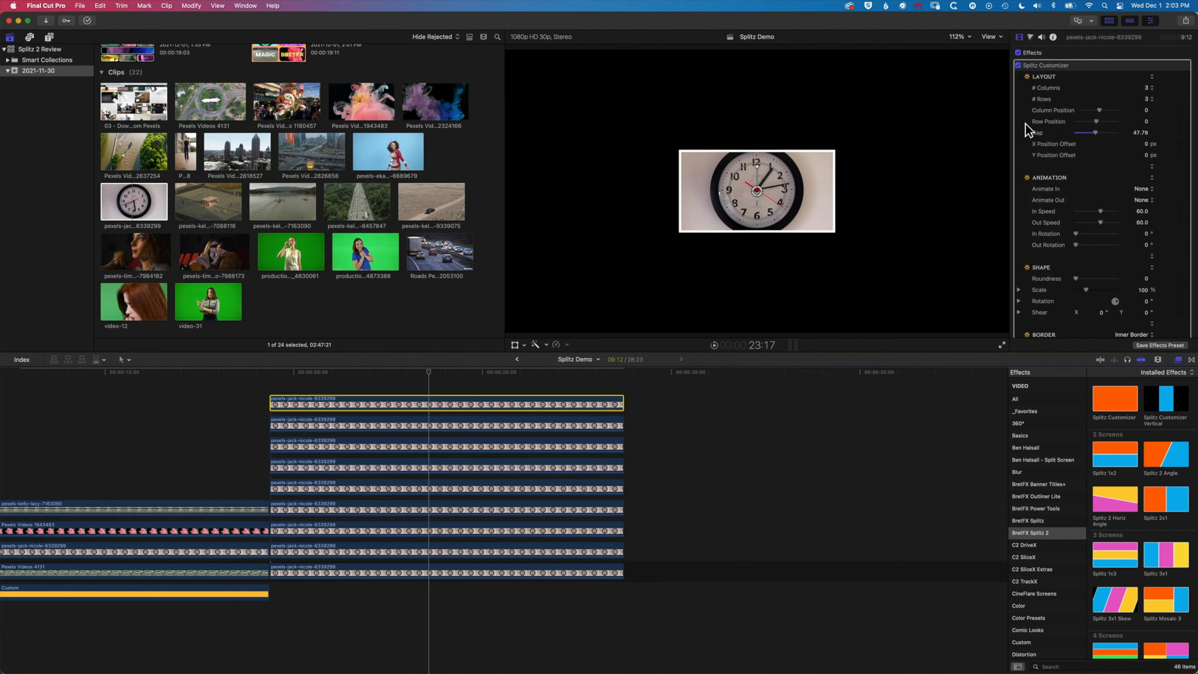
left_click_drag(1096, 113, 1080, 122)
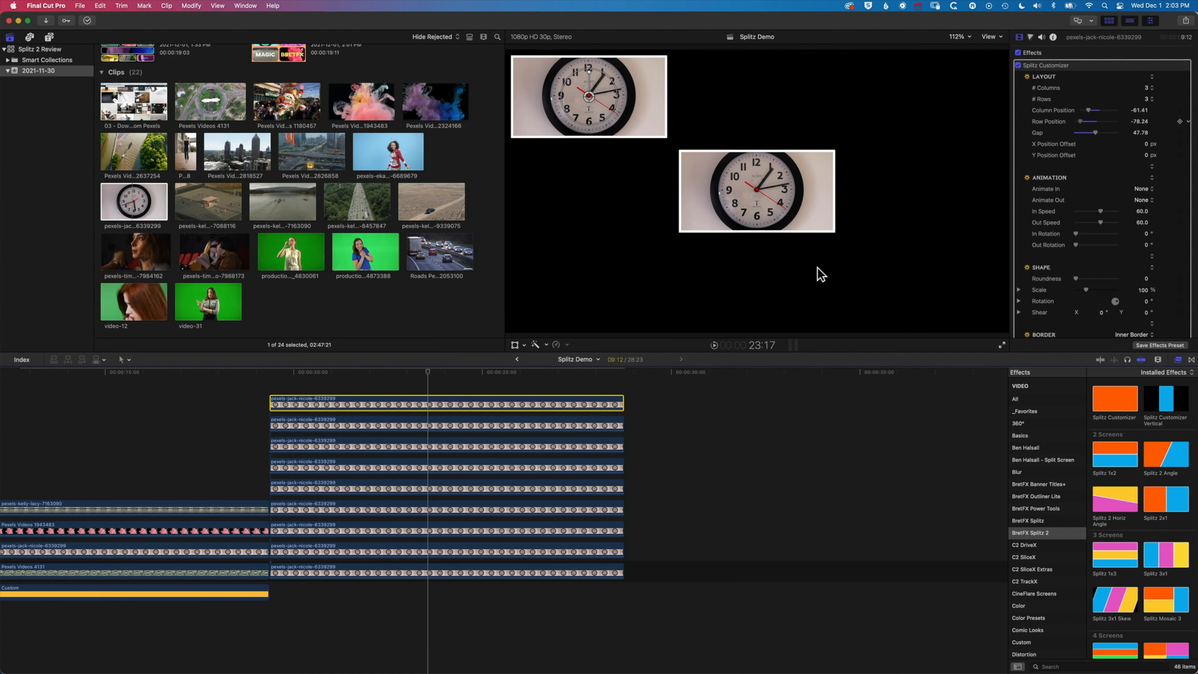
left_click(455, 426)
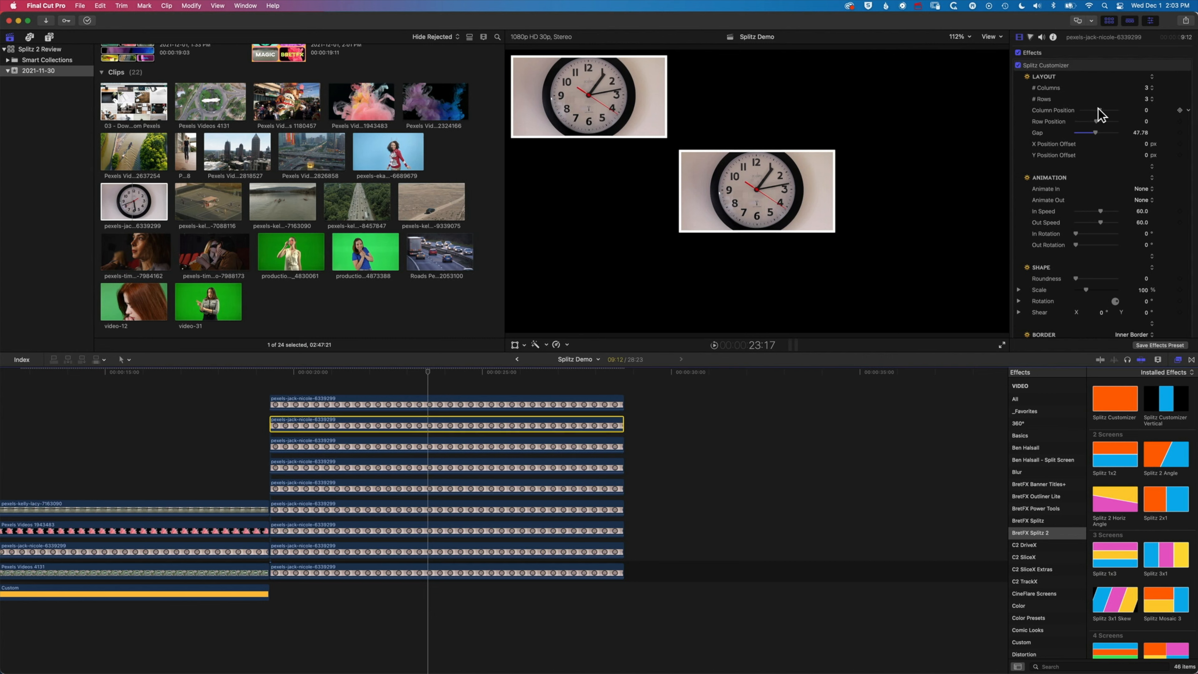
mouse_move(1092, 109)
left_mouse_down()
mouse_move(1103, 108)
mouse_move(1083, 128)
left_mouse_up()
Move the third clock clip into the upper-right cell with Column Position 84.04 and Row Position -84.72.
left_click(452, 446)
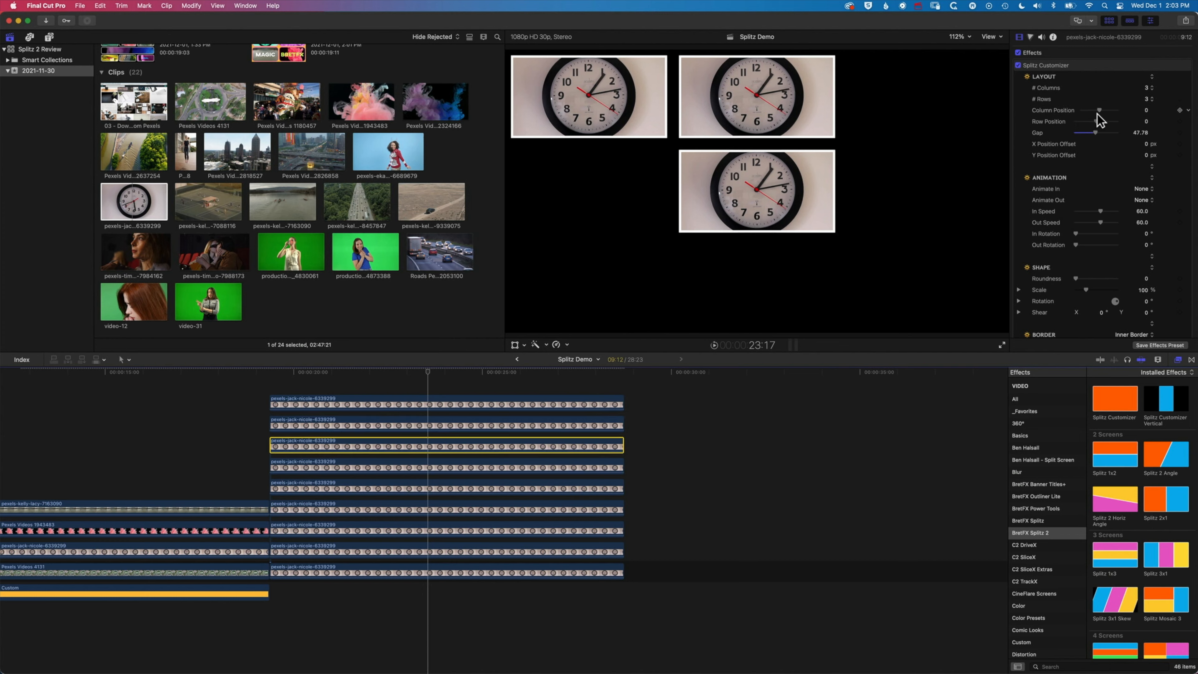
left_click_drag(1099, 110, 1114, 111)
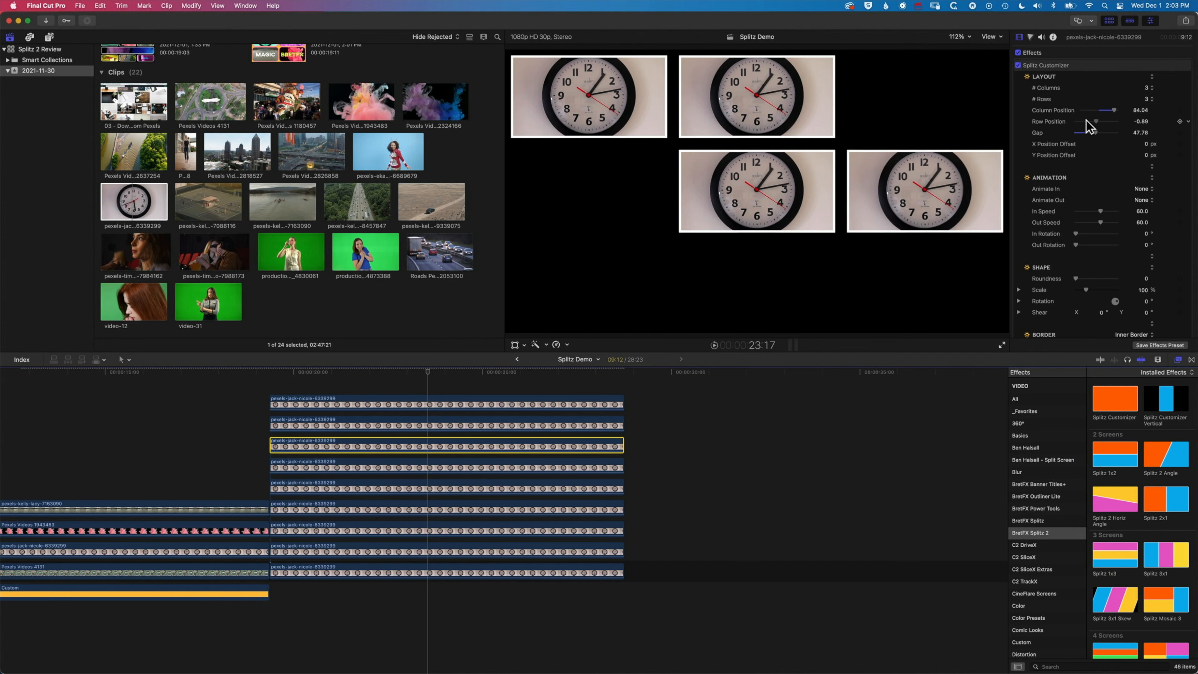
left_click_drag(1084, 121, 1078, 122)
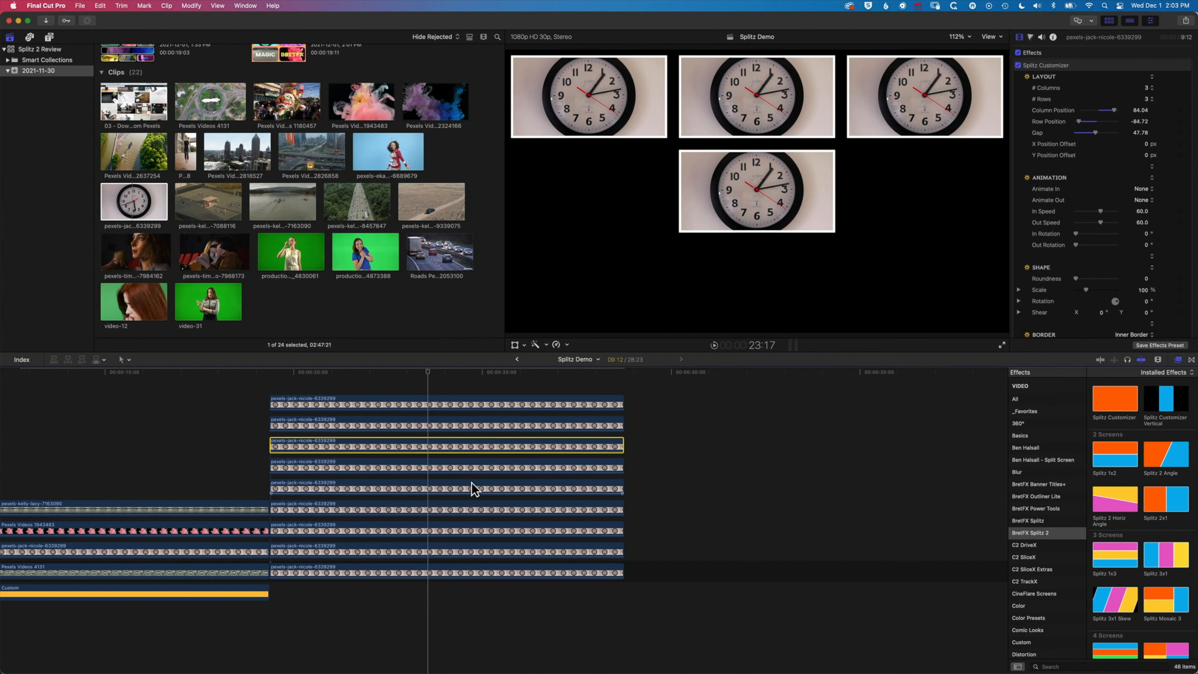
Spread the remaining six clock clips over the middle and lower rows, one per cell, with the bottommost at Column Position 69.74, Row Position 57.96.
left_click(478, 470)
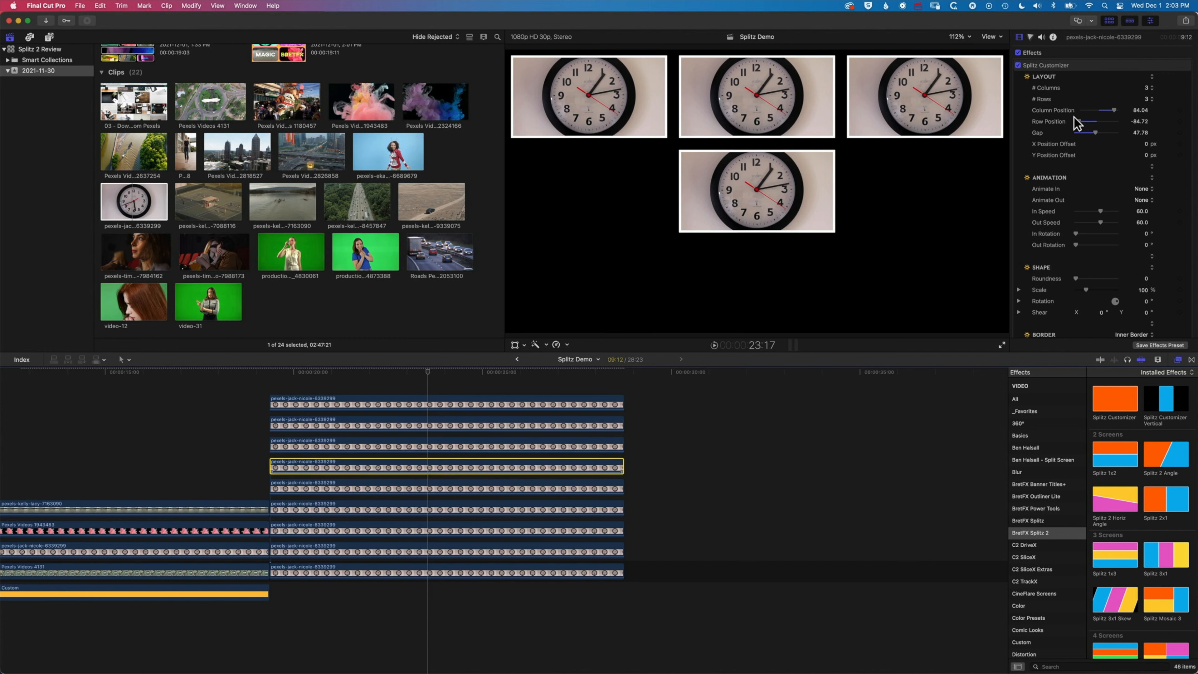
mouse_move(1099, 111)
left_mouse_down()
mouse_move(1085, 112)
mouse_move(1114, 111)
mouse_move(1089, 111)
mouse_move(1108, 122)
mouse_move(1112, 110)
mouse_move(1108, 121)
left_mouse_up()
left_click(461, 488)
left_click(463, 508)
left_click(420, 530)
left_click(463, 550)
left_click(462, 572)
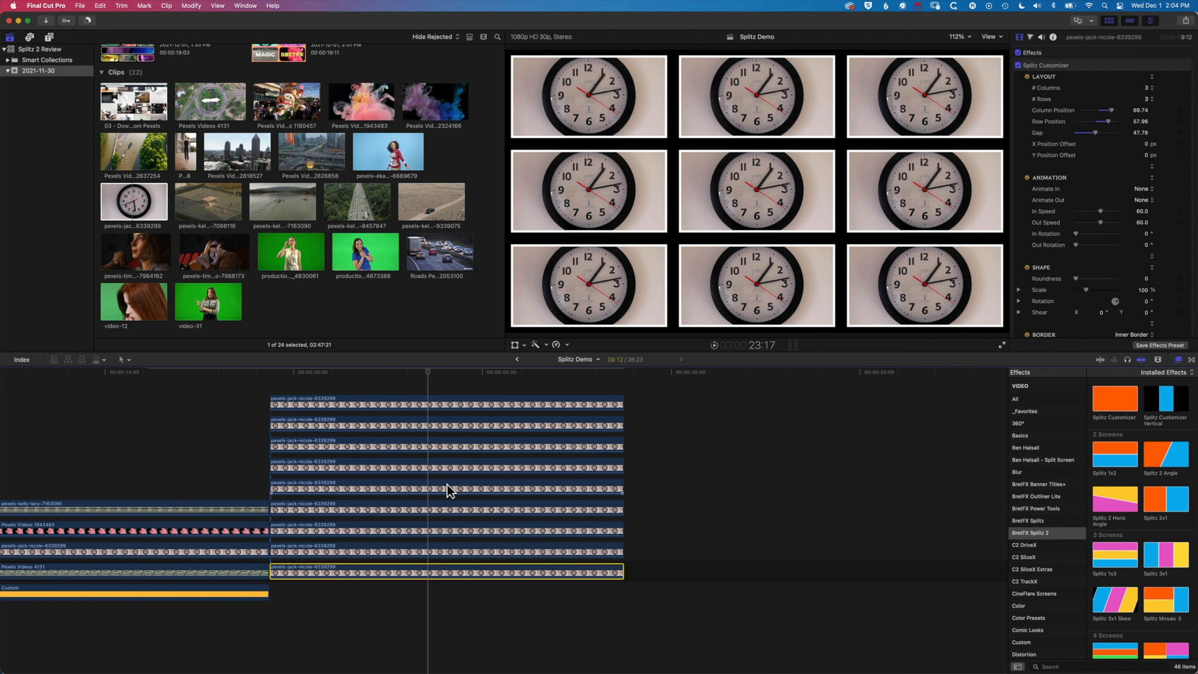
Identify the middle-row clock clips by toggling their visibility, and disable the fourth and sixth clips so only the center cell remains in that row.
left_click(424, 468)
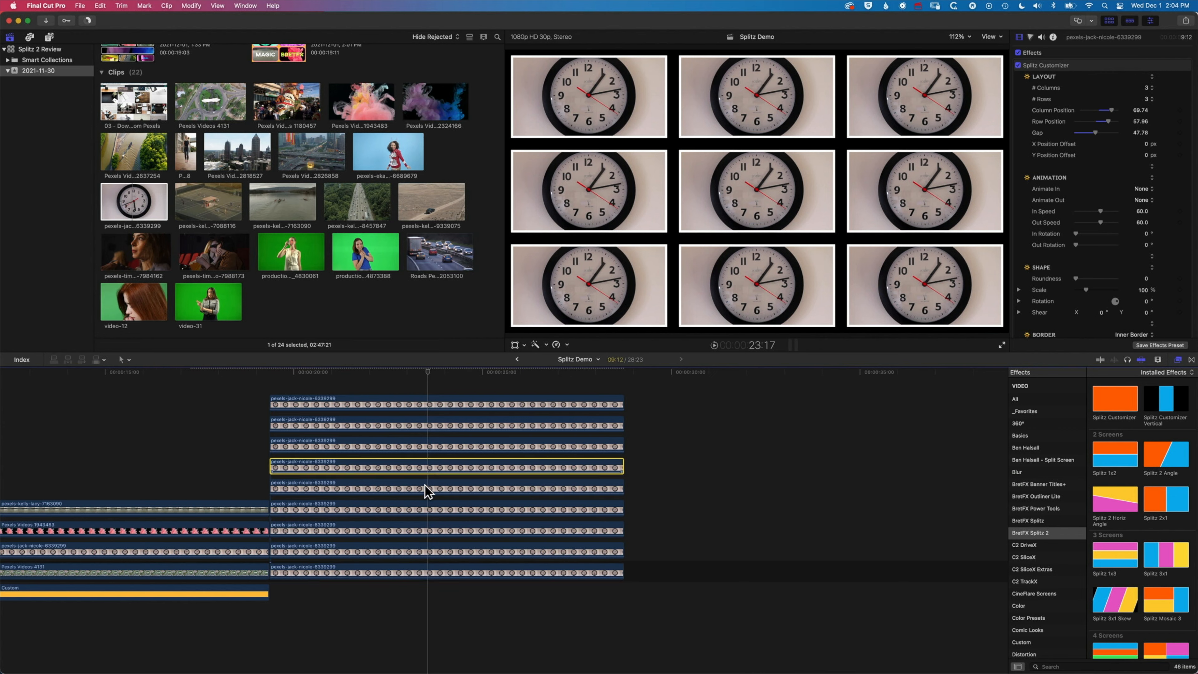
left_click(430, 491)
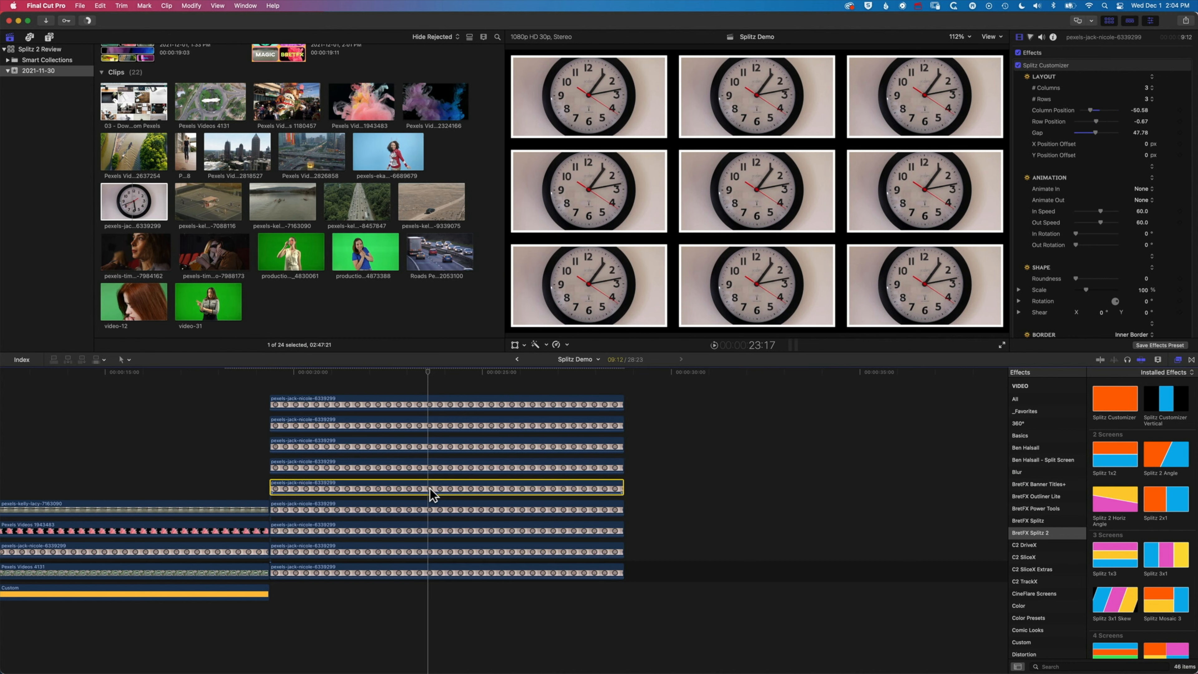
key("v")
key("v")
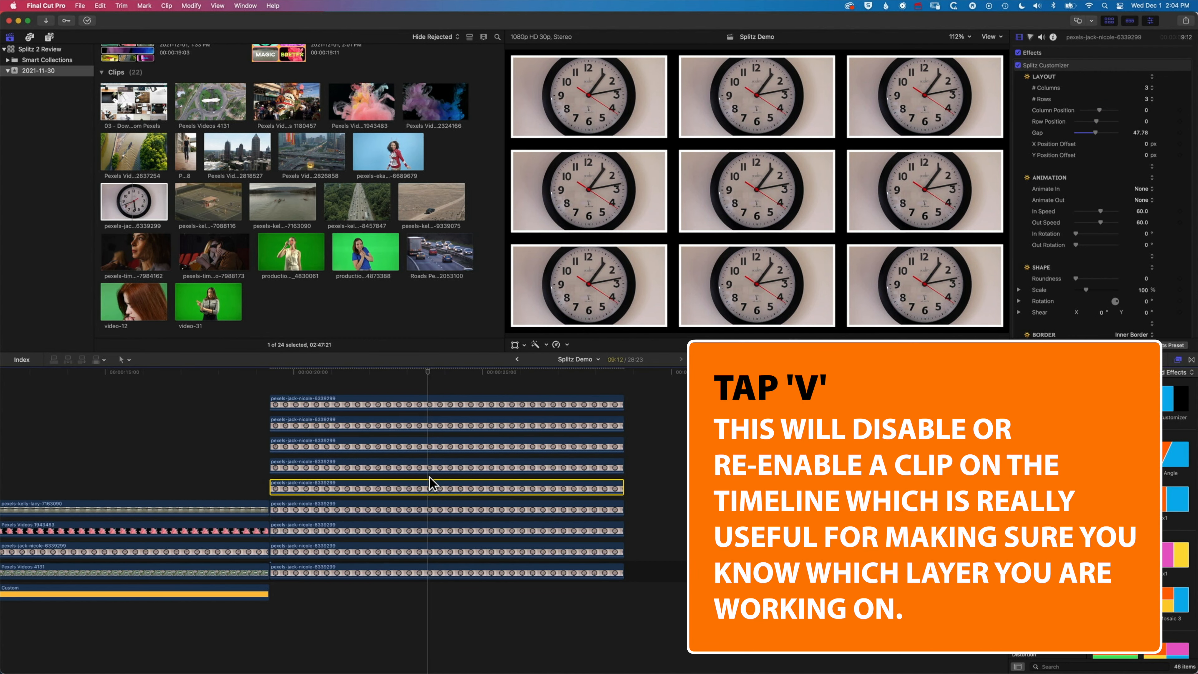
left_click(435, 467)
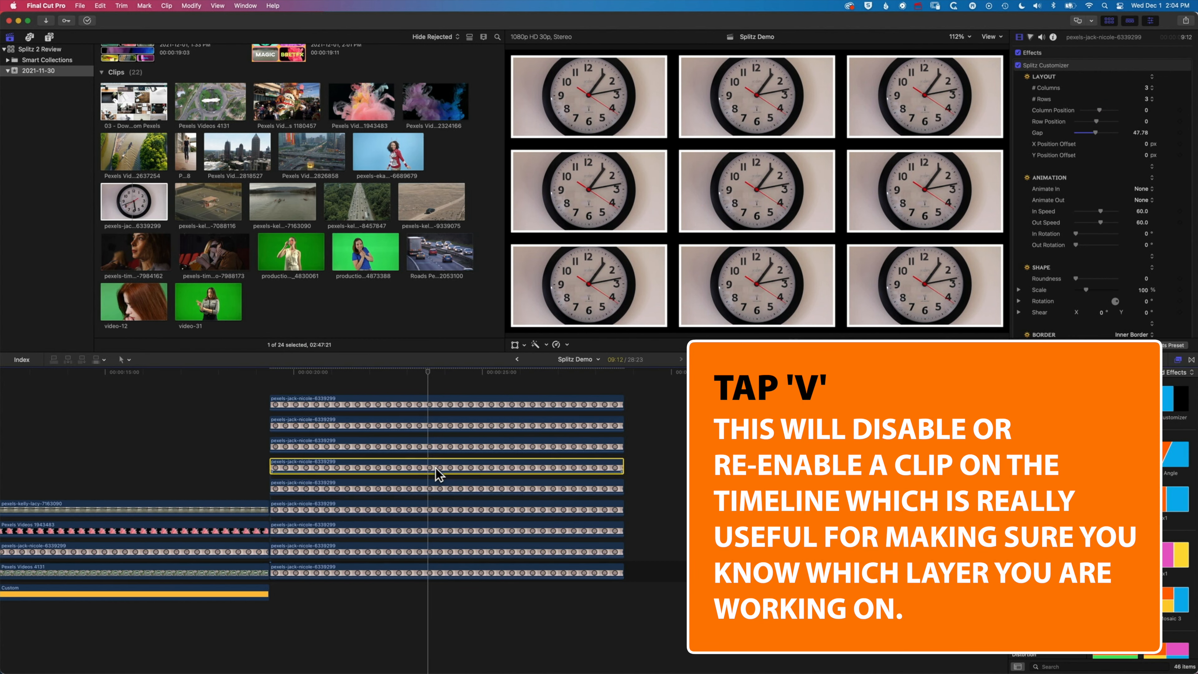
key("v")
left_click(437, 510)
key("v")
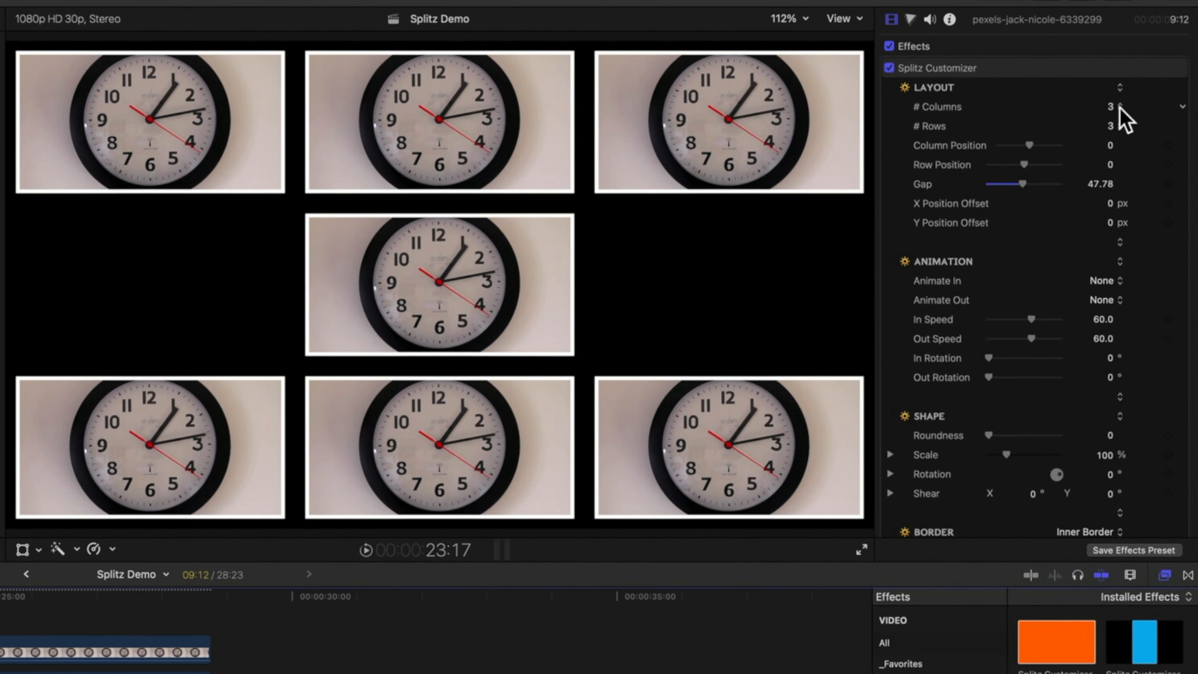
Stretch the center clock clip across the middle row with 1 column and enlarge its Source Size to 637.
left_click(1117, 107)
left_click(1114, 74)
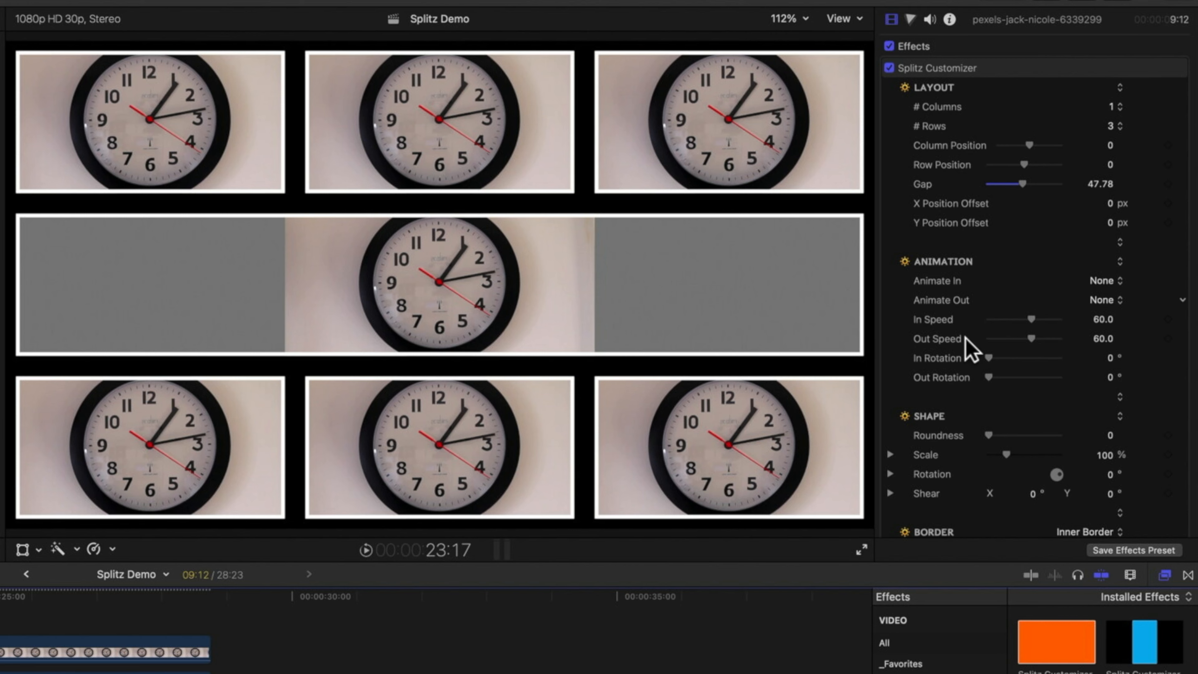
left_click_drag(1008, 455, 1028, 454)
key("super+z")
scroll(949, 417, "down", 2)
scroll(949, 417, "down", 6)
left_click_drag(991, 414, 1011, 415)
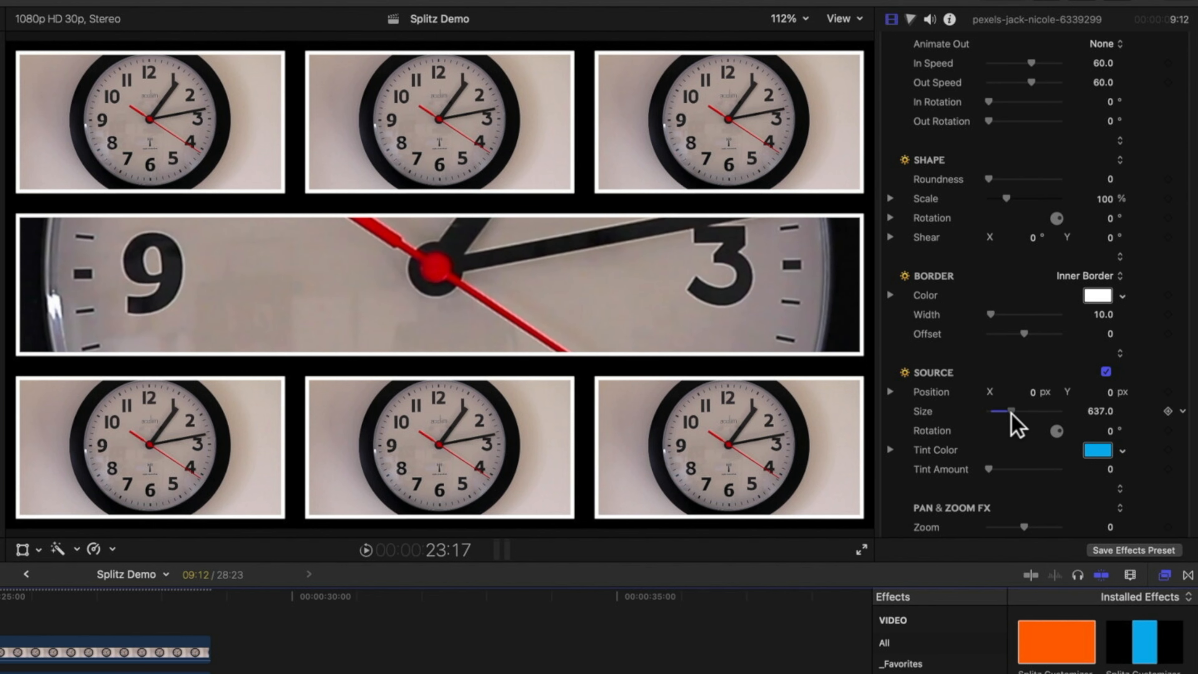
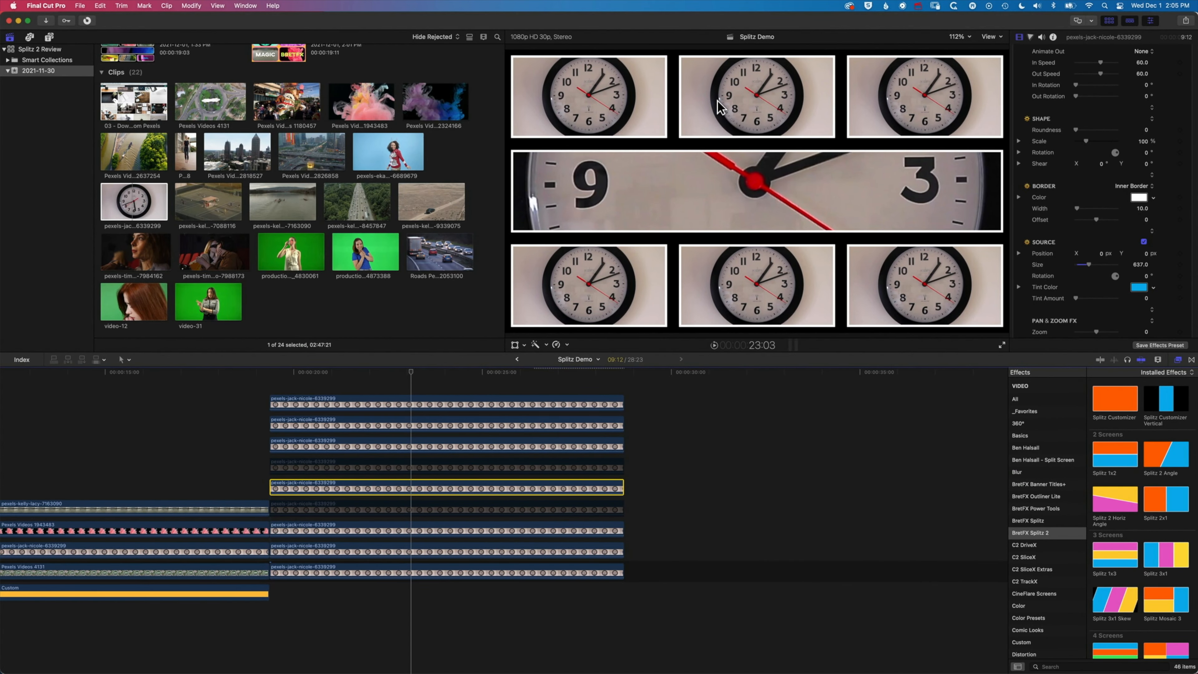
Re-enable the fourth clock clip and set it to 6 columns, Column Position -12.54 and Row Position -100, in the upper-middle cell's left half.
left_click(399, 465)
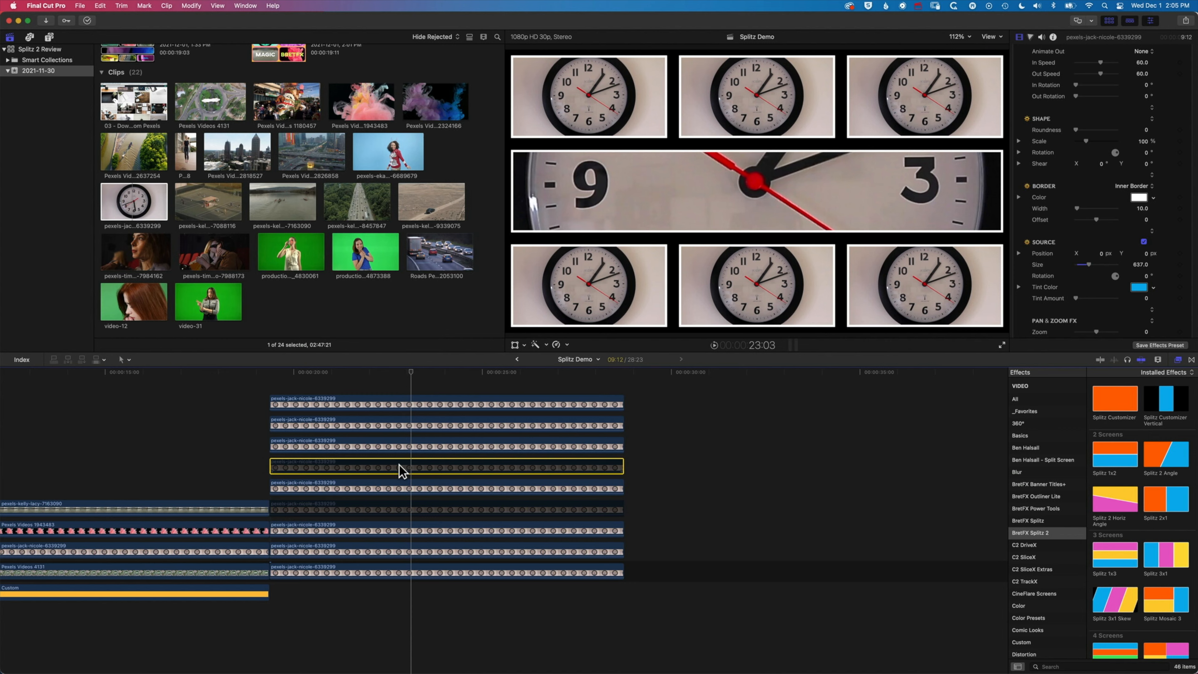
left_click_drag(398, 379, 399, 383)
key("v")
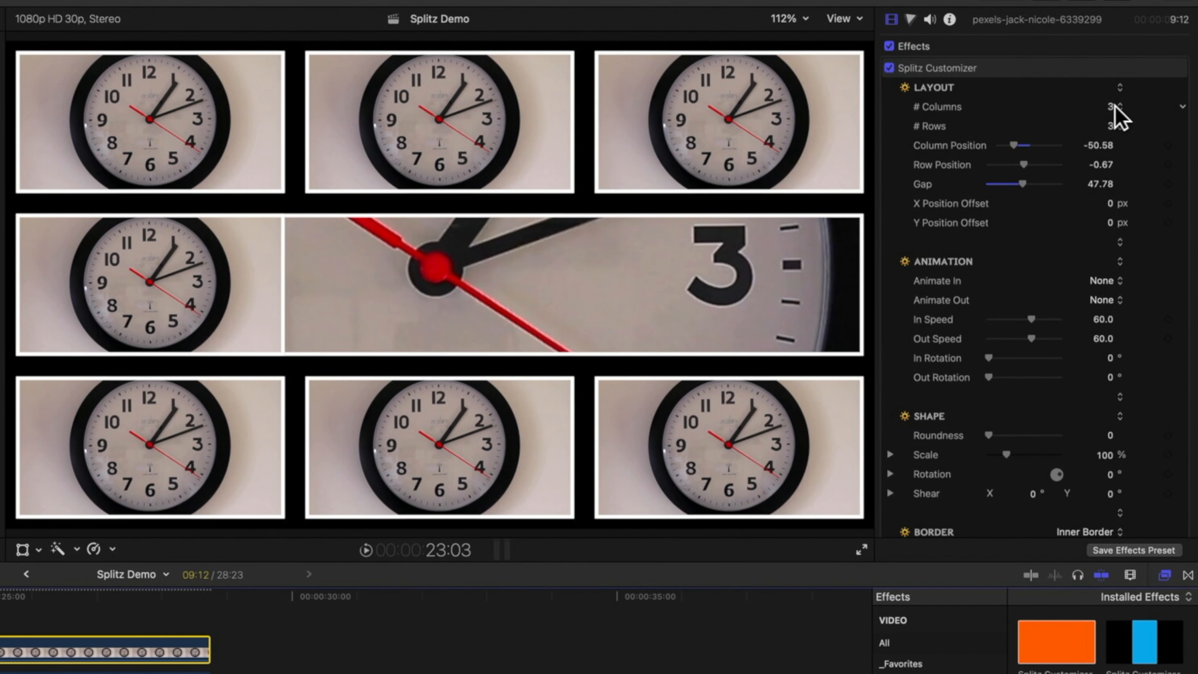
left_click(1115, 104)
key("Escape")
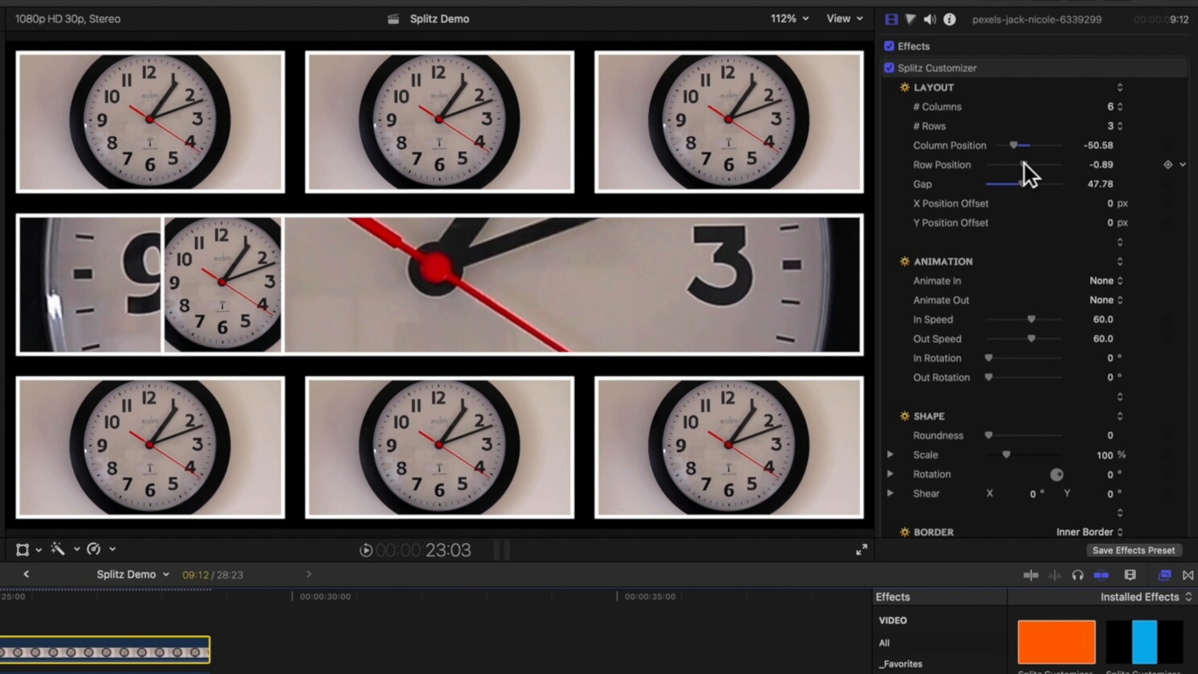
mouse_move(1025, 164)
left_mouse_down()
mouse_move(983, 165)
mouse_move(1065, 142)
mouse_move(1024, 144)
left_mouse_up()
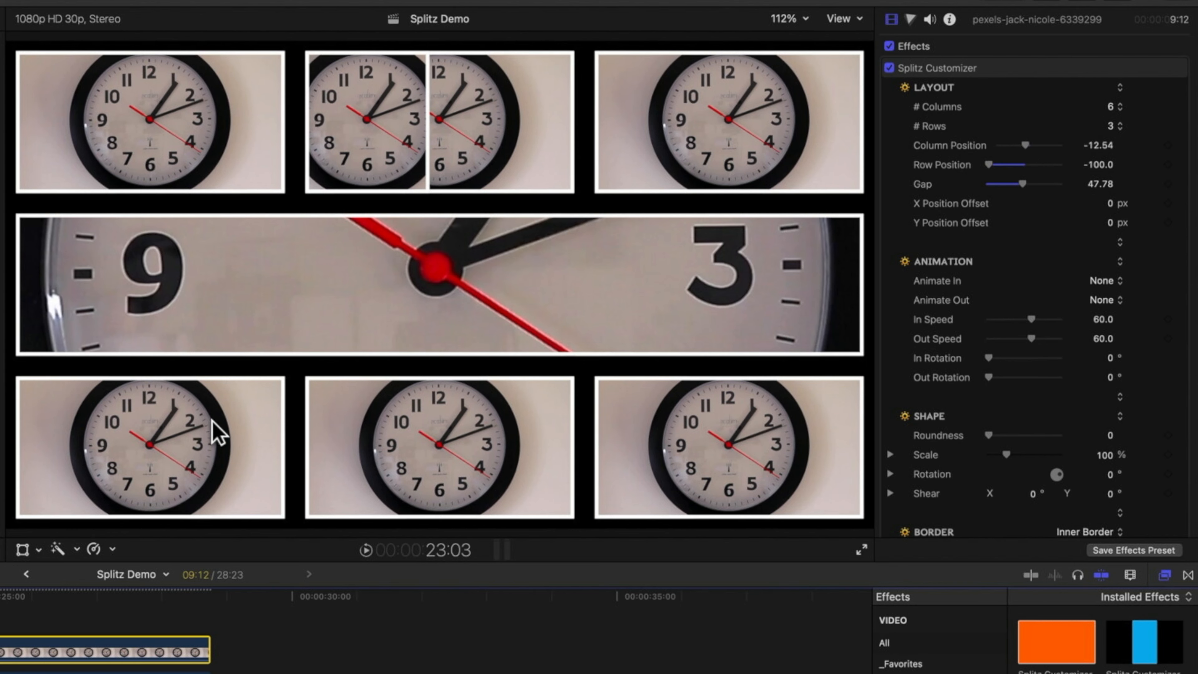
Toggle the original upper-middle clock clip off and on to identify it, and set its number of columns to 6.
key("super+shift+a")
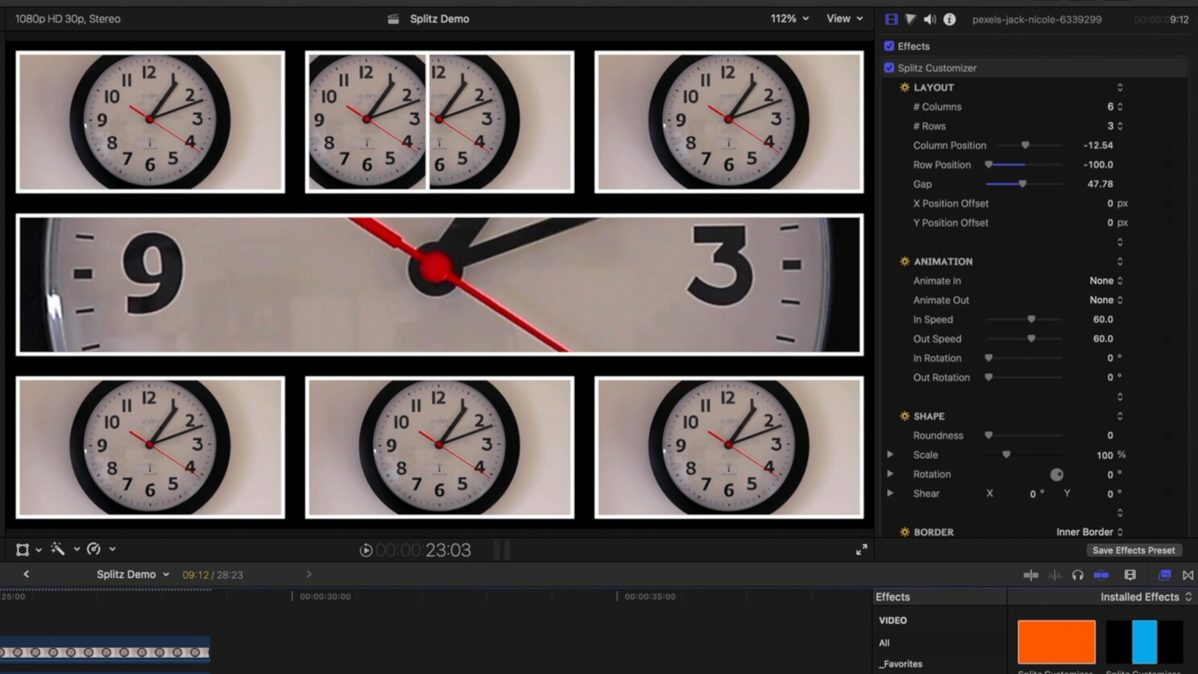
key("v")
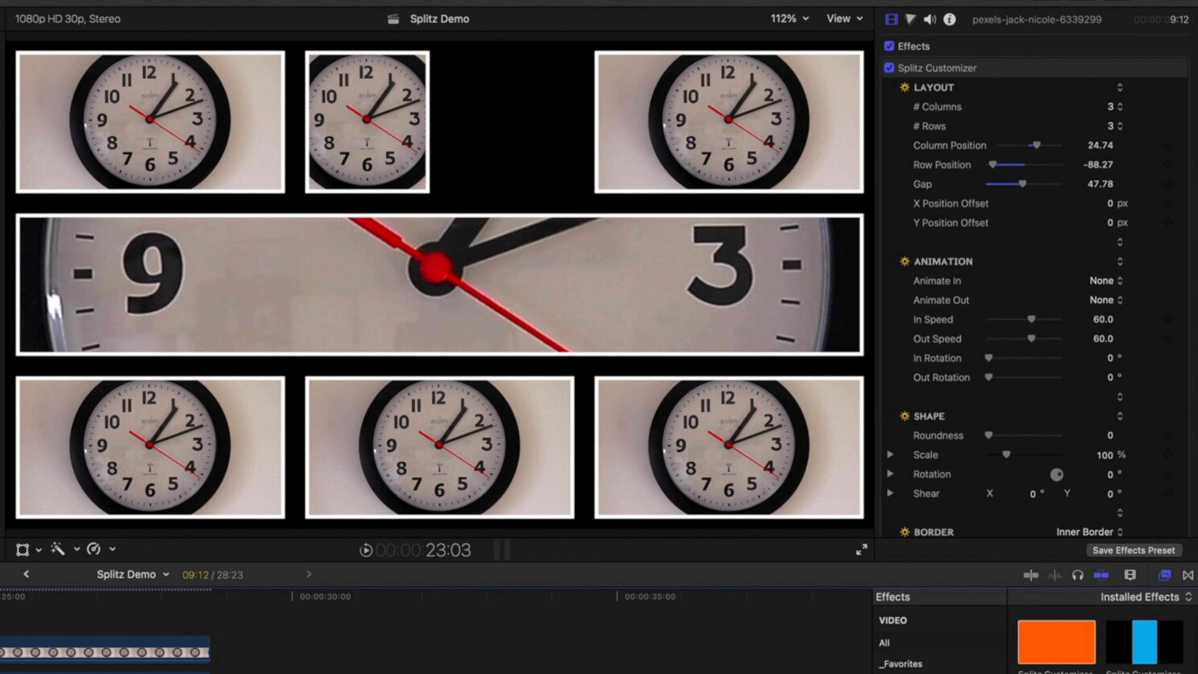
key("v")
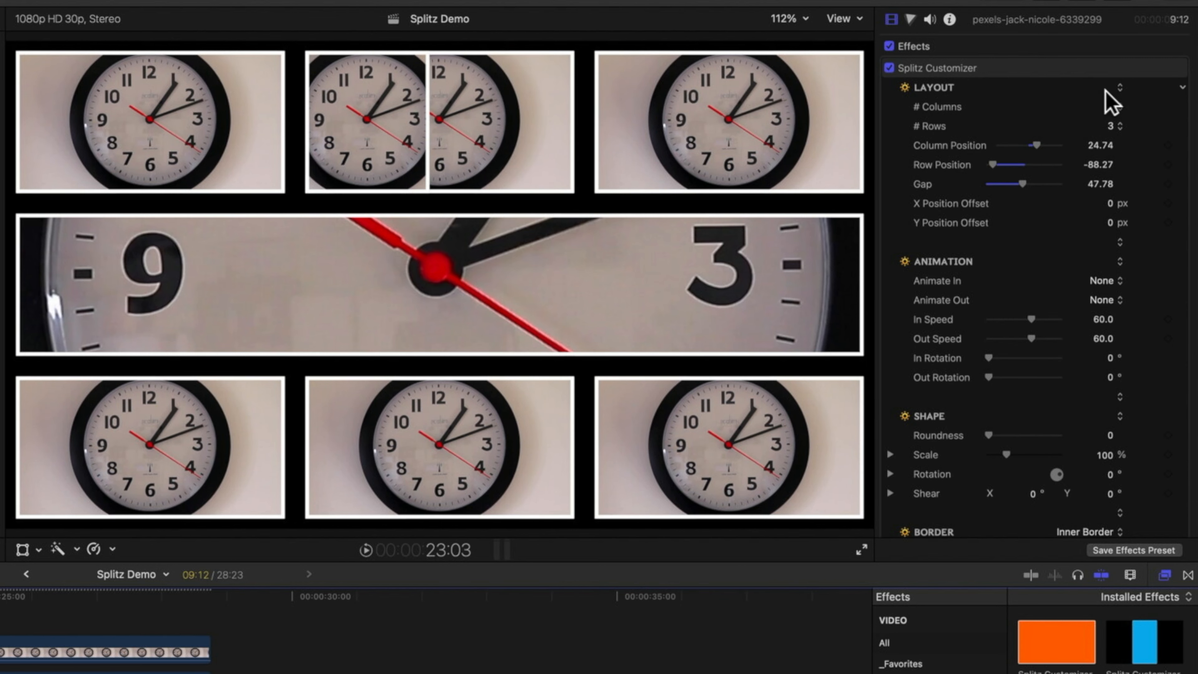
left_click(1113, 103)
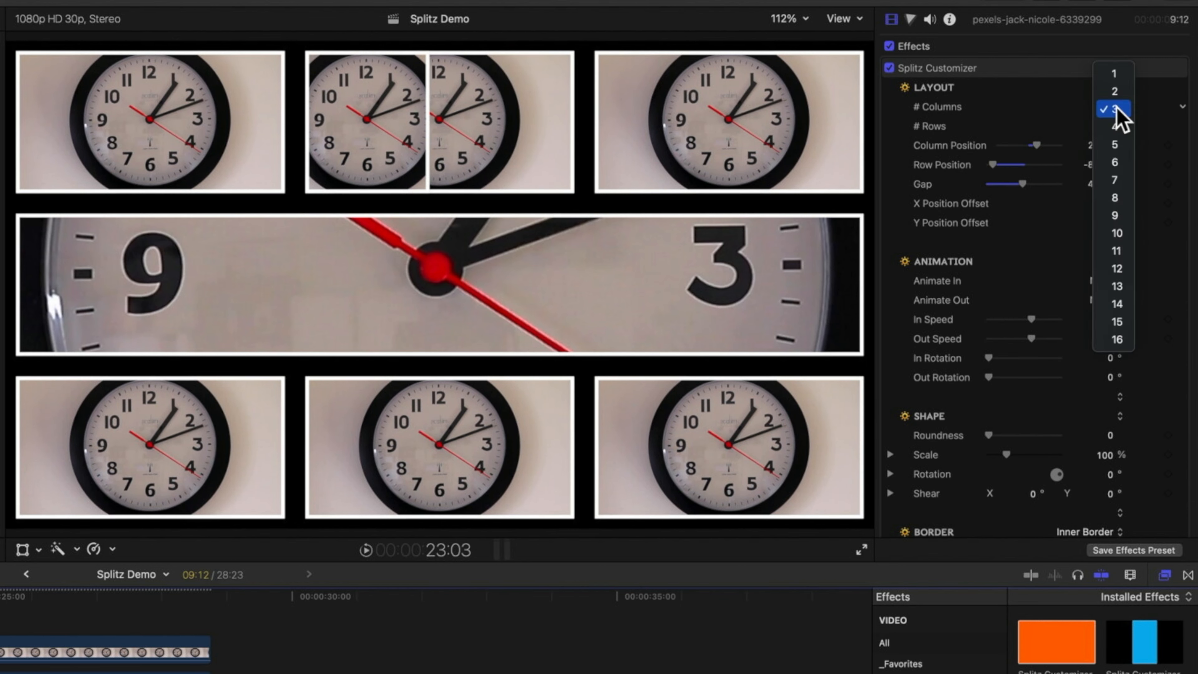
left_click(1113, 164)
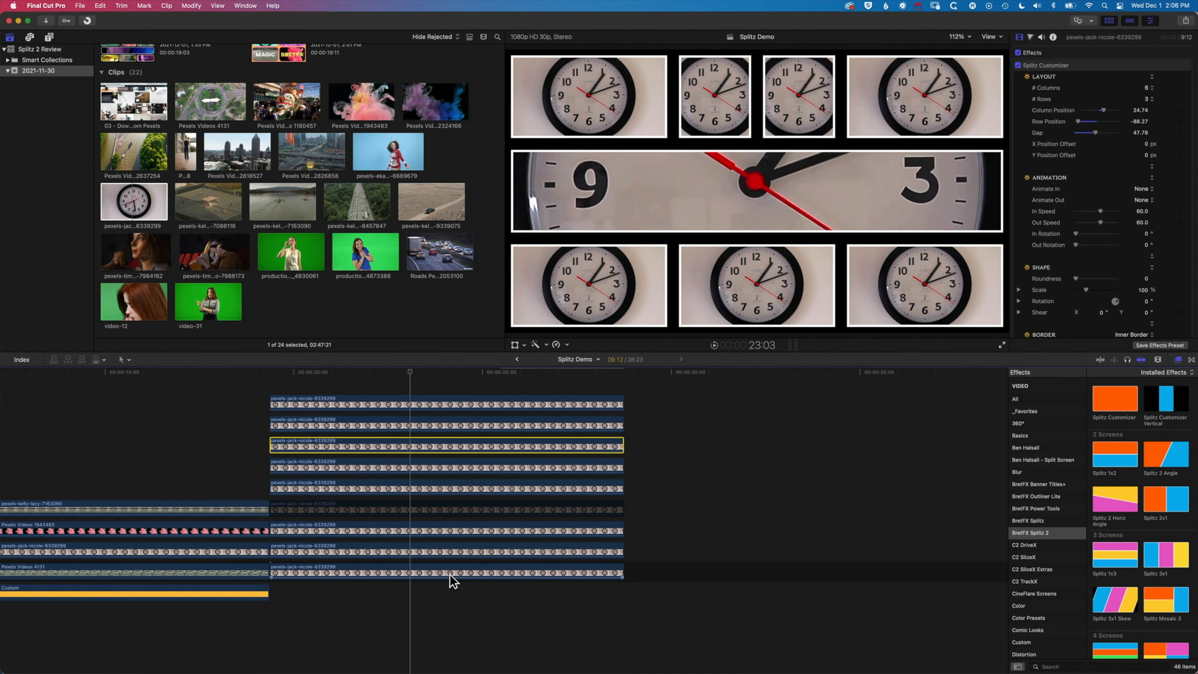
Duplicate the lower-right clock clip directly above itself and set the copy to 6 columns and 6 rows.
left_click(437, 572)
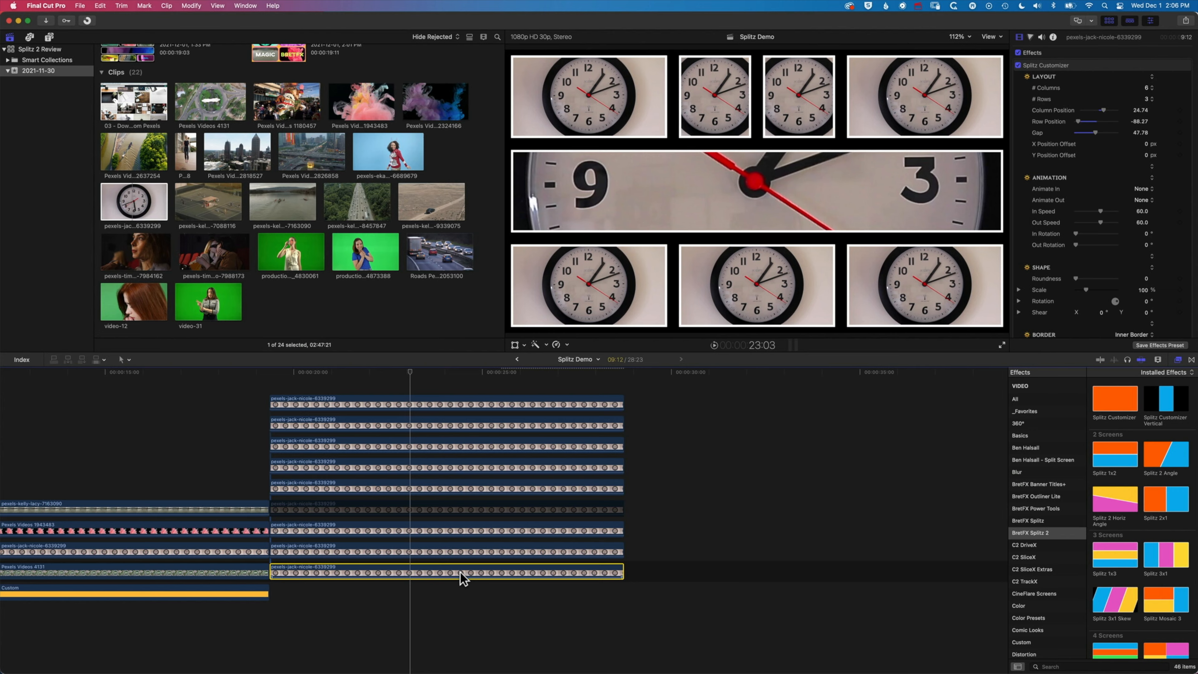
left_click_drag(461, 562, 462, 550)
left_click(1152, 88)
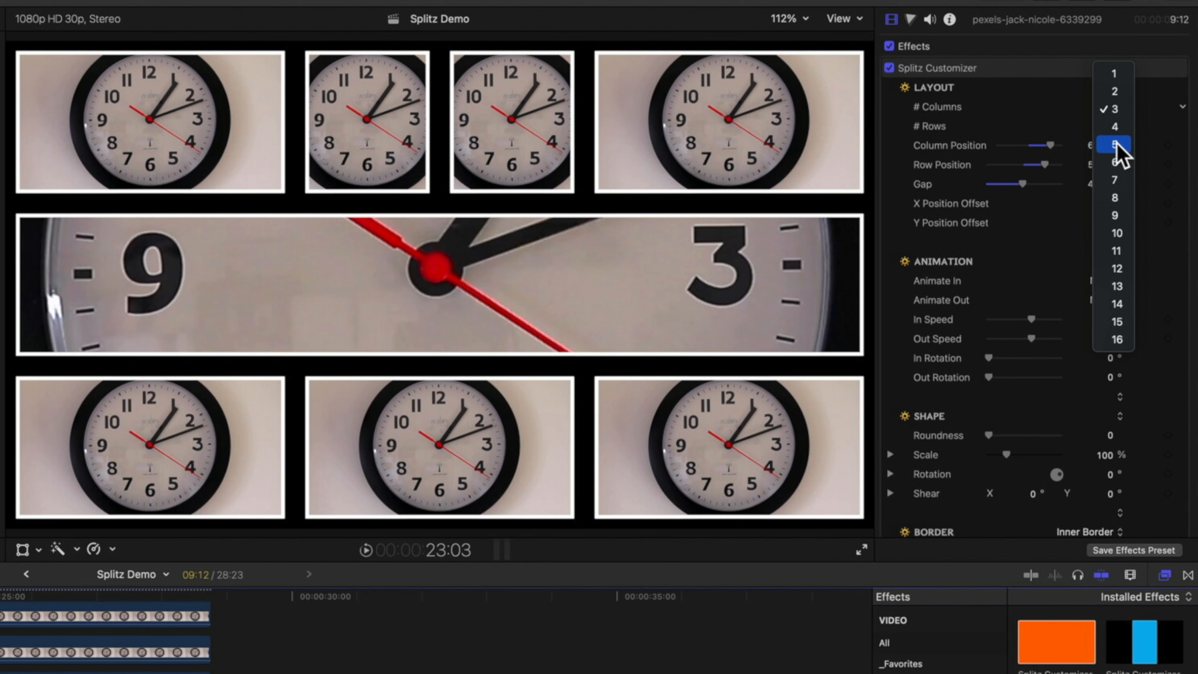
left_click(1117, 162)
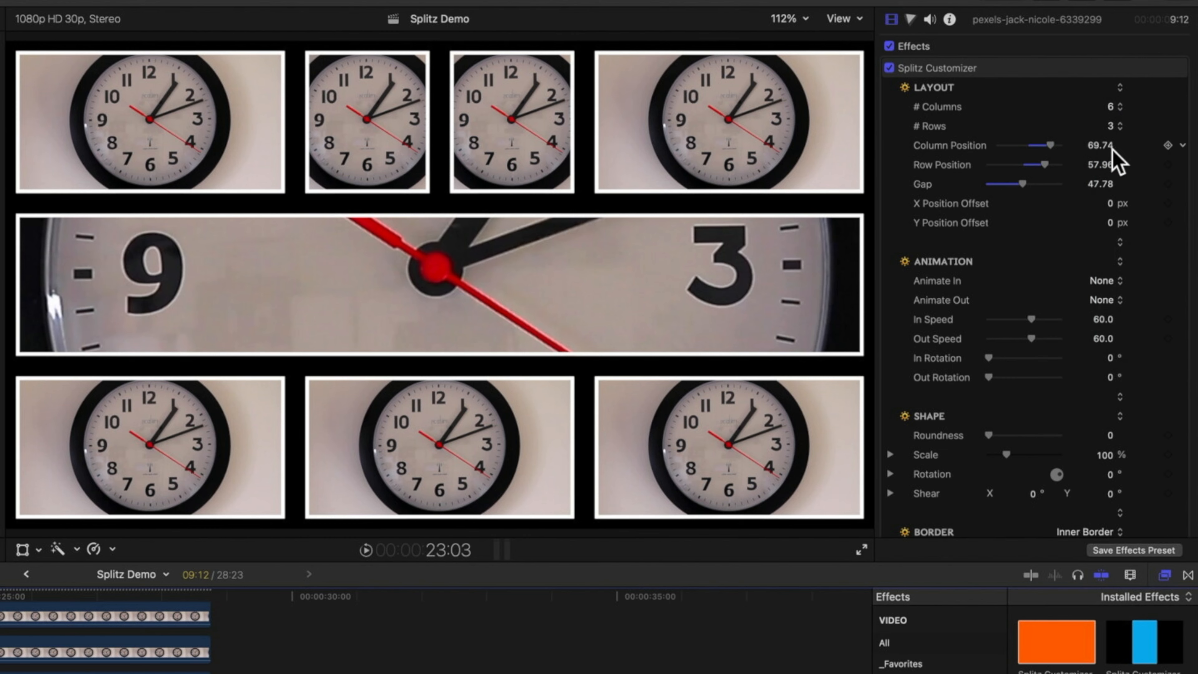
left_click(1116, 128)
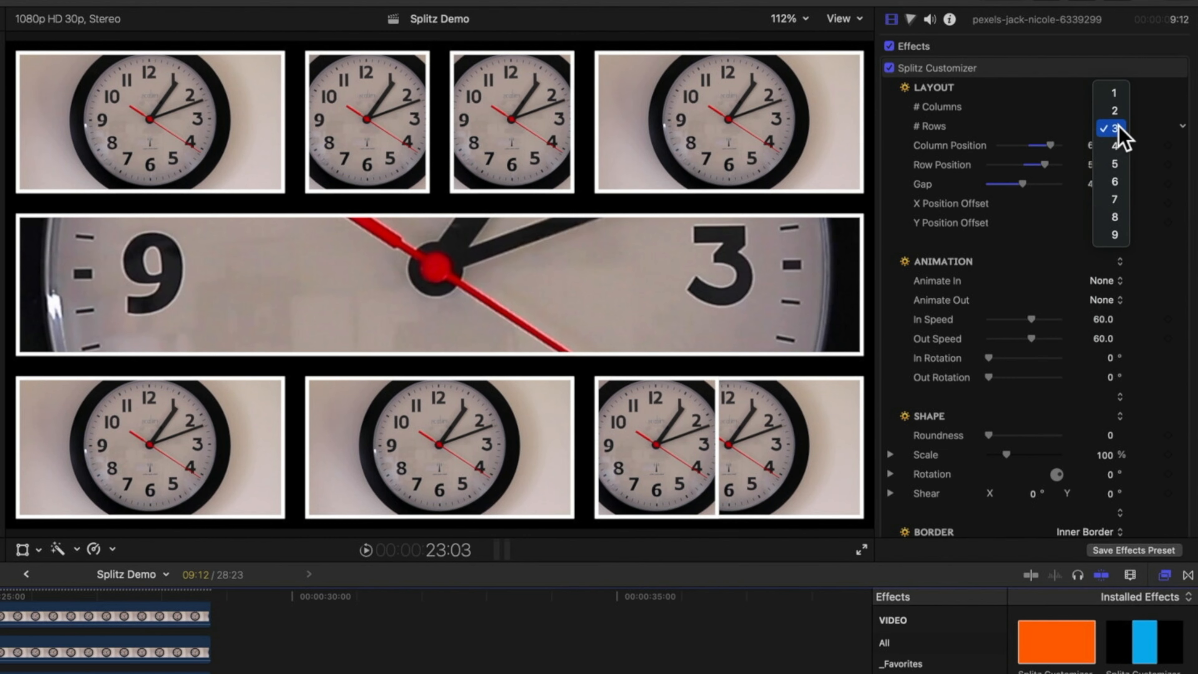
left_click(1116, 182)
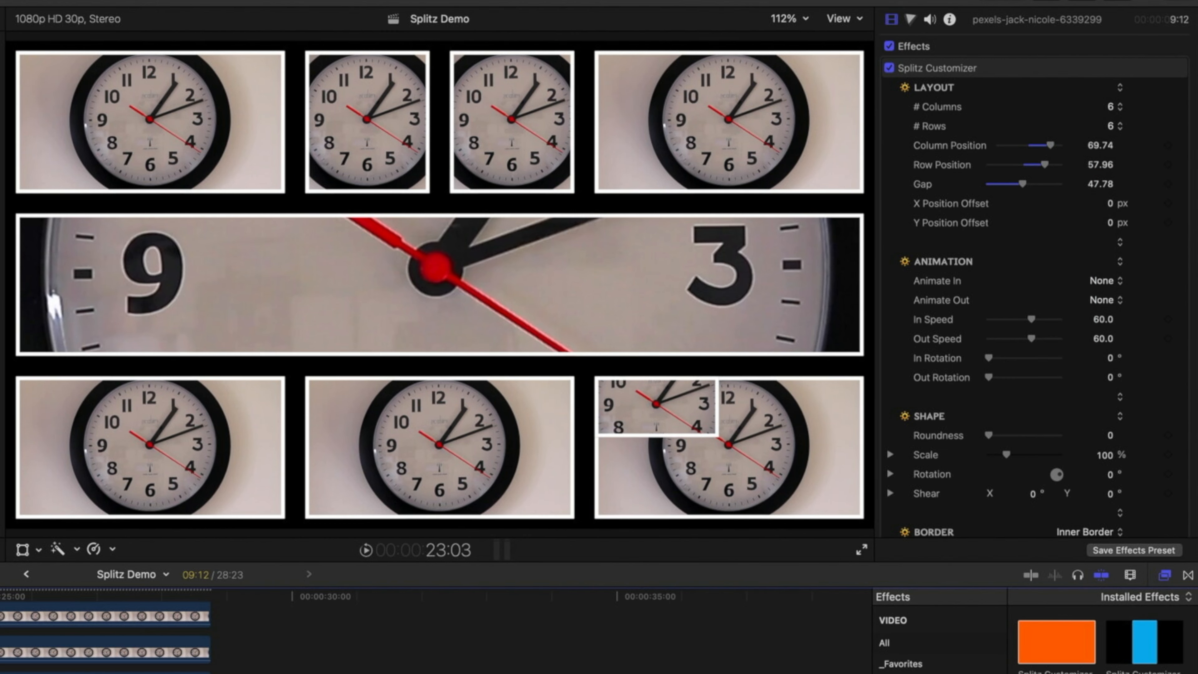
Set the original lower-right clock clip to 6 columns and 6 rows, with its Column Position at 100.
scroll(106, 637, "up", 3)
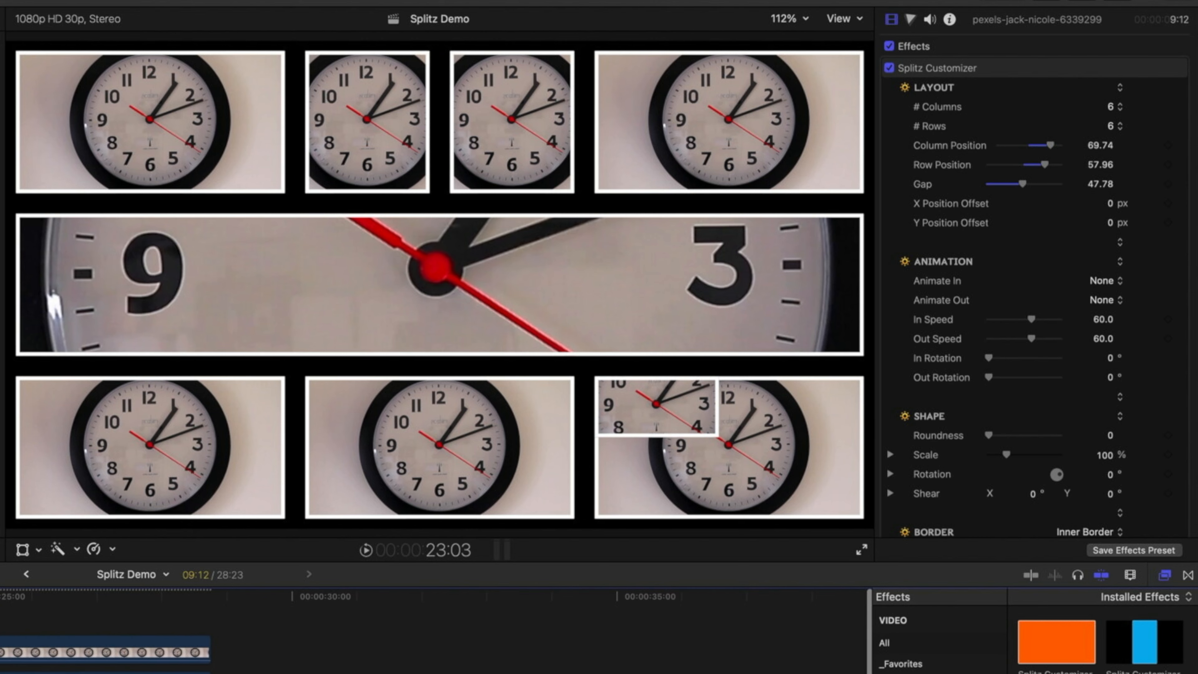
left_click(1119, 109)
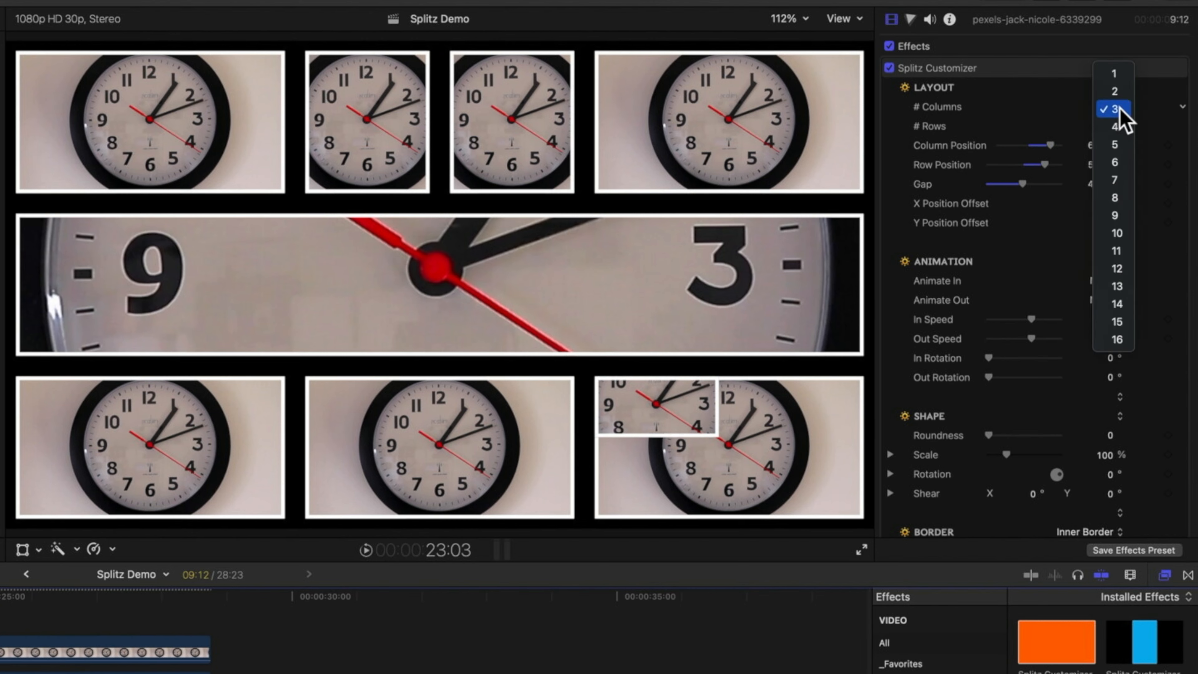
left_click(1115, 163)
left_click(1118, 126)
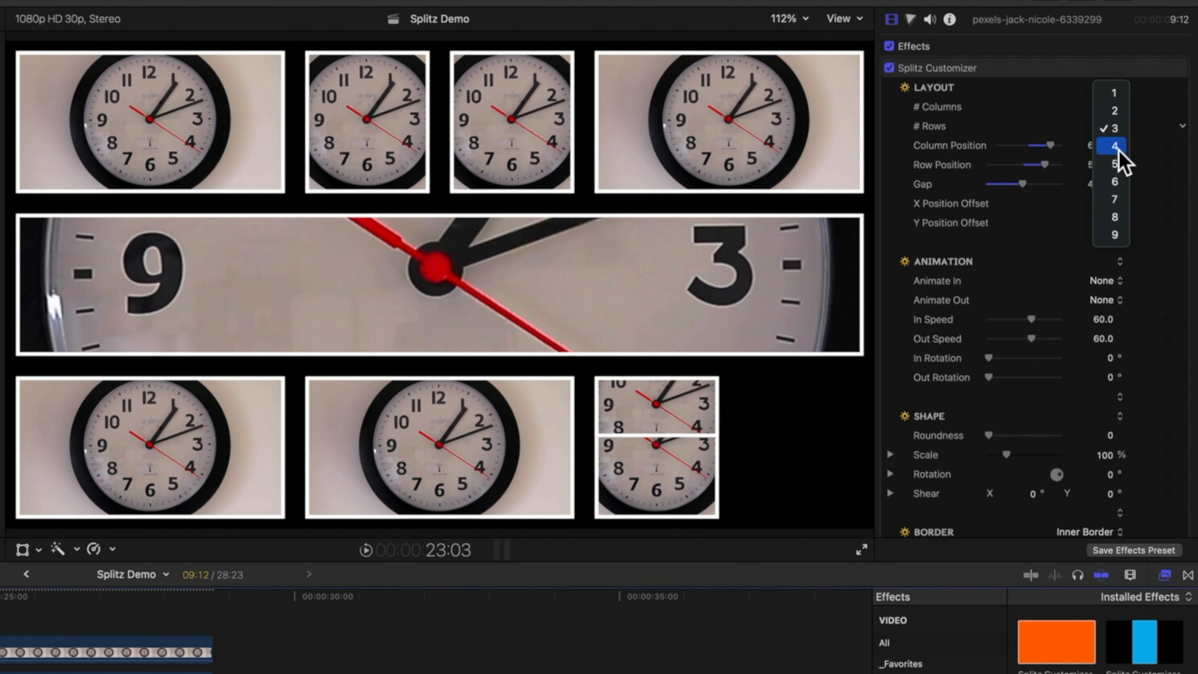
left_click(1115, 182)
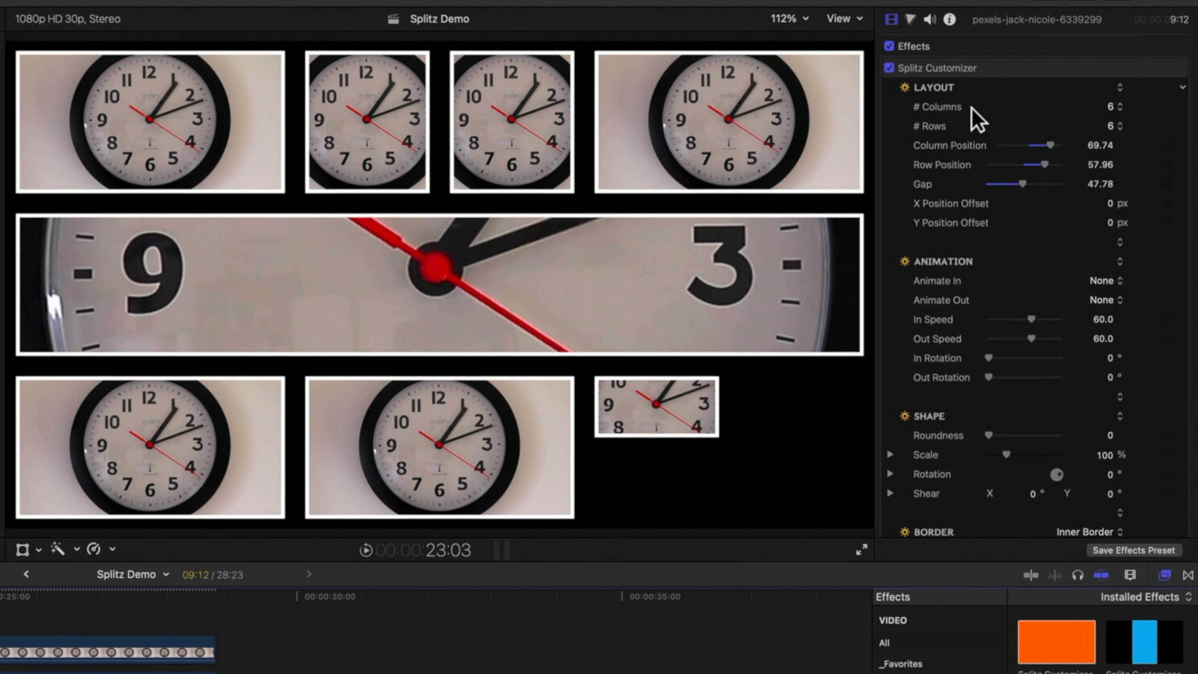
left_click_drag(1052, 145, 1063, 145)
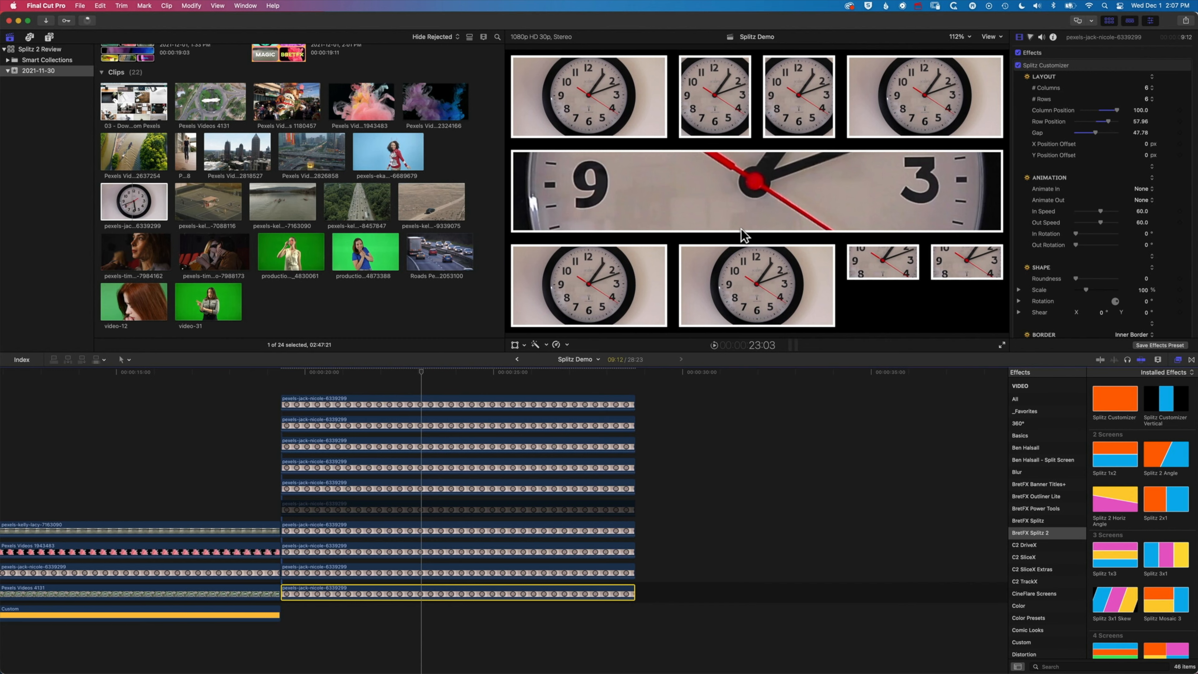
Move the disabled clock clip two lanes down in the timeline stack and re-enable it.
left_click(392, 509)
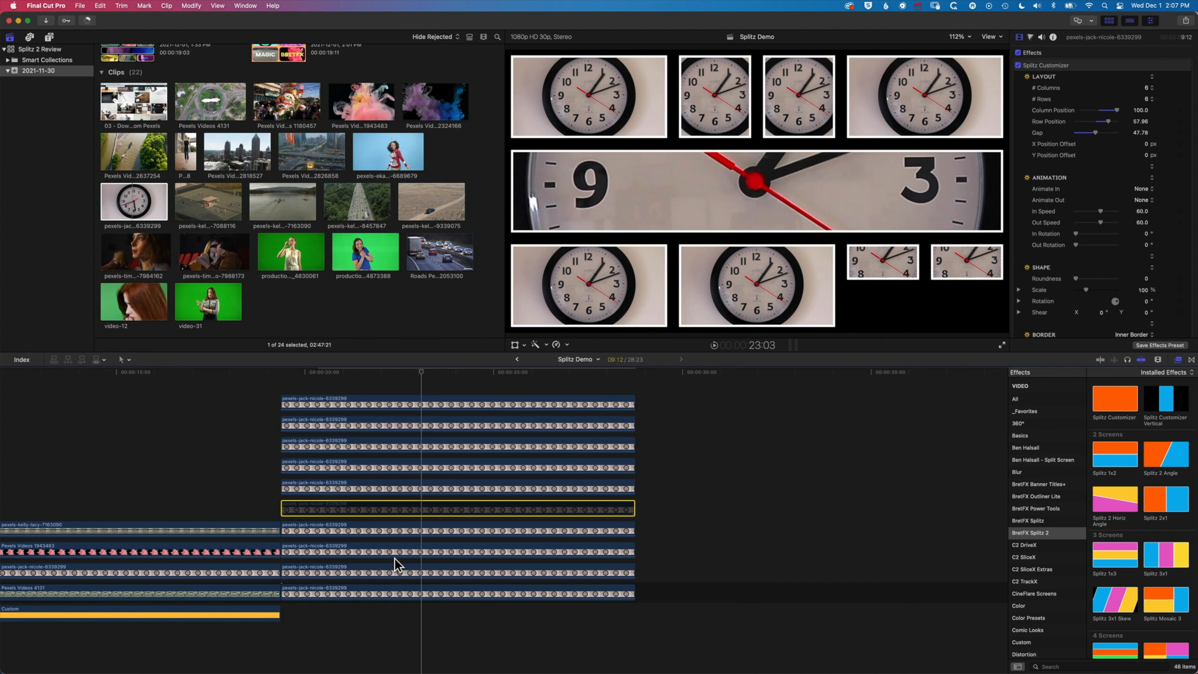
left_click_drag(395, 512, 394, 559)
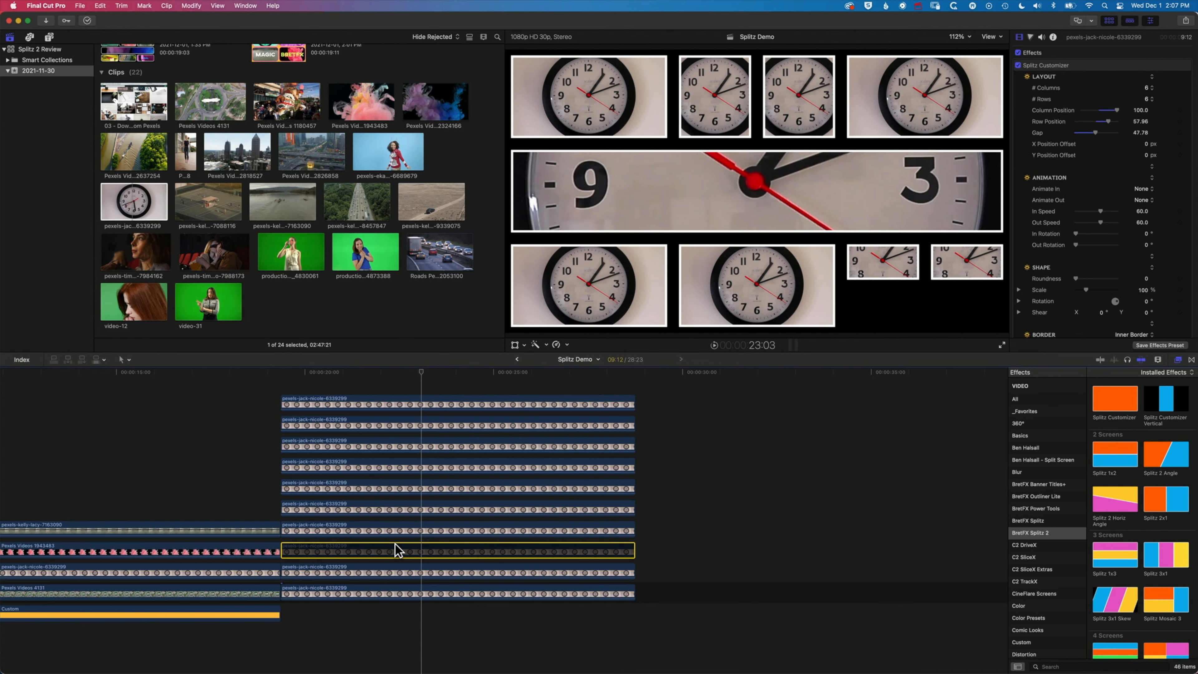
key("v")
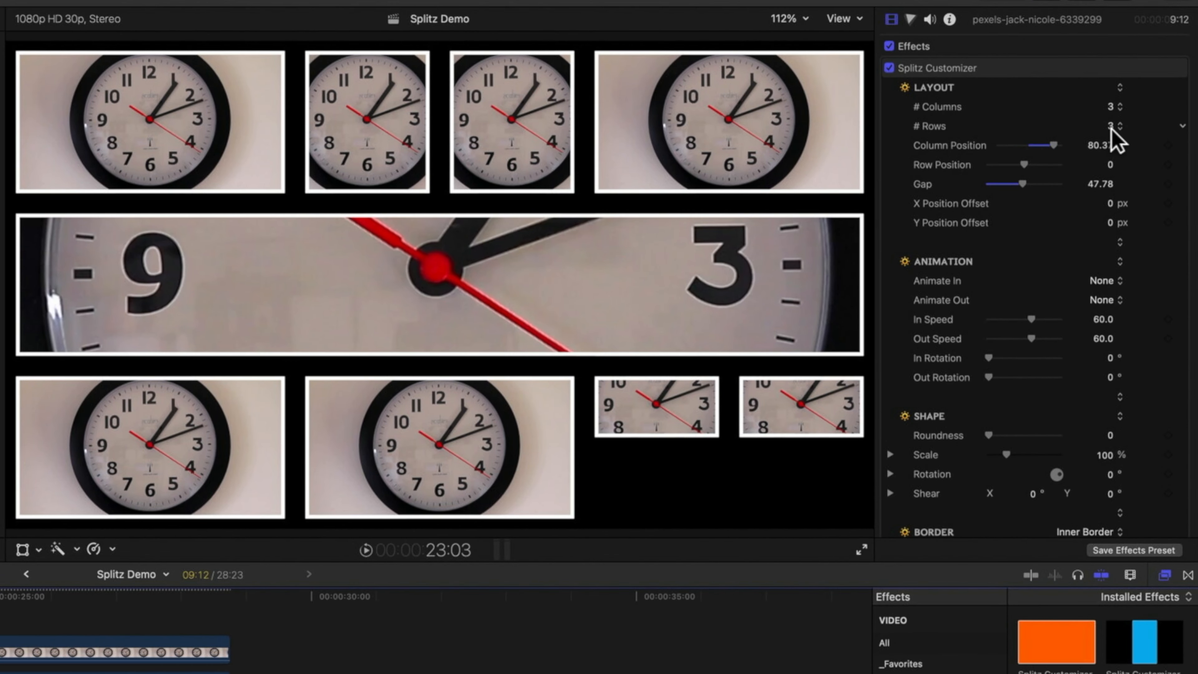
Set the re-enabled clock clip to 6 rows, Column Position 85.07 and Row Position 68.39, filling the lower-right cell's bottom half.
left_click(1111, 128)
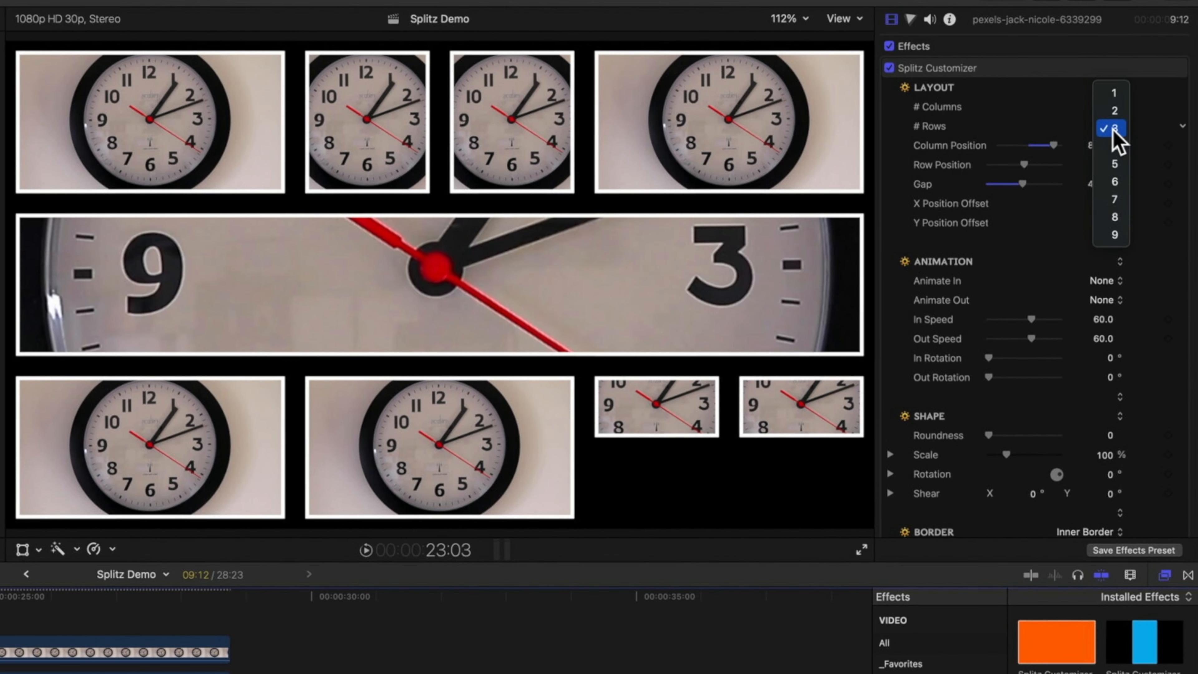
left_click(1117, 178)
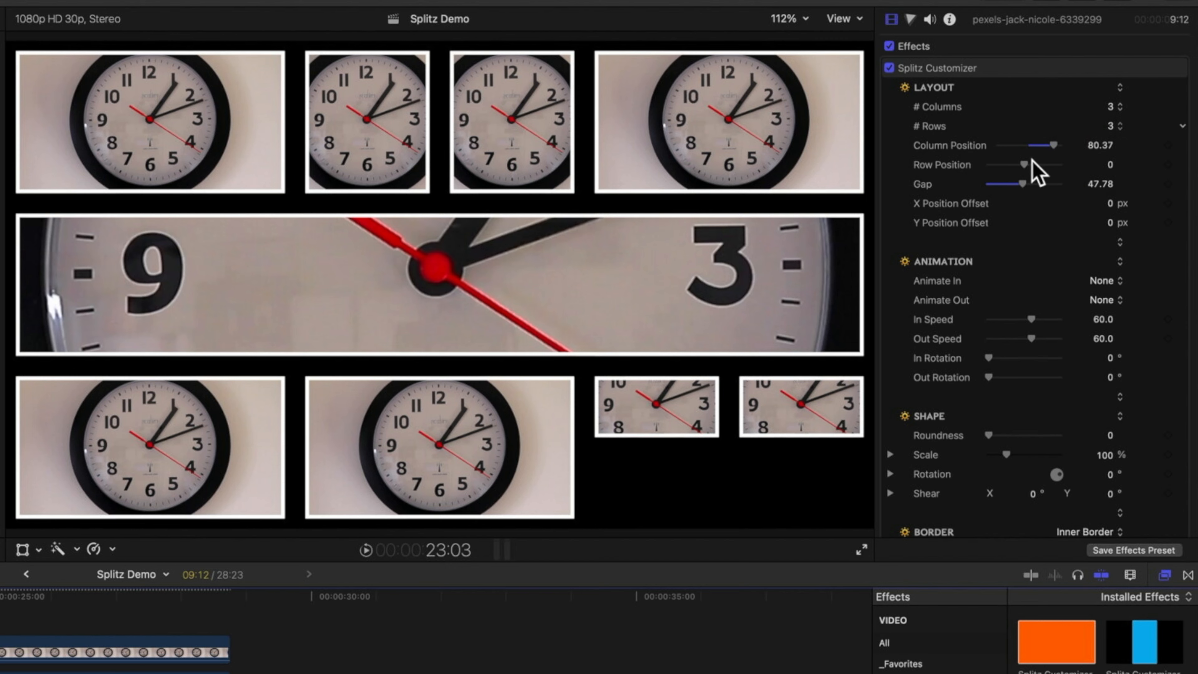
left_click_drag(1032, 159, 1060, 146)
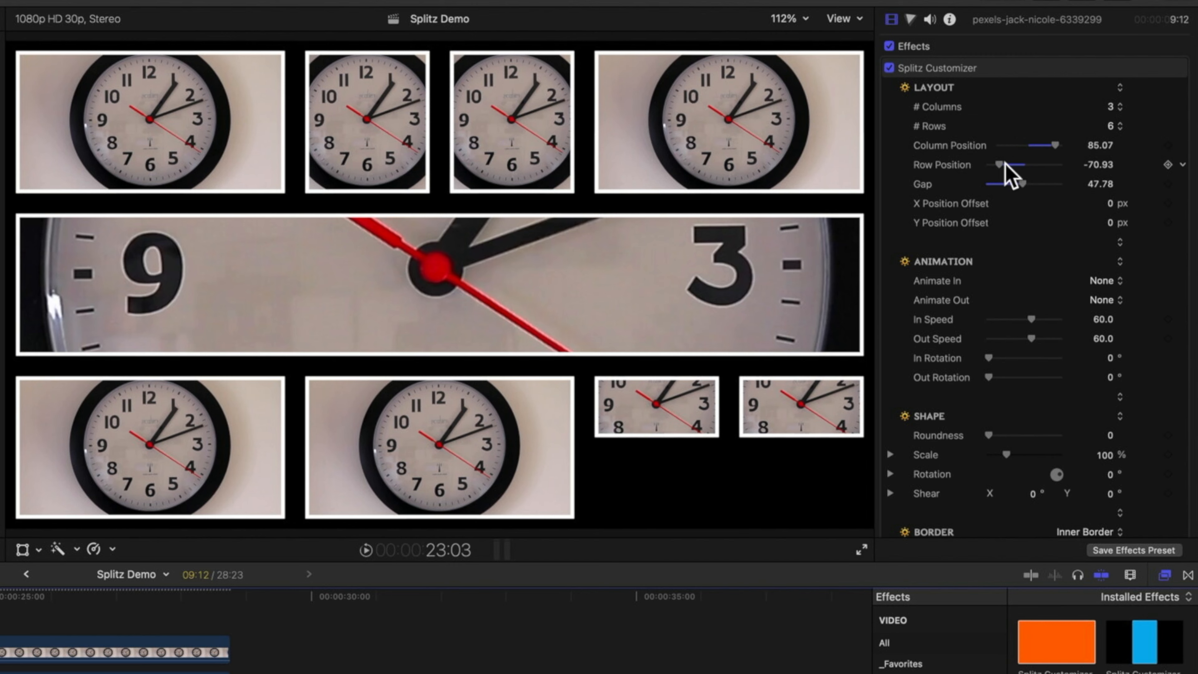
left_click_drag(1001, 165, 1050, 171)
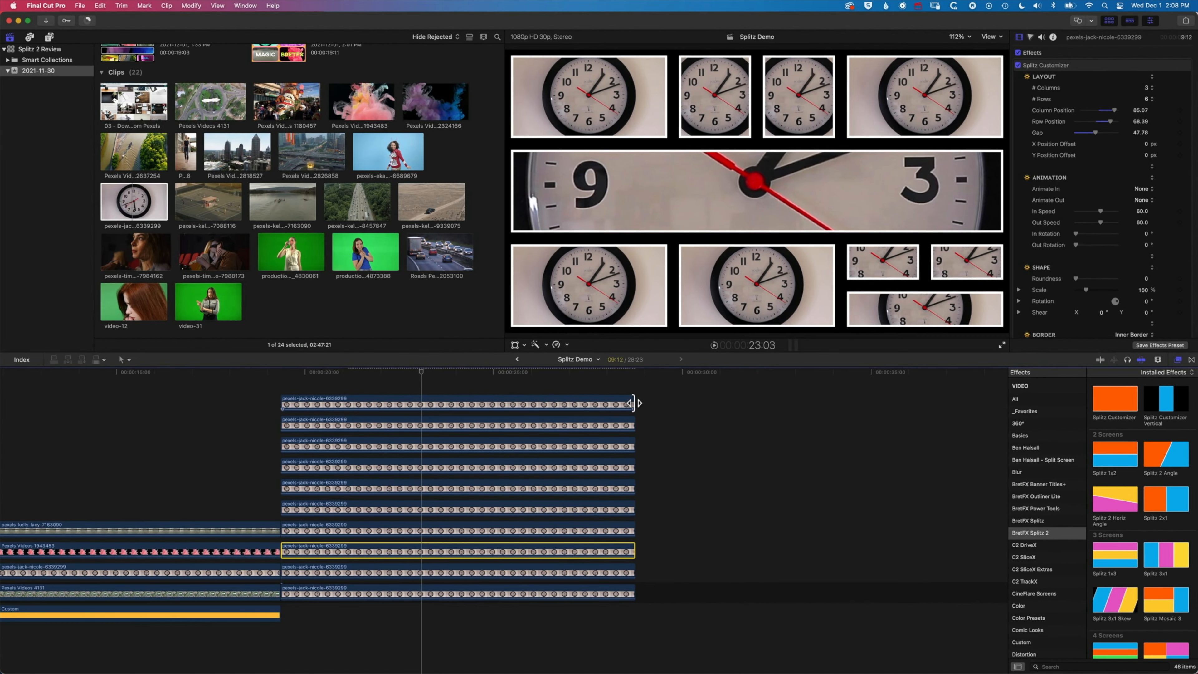
Try extending the topmost clock clip beyond the others and setting its duration to 5:00:00.
left_click_drag(634, 402, 820, 404)
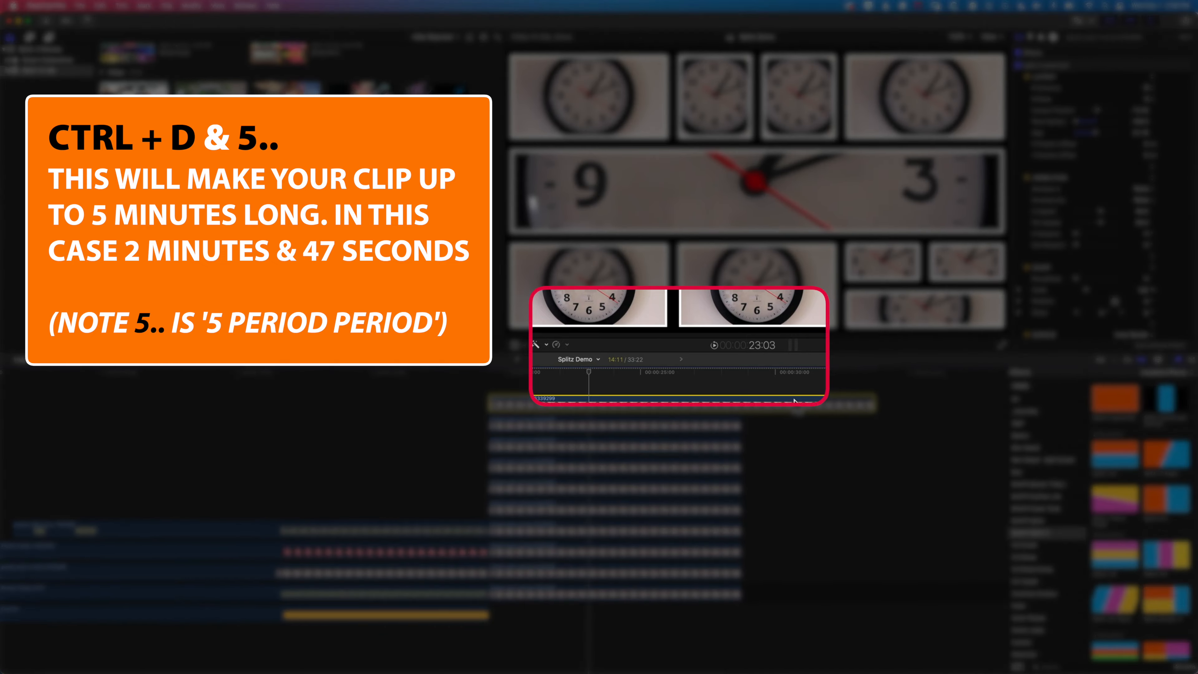
key("ctrl+d")
type("5:00:00")
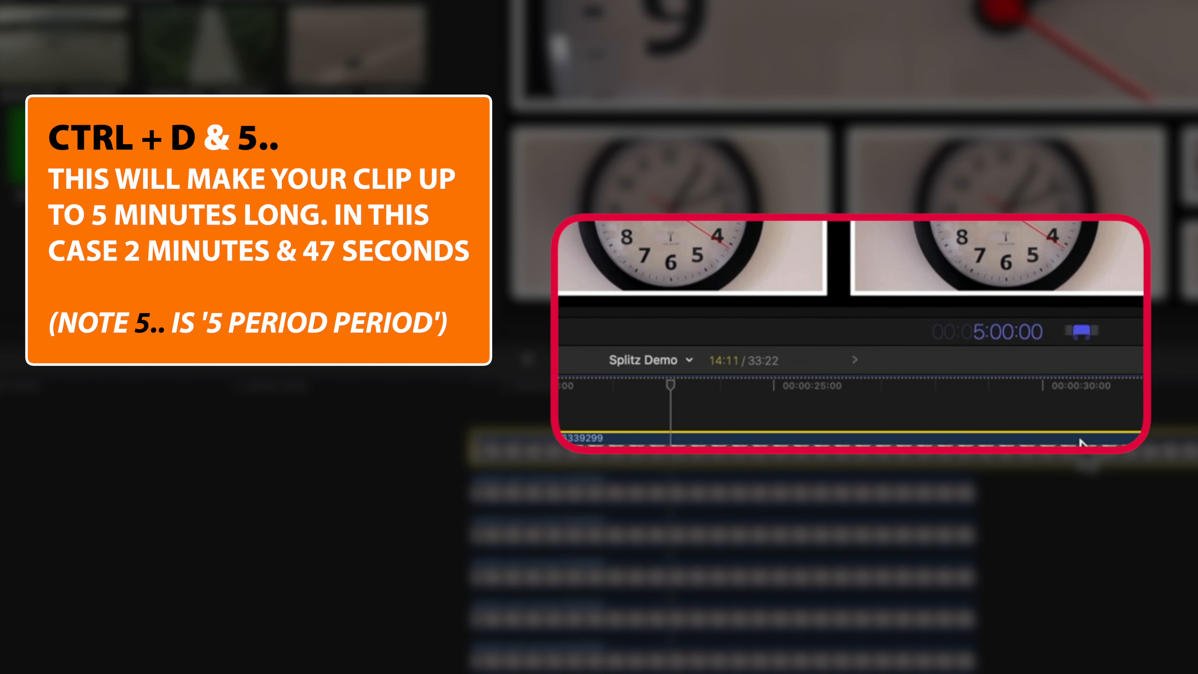
key("Return")
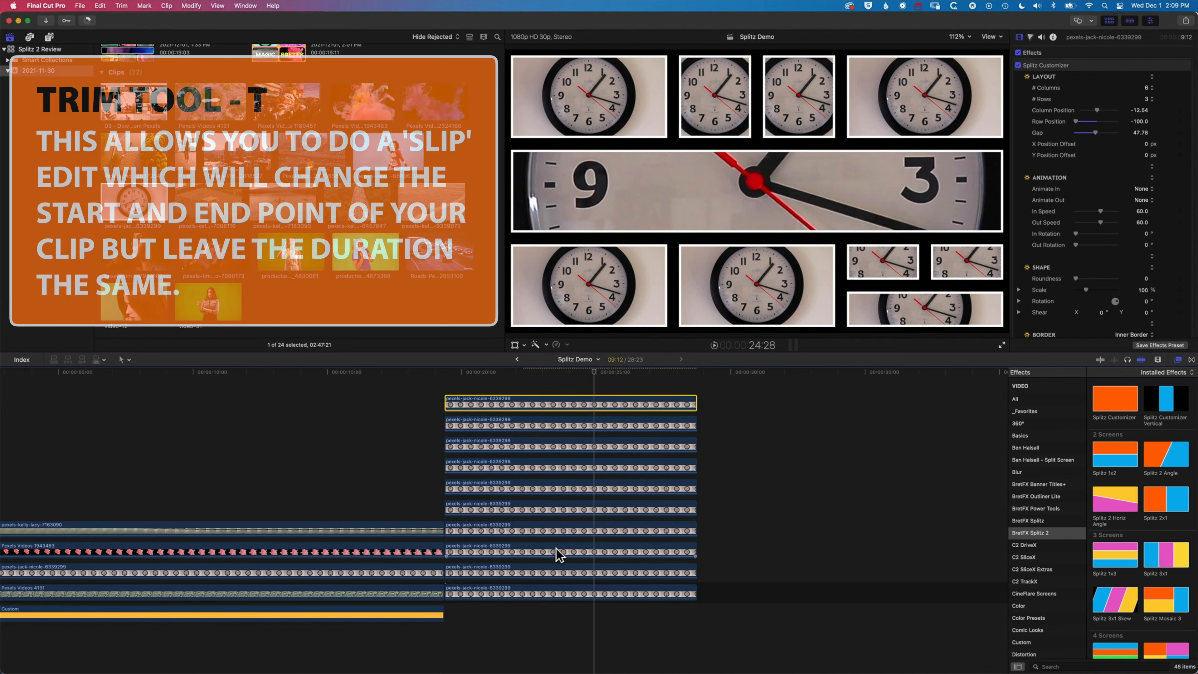
With the Trim tool, slip the second, third and fourth lowest clock clips to different source times.
key("t")
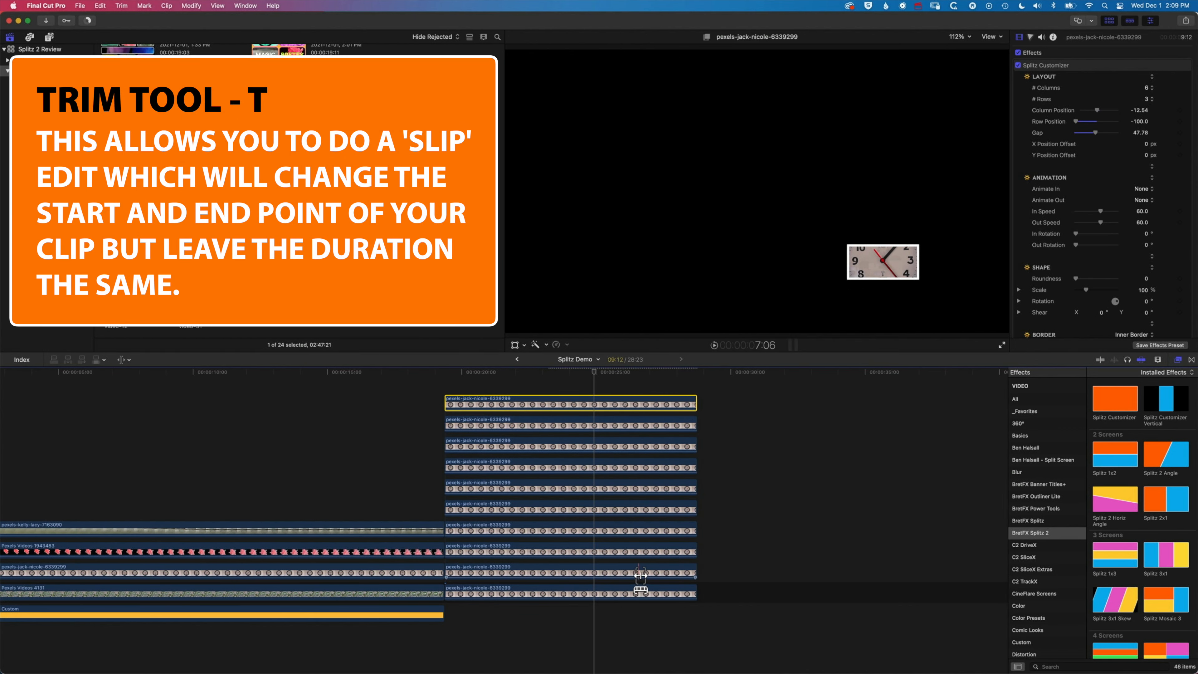
left_click_drag(691, 572, 445, 570)
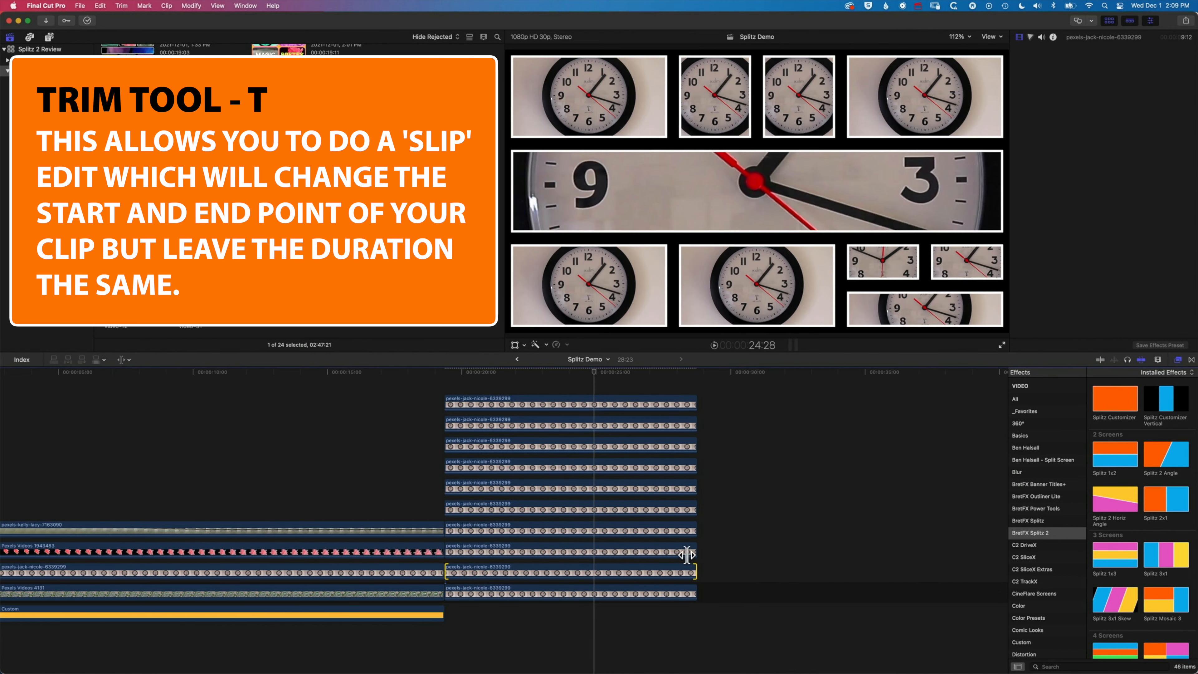
left_click_drag(689, 551, 447, 550)
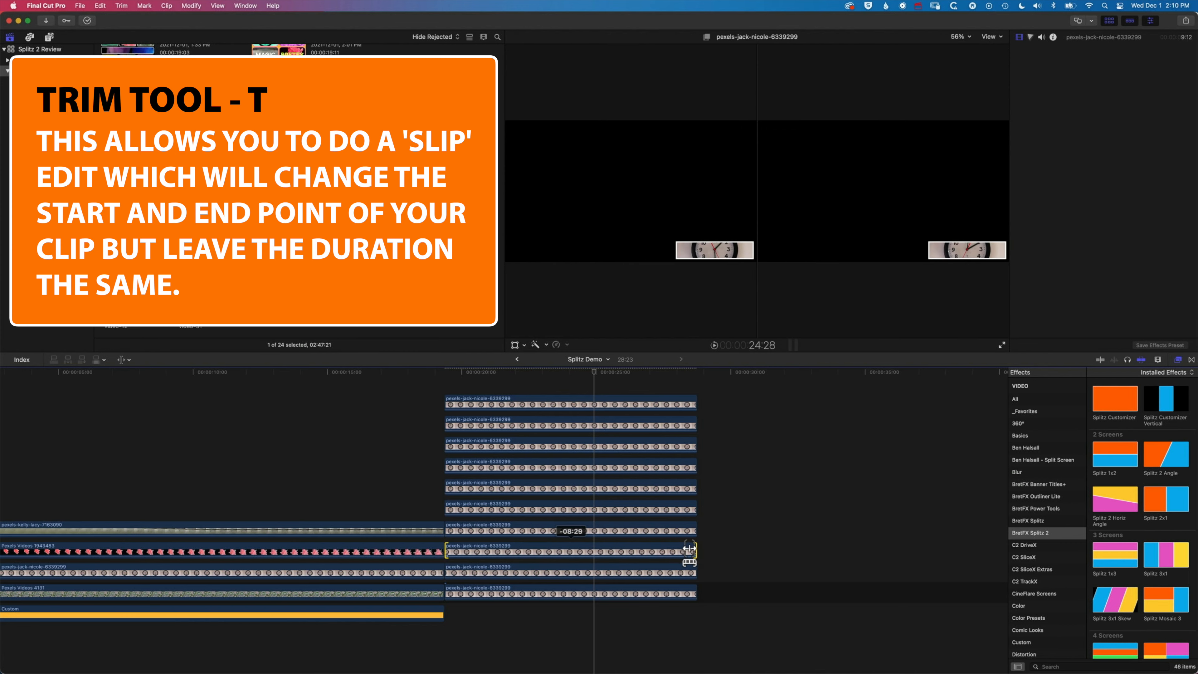
mouse_move(689, 549)
left_mouse_down()
mouse_move(452, 549)
mouse_move(519, 527)
mouse_move(692, 529)
left_mouse_up()
left_click_drag(454, 527, 689, 528)
Slip the fifth lowest clock clip and the wide center clip above it to different source times.
mouse_move(689, 527)
left_mouse_down()
mouse_move(456, 527)
mouse_move(686, 507)
left_mouse_up()
left_click(693, 508)
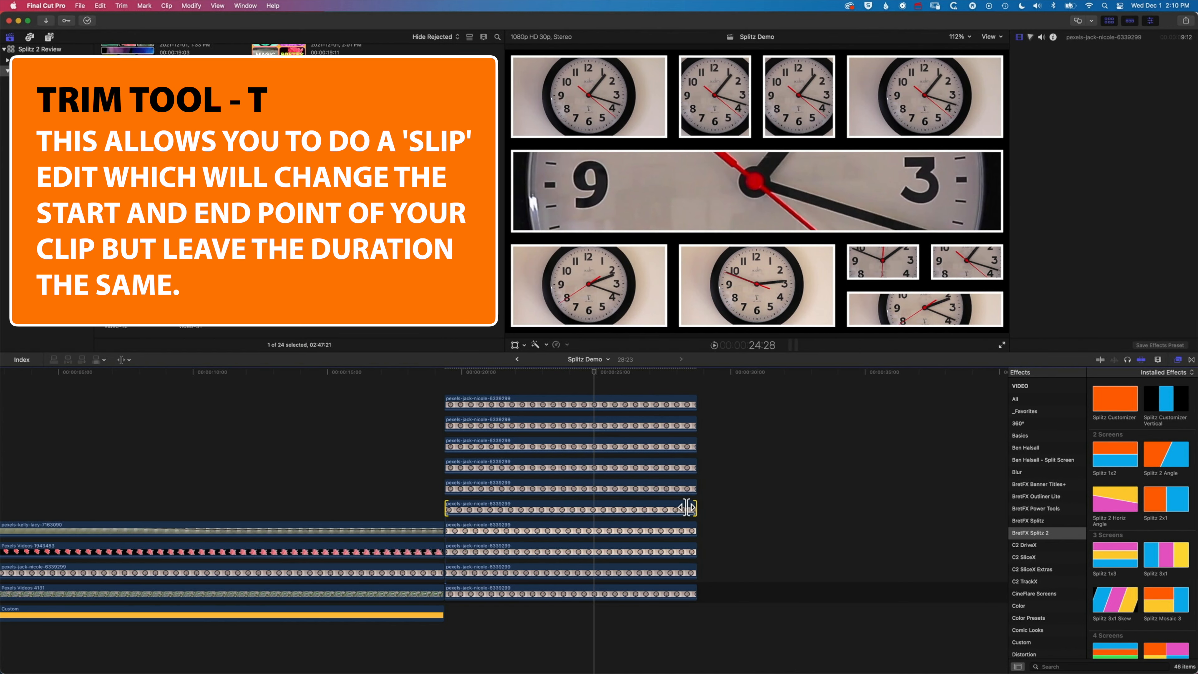
left_click_drag(455, 507, 681, 507)
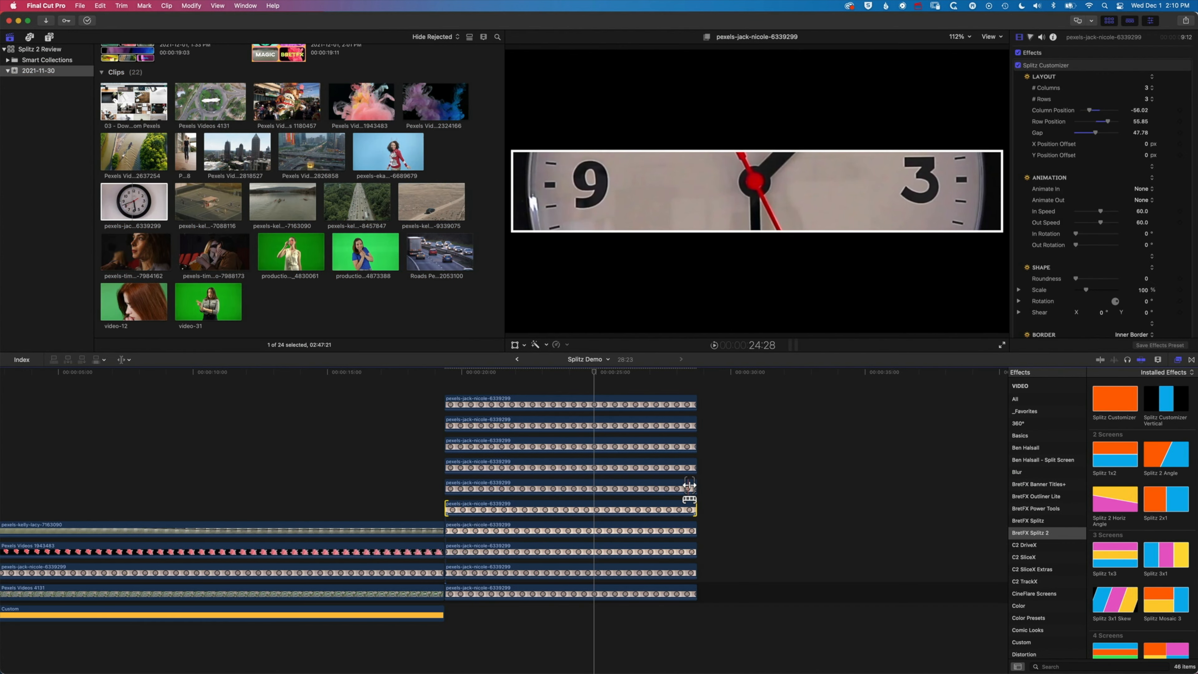
left_click_drag(688, 485, 455, 486)
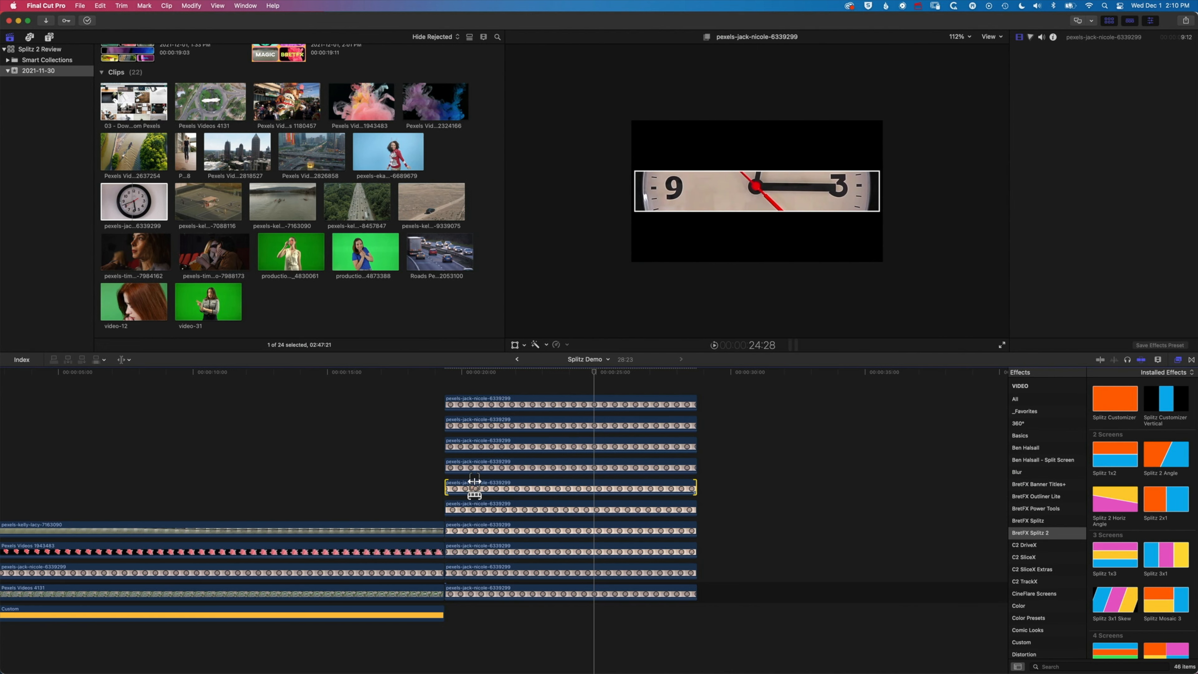
Slip the four topmost clock clips to different source times and play the grid from its start.
left_click_drag(679, 465, 653, 465)
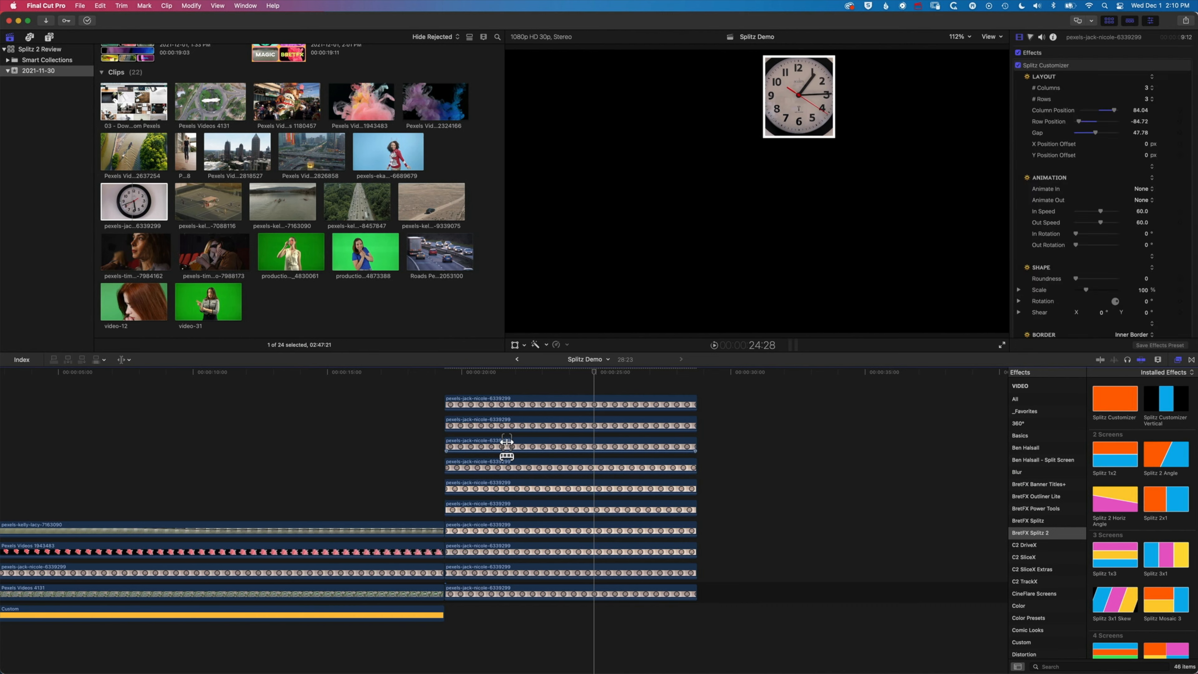
left_click(660, 444)
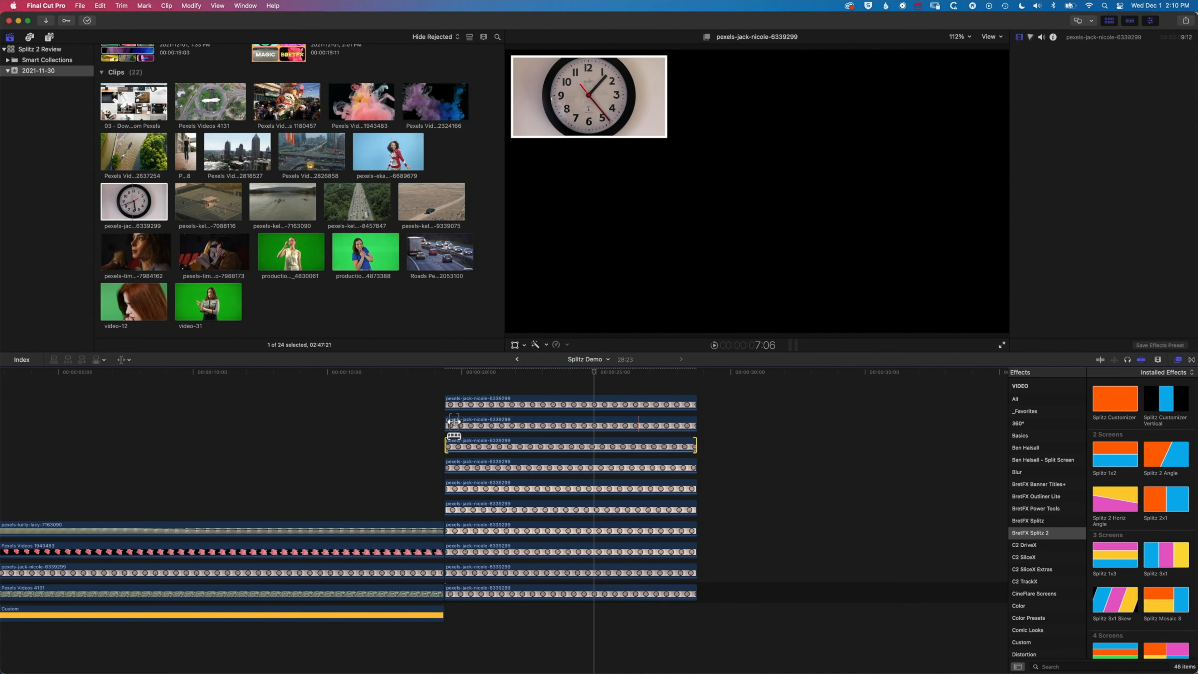
left_click_drag(454, 421, 683, 423)
mouse_move(457, 421)
left_mouse_down()
mouse_move(684, 402)
mouse_move(448, 401)
left_mouse_up()
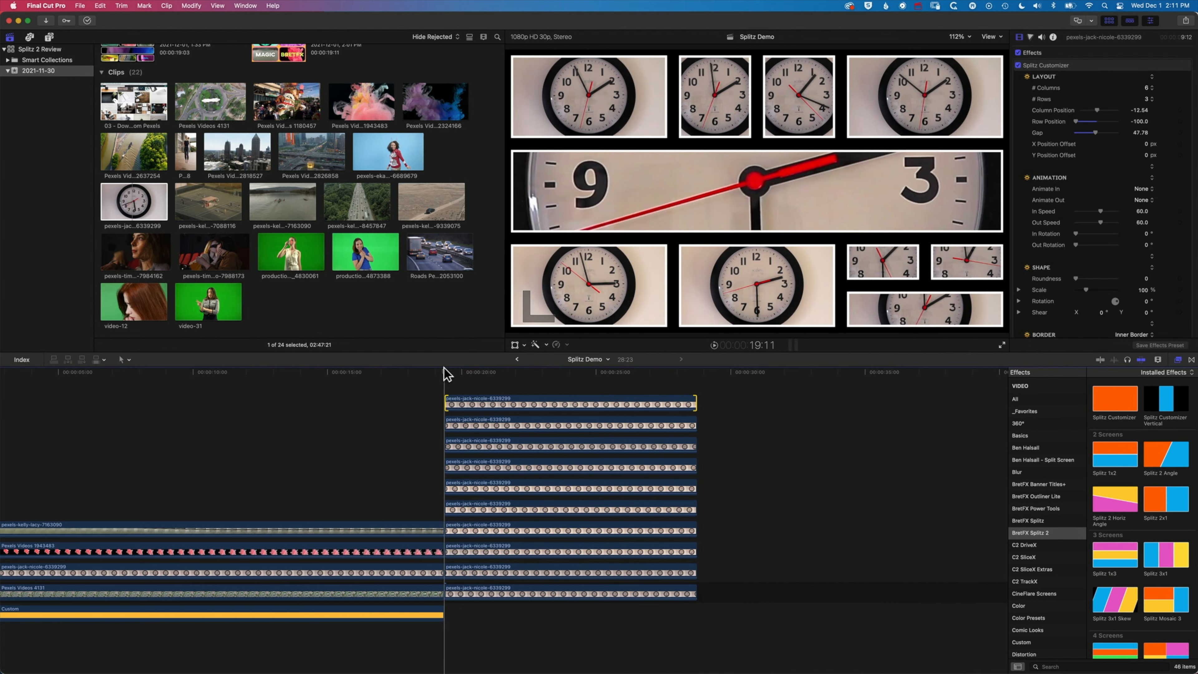
key("space")
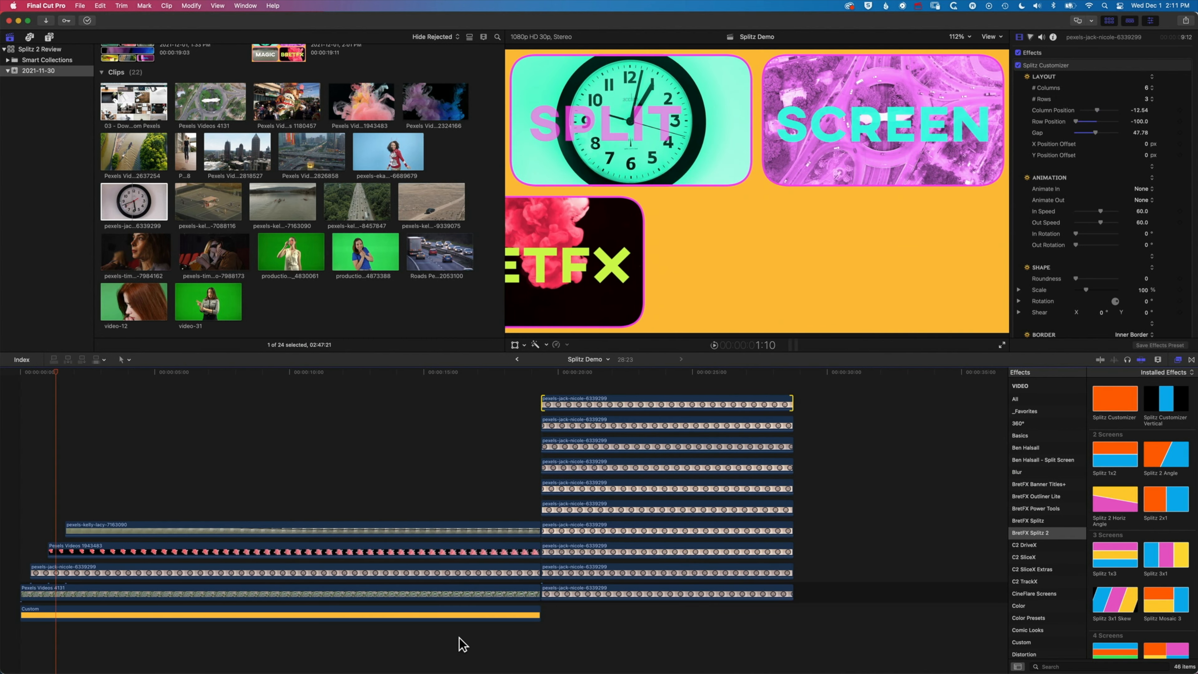
Duplicate the orange Custom background clip beneath the clock clips and color the copy magenta.
left_click(463, 616)
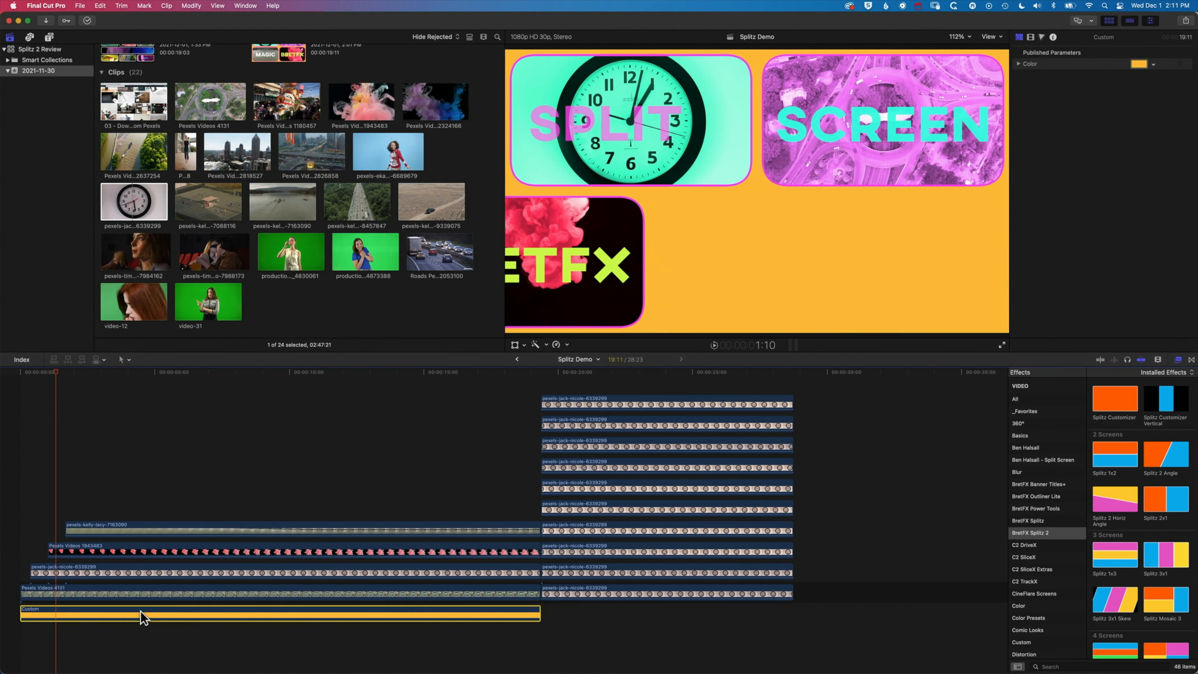
left_click_drag(163, 619, 641, 620)
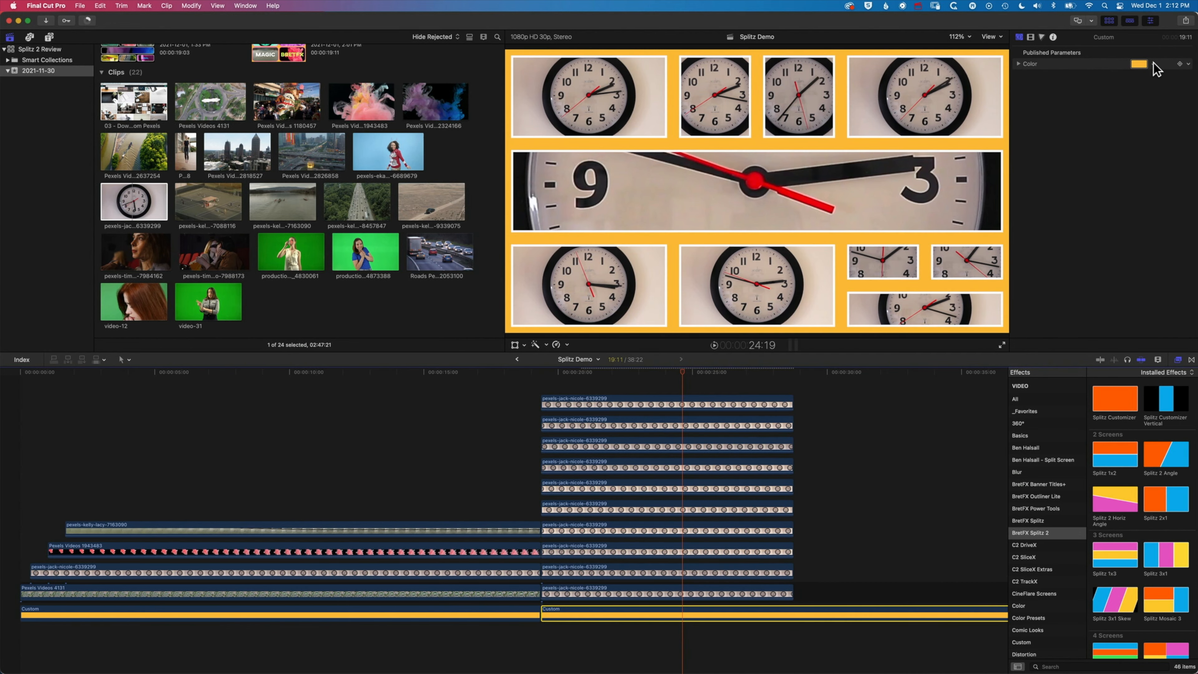
left_click(1153, 63)
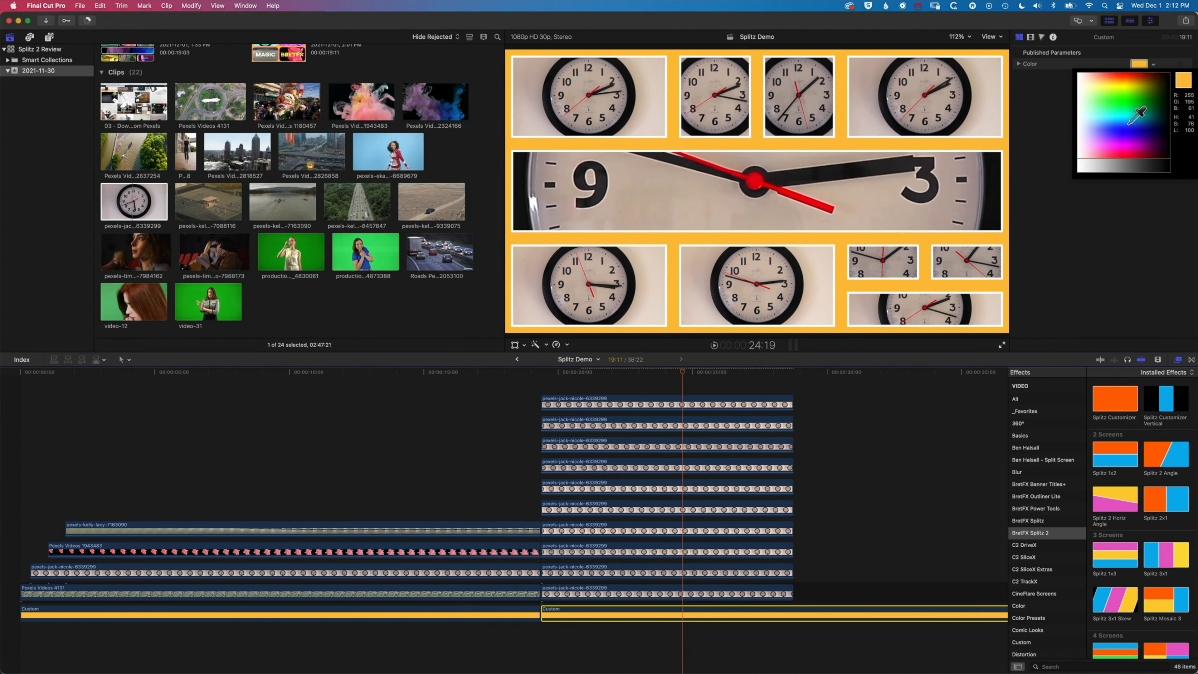
left_click(1134, 142)
Trim the magenta background to the end of the clock clips and play the clock section from its start.
left_click_drag(787, 372, 790, 370)
key("alt+bracketright")
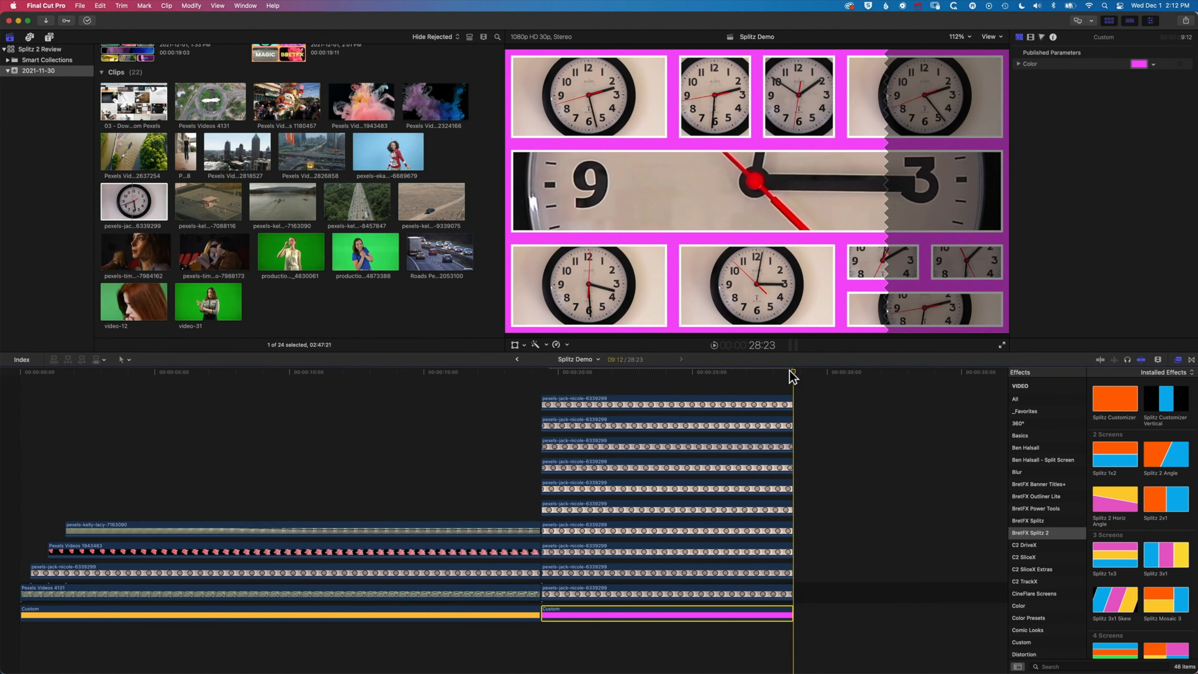
left_click(543, 375)
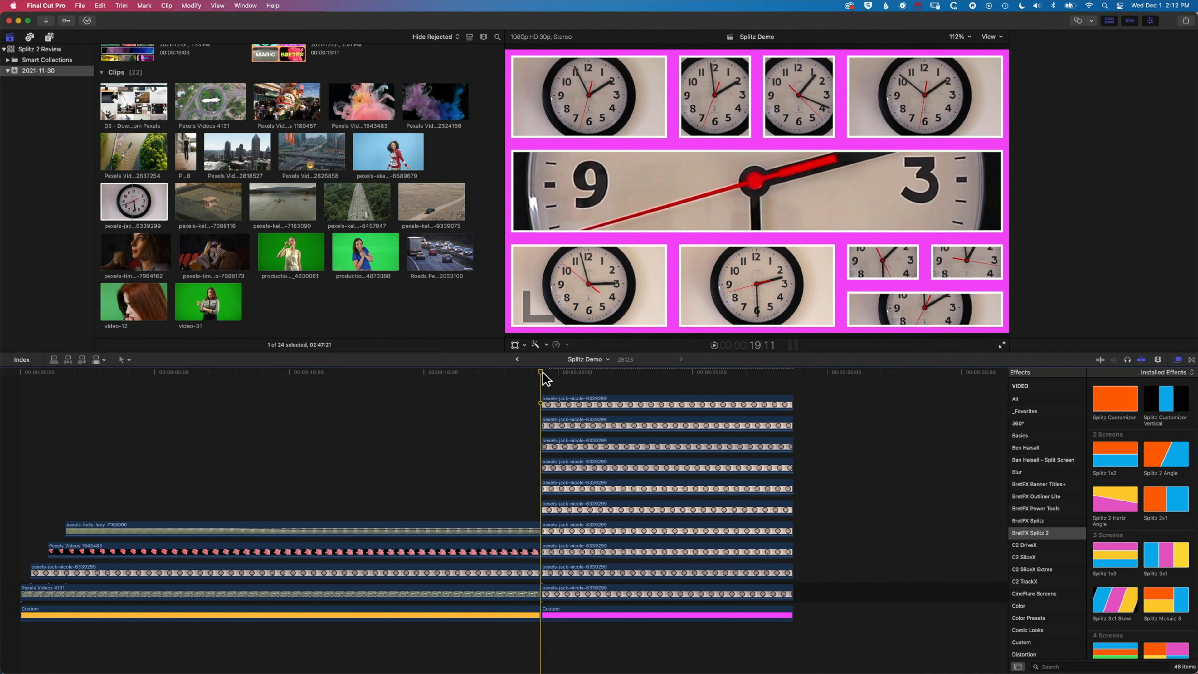
key("l")
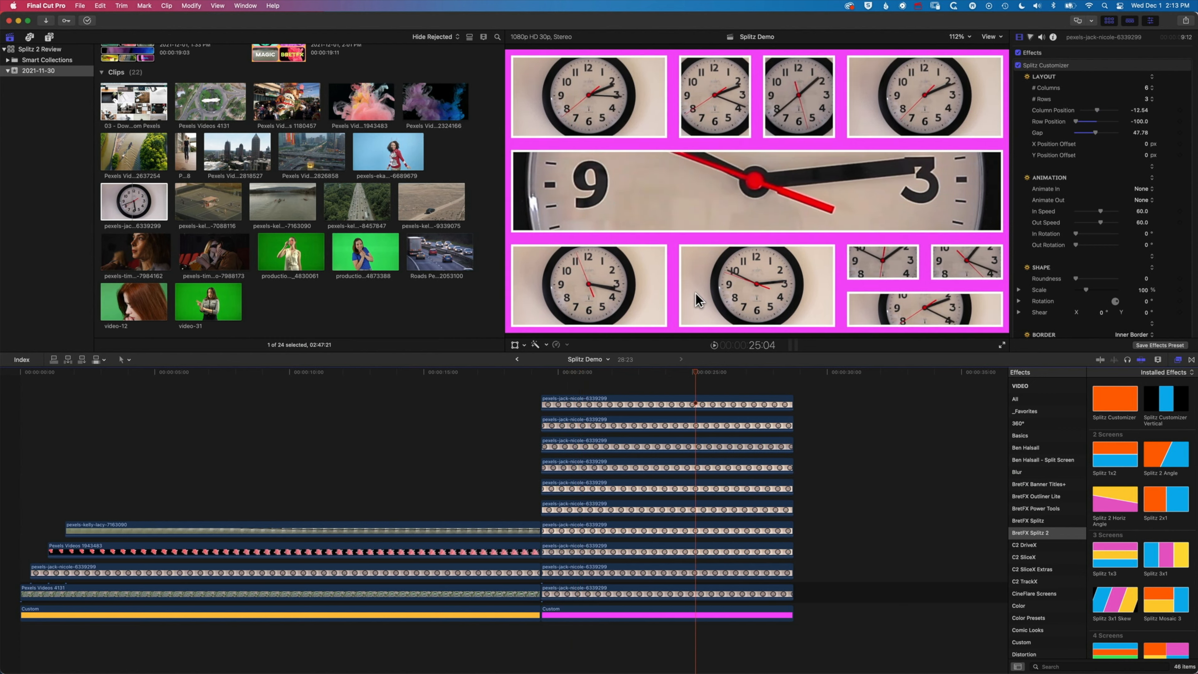
Examine the topmost clock clip's Splitz Customizer settings, including Pan & Zoom FX, Text and Background.
scroll(1184, 210, "down", 1)
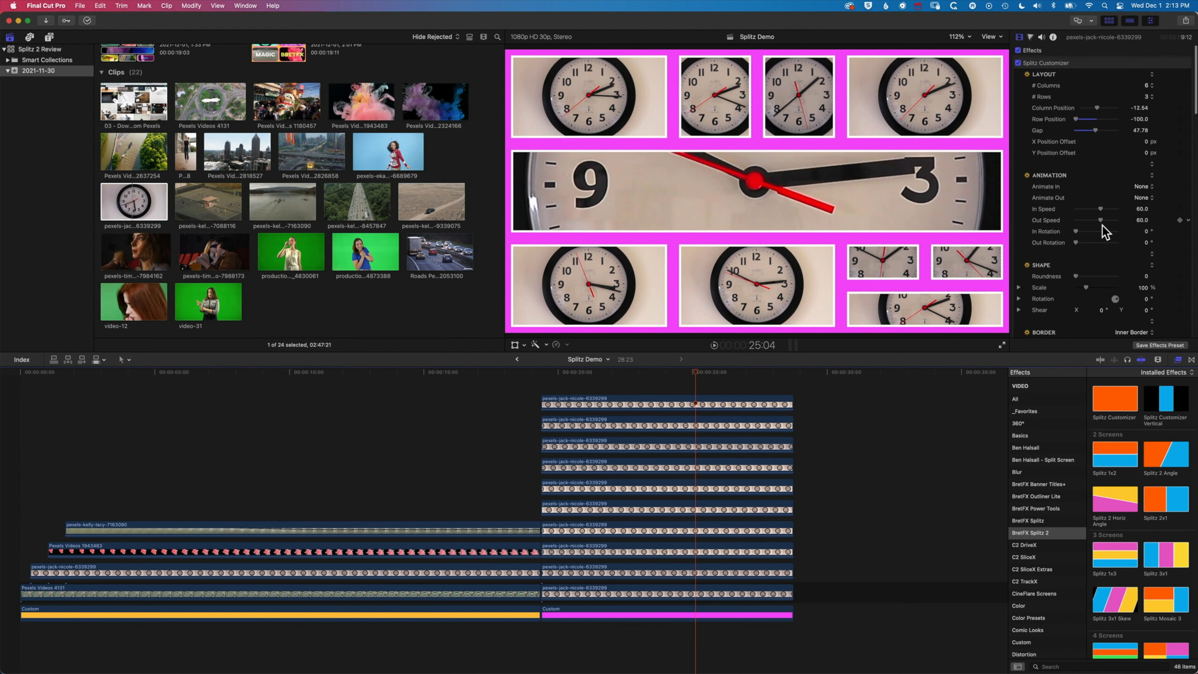
scroll(1104, 224, "down", 5)
scroll(1103, 225, "down", 6)
scroll(1103, 231, "down", 8)
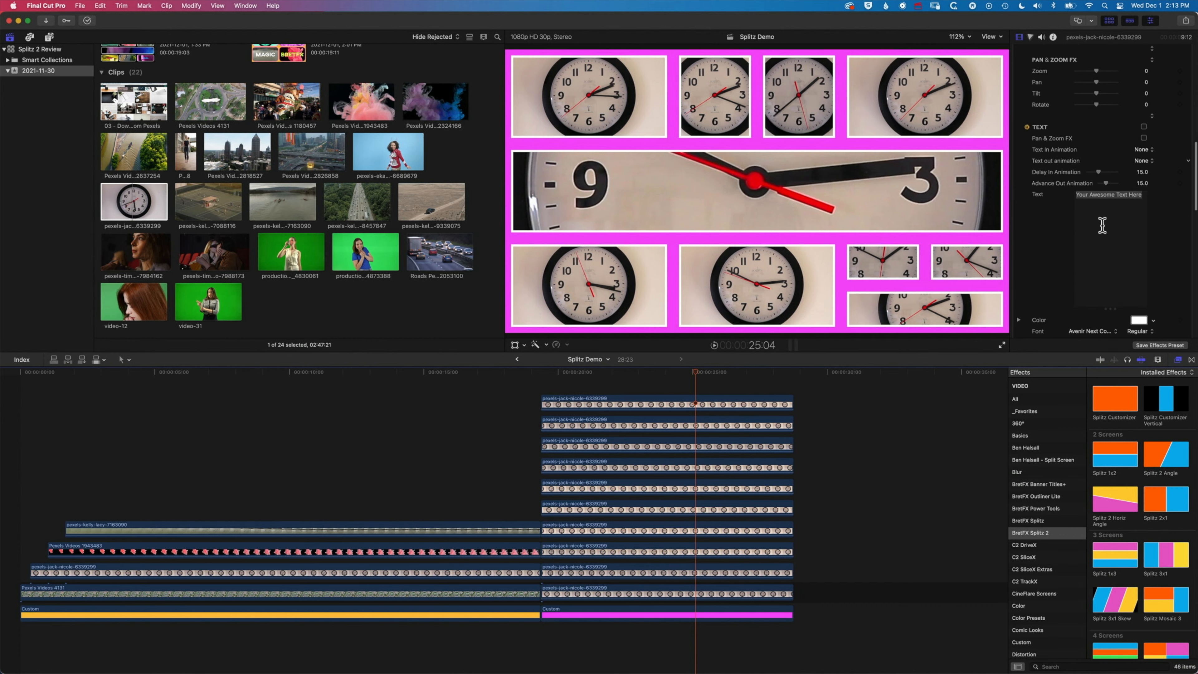
scroll(1103, 226, "down", 7)
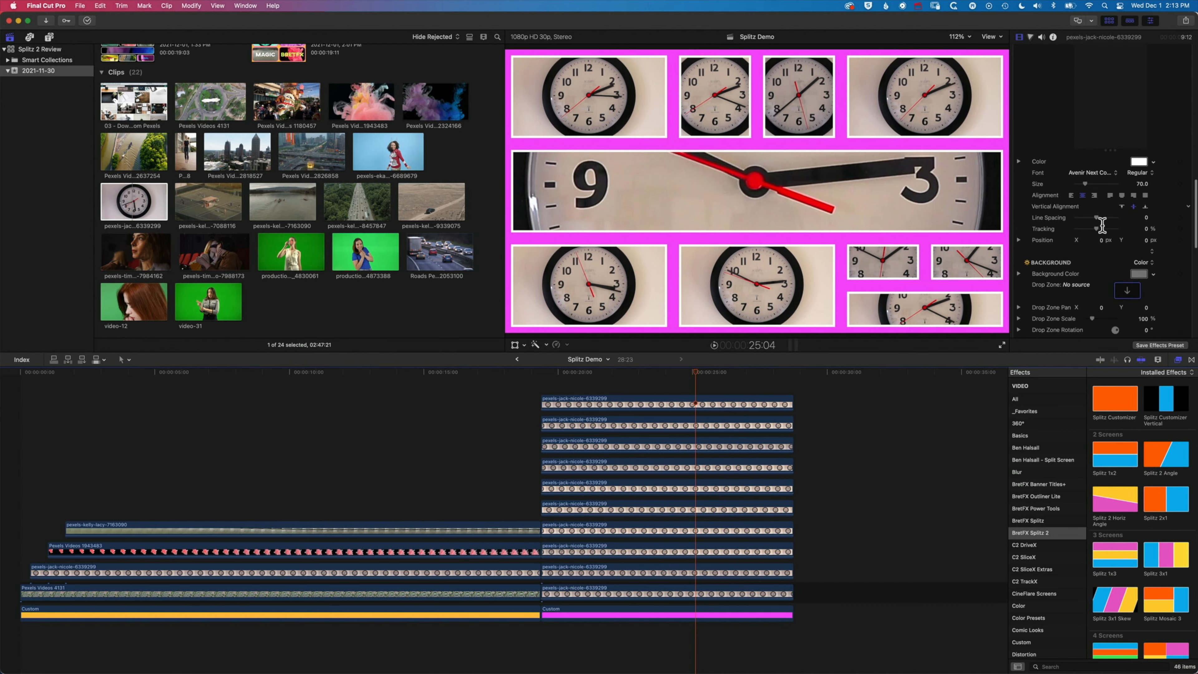
scroll(1103, 225, "down", 4)
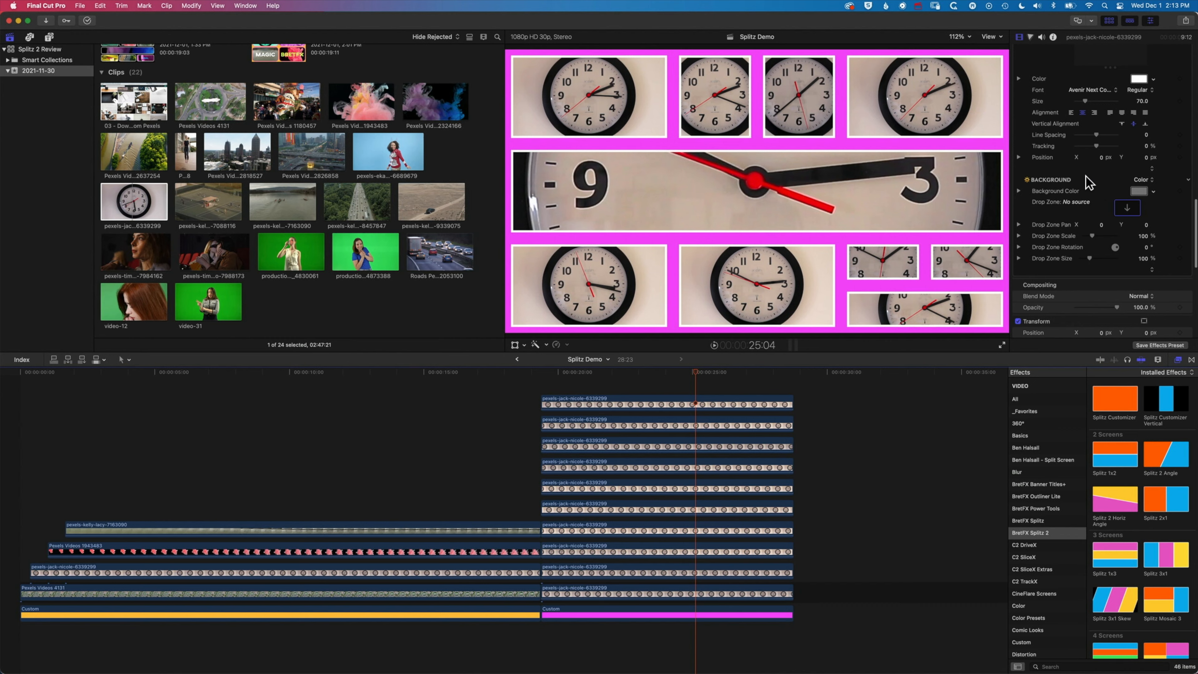
scroll(1087, 181, "up", 5)
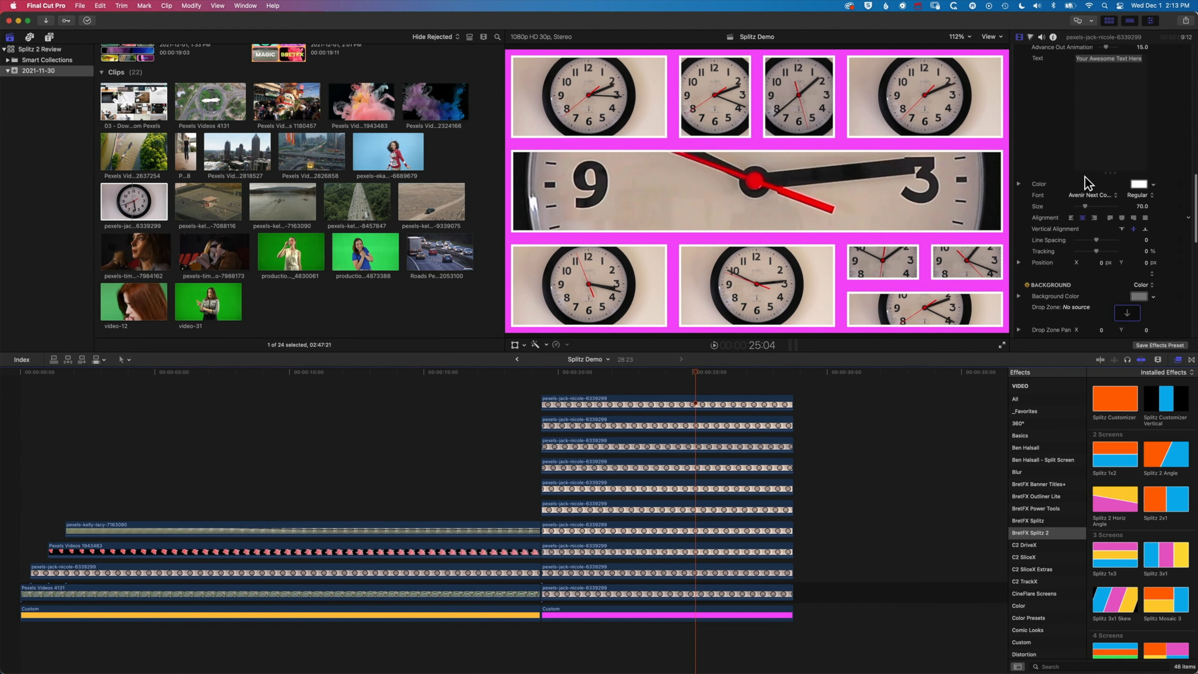
scroll(1085, 189, "up", 6)
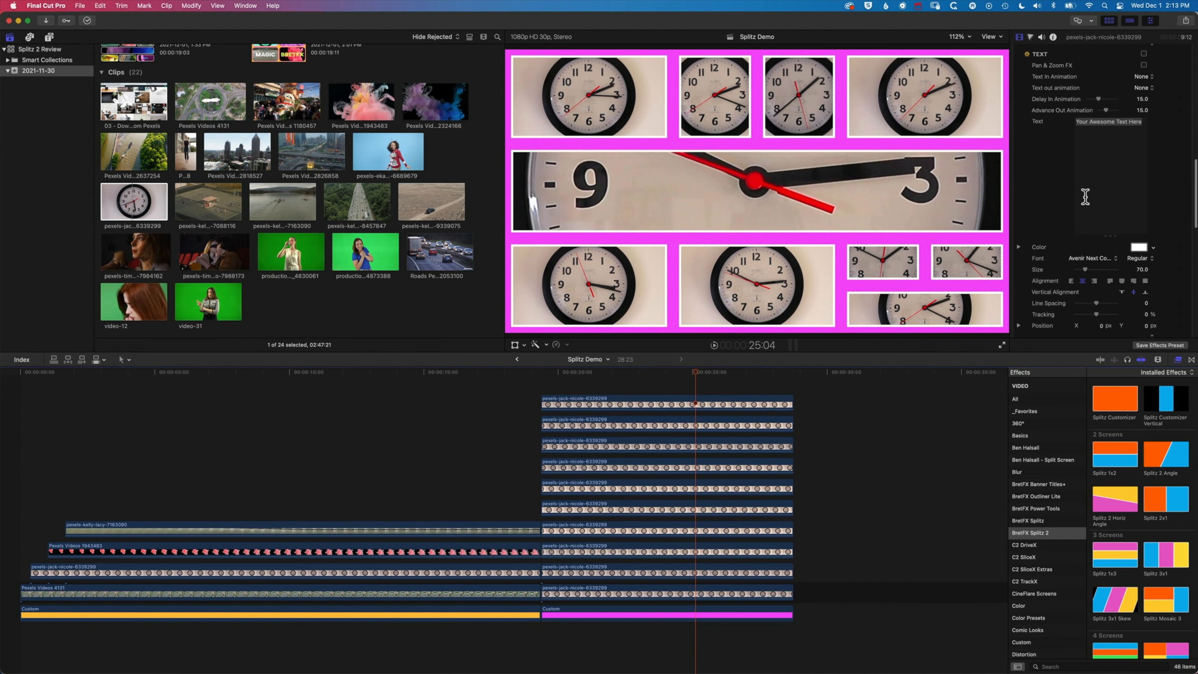
scroll(1062, 212, "up", 10)
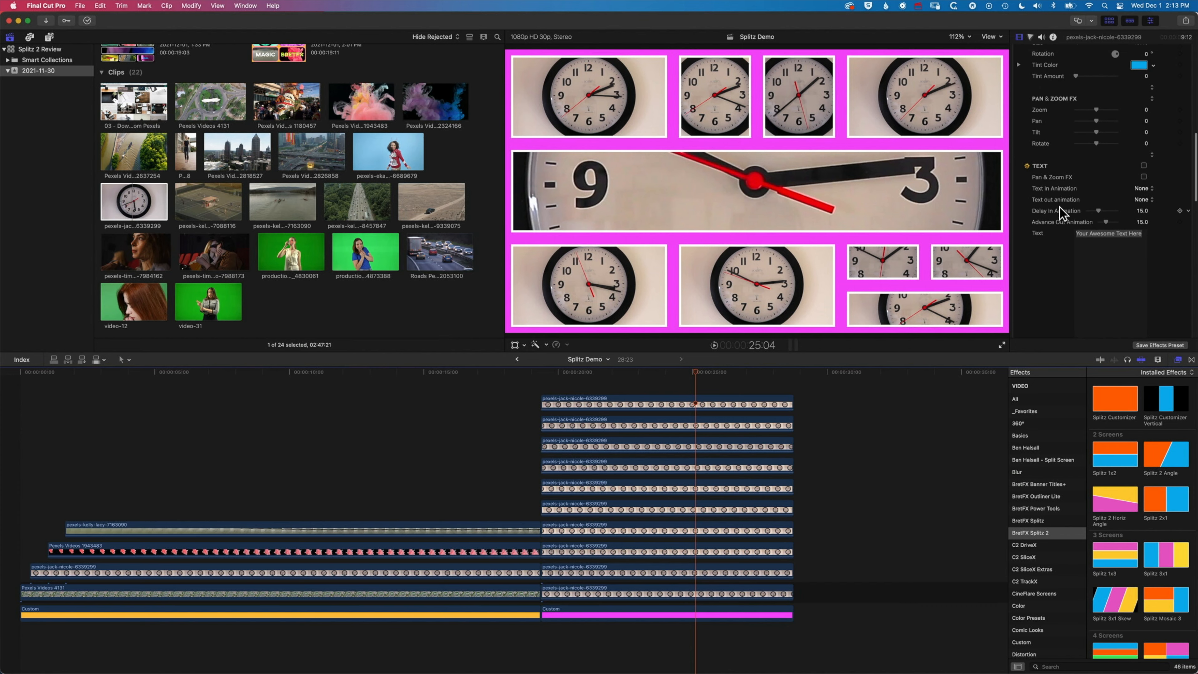
Set the Shear X of the clock in the upper-middle cell's left half to -24.0°.
scroll(1082, 219, "down", 2)
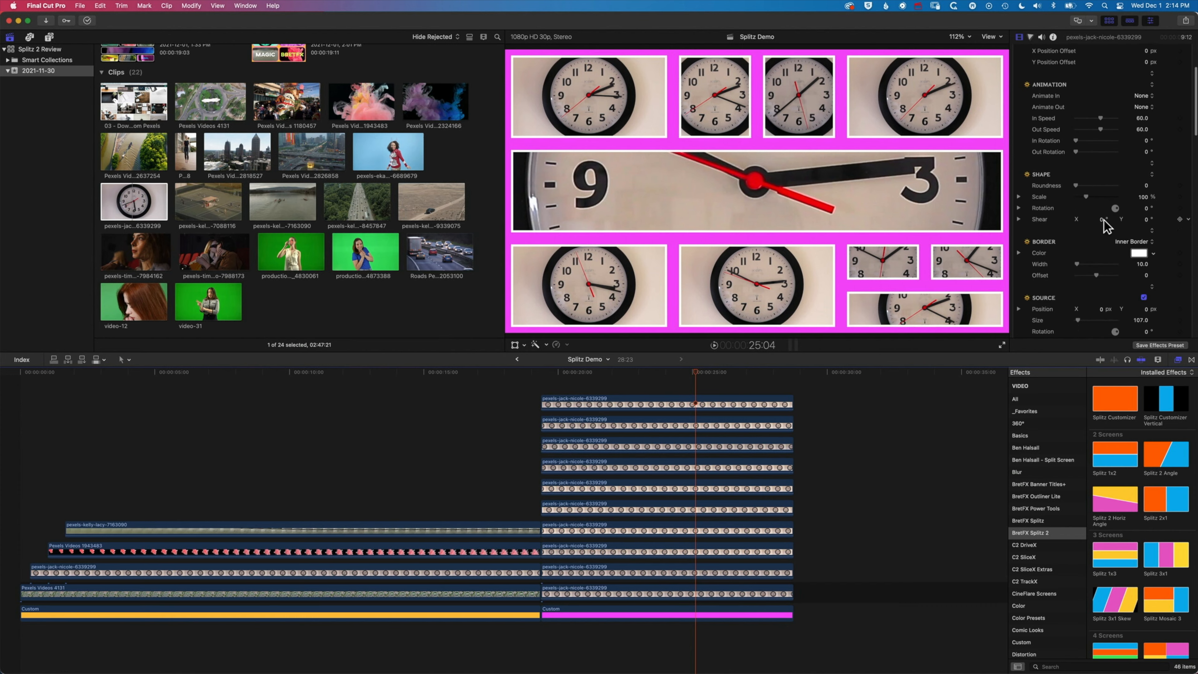
mouse_move(1102, 219)
left_mouse_down()
mouse_move(1115, 219)
mouse_move(1088, 219)
left_mouse_up()
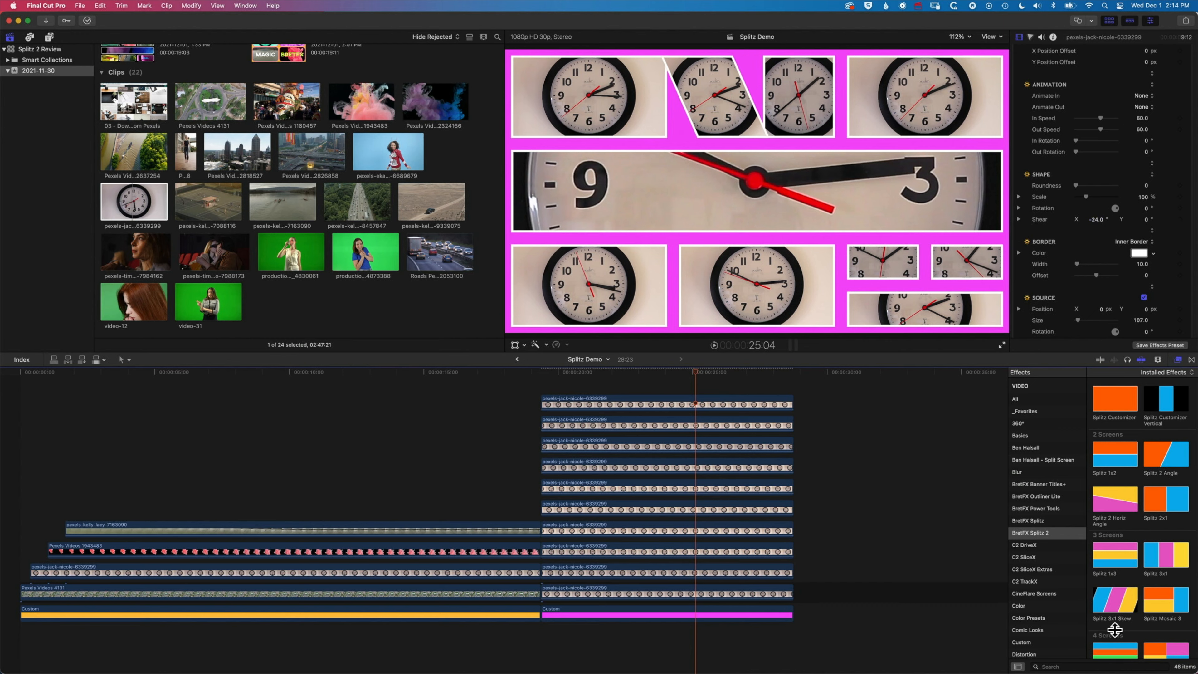
Disable and re-enable the topmost clock clip to check which grid cell it fills.
scroll(1102, 604, "down", 3)
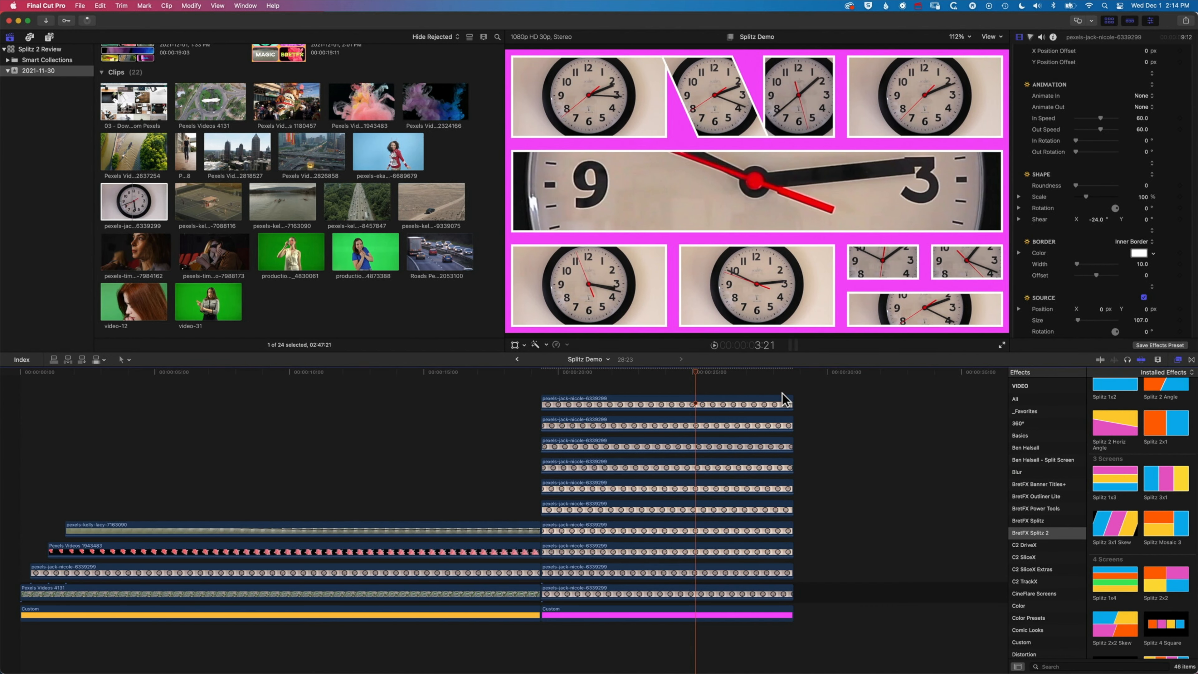
left_click(696, 406)
key("v")
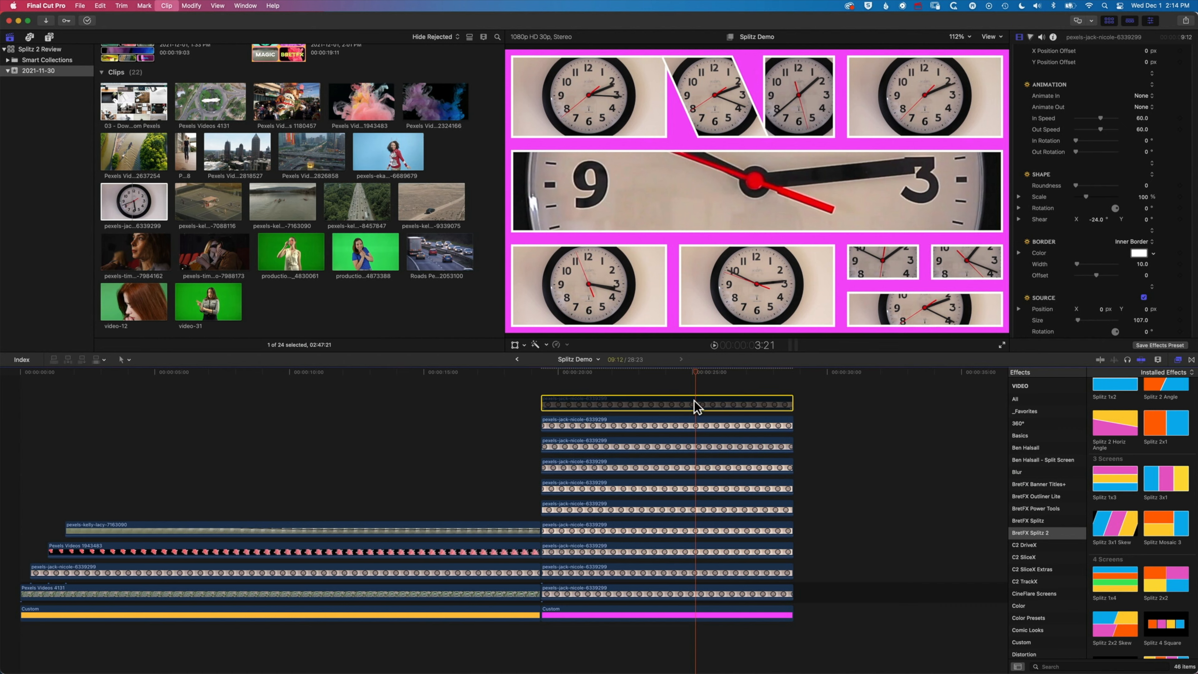
key("v")
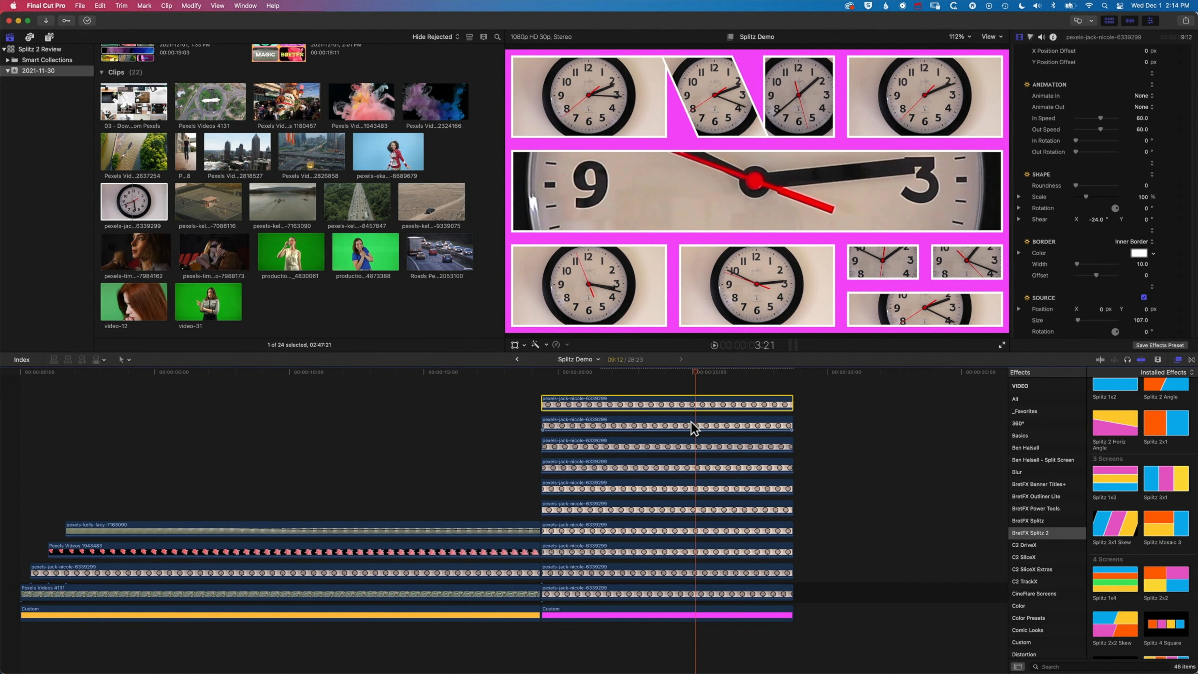
Shear the upper-left clock cell with Shear X at -23.0° and Shear Y at about 14°.
left_click(695, 426)
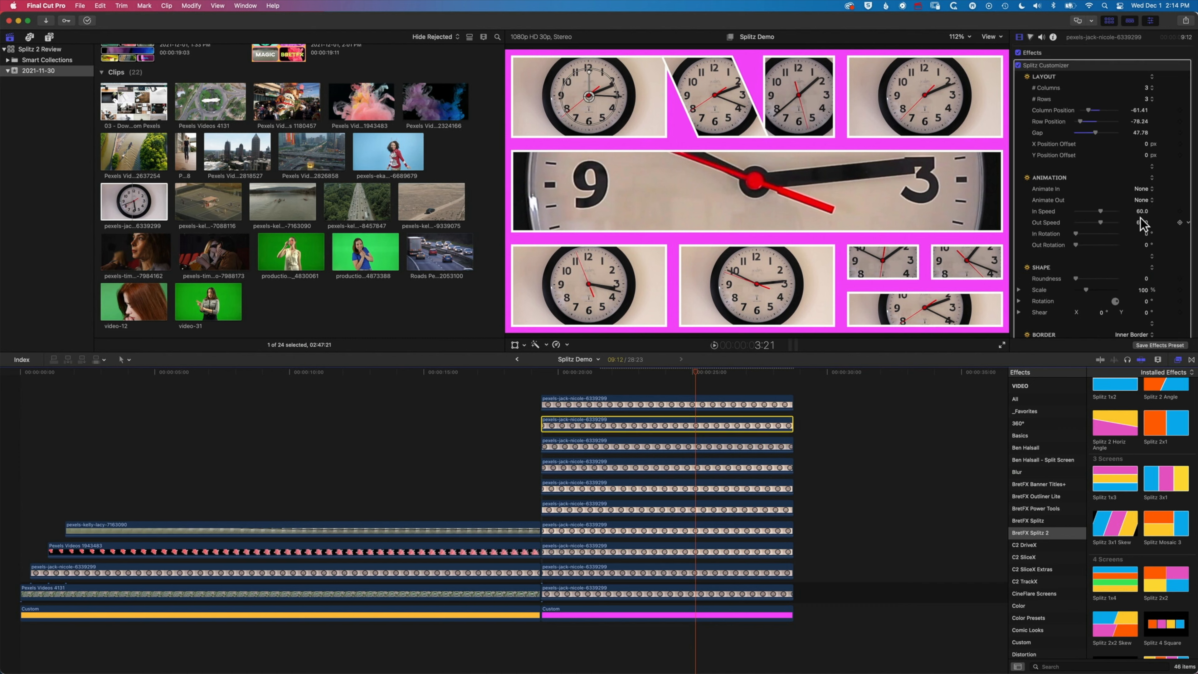
scroll(1124, 239, "down", 5)
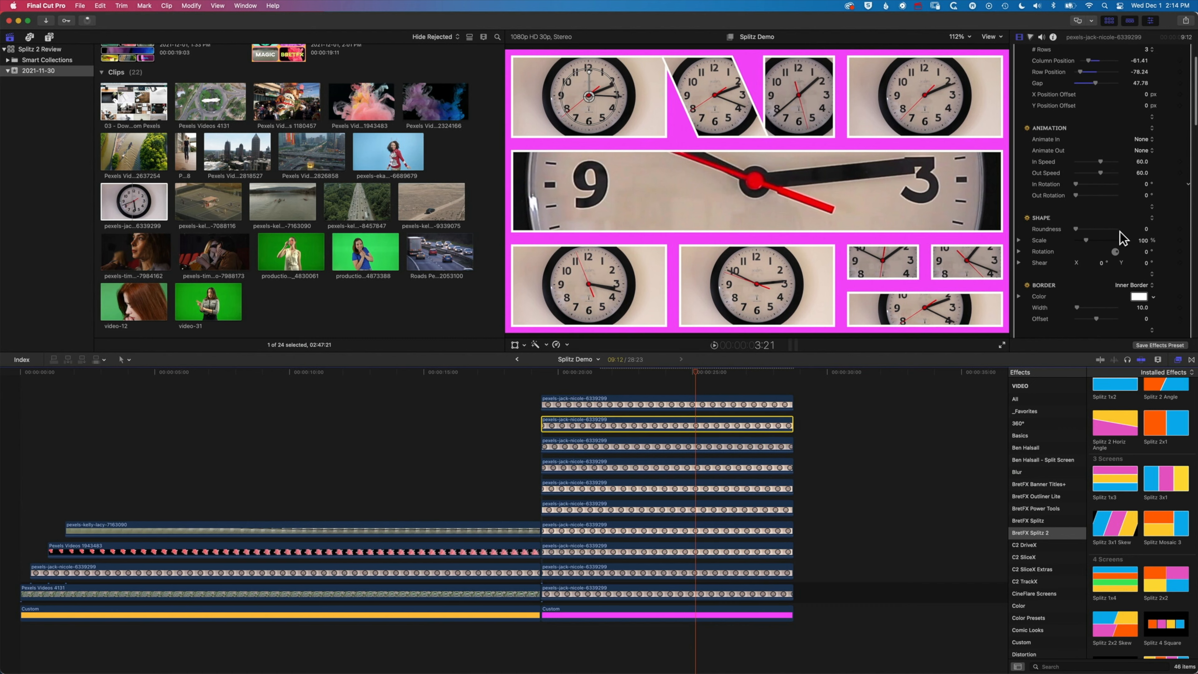
mouse_move(1098, 202)
left_mouse_down()
mouse_move(1115, 201)
mouse_move(1076, 202)
left_mouse_up()
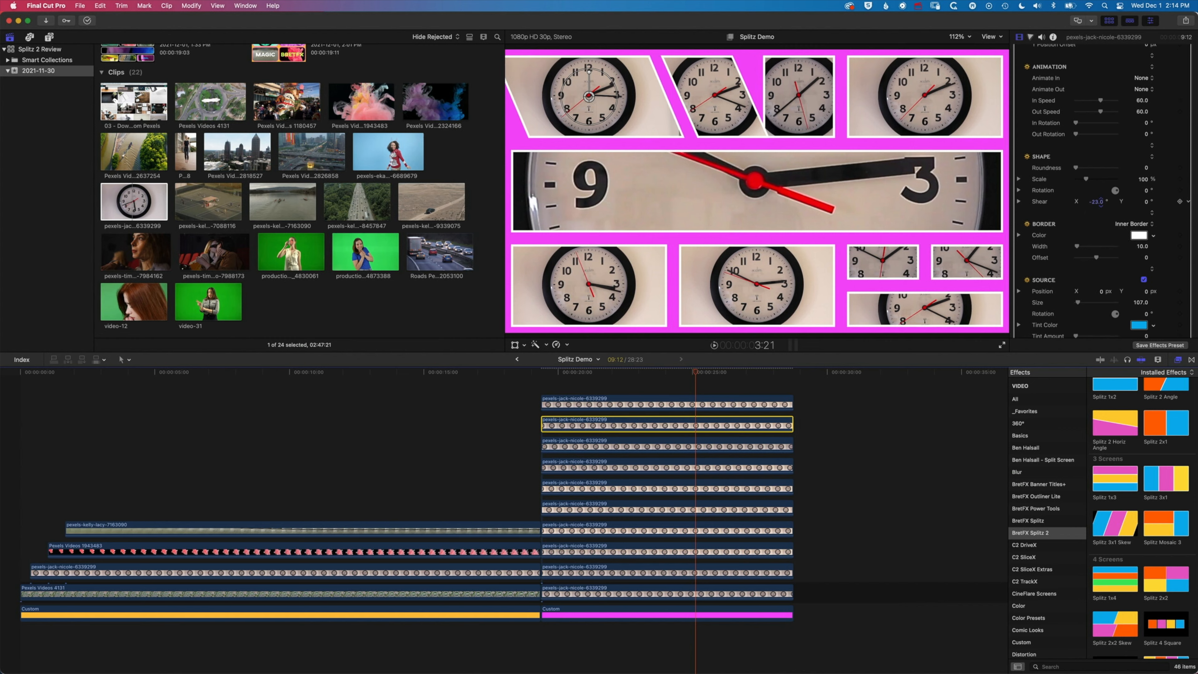
left_click_drag(1147, 201, 1156, 202)
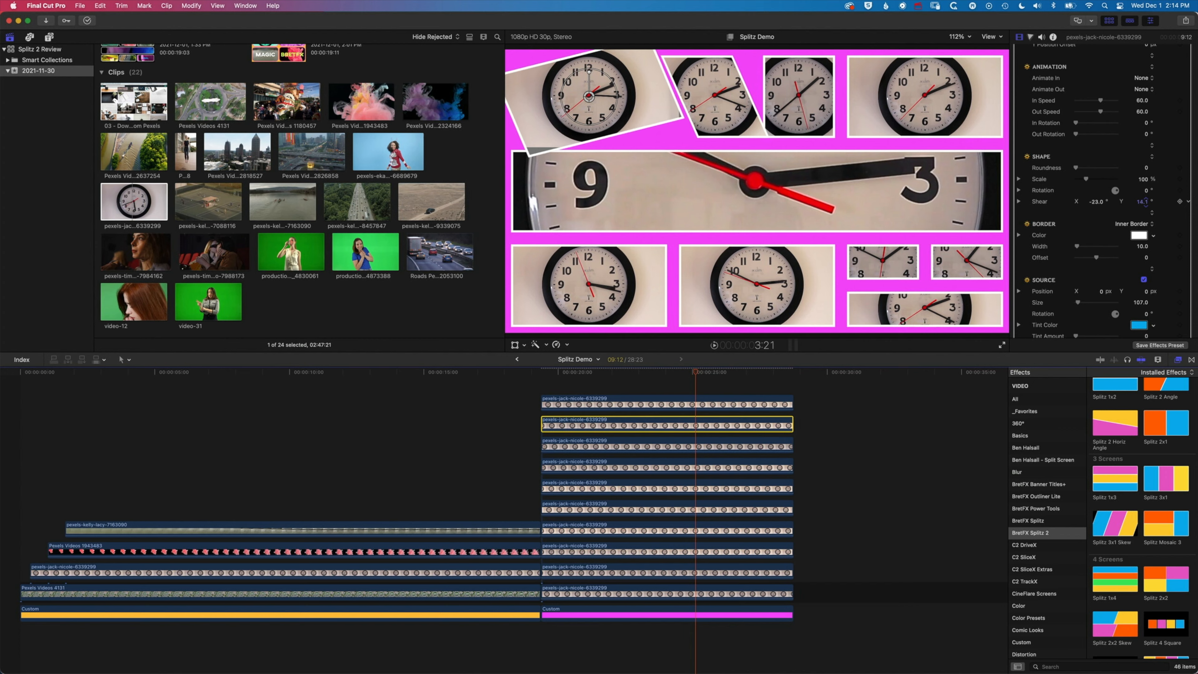
Reset the Shear parameter of the upper-left clock cell and of the upper-middle cell's left half.
left_click(1188, 201)
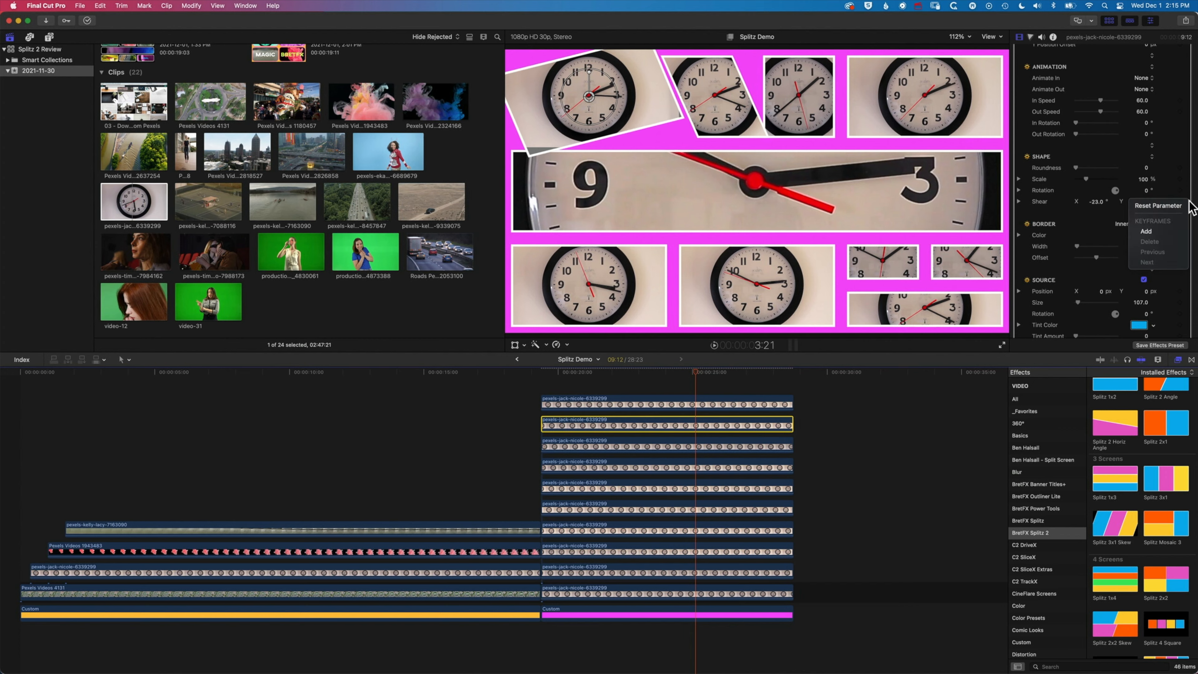
left_click(1171, 208)
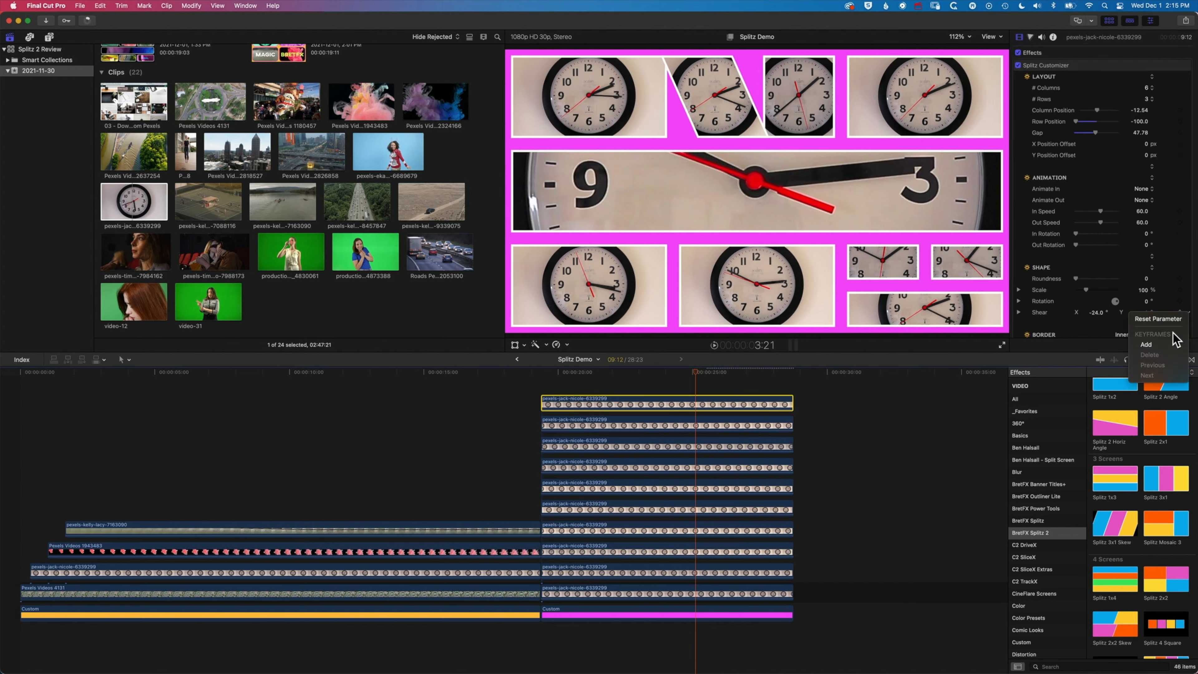
left_click(1166, 318)
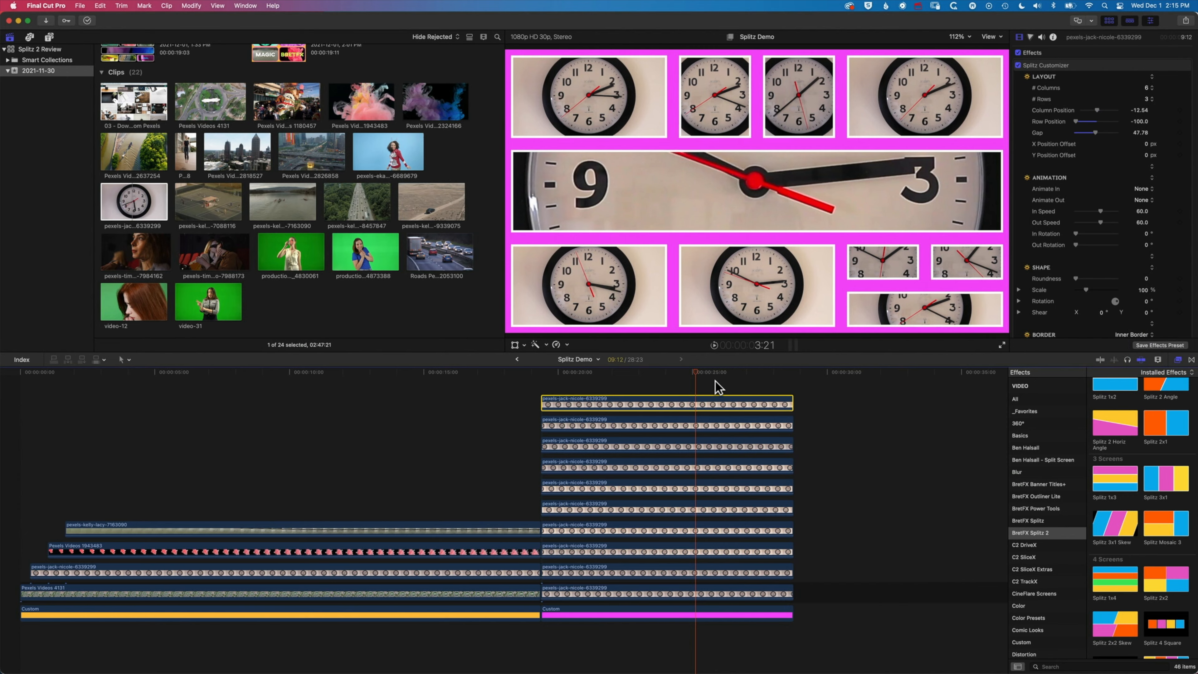